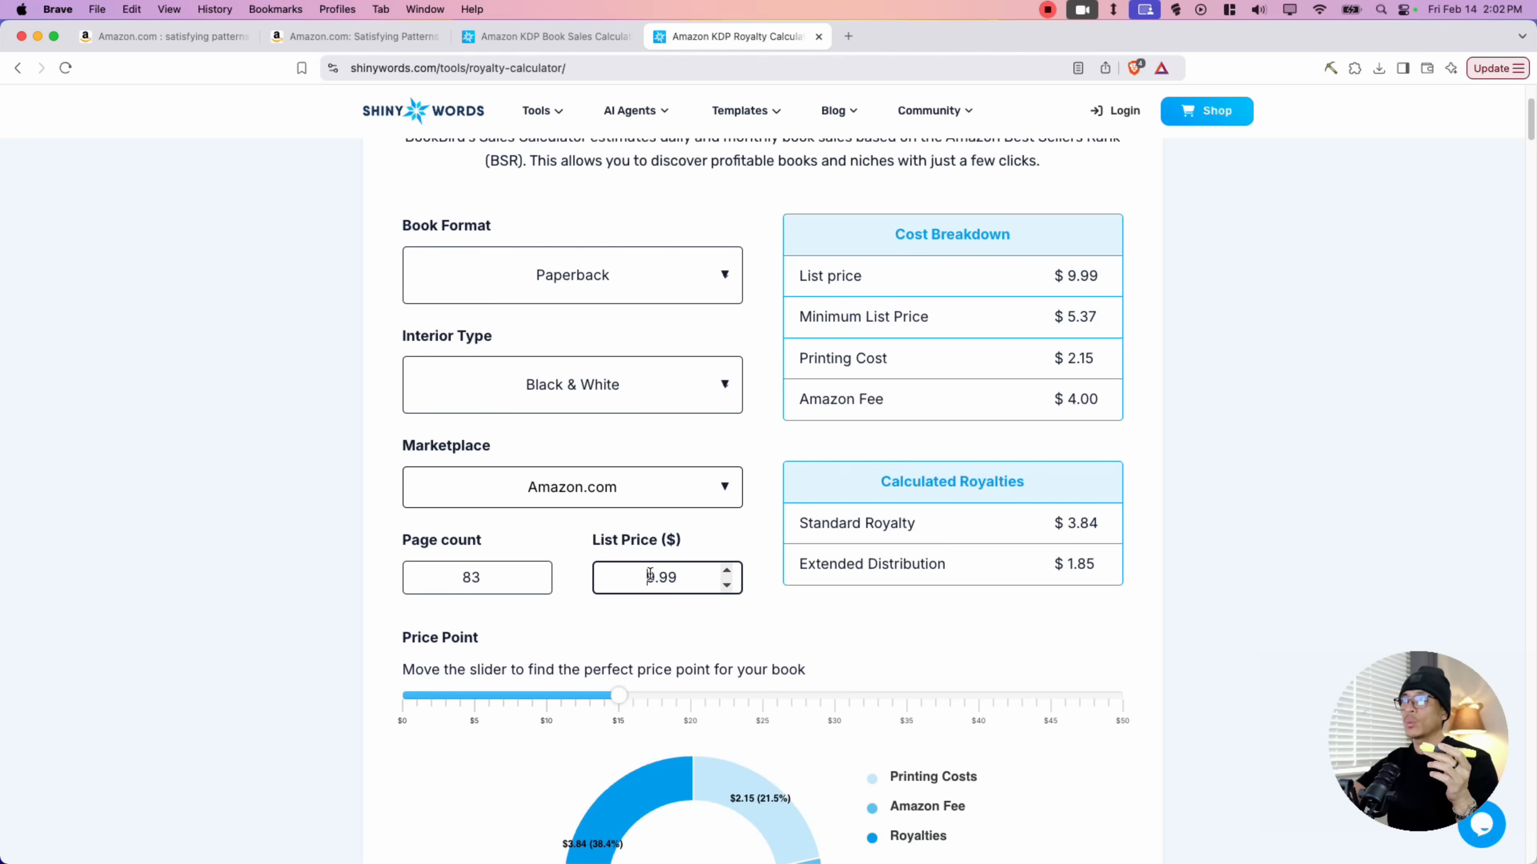
Set the list price to $10.99 in the royalty calculator.
type("10")
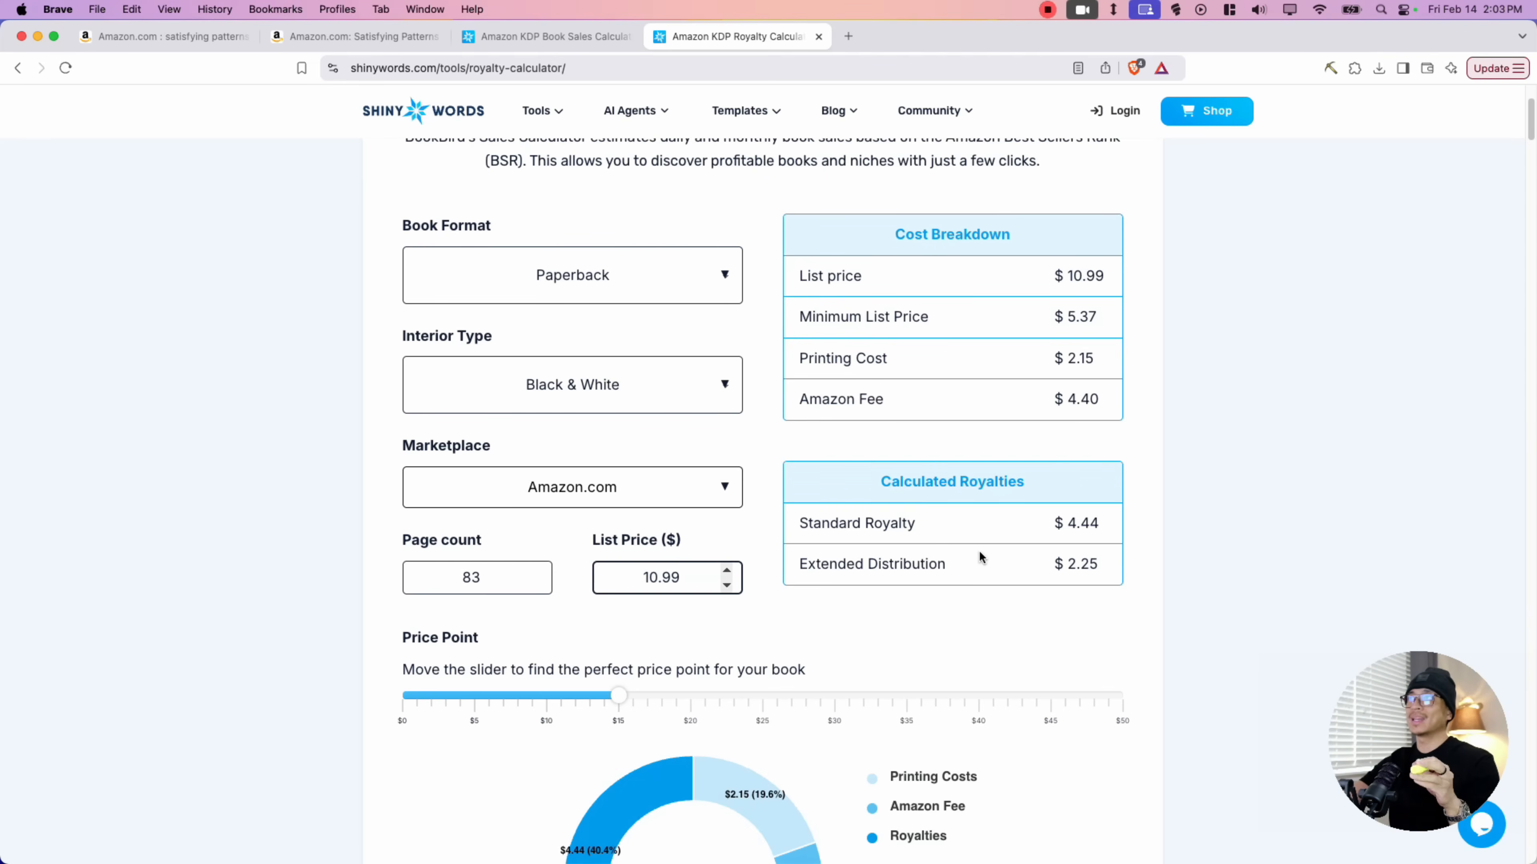
Return to the Satisfying Patterns Volume 2 listing and check its single-sided page description and book dimensions.
key("ctrl+shift+Tab")
key("ctrl+shift+Tab")
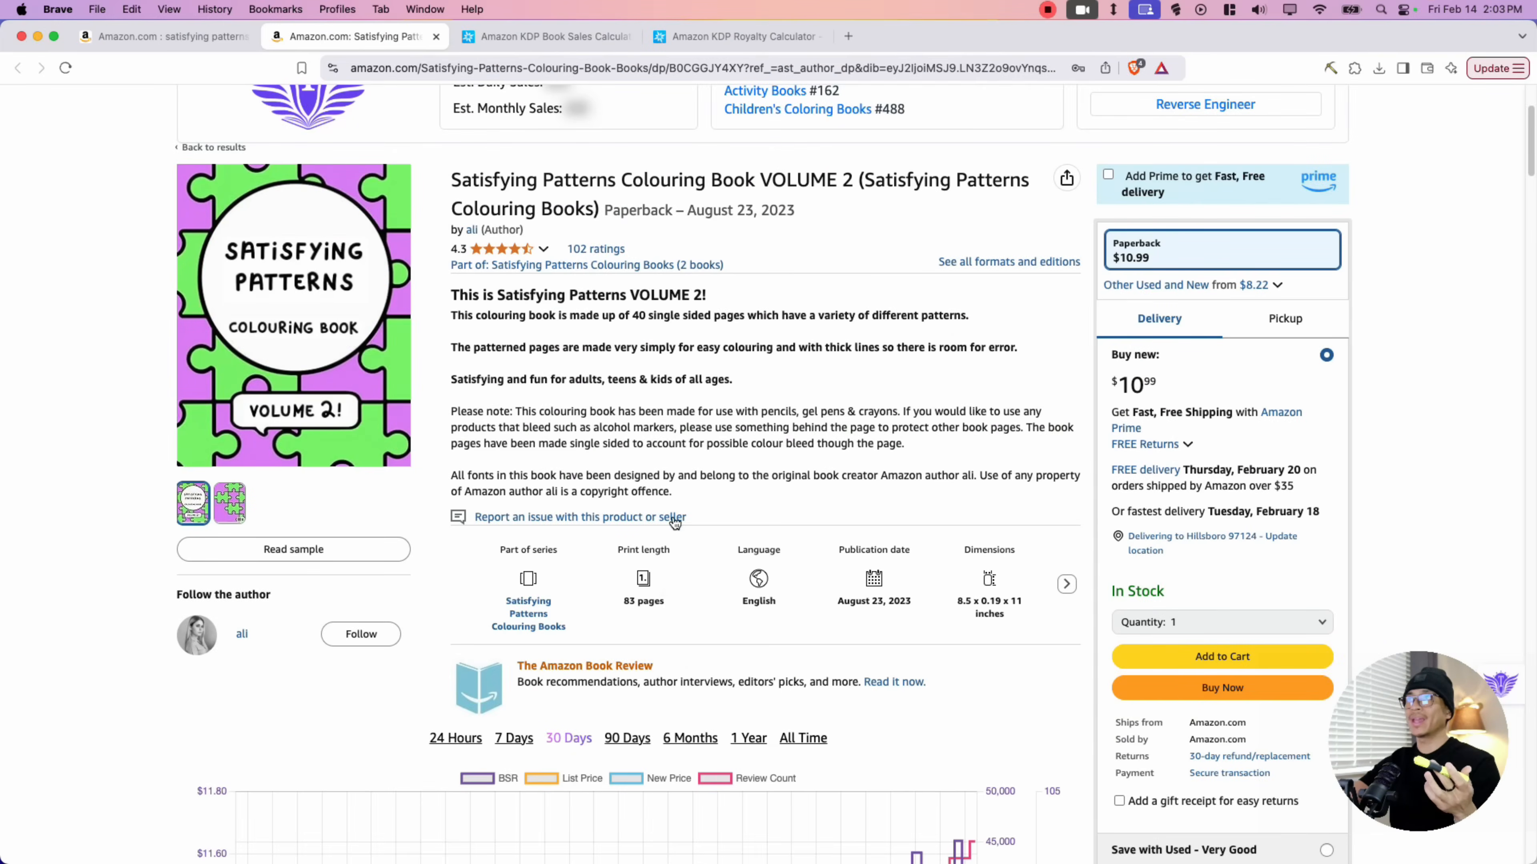
left_click_drag(650, 318, 735, 319)
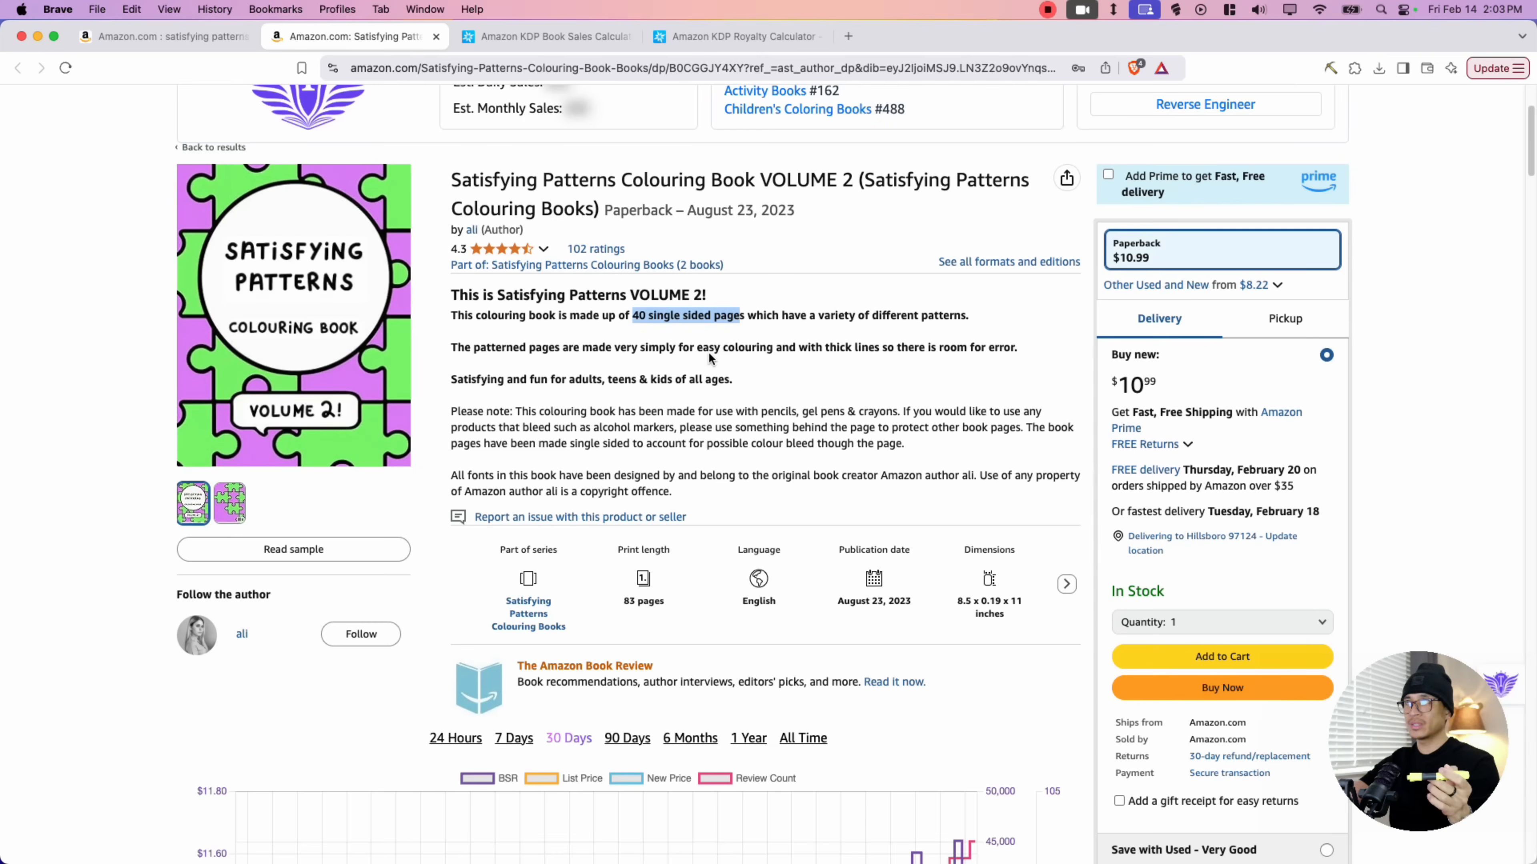
left_click(697, 350)
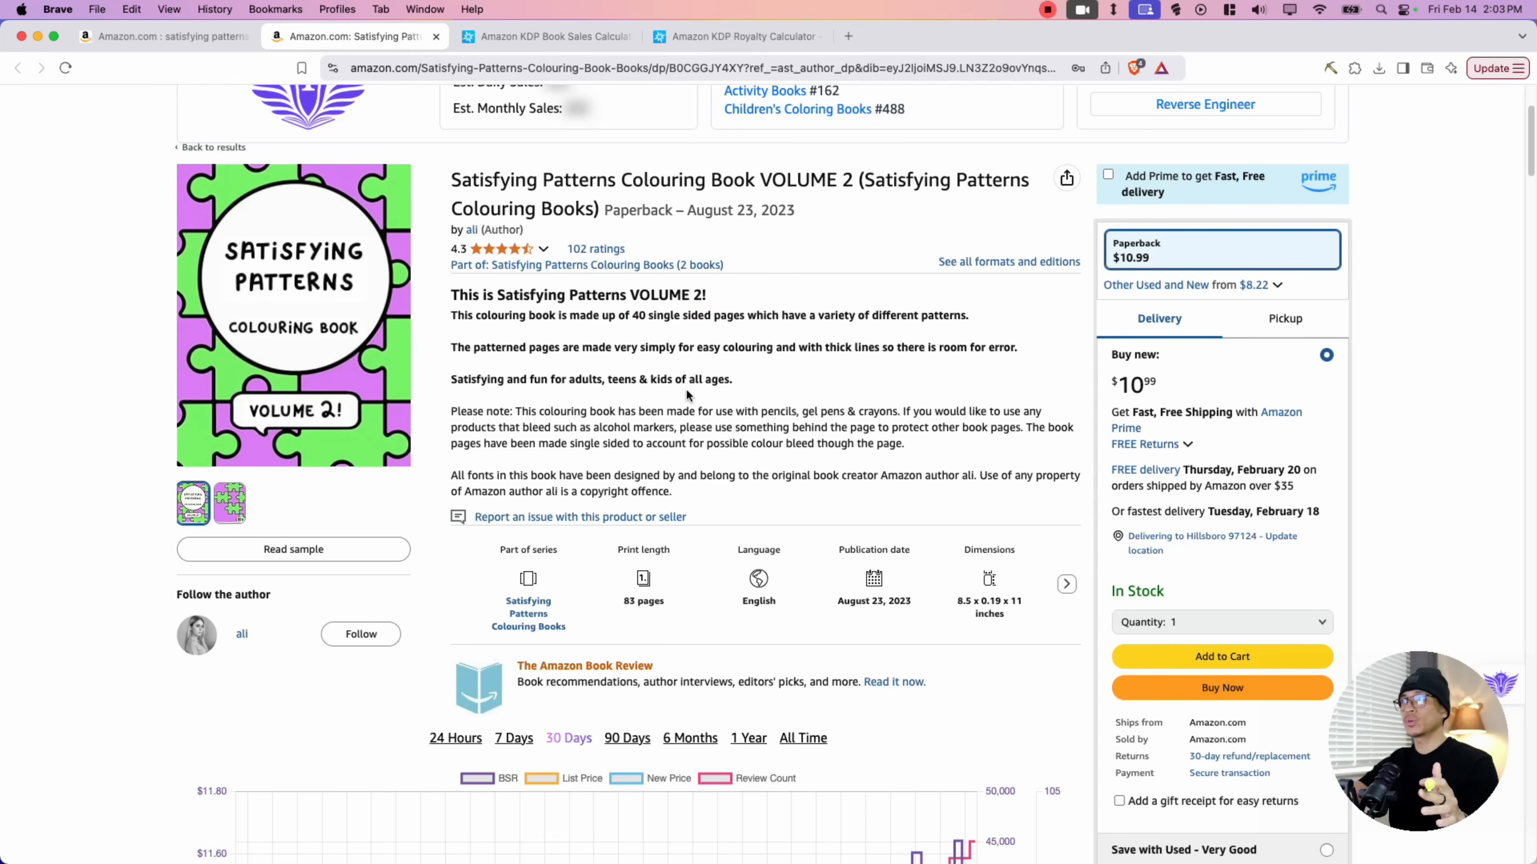
left_click_drag(957, 602, 1006, 620)
left_click(1007, 622)
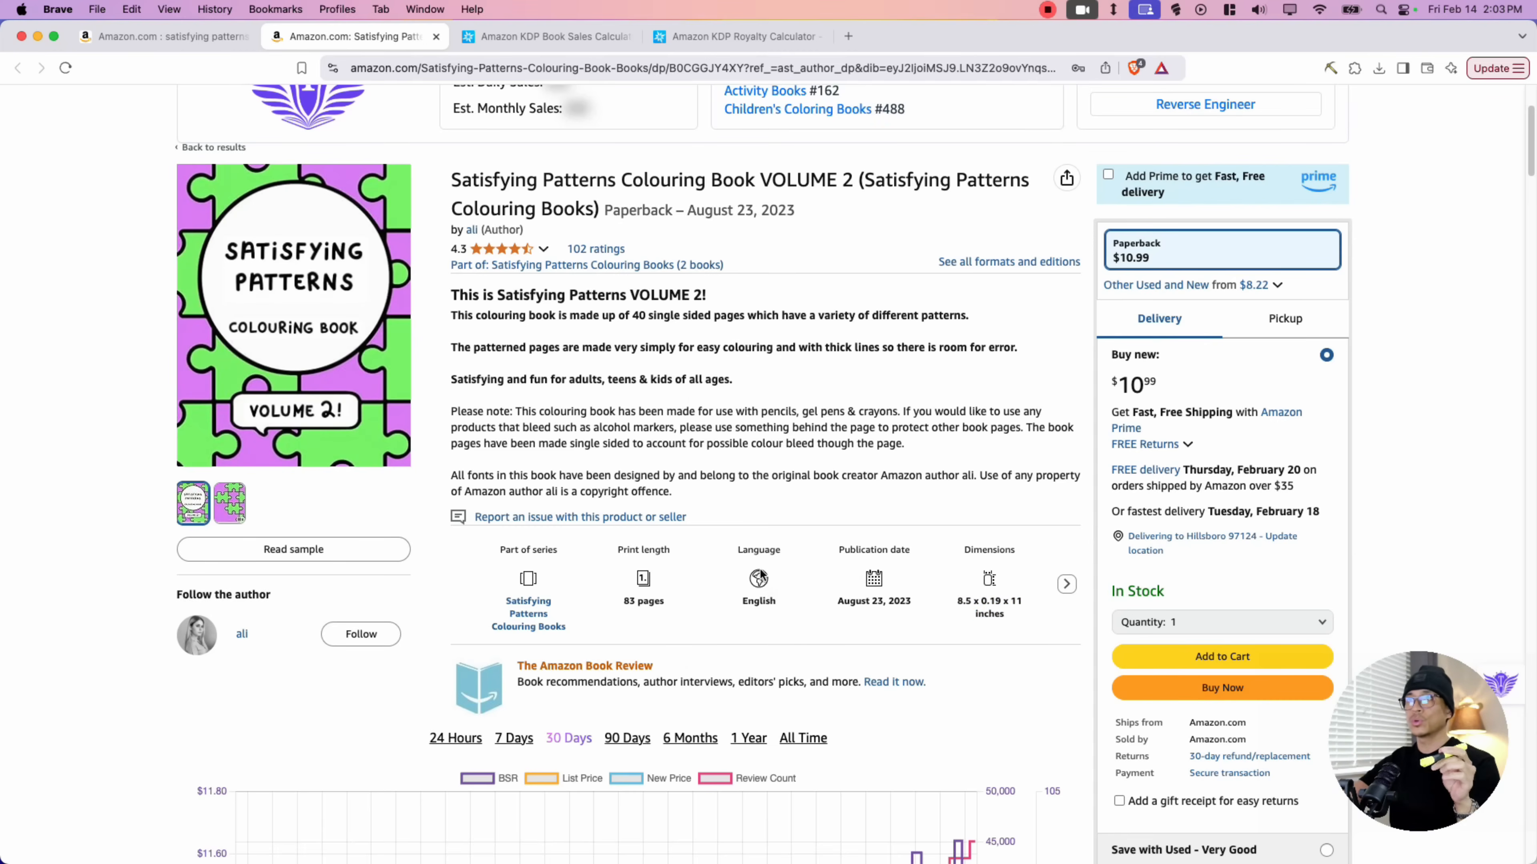
Review the listing's product details, author section and related books, and highlight its overall Books rank.
scroll(65, 526, "down", 10)
scroll(64, 528, "down", 20)
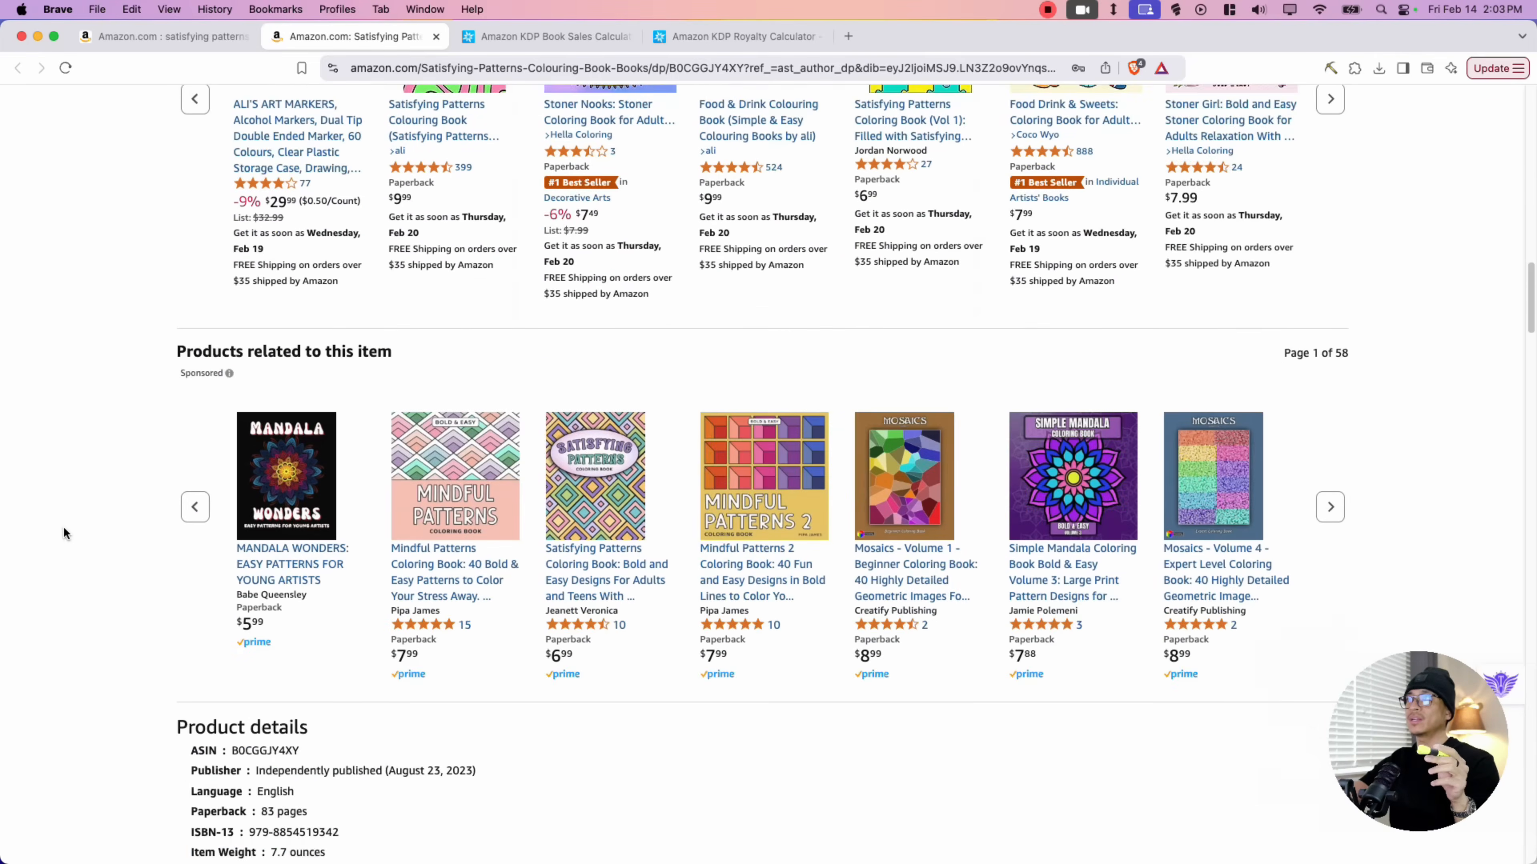
scroll(64, 526, "down", 4)
scroll(63, 526, "up", 7)
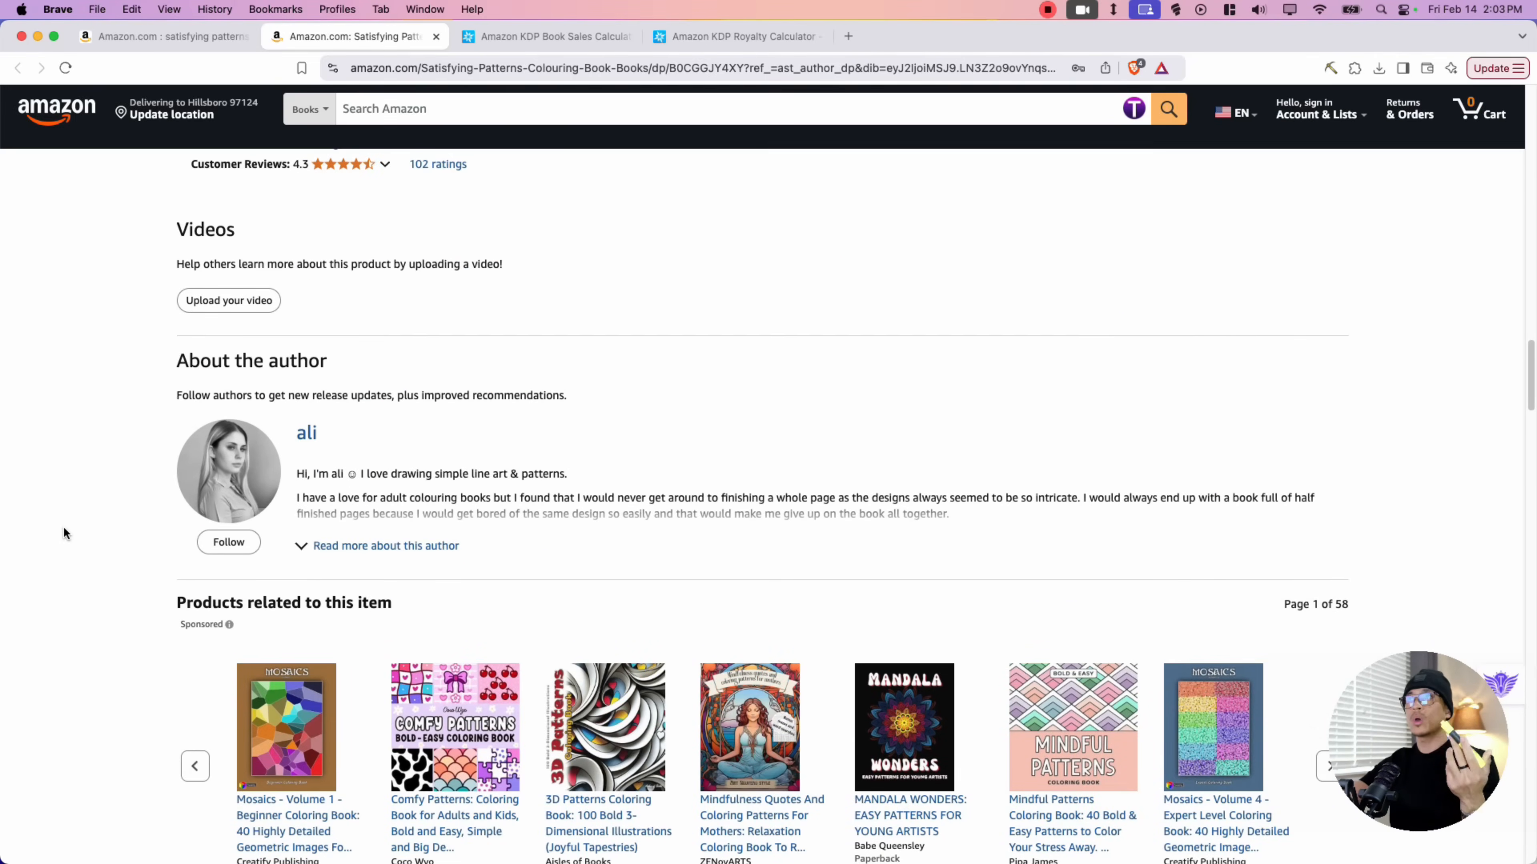
scroll(136, 539, "up", 20)
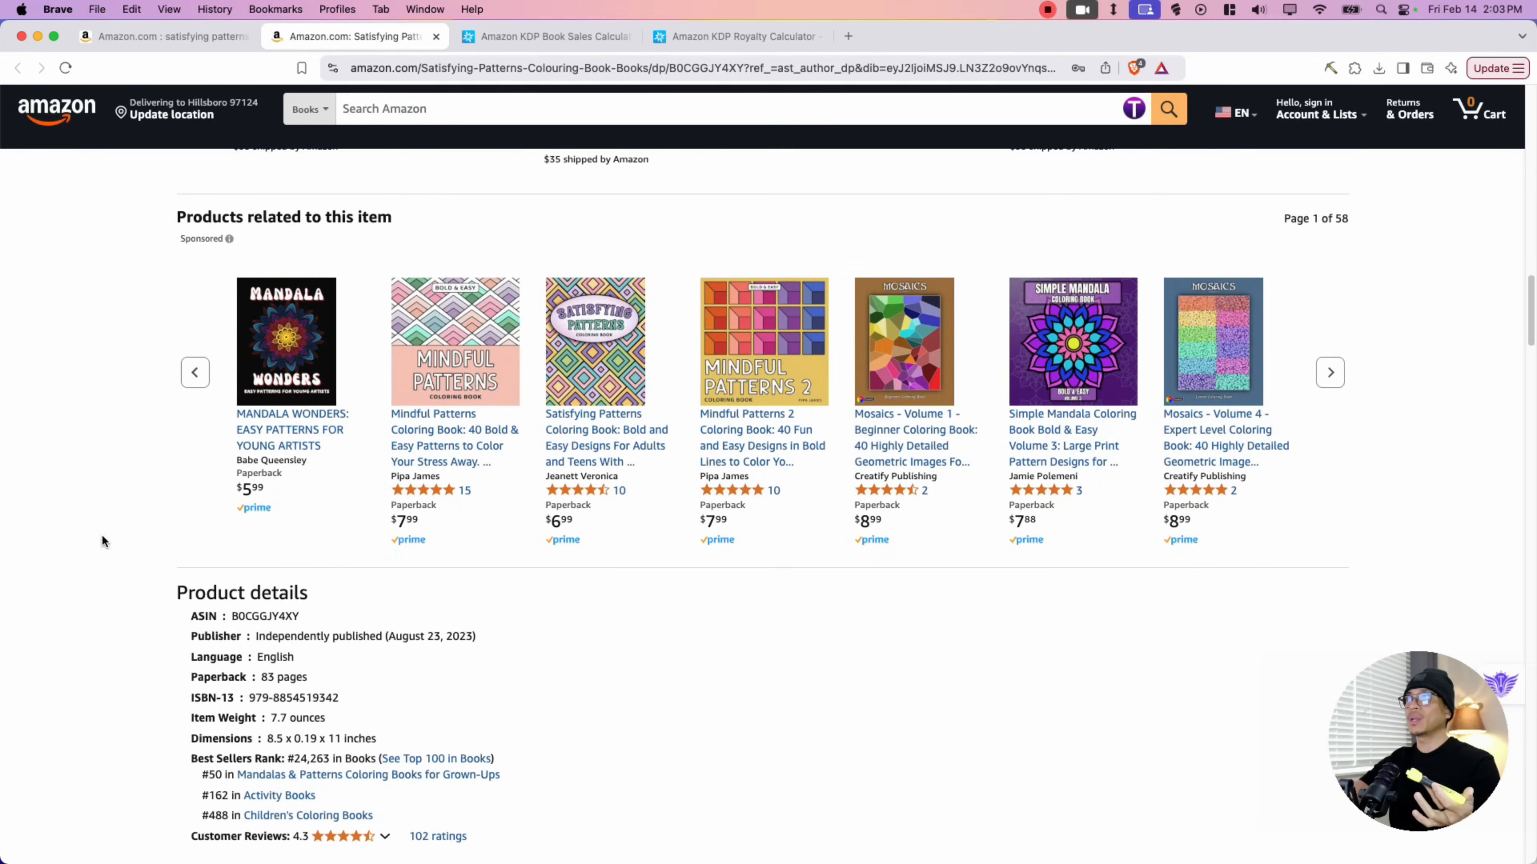
scroll(75, 568, "up", 15)
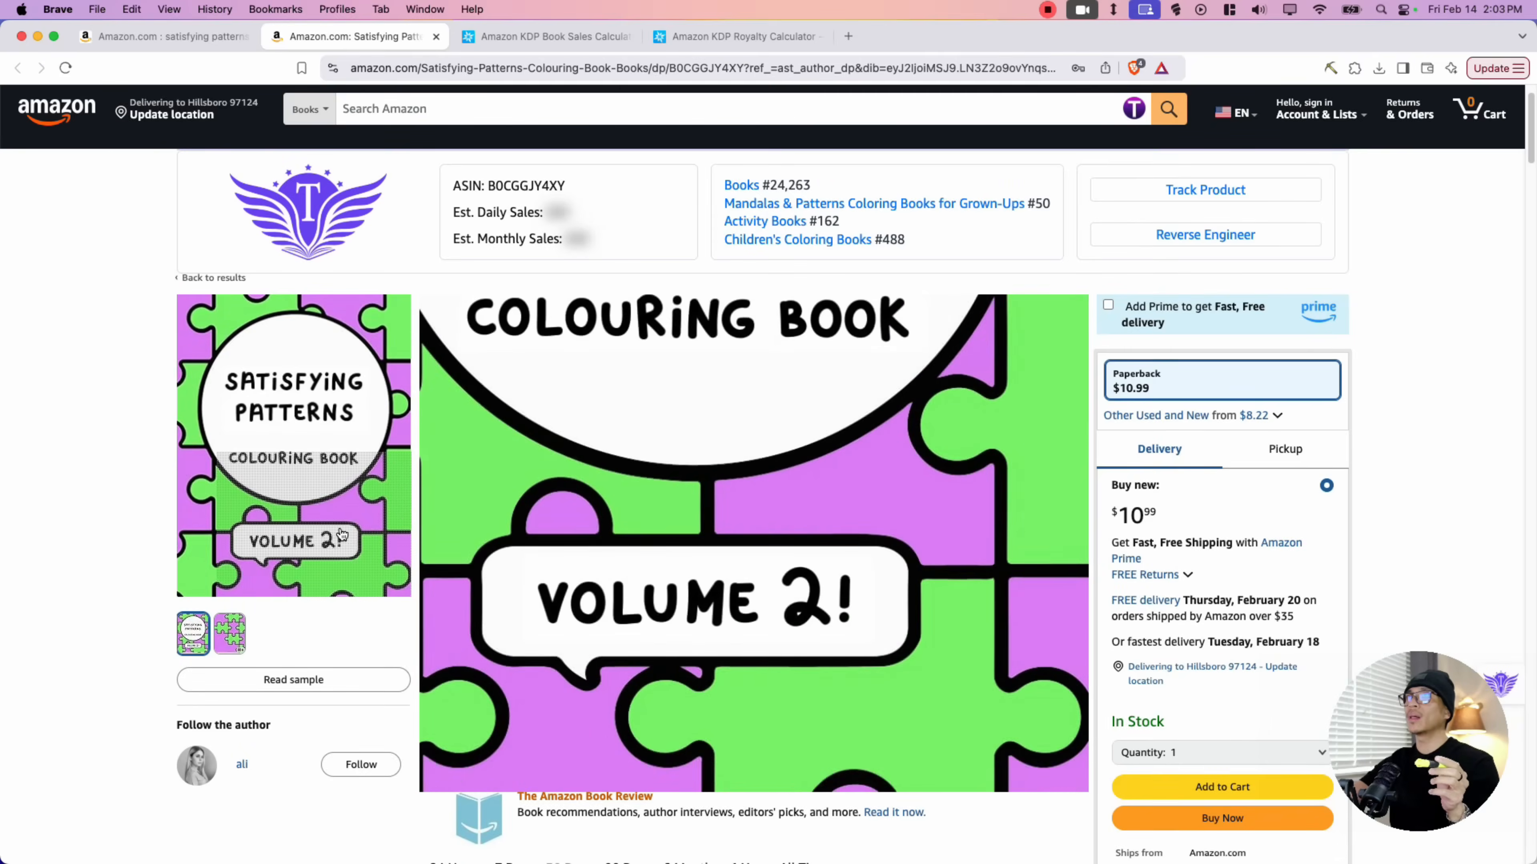
left_click_drag(767, 186, 812, 185)
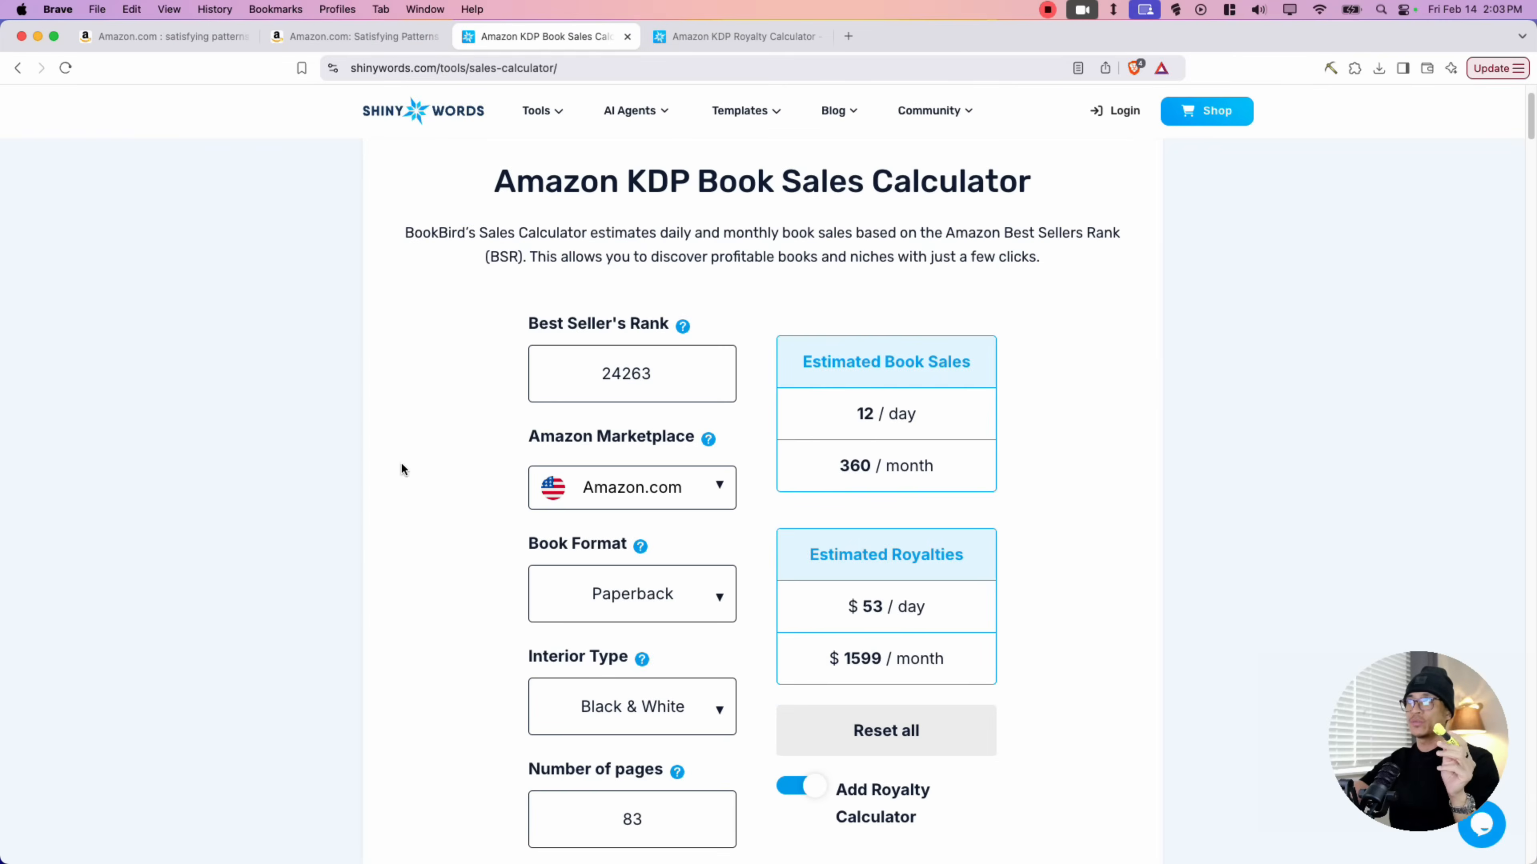
Examine the estimated daily and monthly royalties in the Amazon KDP Book Sales Calculator.
left_click_drag(546, 181, 976, 183)
left_click(981, 227)
scroll(1044, 467, "down", 3)
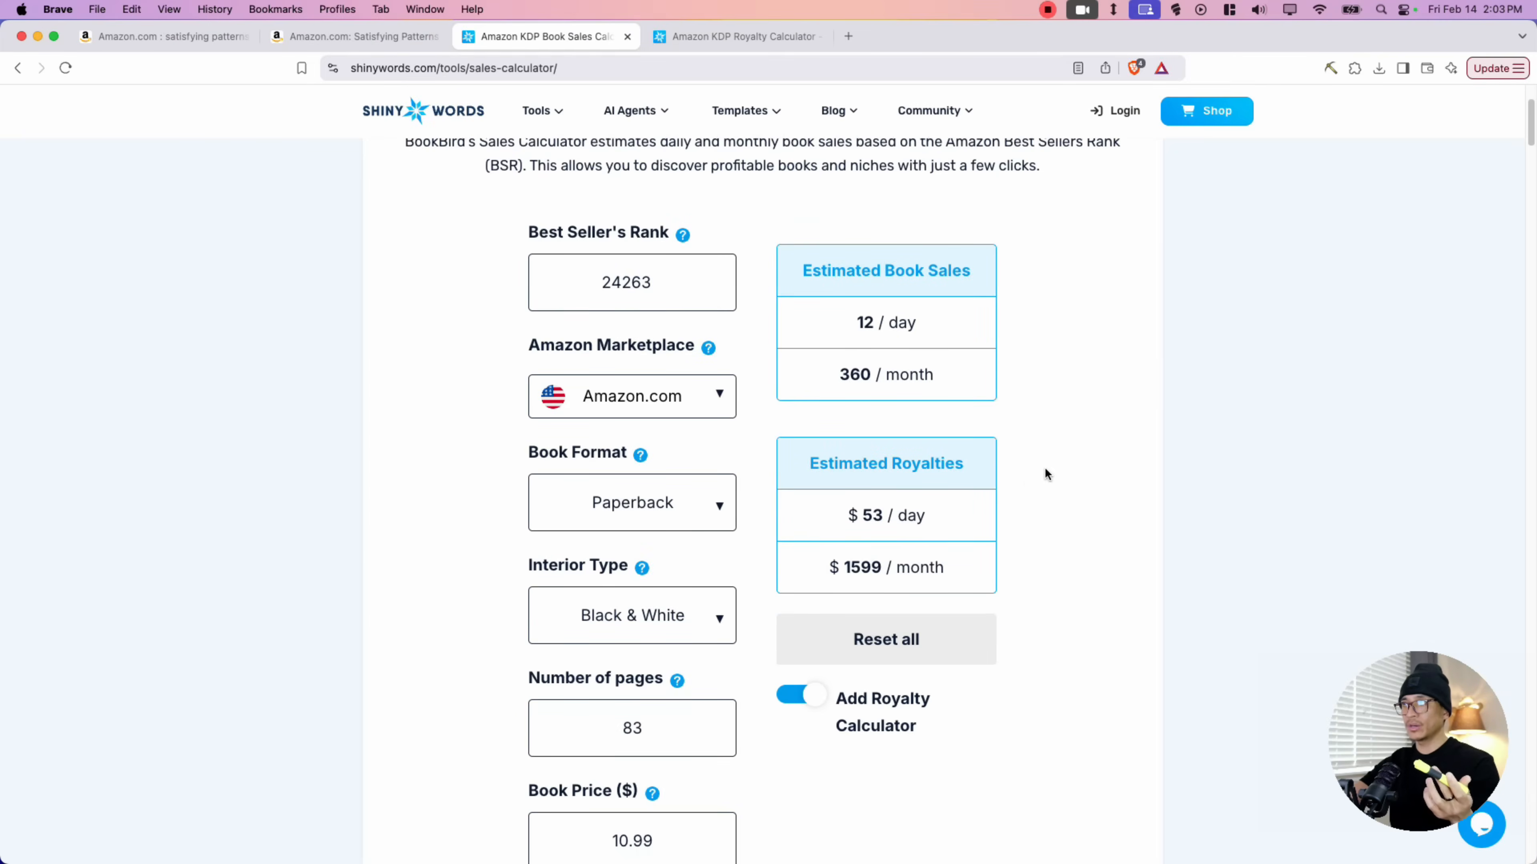
left_click_drag(847, 510, 925, 511)
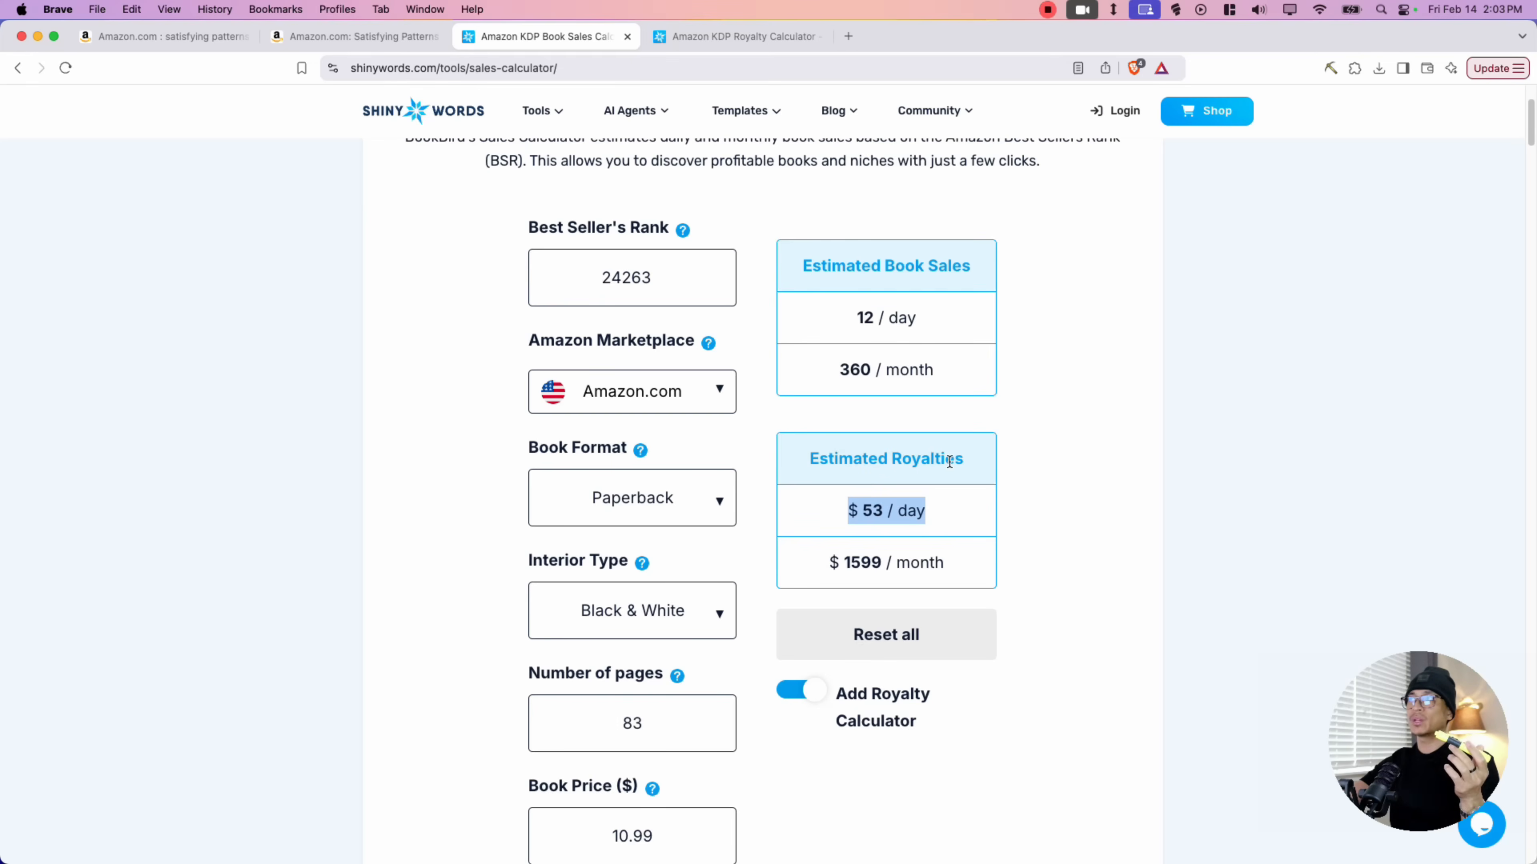
left_click(824, 563)
left_click_drag(820, 563, 945, 566)
left_click(946, 566)
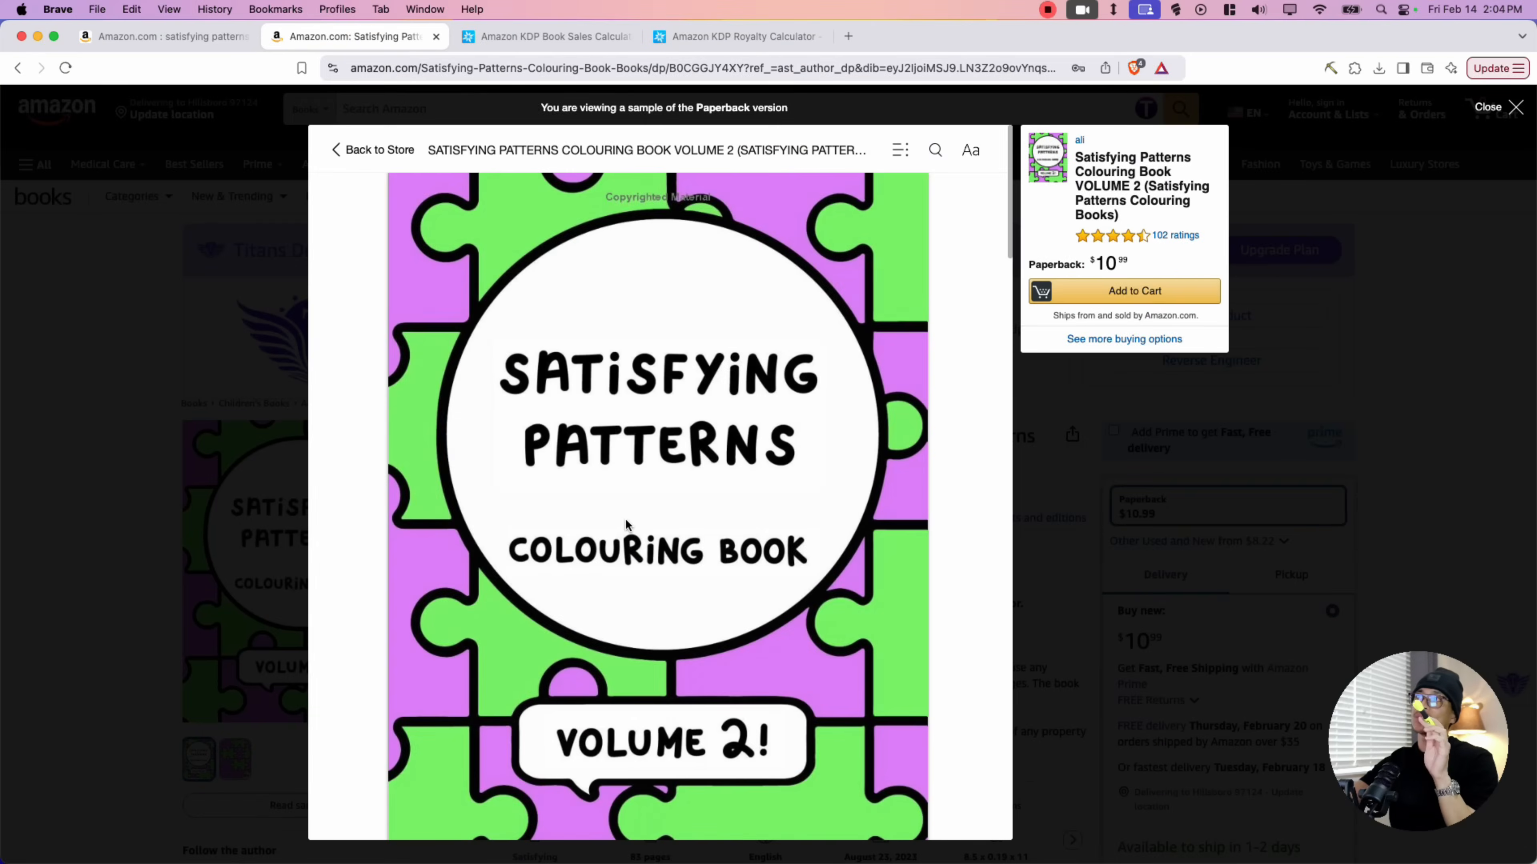
Look through the Satisfying Patterns Volume 2 reading sample from front cover to back cover, including its interior pattern page.
scroll(625, 520, "down", 1)
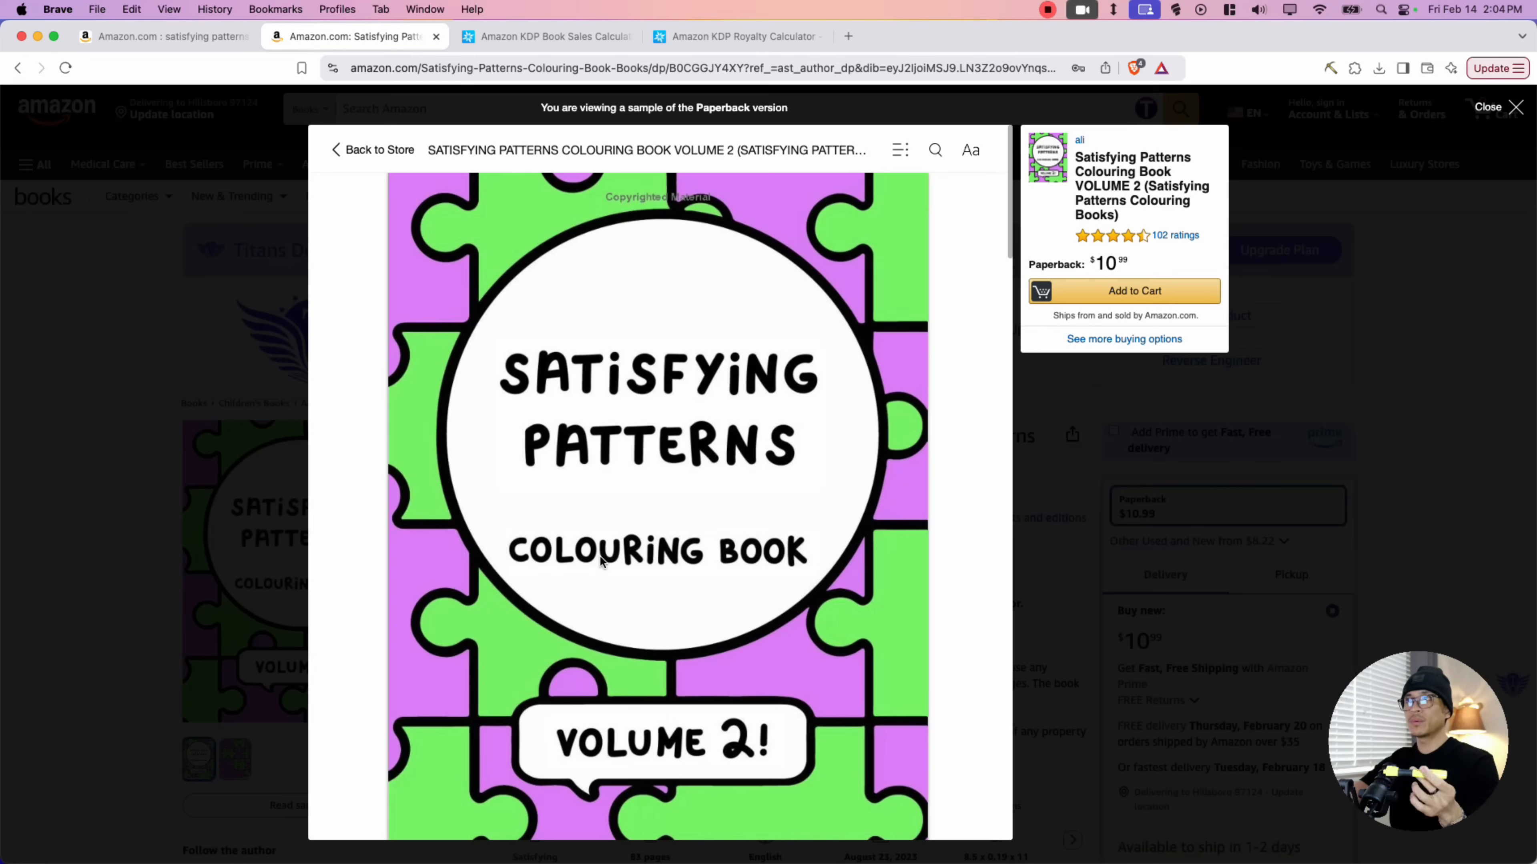
scroll(629, 554, "down", 1)
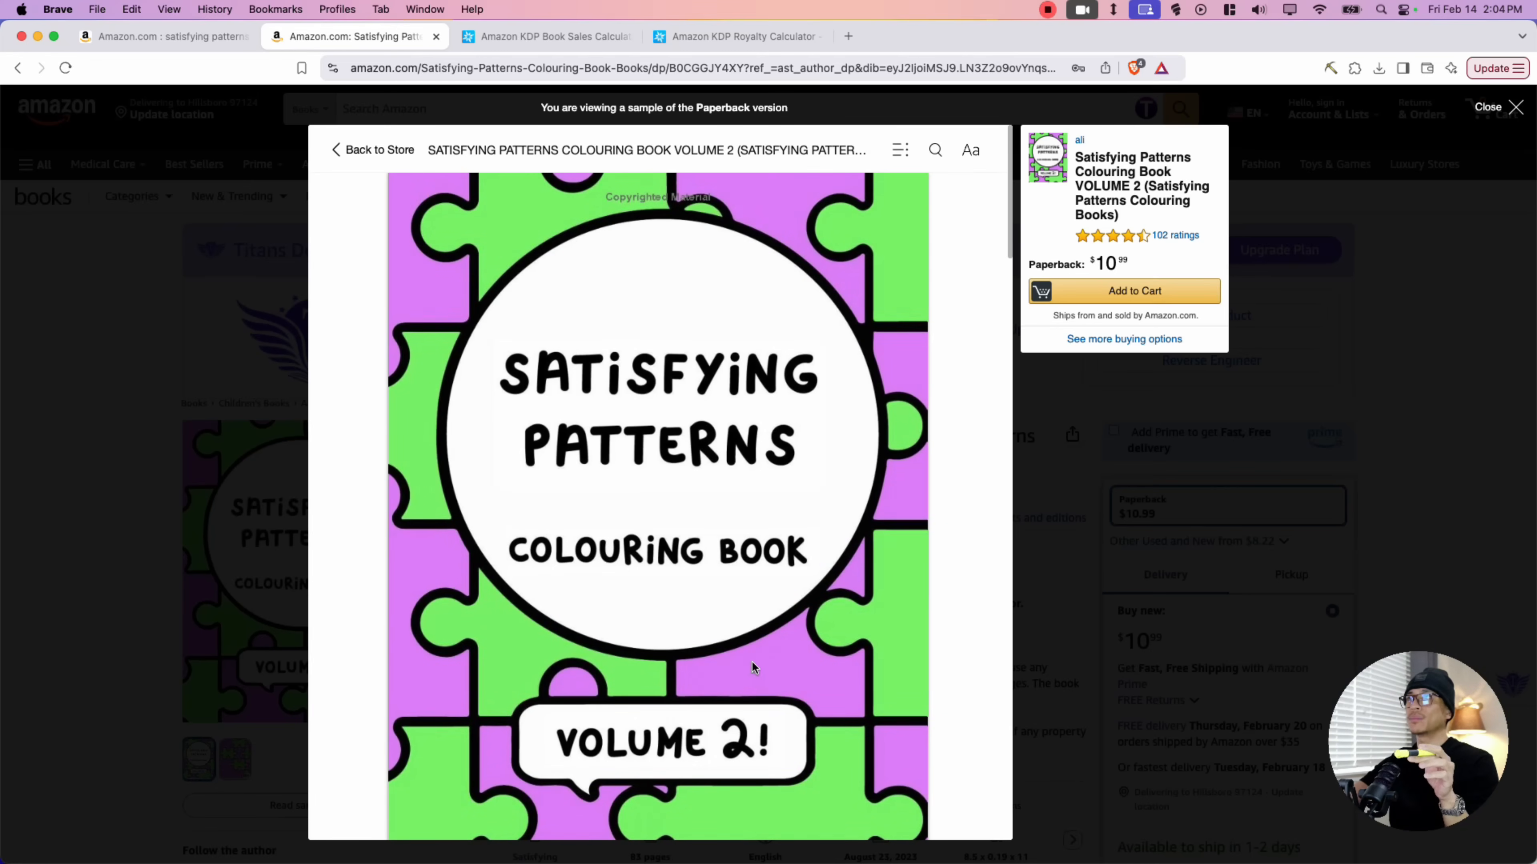
scroll(656, 620, "down", 10)
scroll(655, 619, "up", 3)
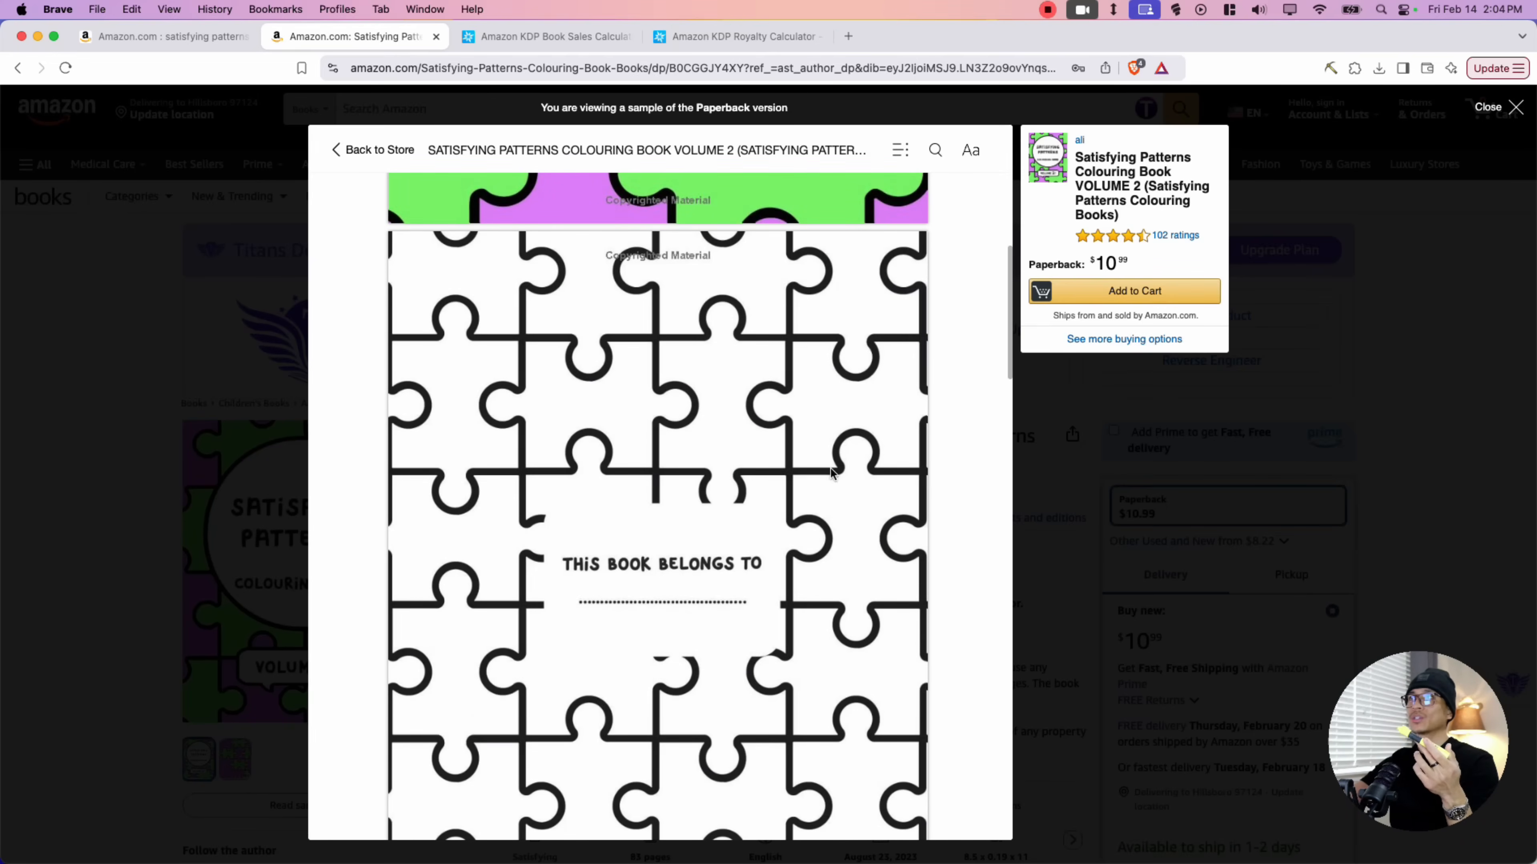
scroll(856, 500, "down", 20)
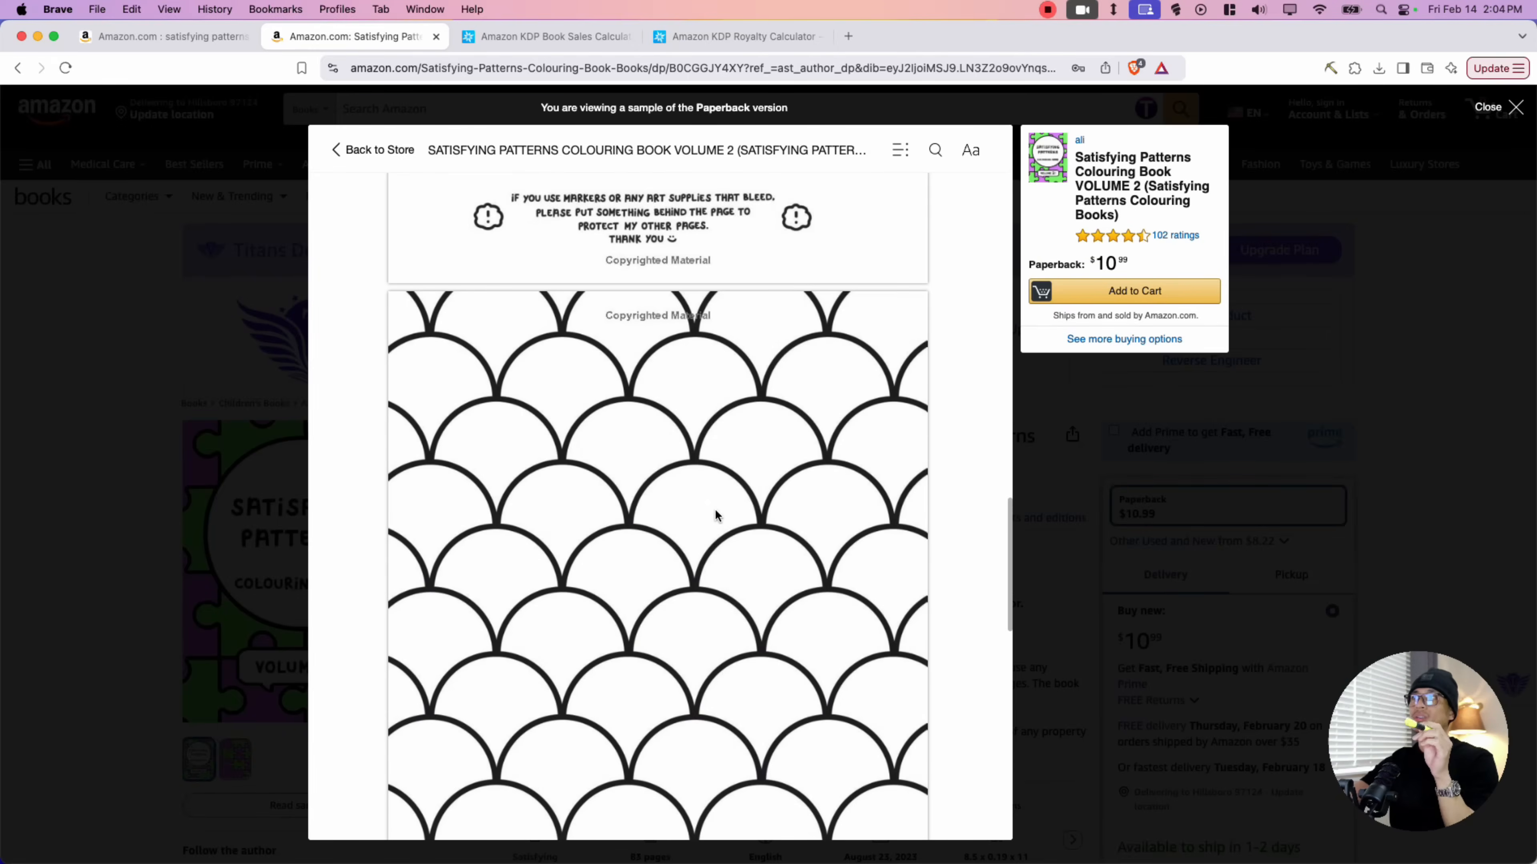
scroll(715, 510, "down", 3)
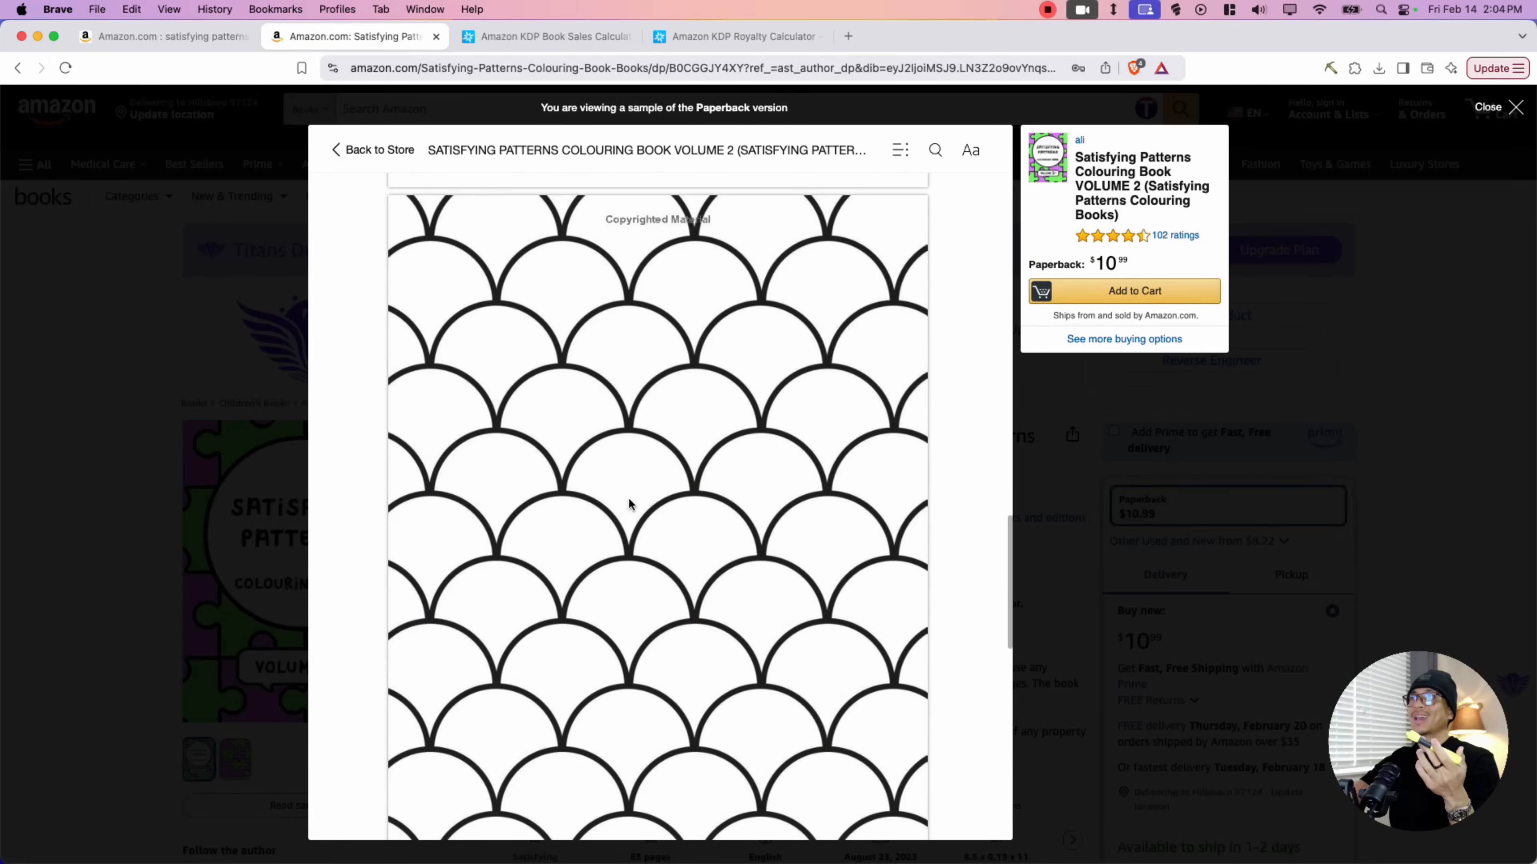
scroll(628, 493, "down", 20)
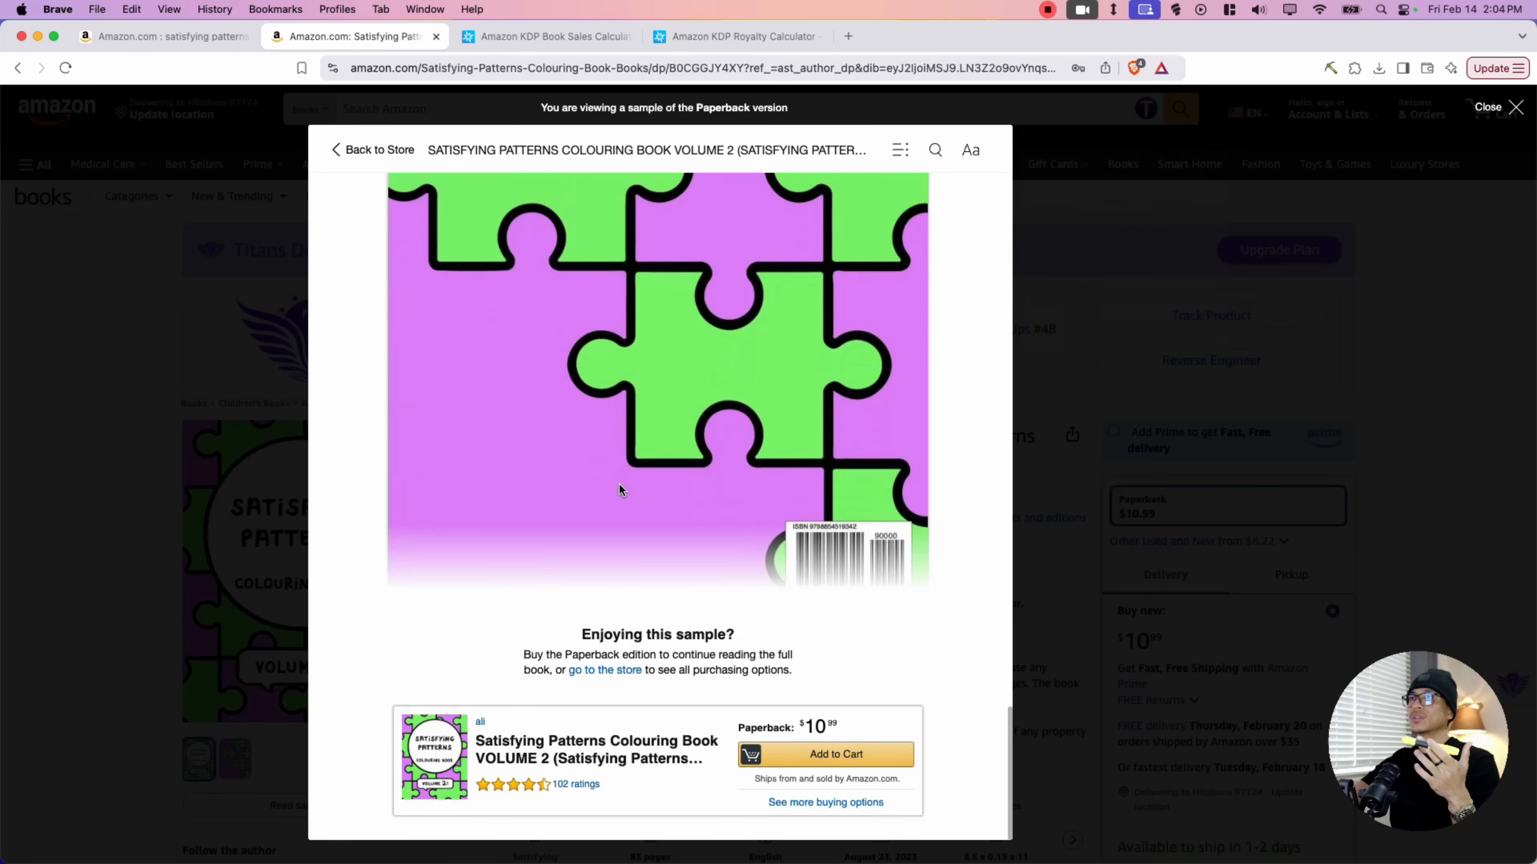
scroll(618, 483, "up", 15)
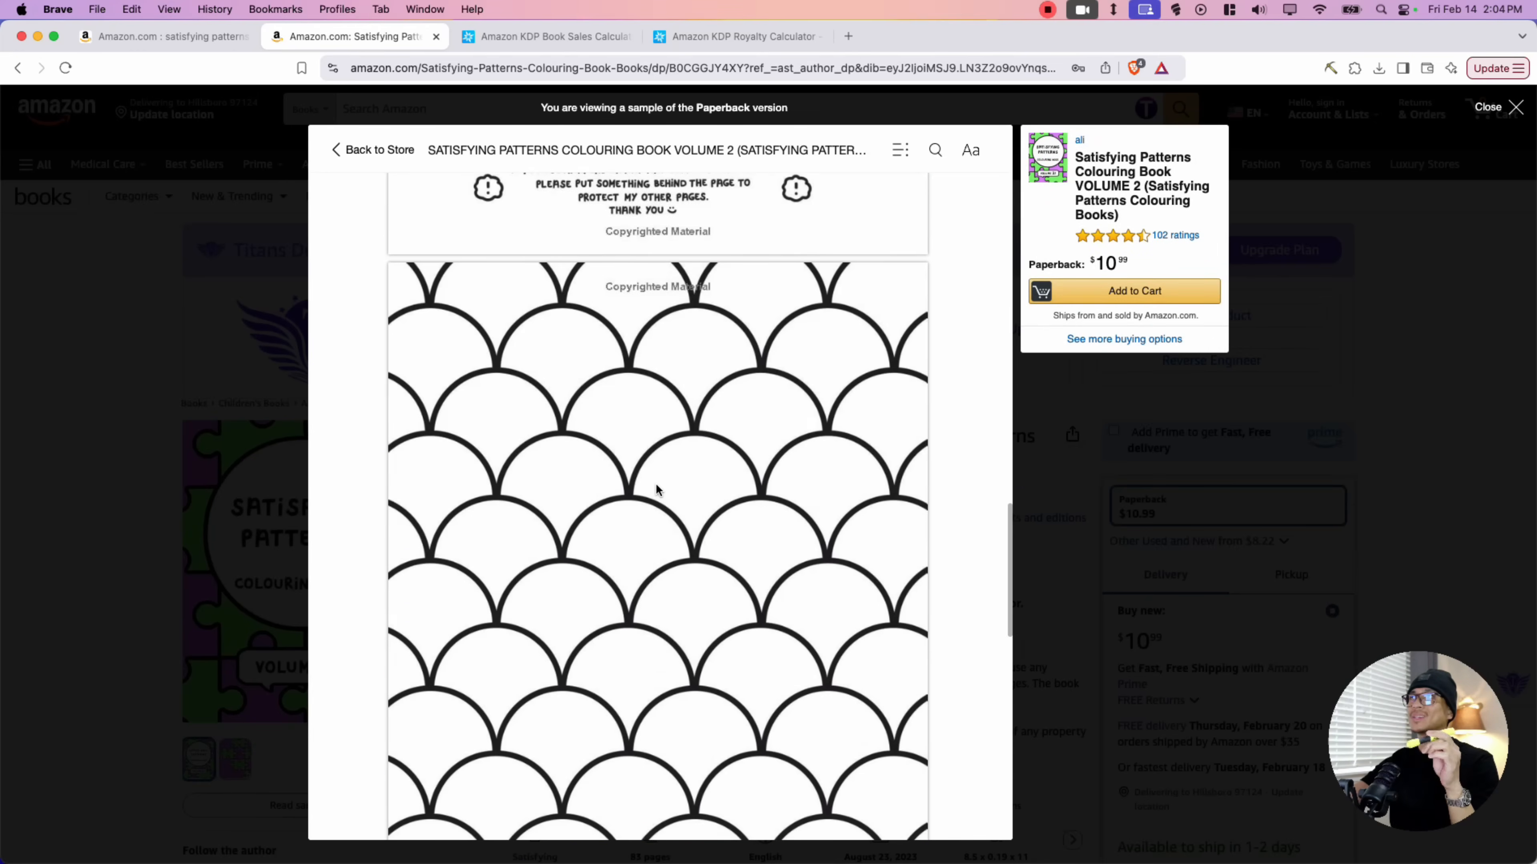
Leave the reading sample and open the full gallery of customer review photos for the book.
key("super+Left")
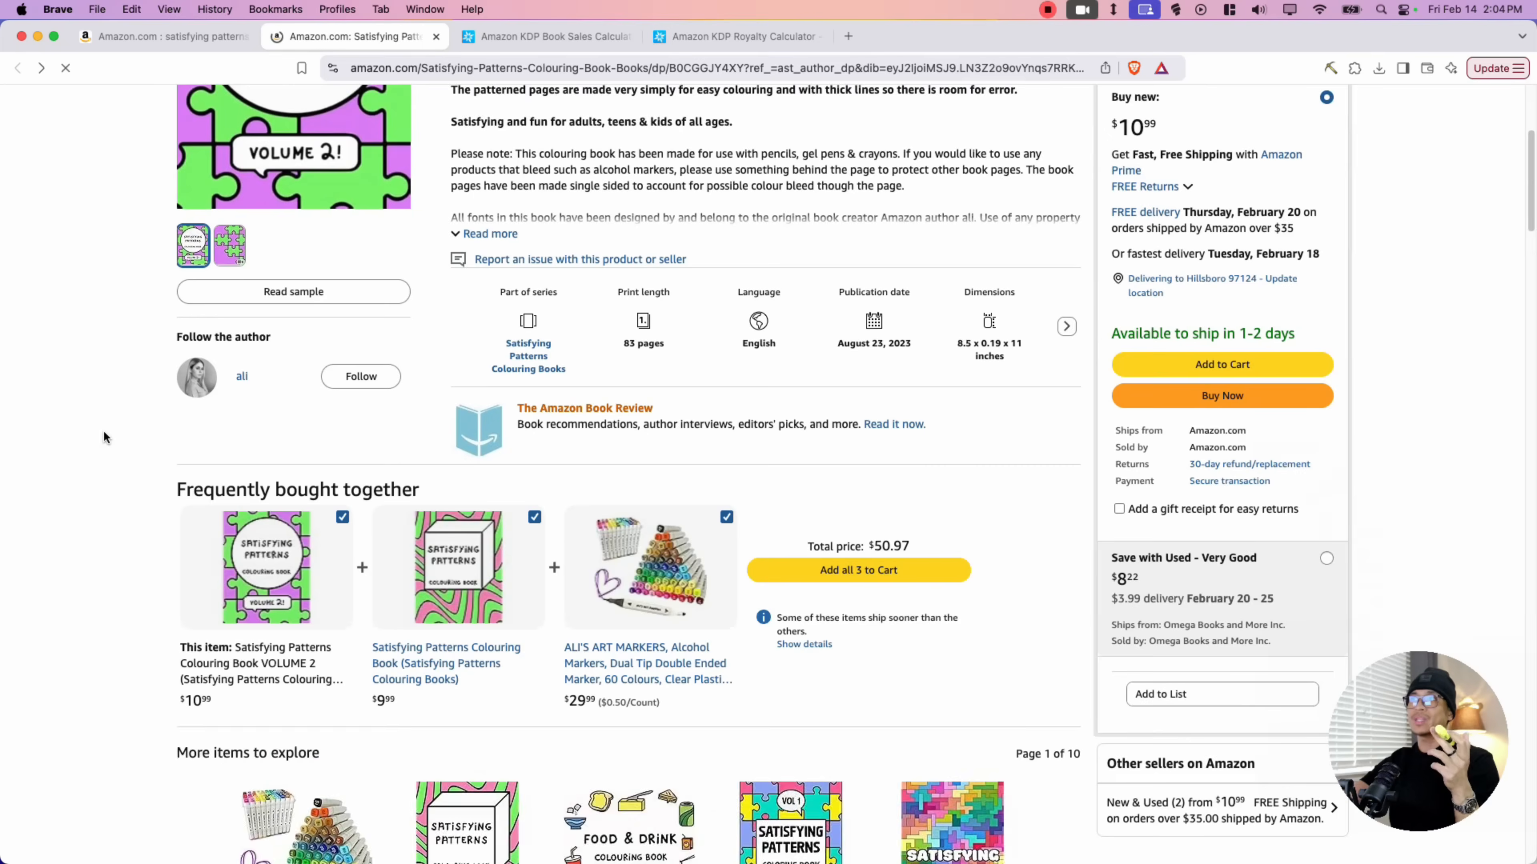
scroll(104, 430, "down", 5)
scroll(104, 443, "down", 15)
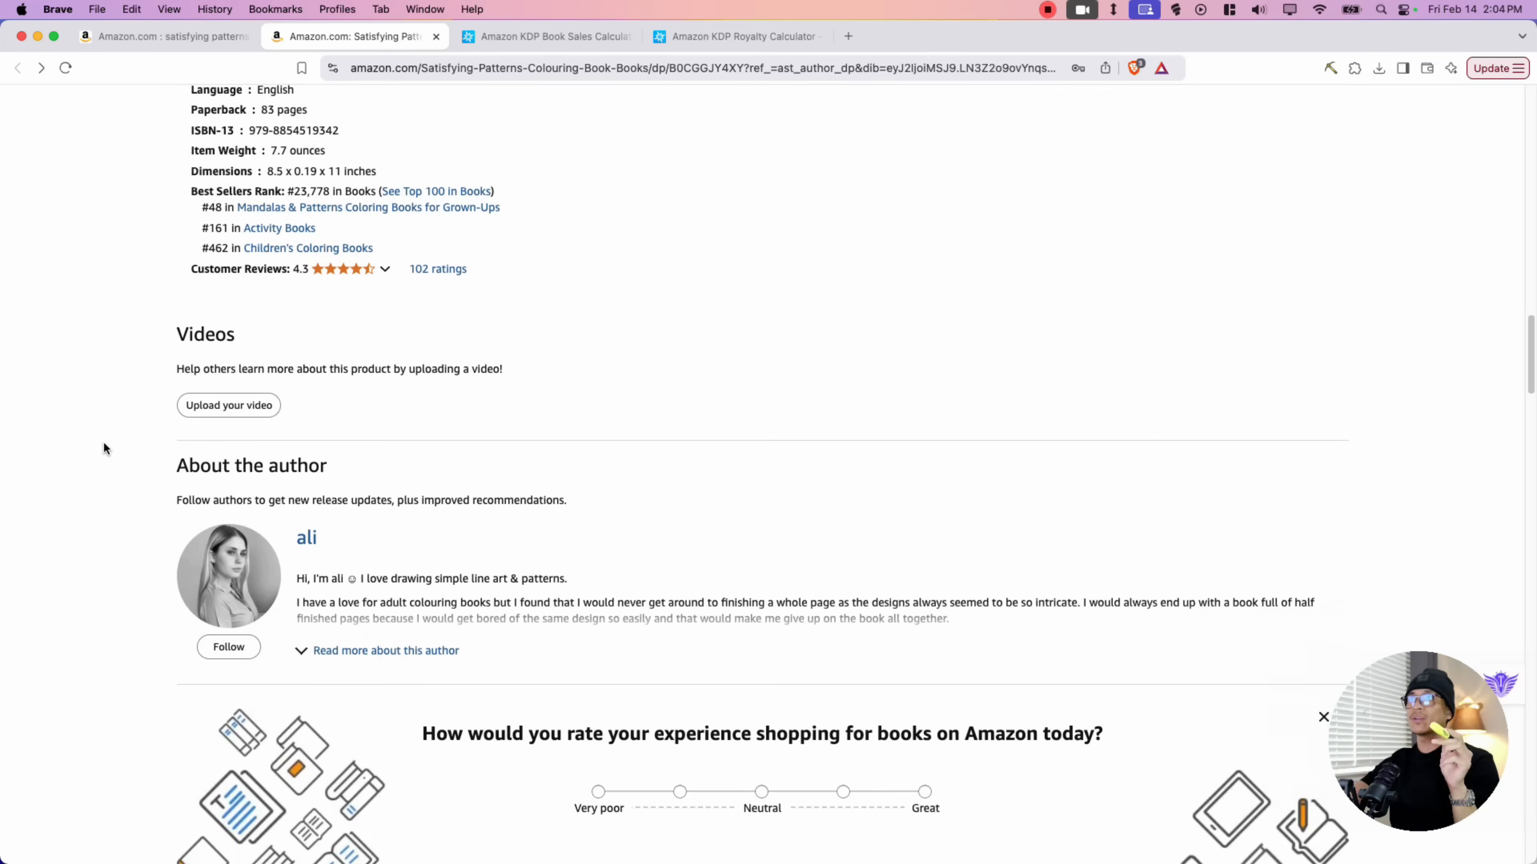
scroll(103, 446, "down", 3)
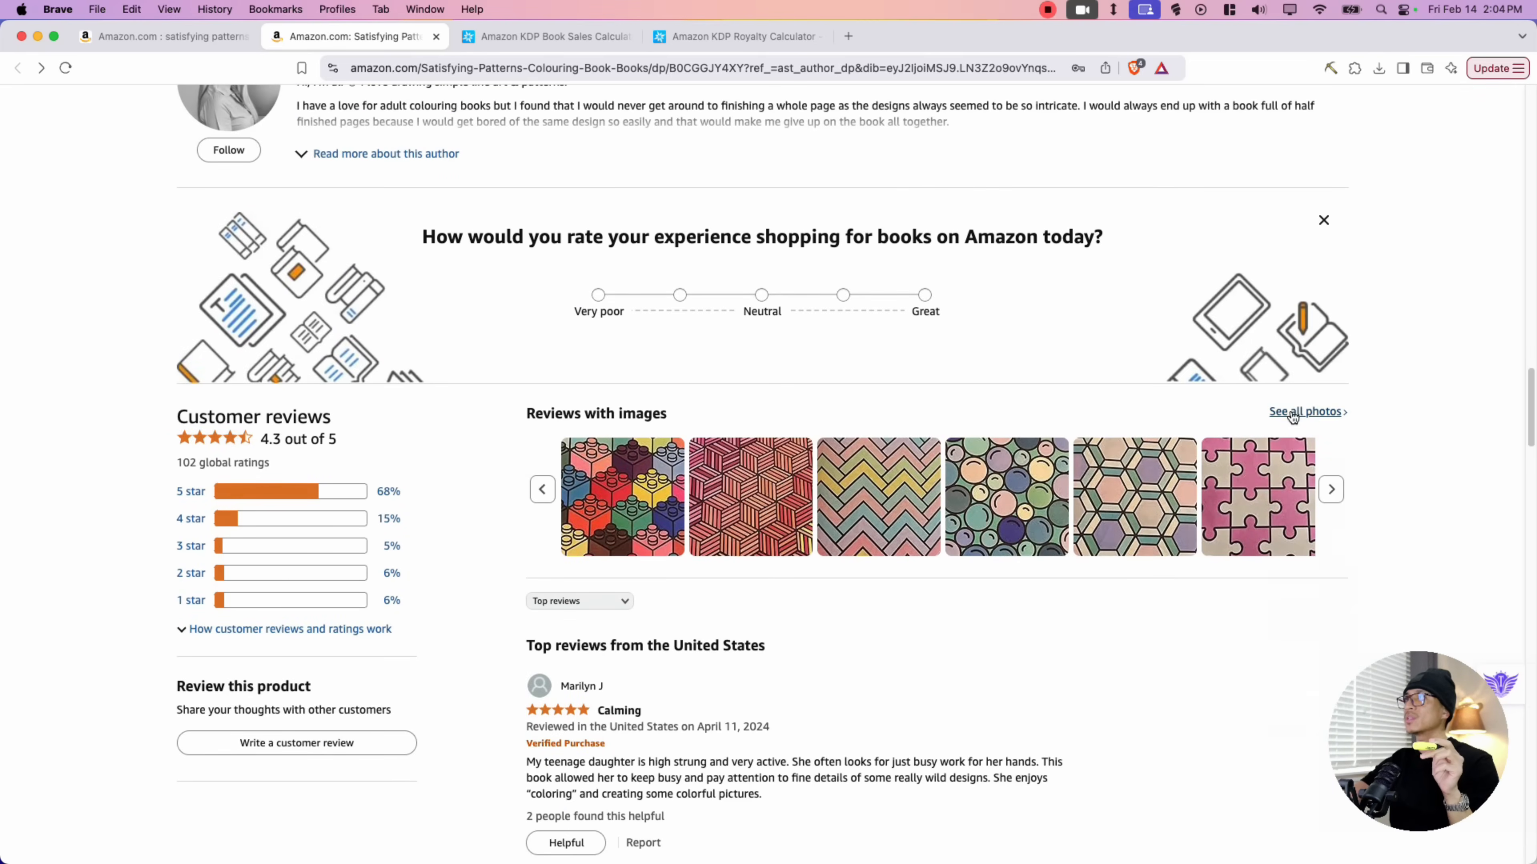
left_click(1258, 418)
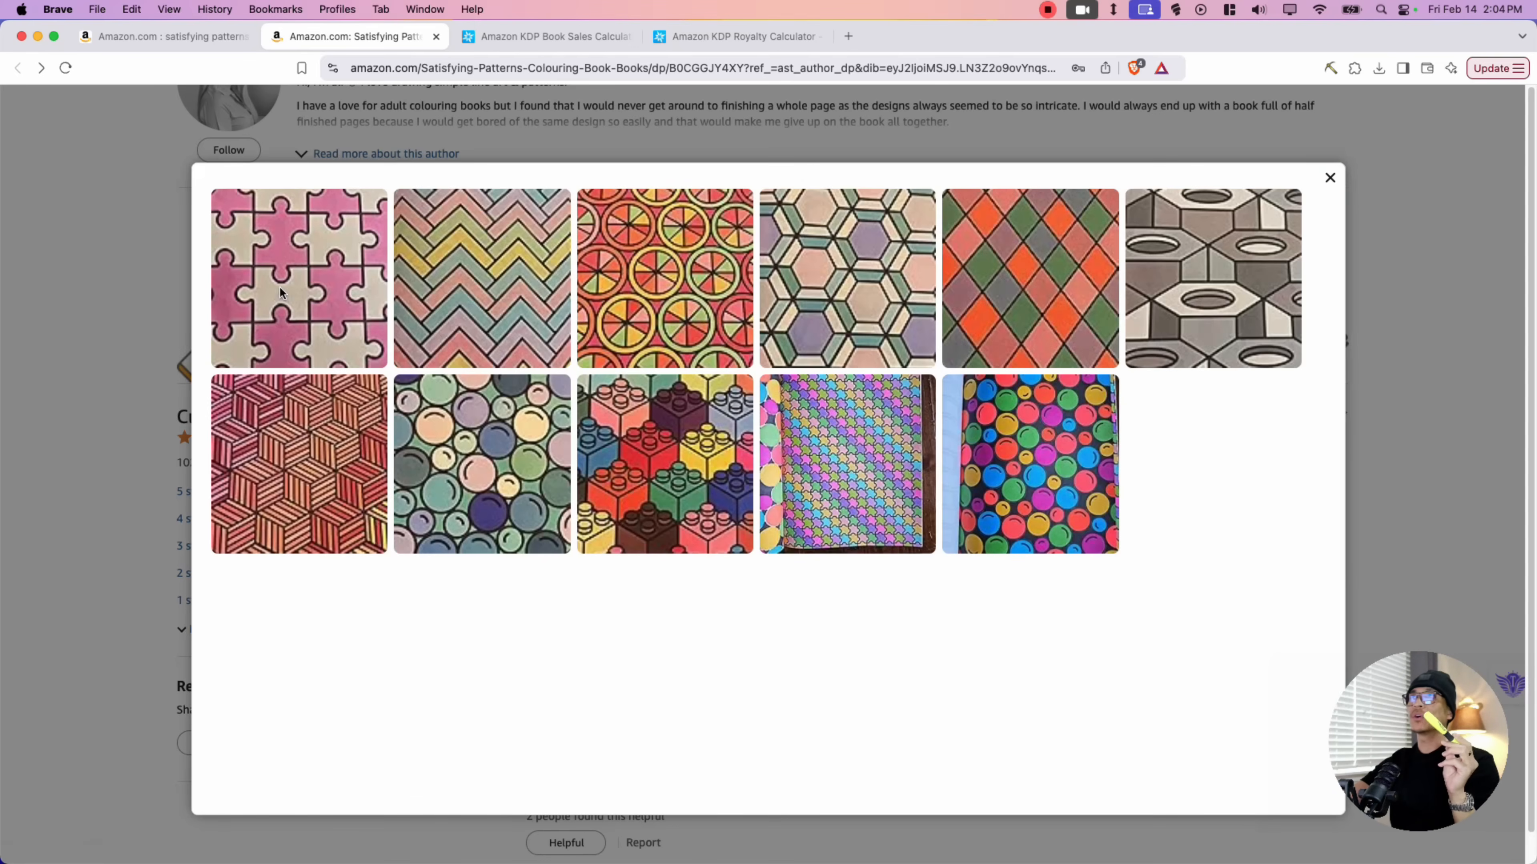
Browse the enlarged customer photos of coloured pages, from the puzzle pattern through to the building-brick pattern.
left_click(298, 278)
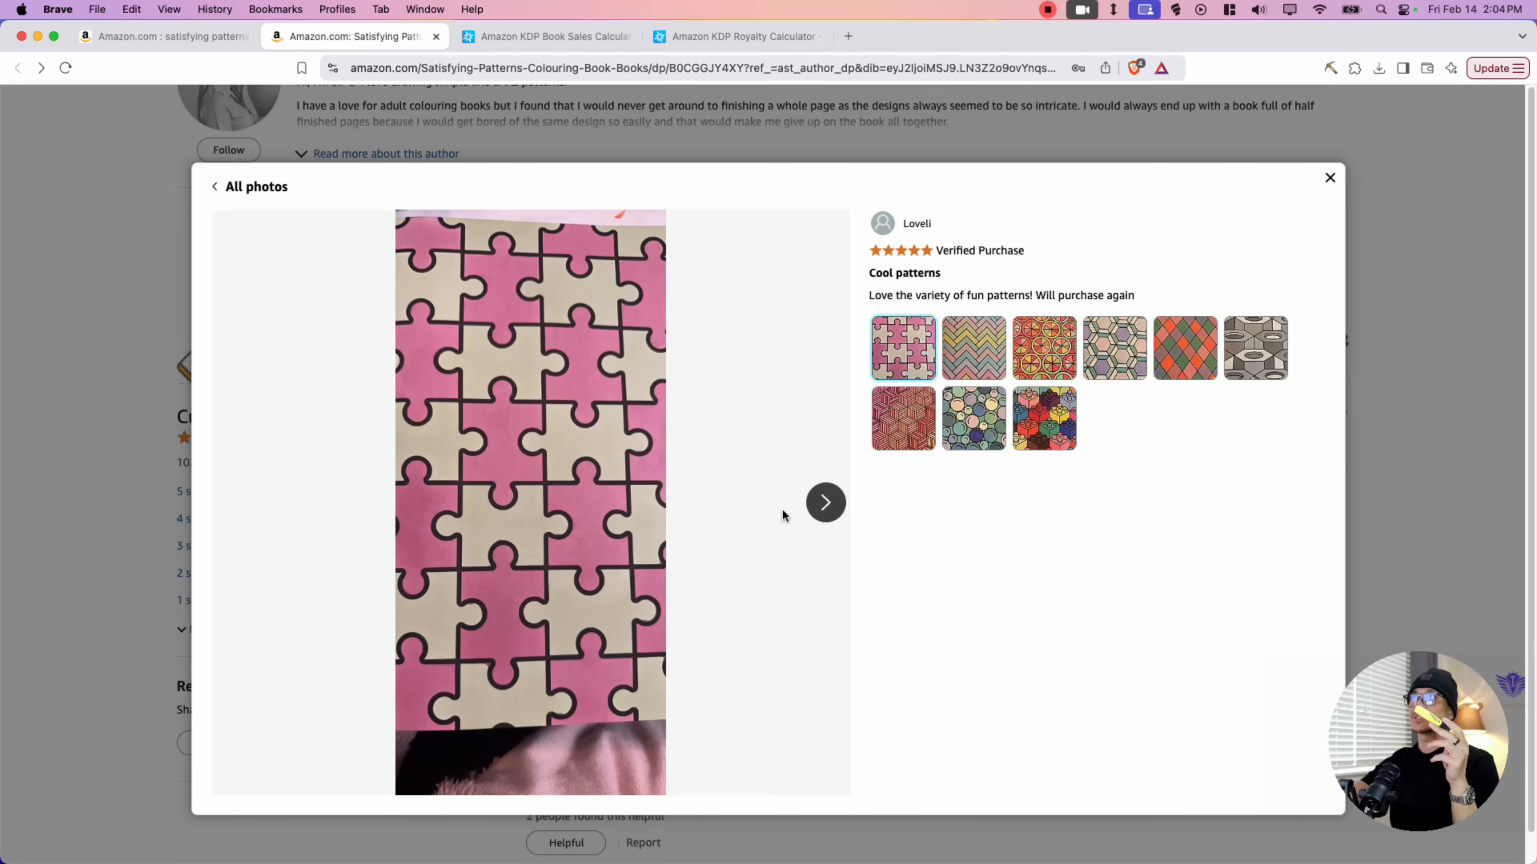
left_click(826, 505)
left_click(826, 505)
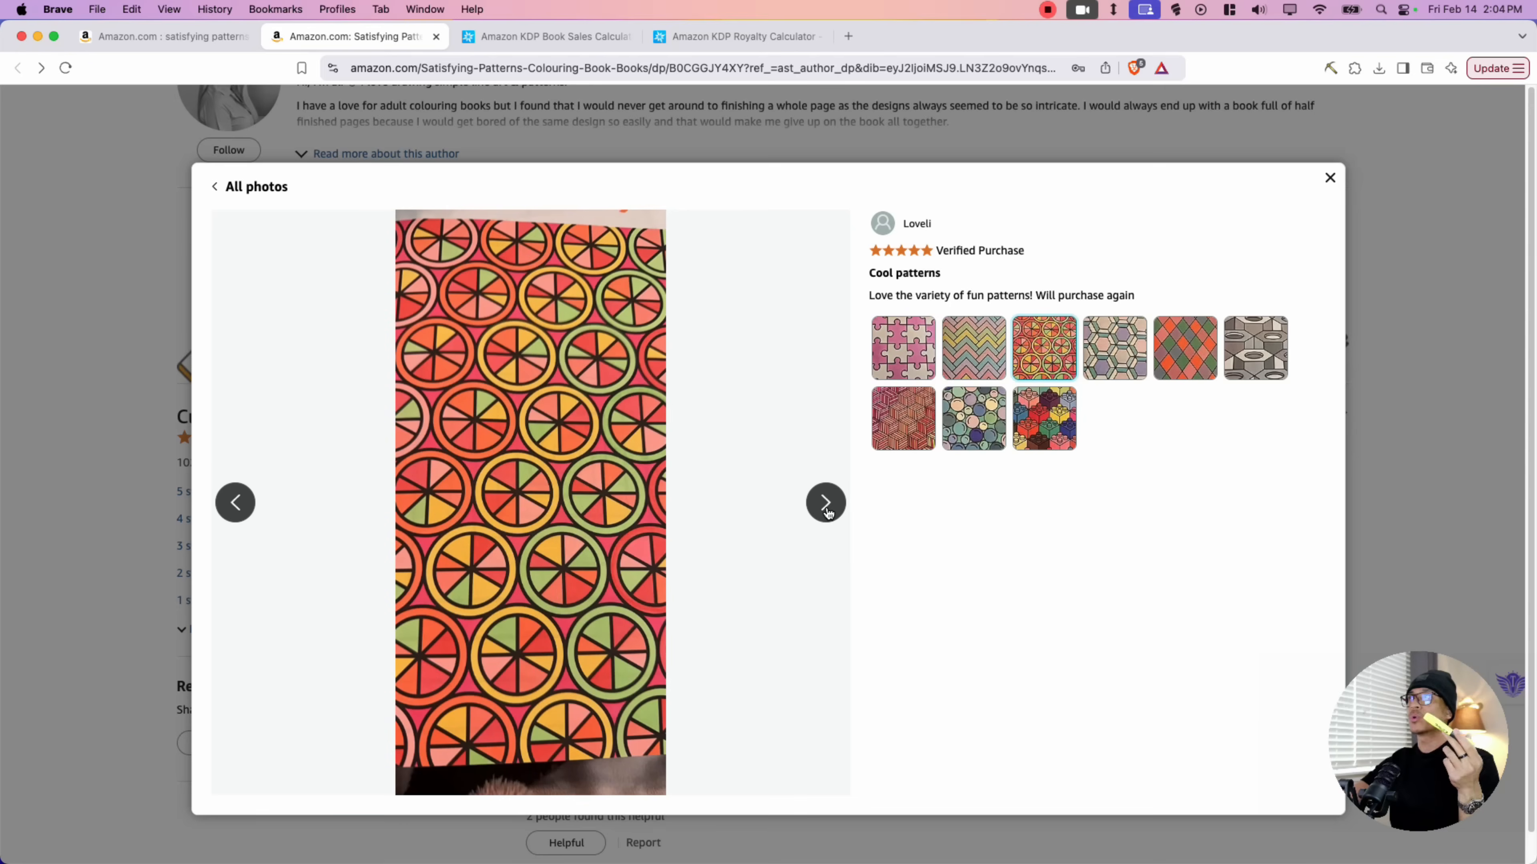
left_click(826, 504)
left_click(826, 506)
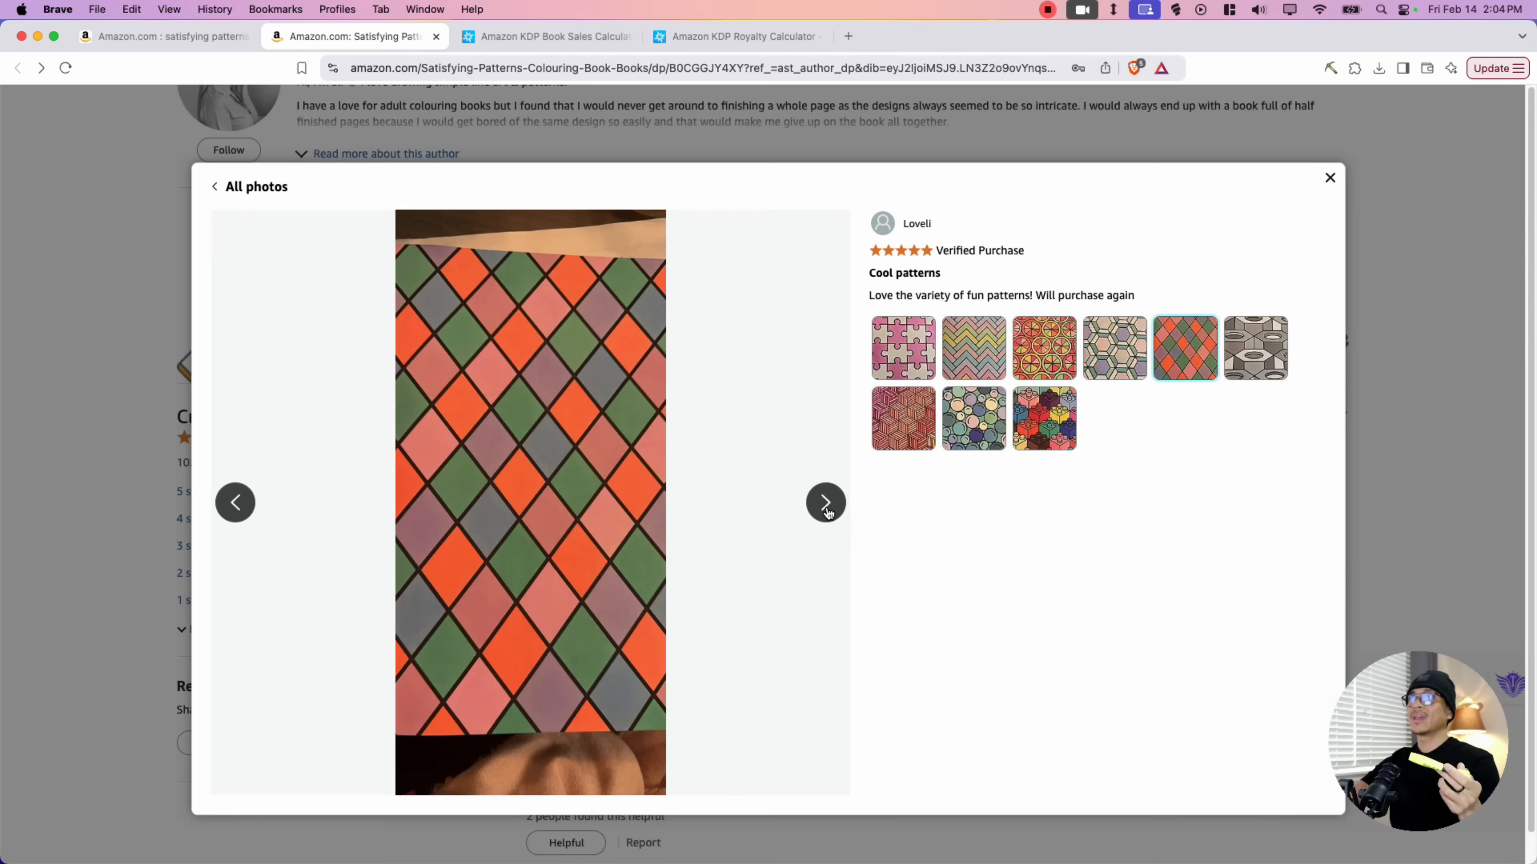
left_click(827, 507)
left_click(826, 507)
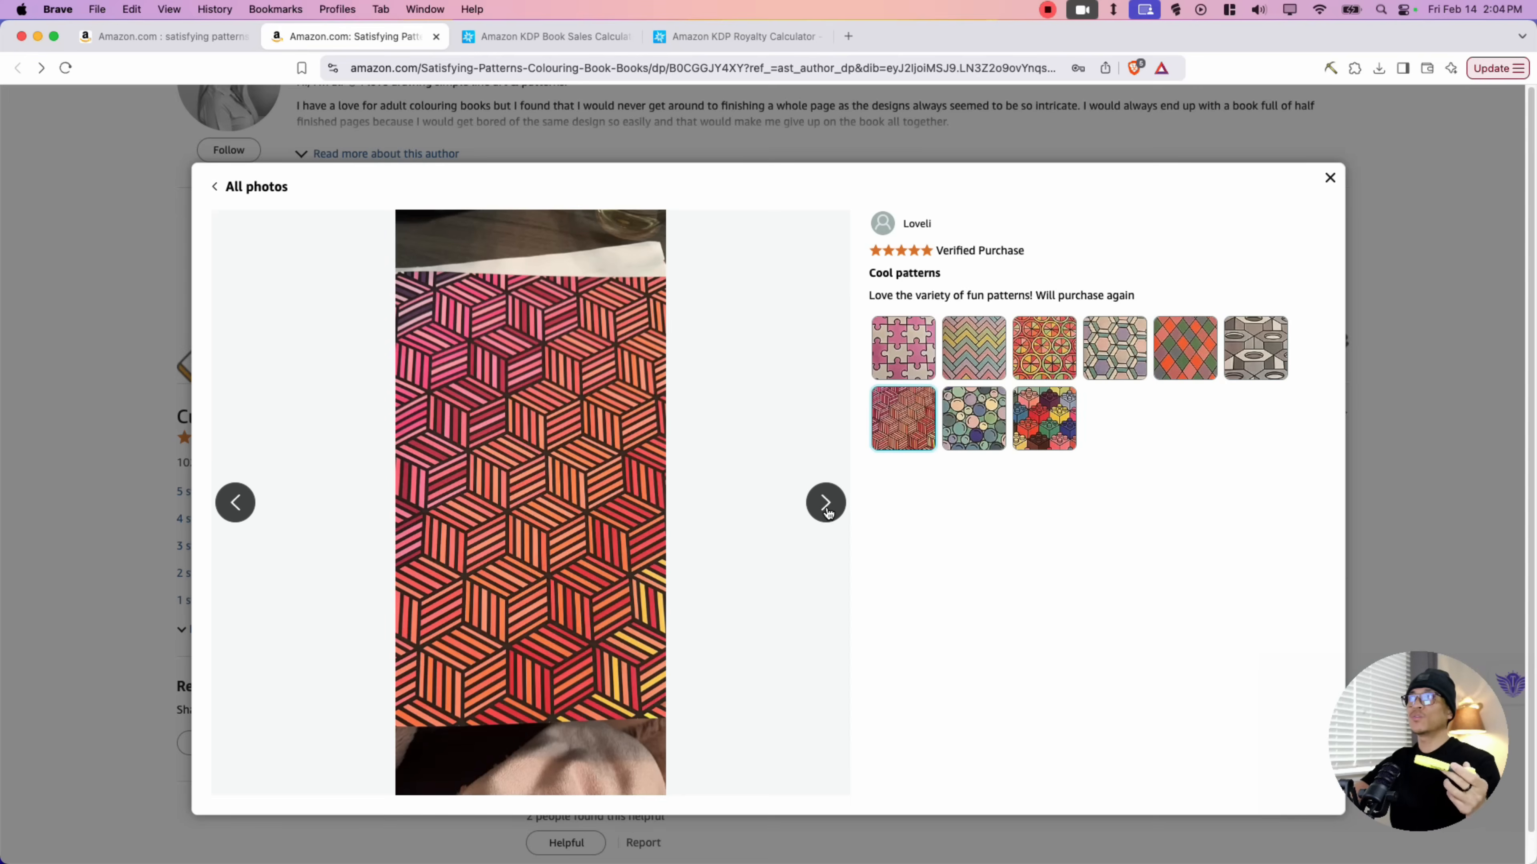
left_click(827, 506)
left_click(827, 507)
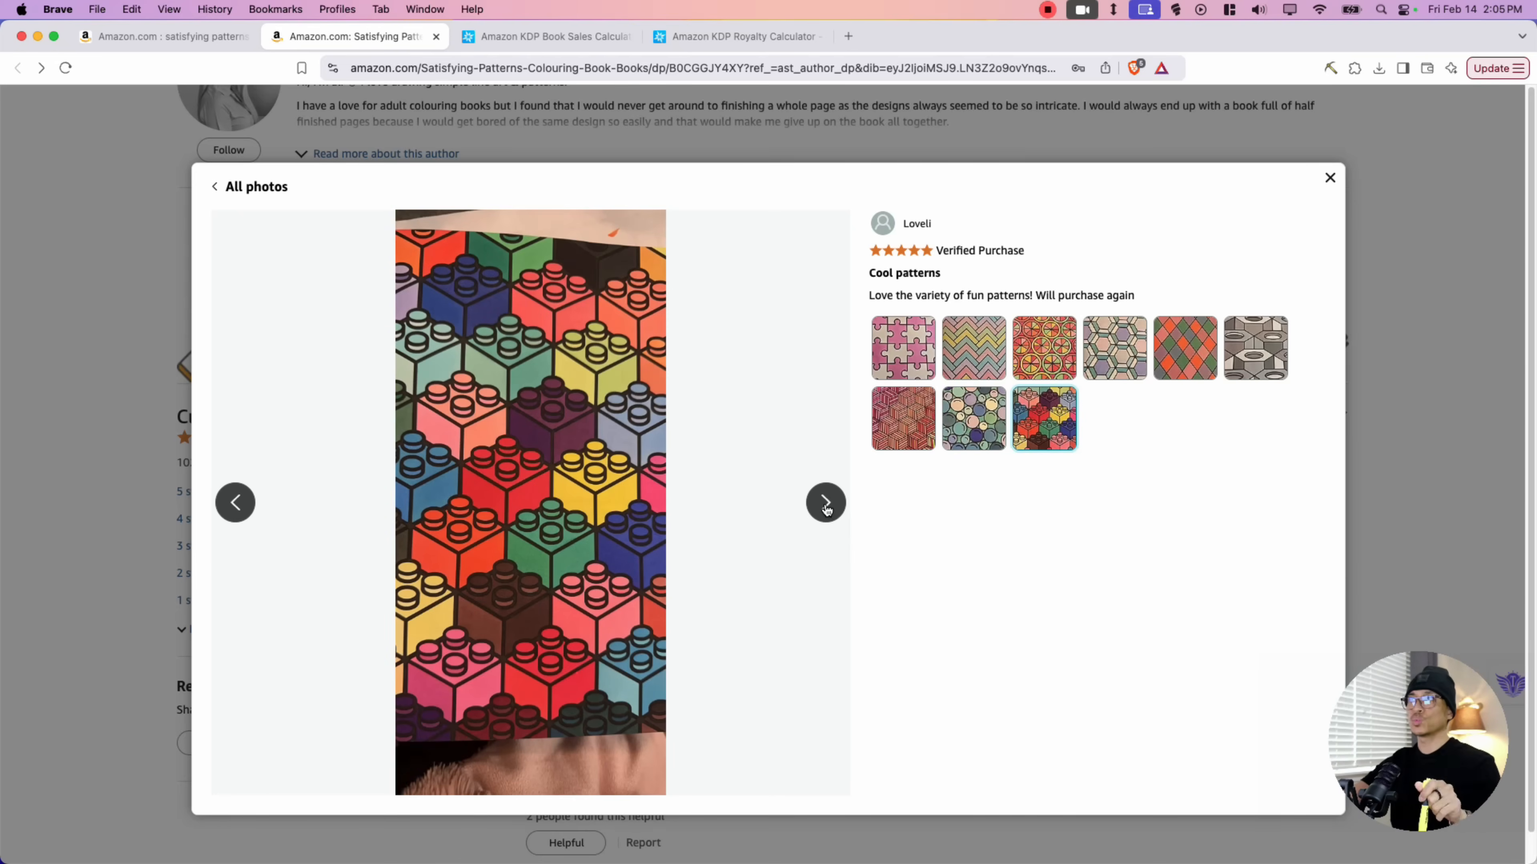
Close the review photos and highlight the "Satisfying Patterns" and "VOLUME 2" wording in the listing's title.
key("Escape")
scroll(683, 583, "up", 15)
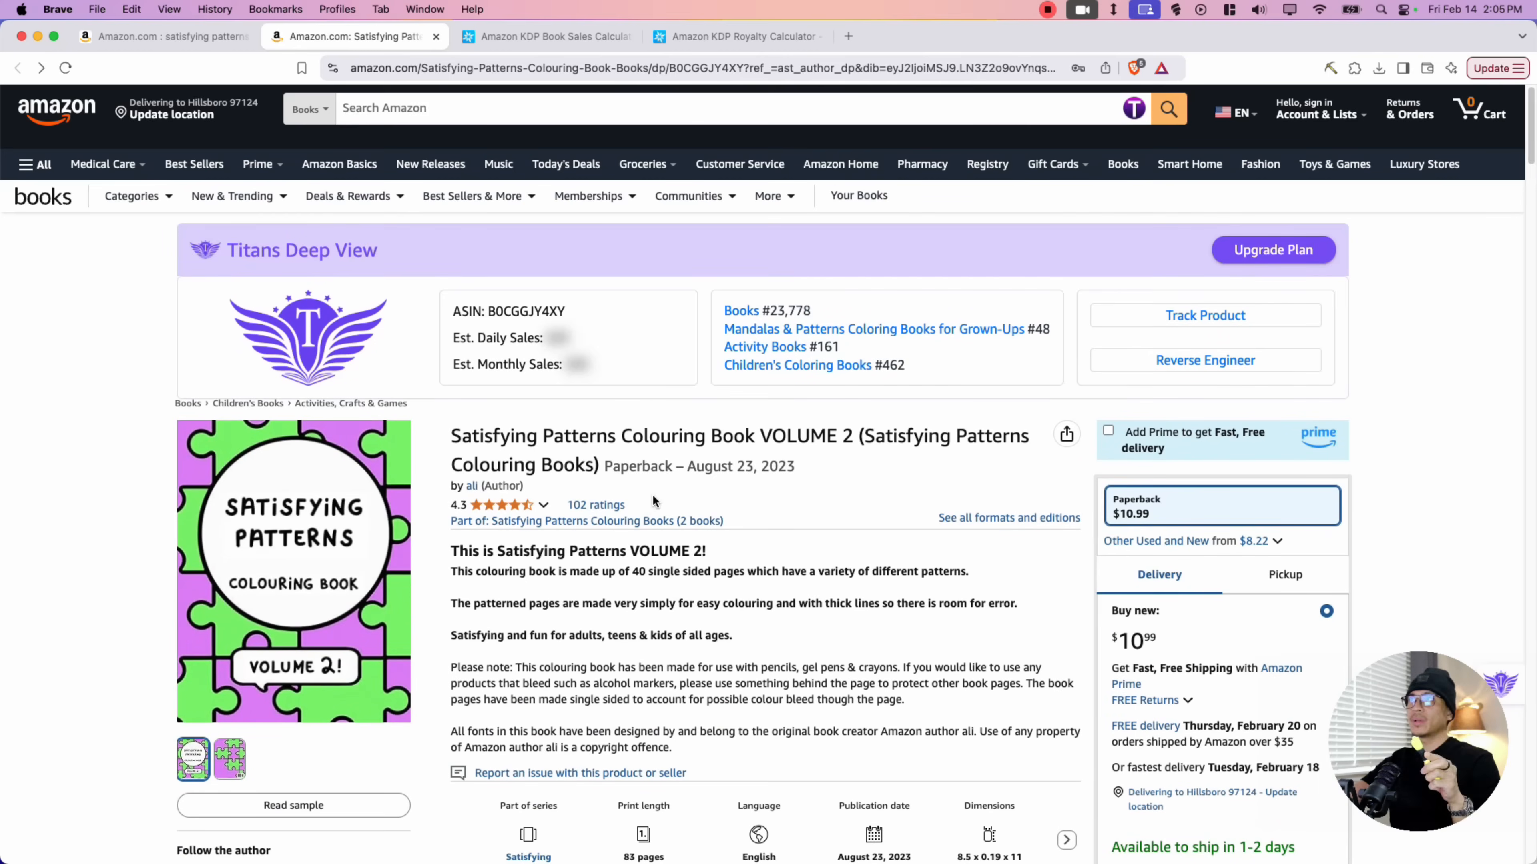
left_click_drag(455, 434, 614, 441)
left_click(706, 449)
left_click_drag(757, 436, 845, 437)
left_click(842, 455)
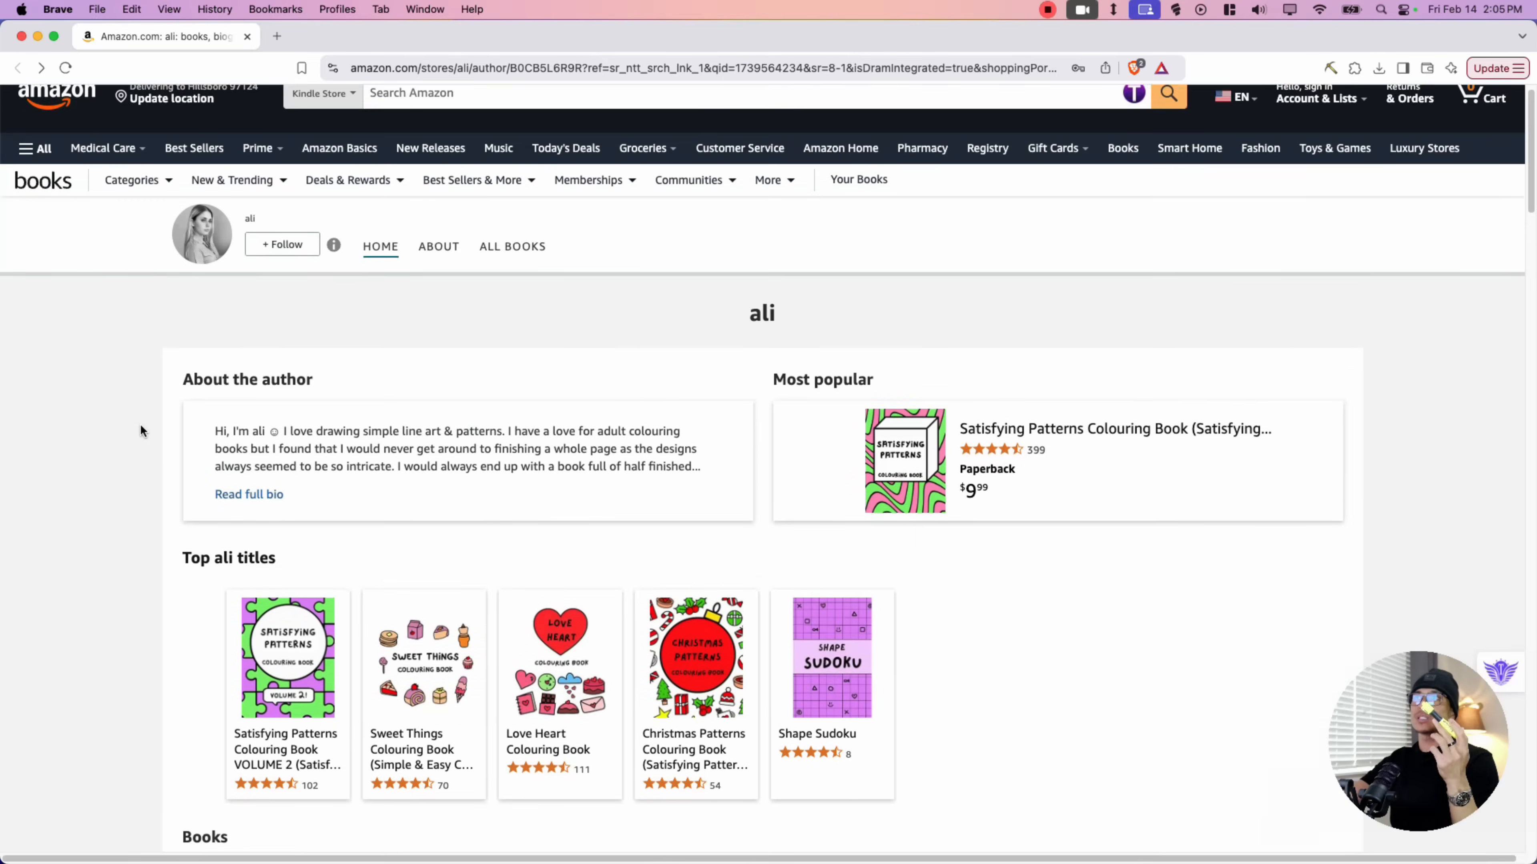
Examine the author's store page, comparing the covers, prices and sales ranks of all listed titles.
scroll(139, 425, "down", 2)
scroll(137, 429, "down", 10)
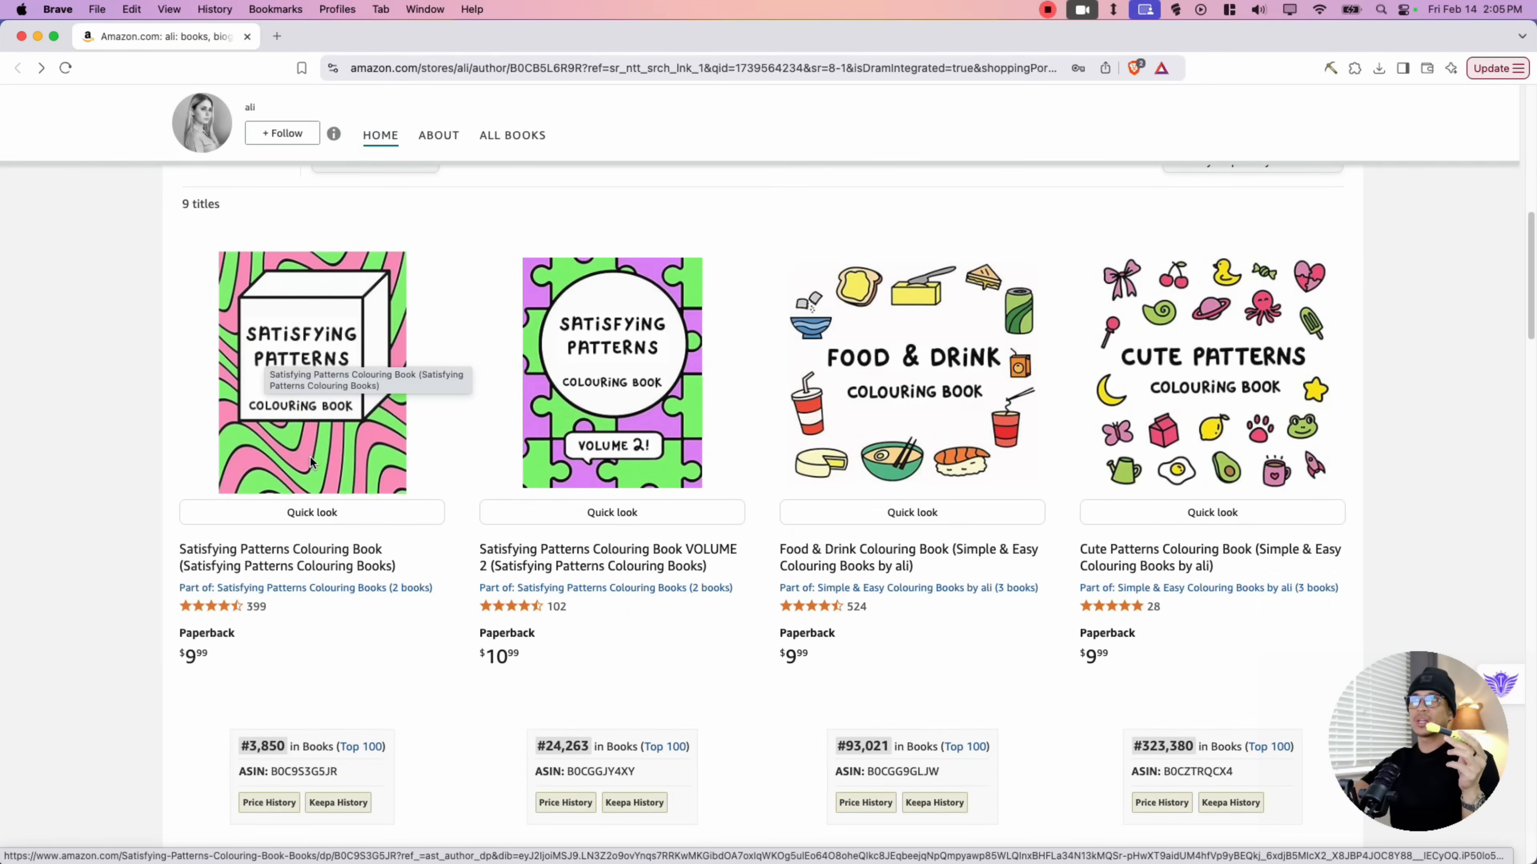
left_click(305, 492)
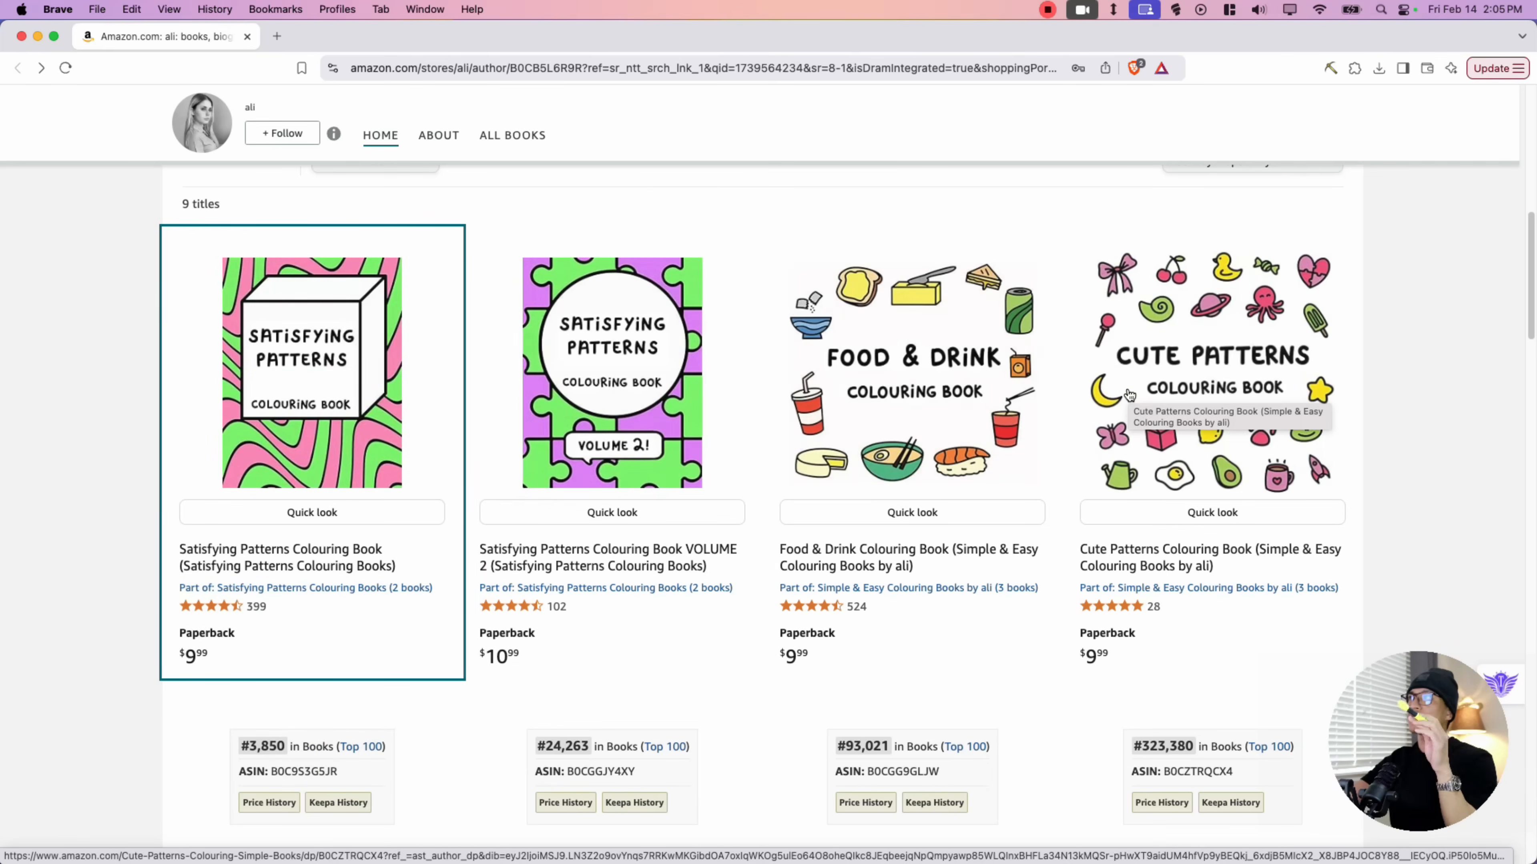
scroll(1096, 400, "down", 5)
scroll(1096, 401, "down", 6)
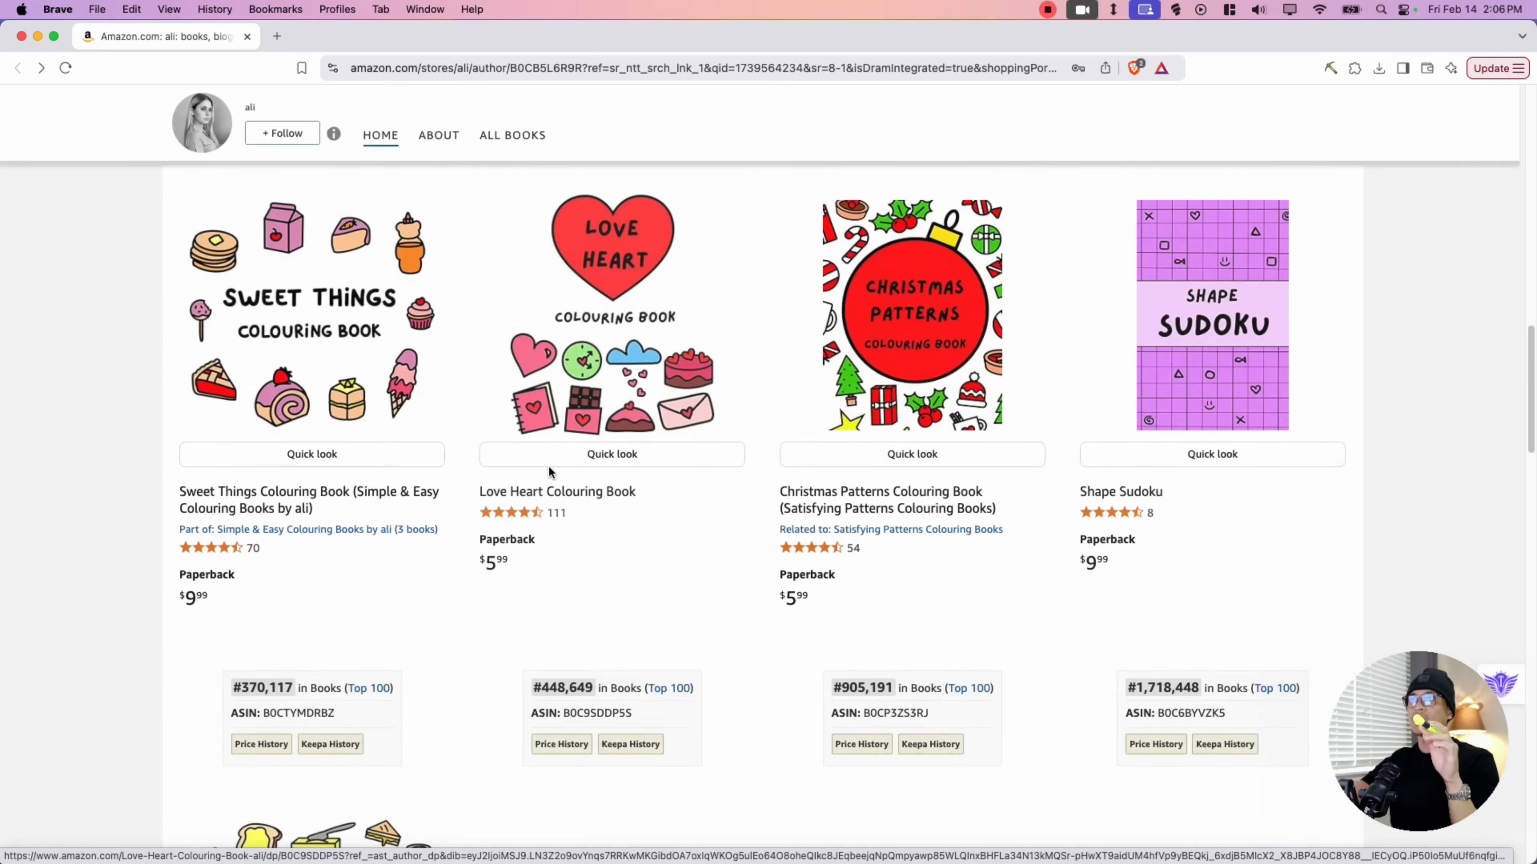
left_click(809, 449)
scroll(481, 488, "down", 6)
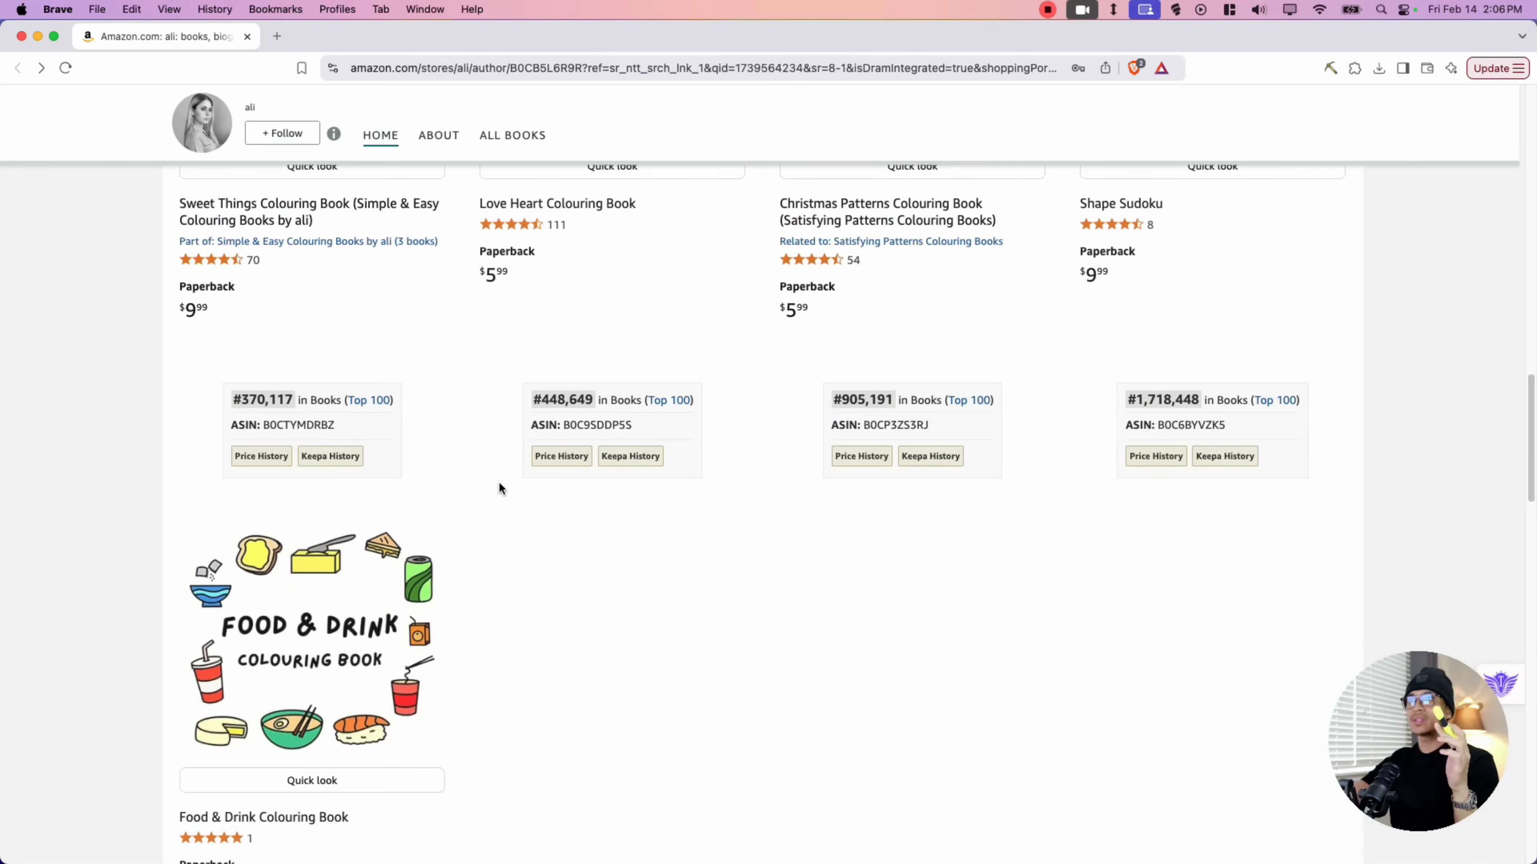
Return to the first titles on the author's store page and open the original Satisfying Patterns Colouring Book listing.
scroll(463, 563, "up", 2)
scroll(463, 563, "up", 11)
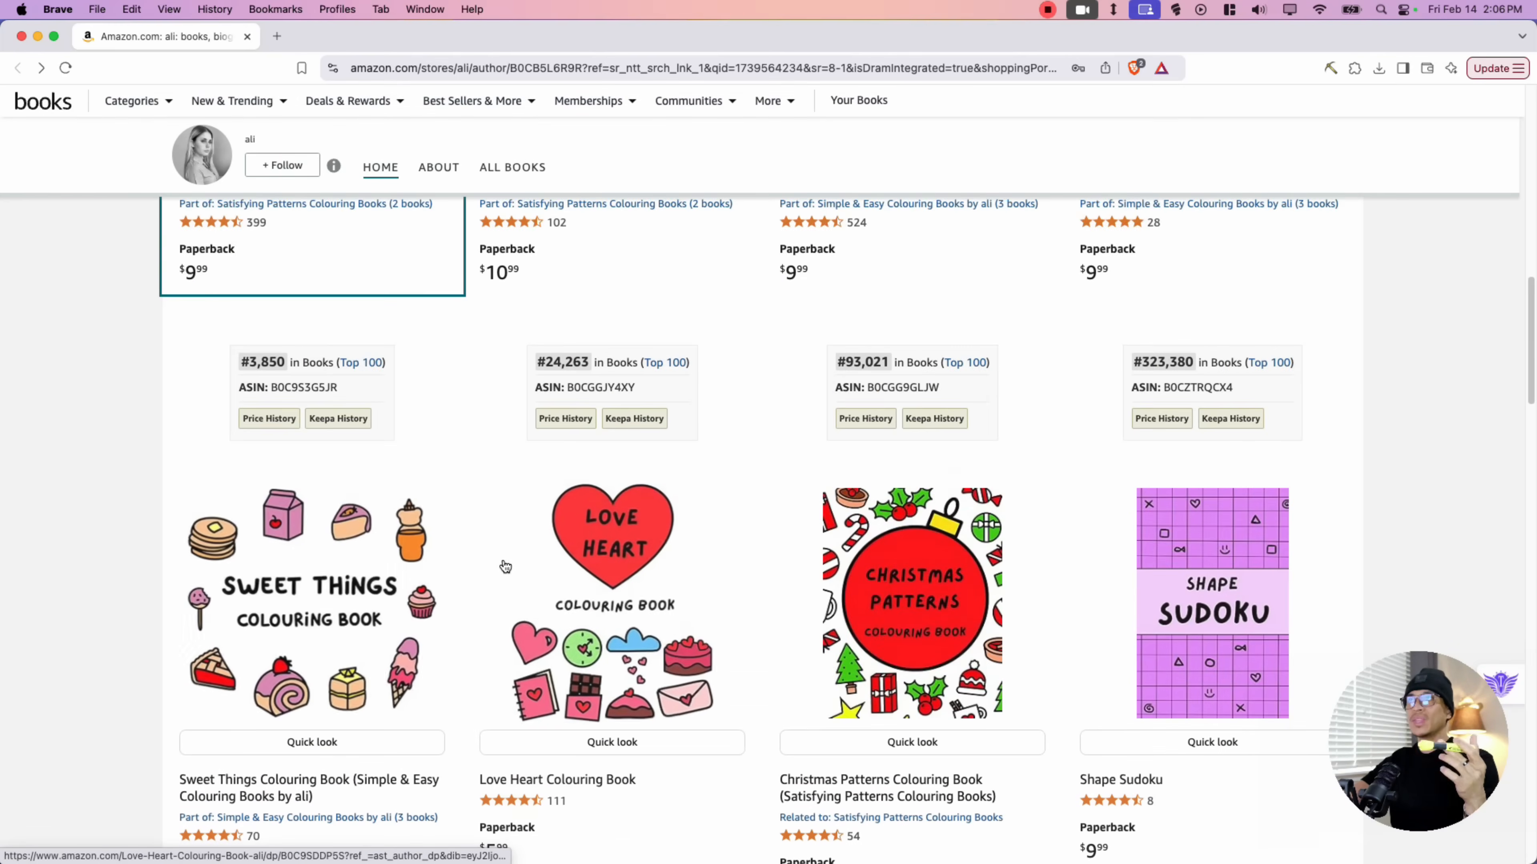
scroll(688, 596, "up", 6)
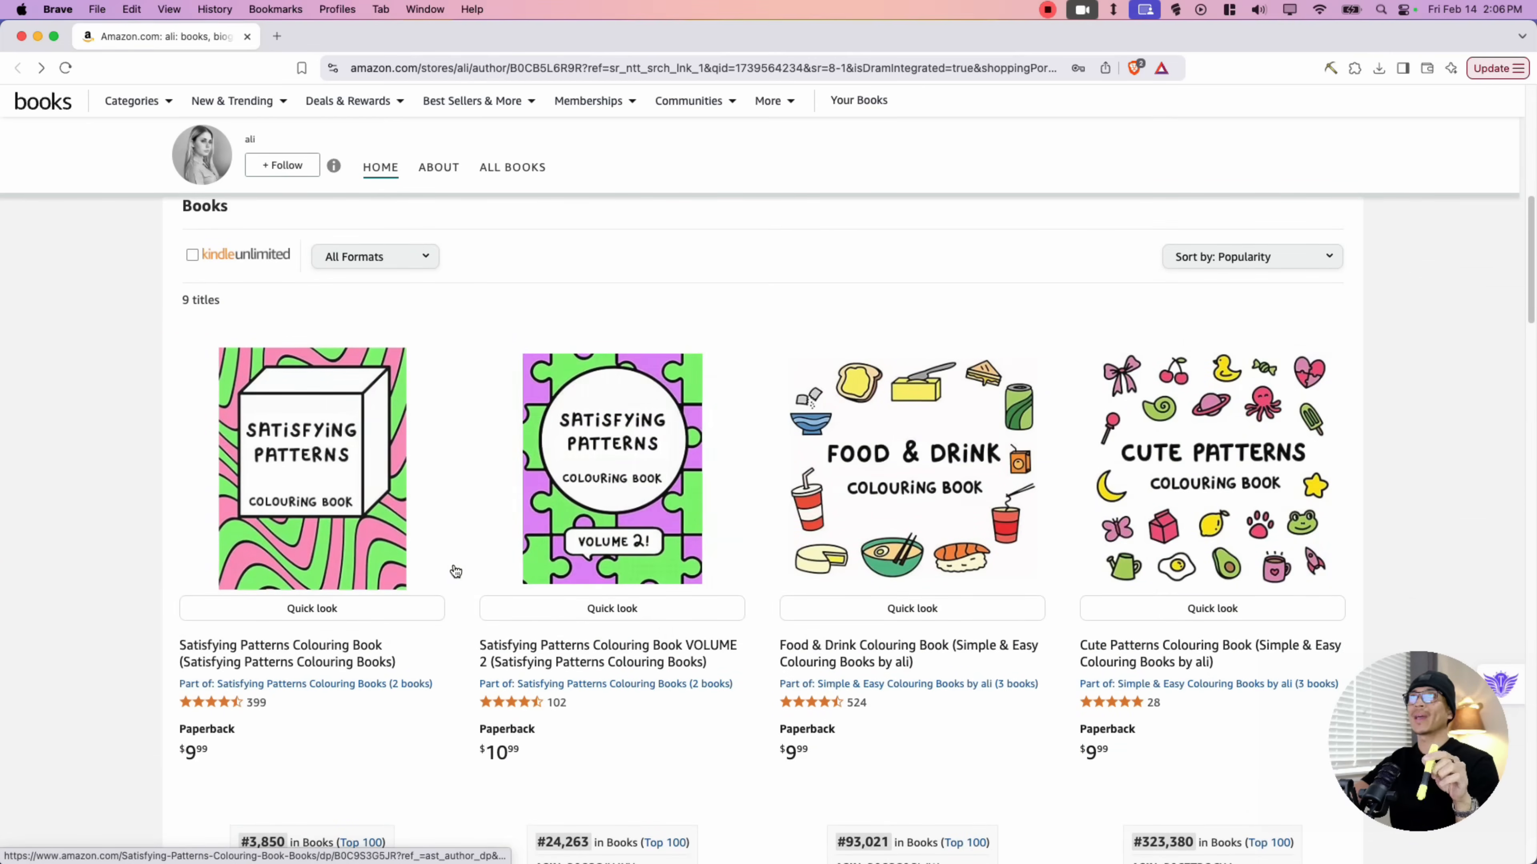
left_click(458, 581)
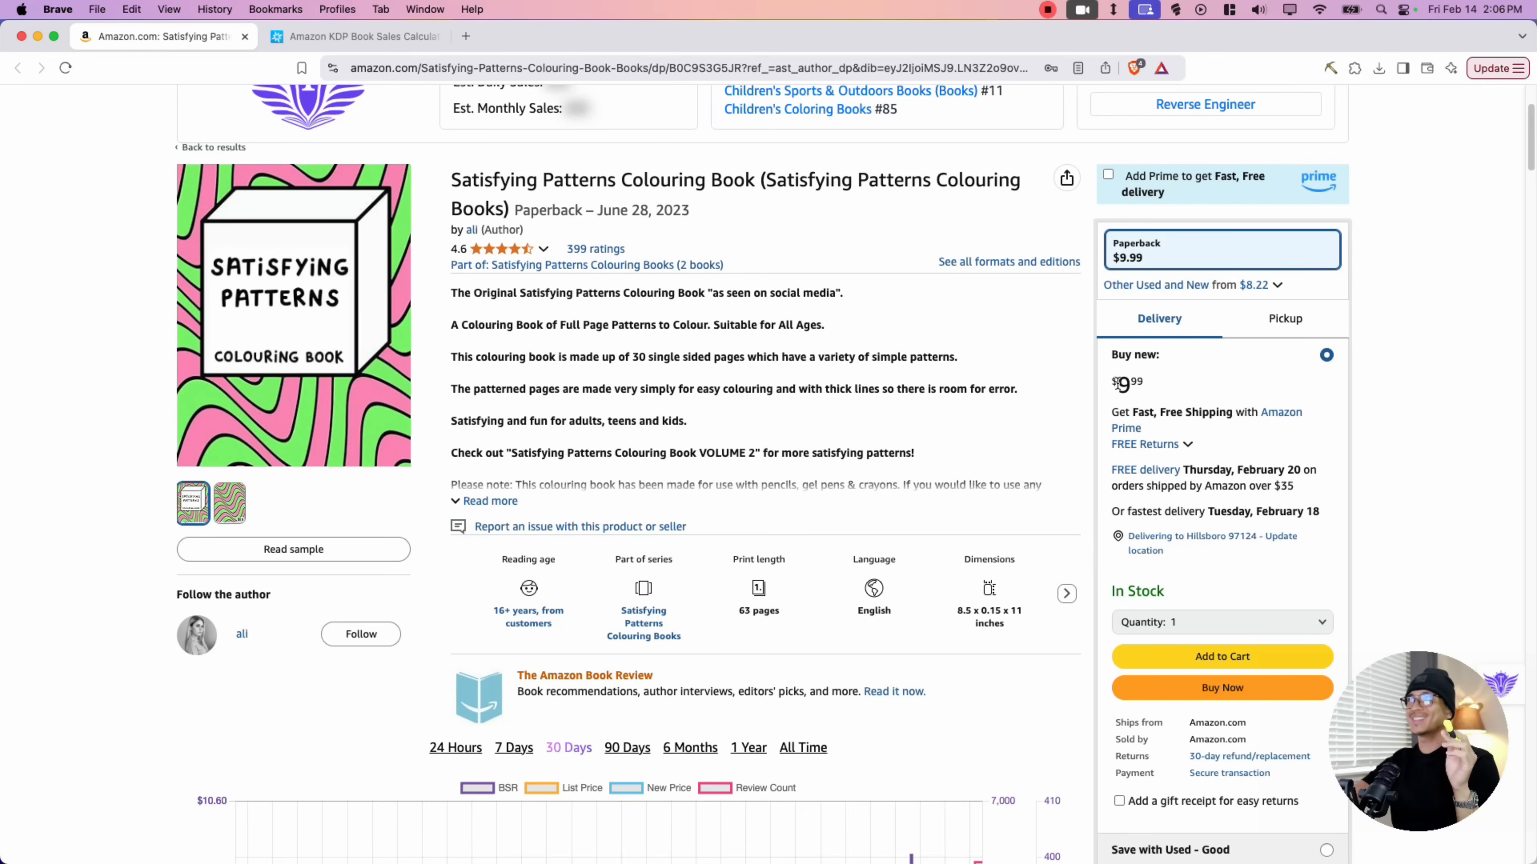
Highlight the "30 single sided pages" wording in the book's description and the page count under its print length.
left_click_drag(632, 358, 739, 362)
left_click(738, 364)
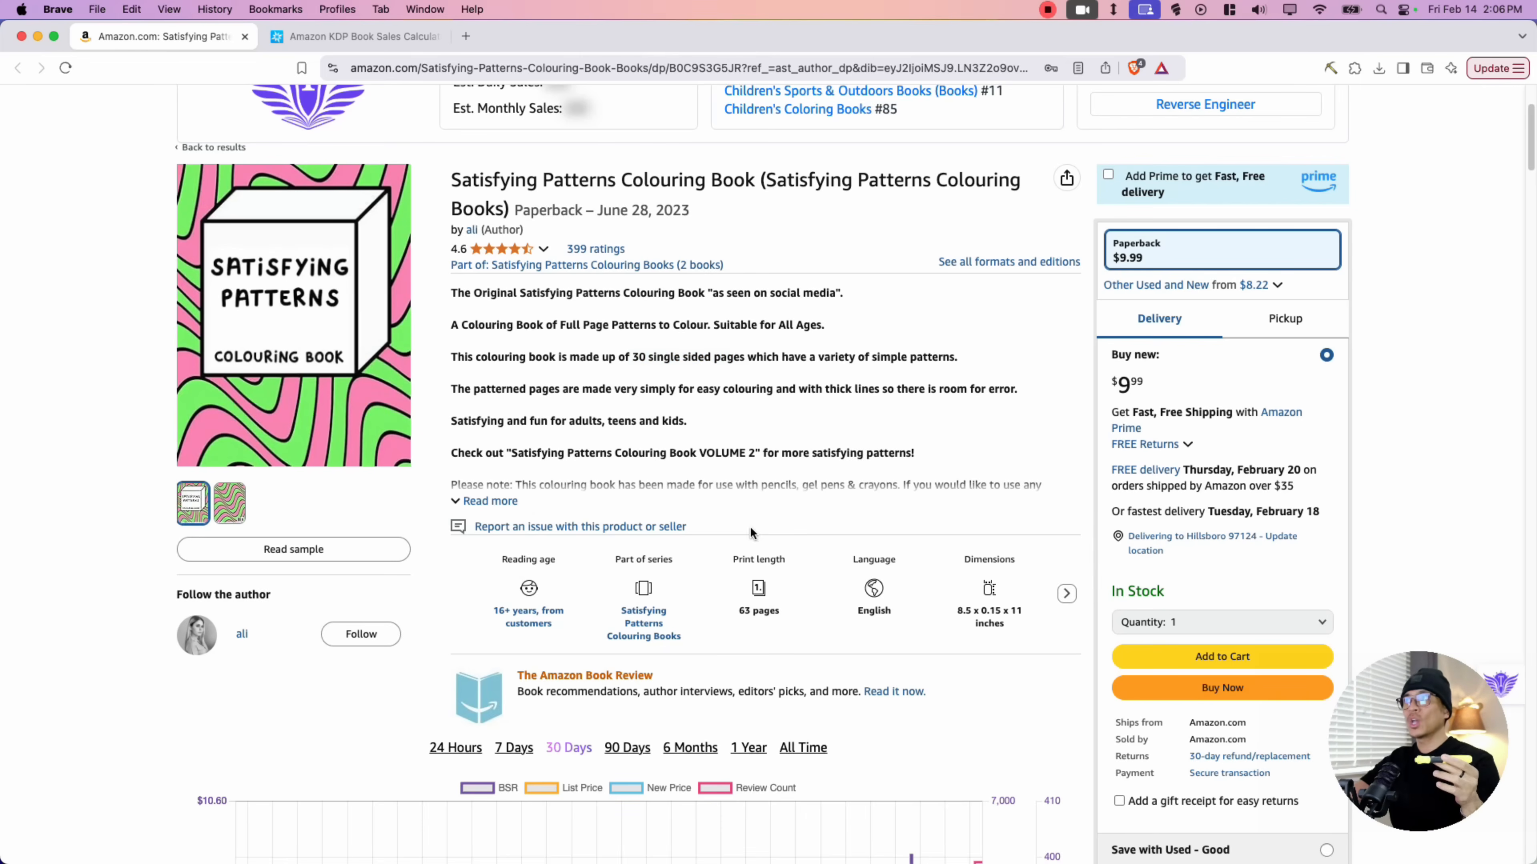
left_click_drag(736, 612, 786, 613)
left_click(818, 621)
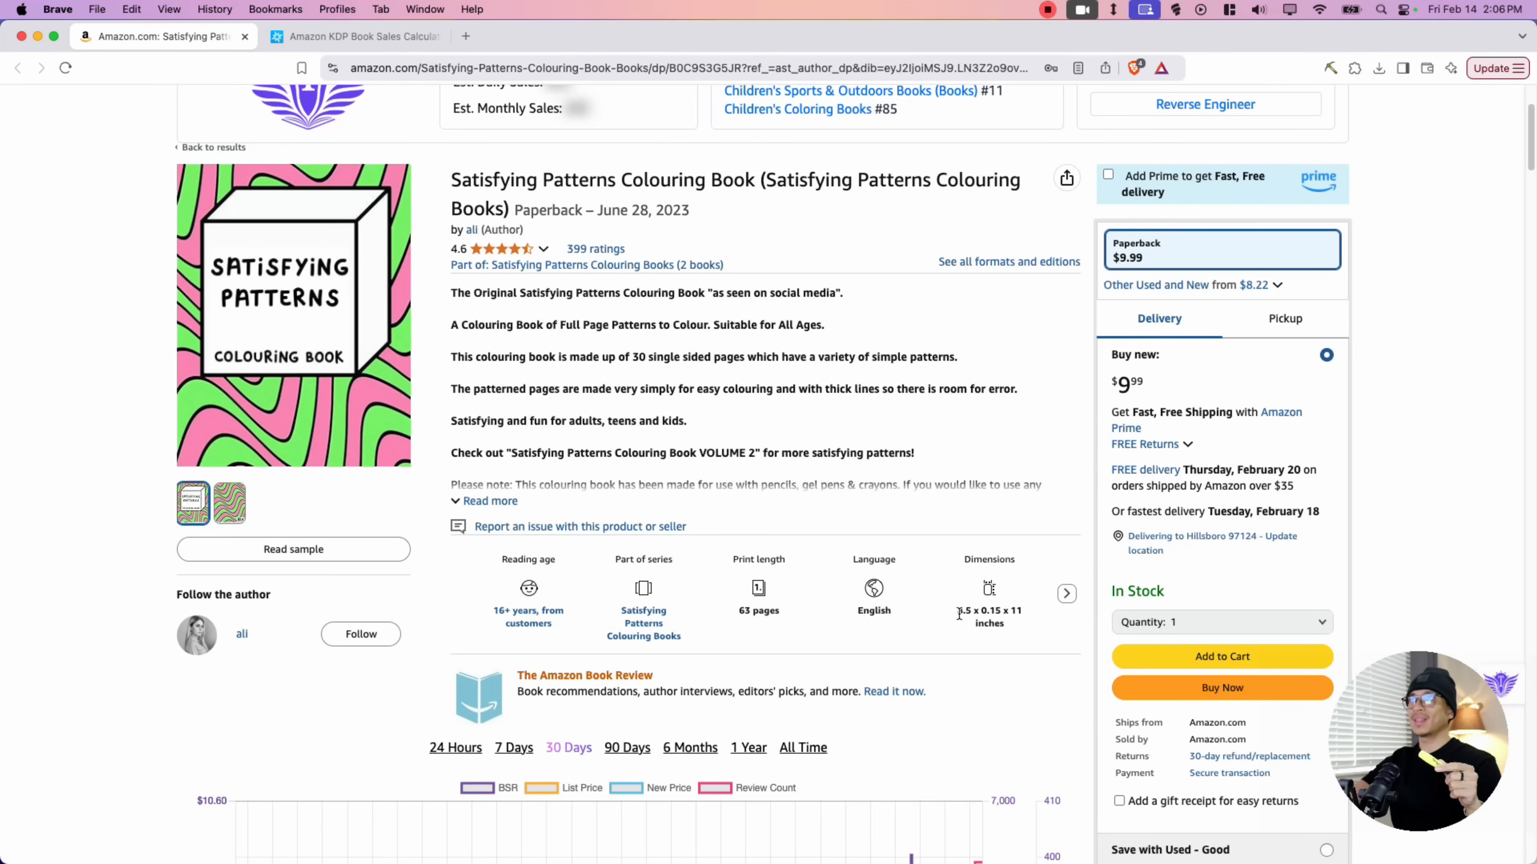
View the book's rank, price and review history graph over 90 days, 6 months, 1 year and all time.
scroll(68, 534, "down", 10)
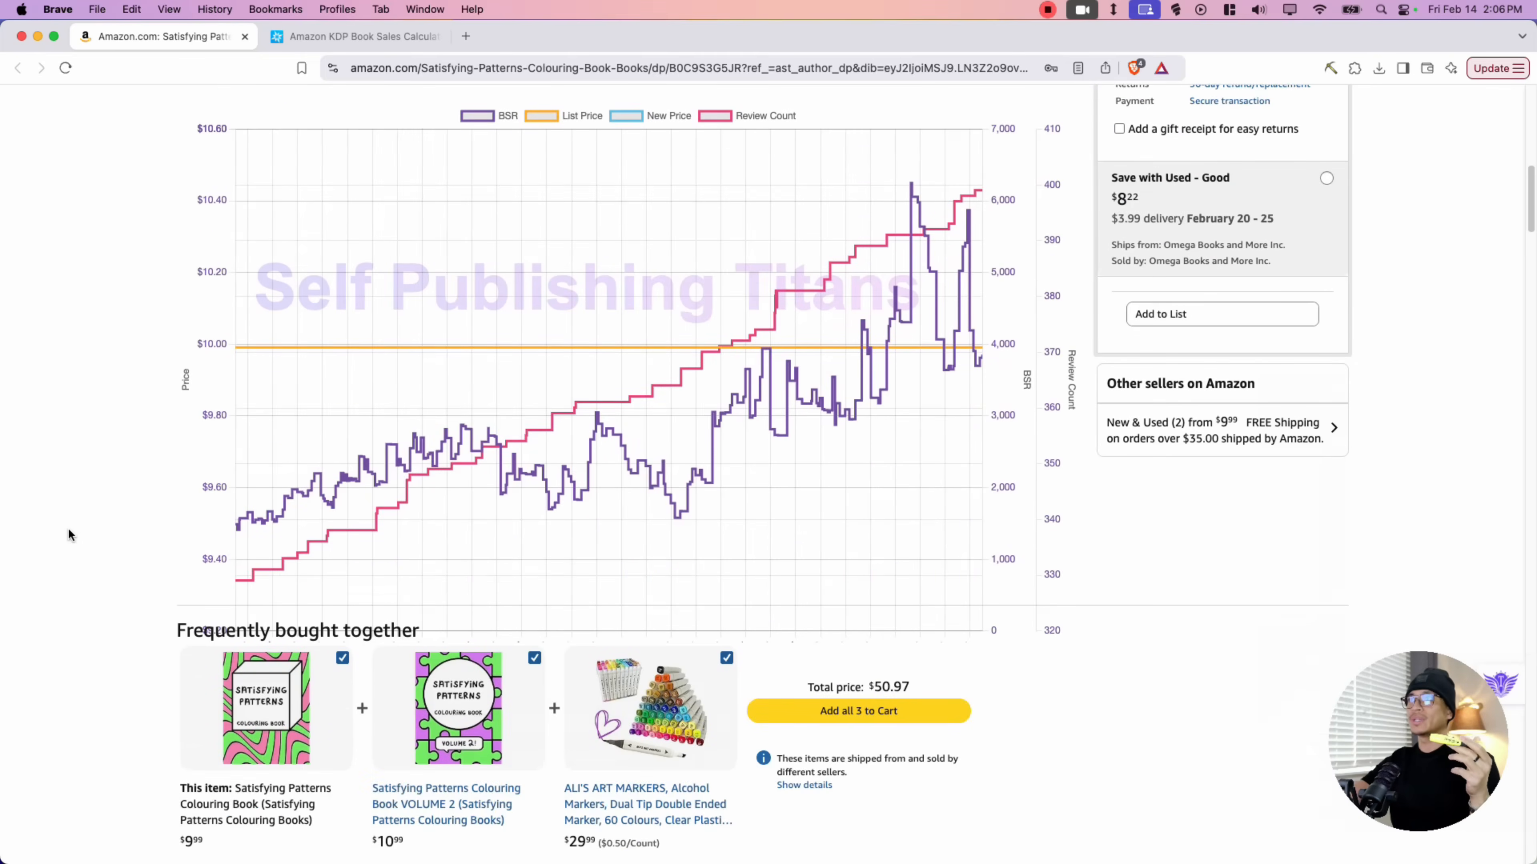
left_click(629, 176)
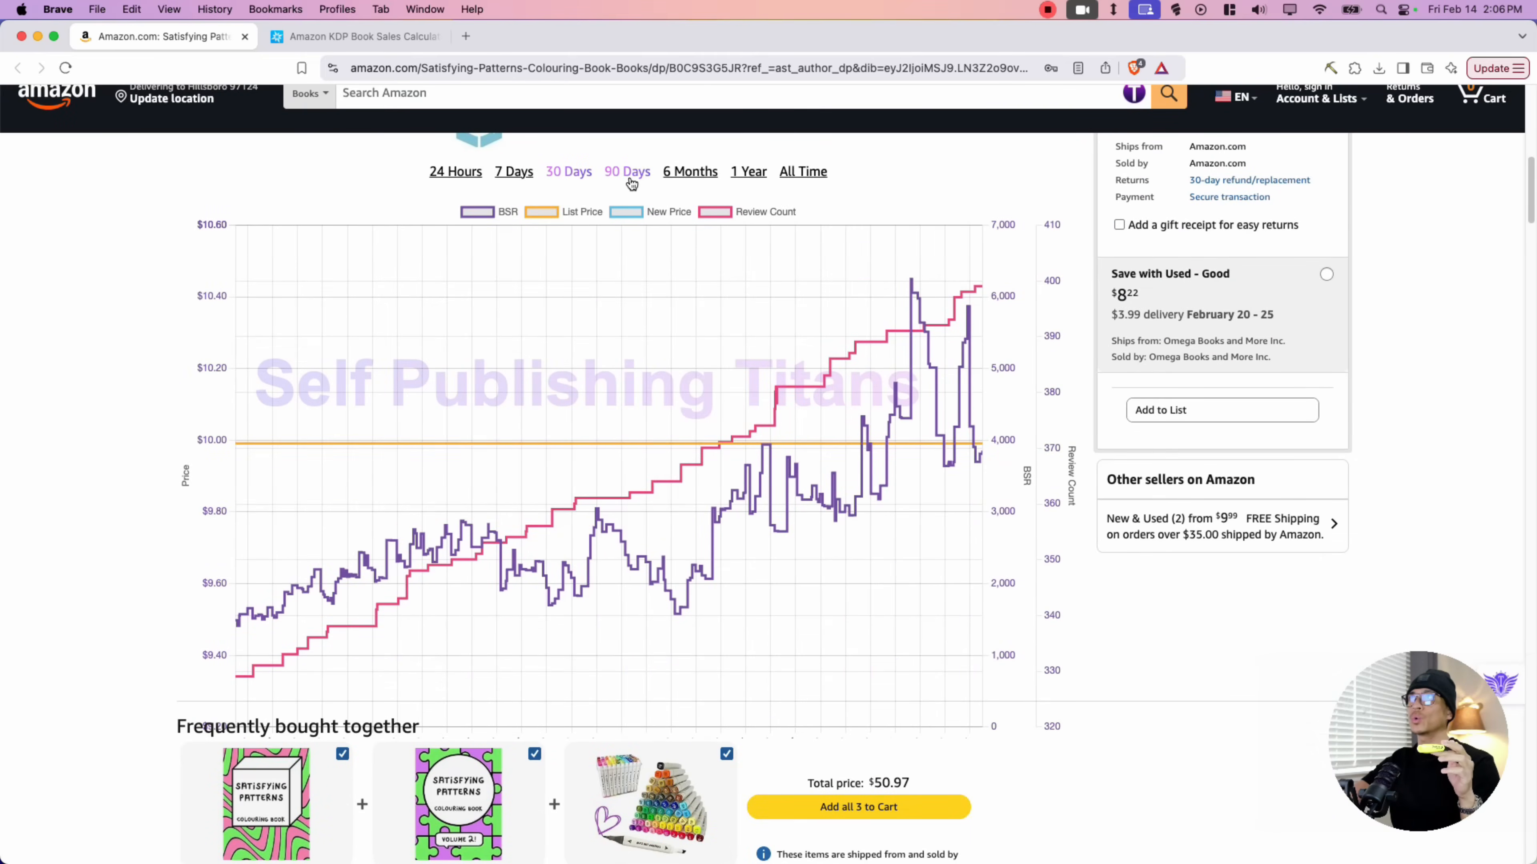
left_click(677, 175)
left_click(749, 175)
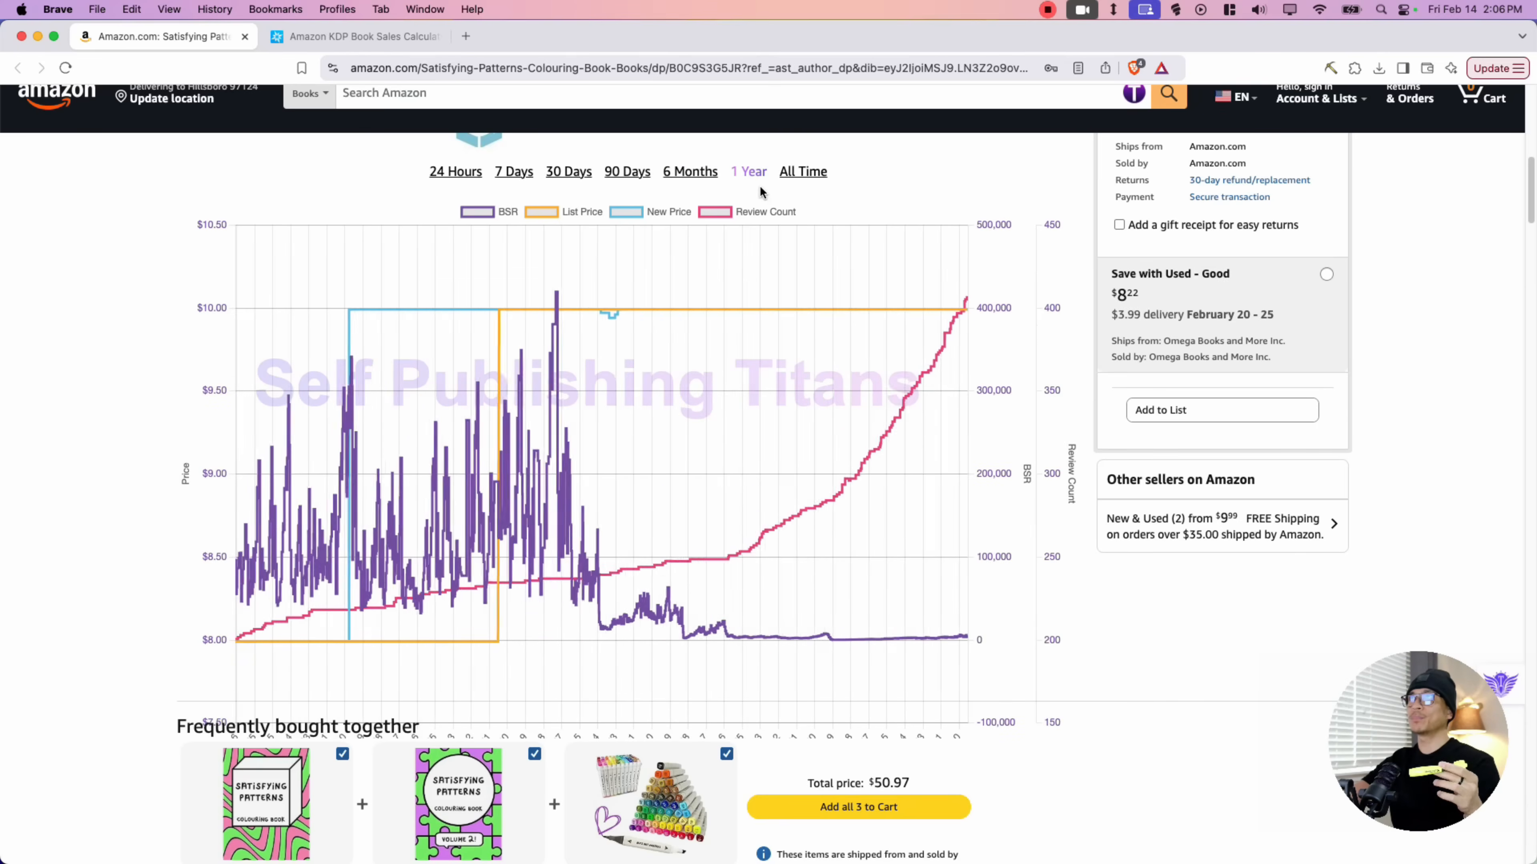
left_click(799, 172)
mouse_move(245, 631)
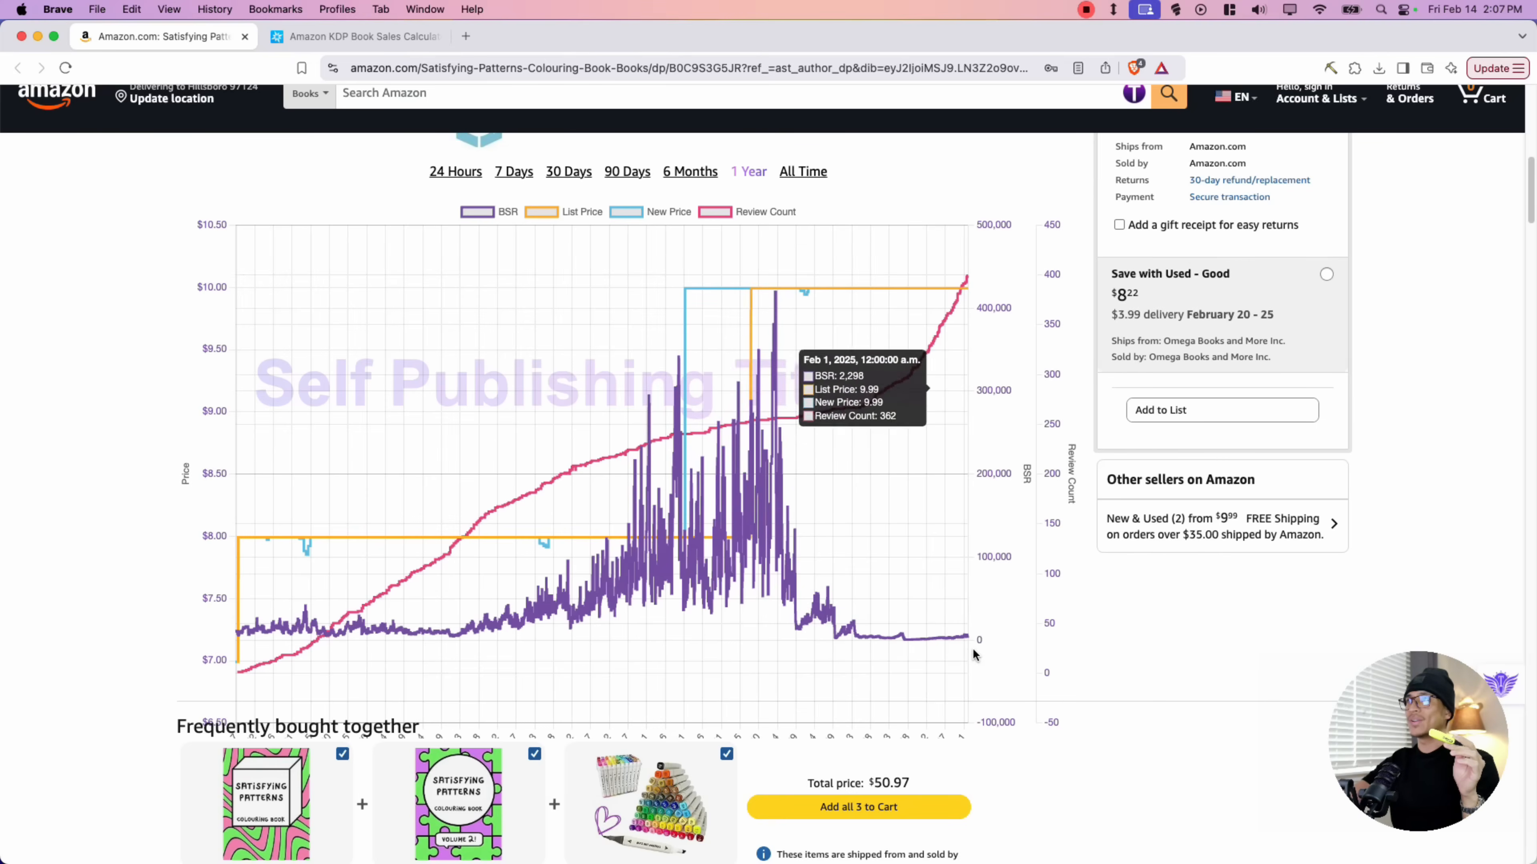
Review the related books and product details on the listing, and open the full gallery of customer review photos.
scroll(136, 415, "down", 20)
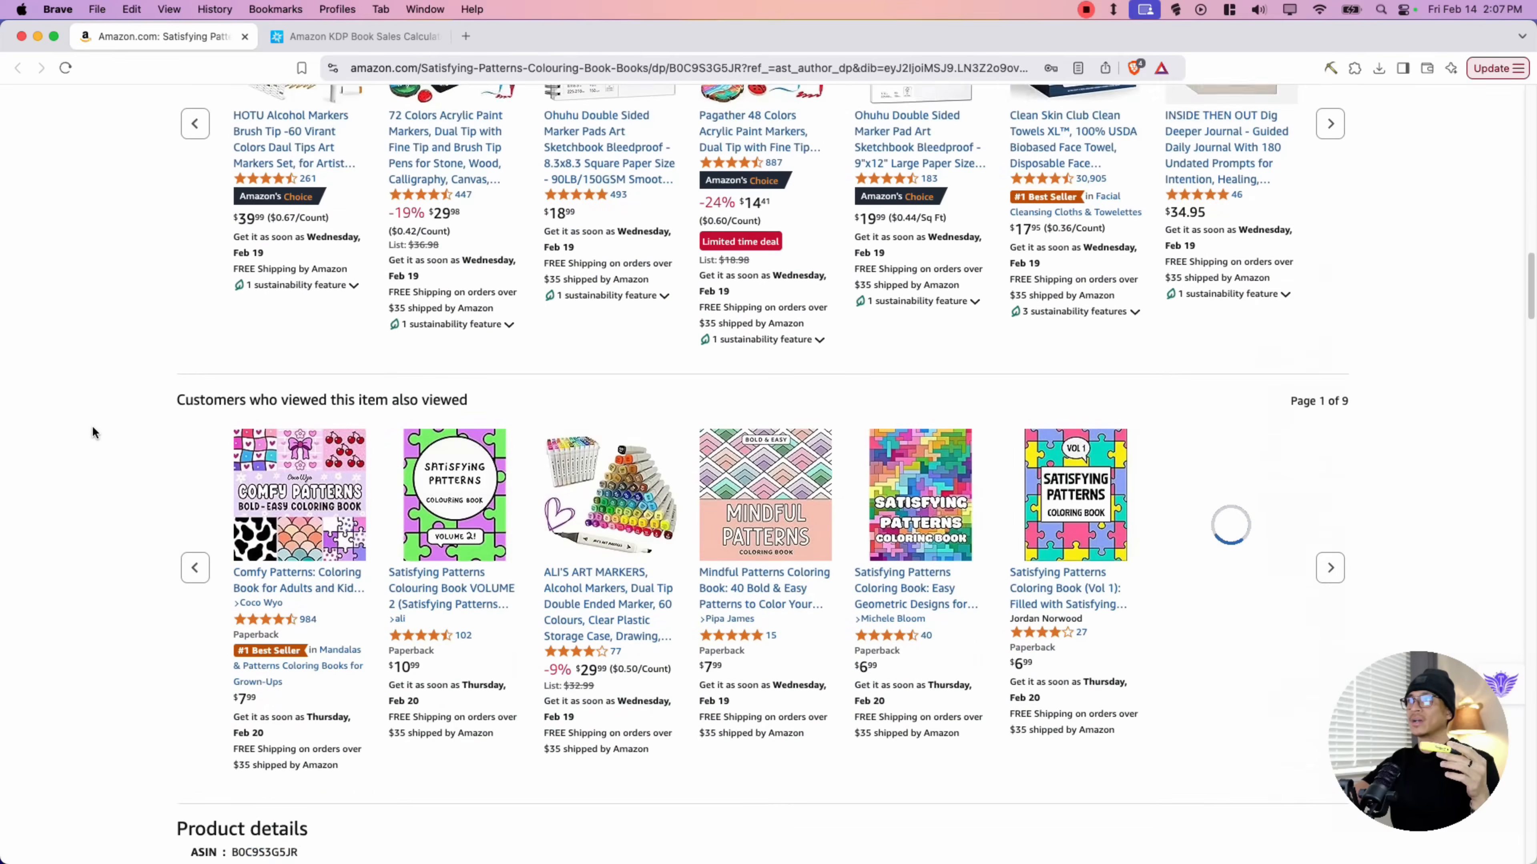
scroll(91, 426, "down", 4)
scroll(100, 432, "up", 8)
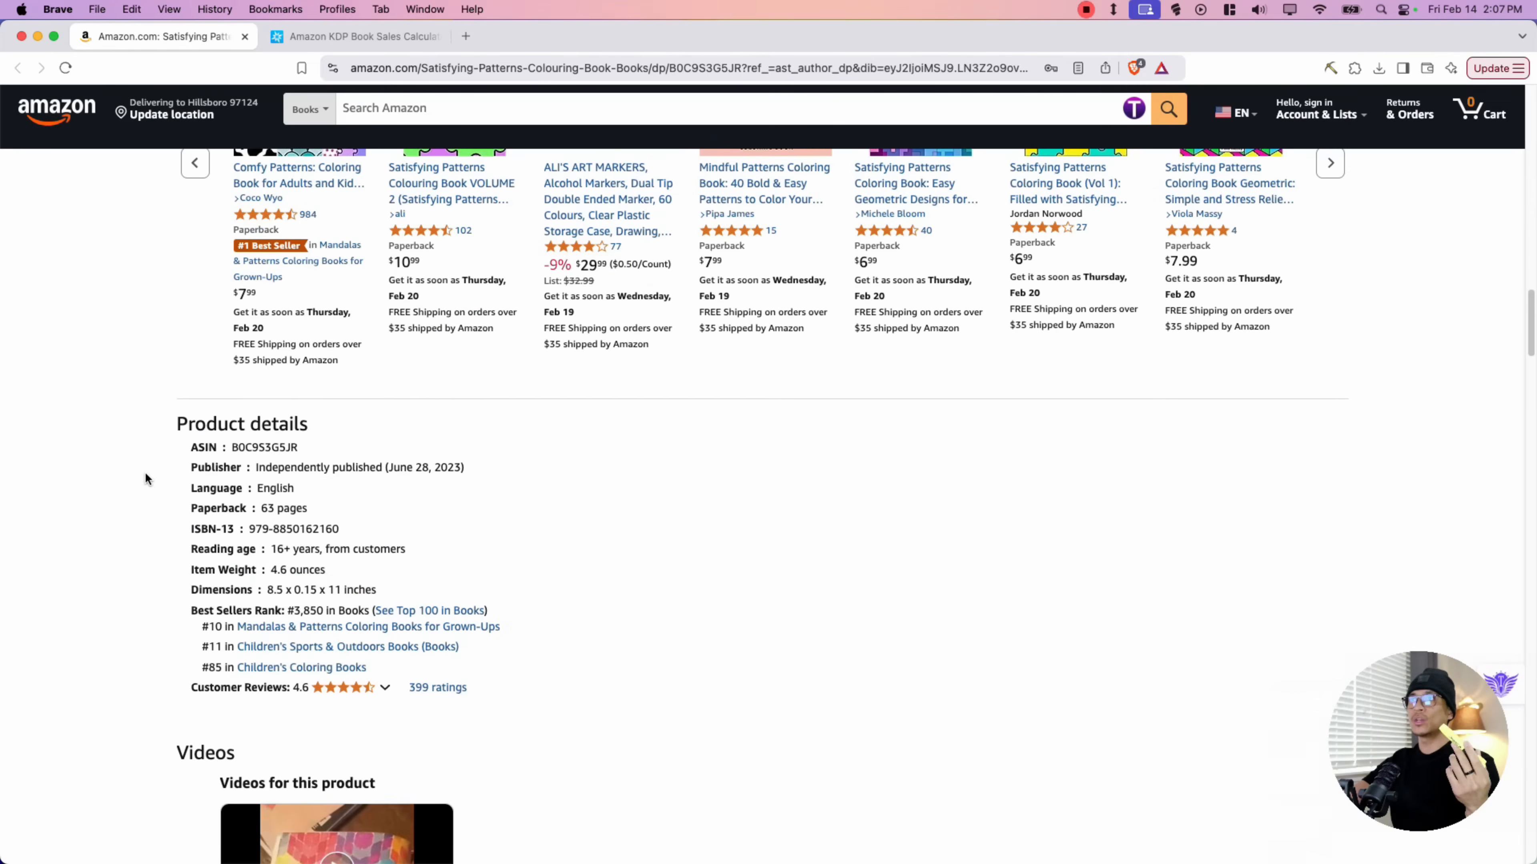
scroll(147, 459, "down", 4)
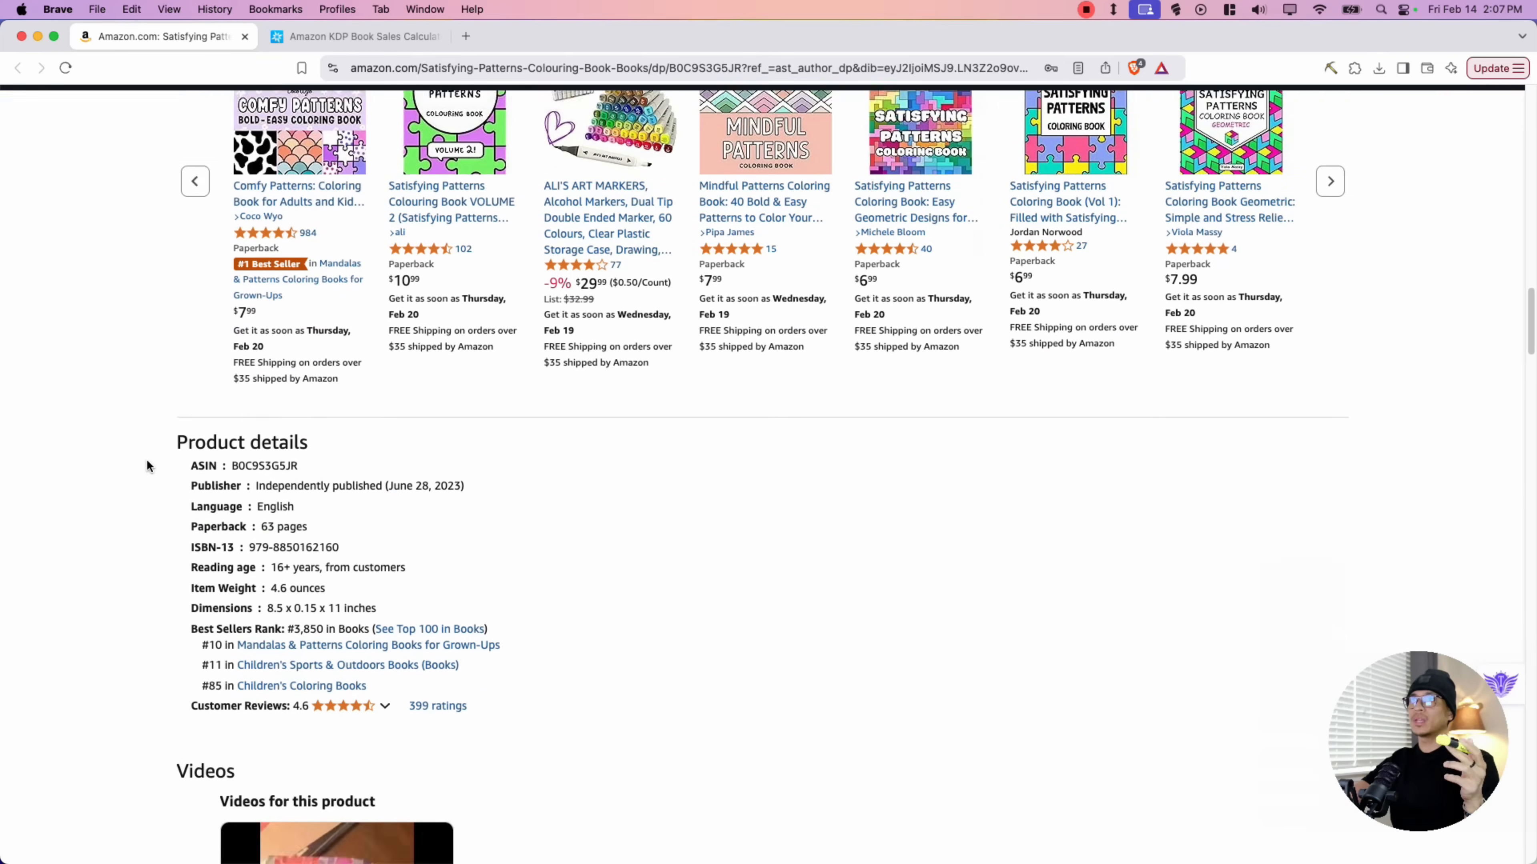
scroll(146, 459, "down", 20)
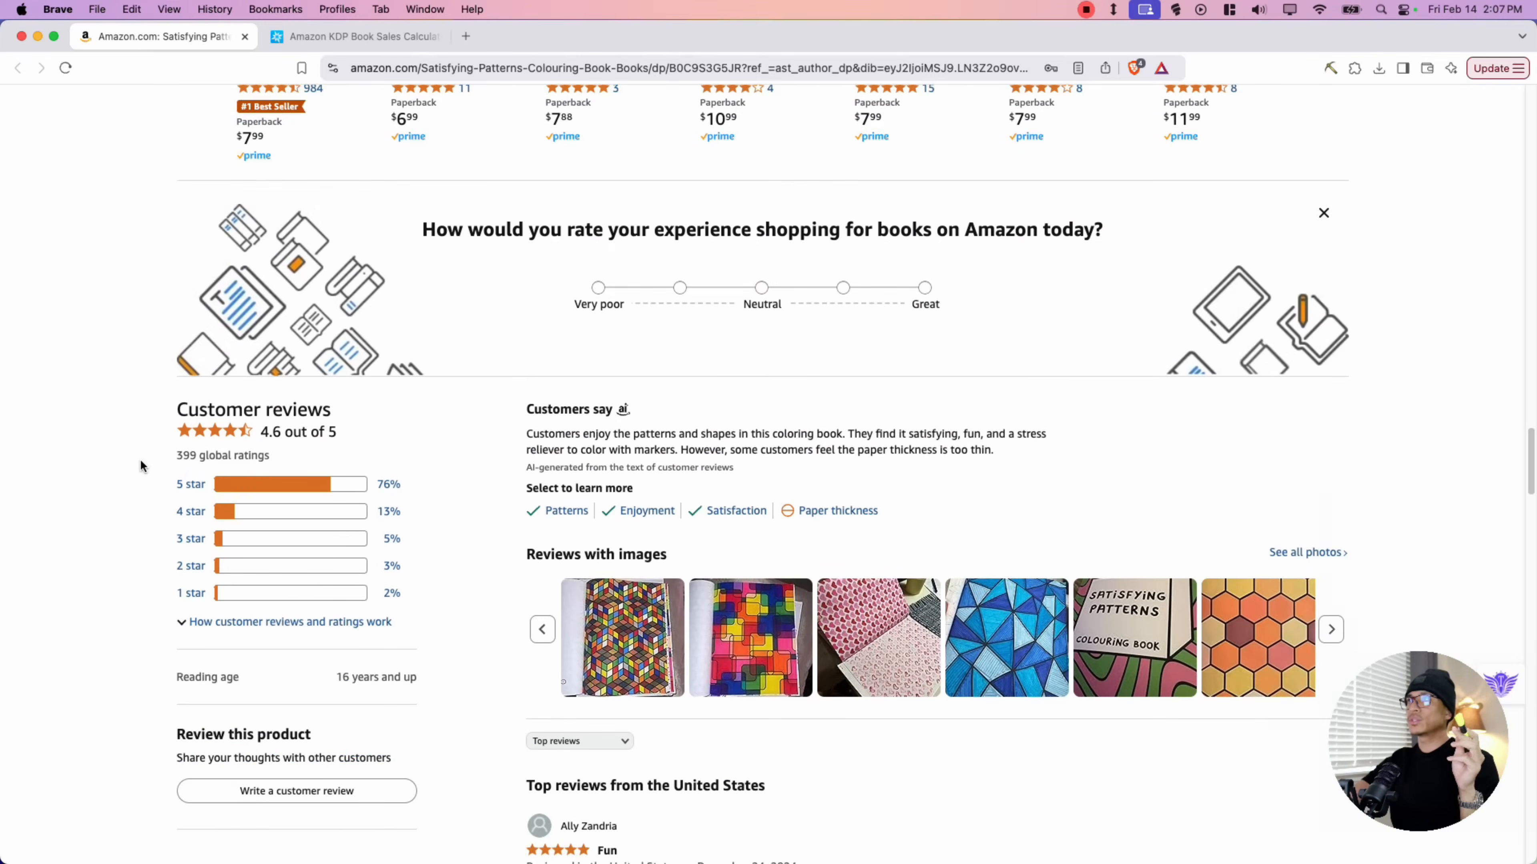
scroll(116, 454, "down", 3)
left_click(1307, 169)
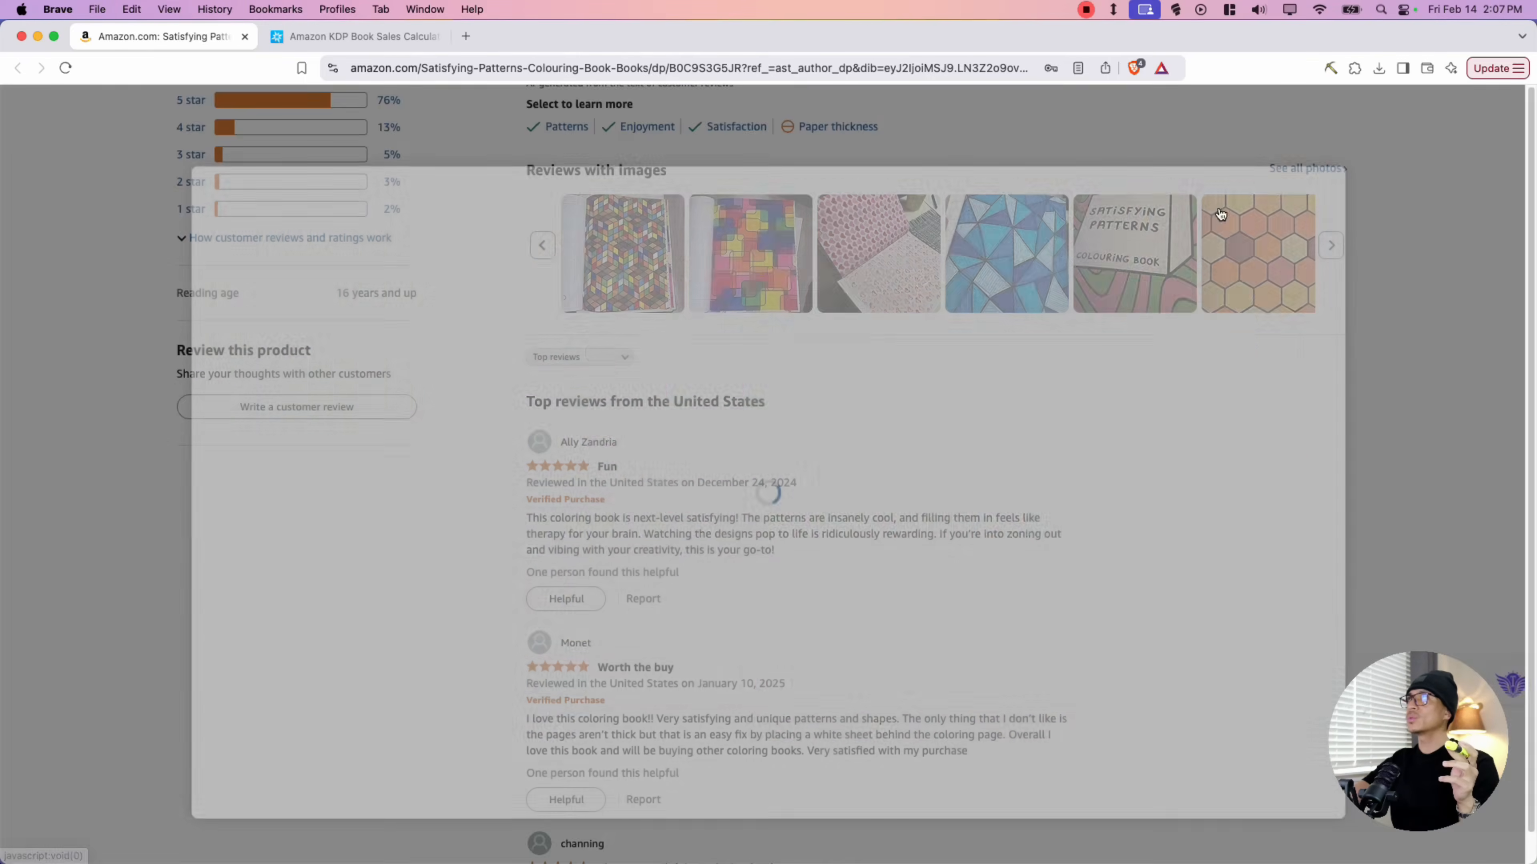
Browse the enlarged customer photos, from the overlapping rounded squares page through the hearts pages to the reviewer's multi-photo pattern set.
left_click(317, 285)
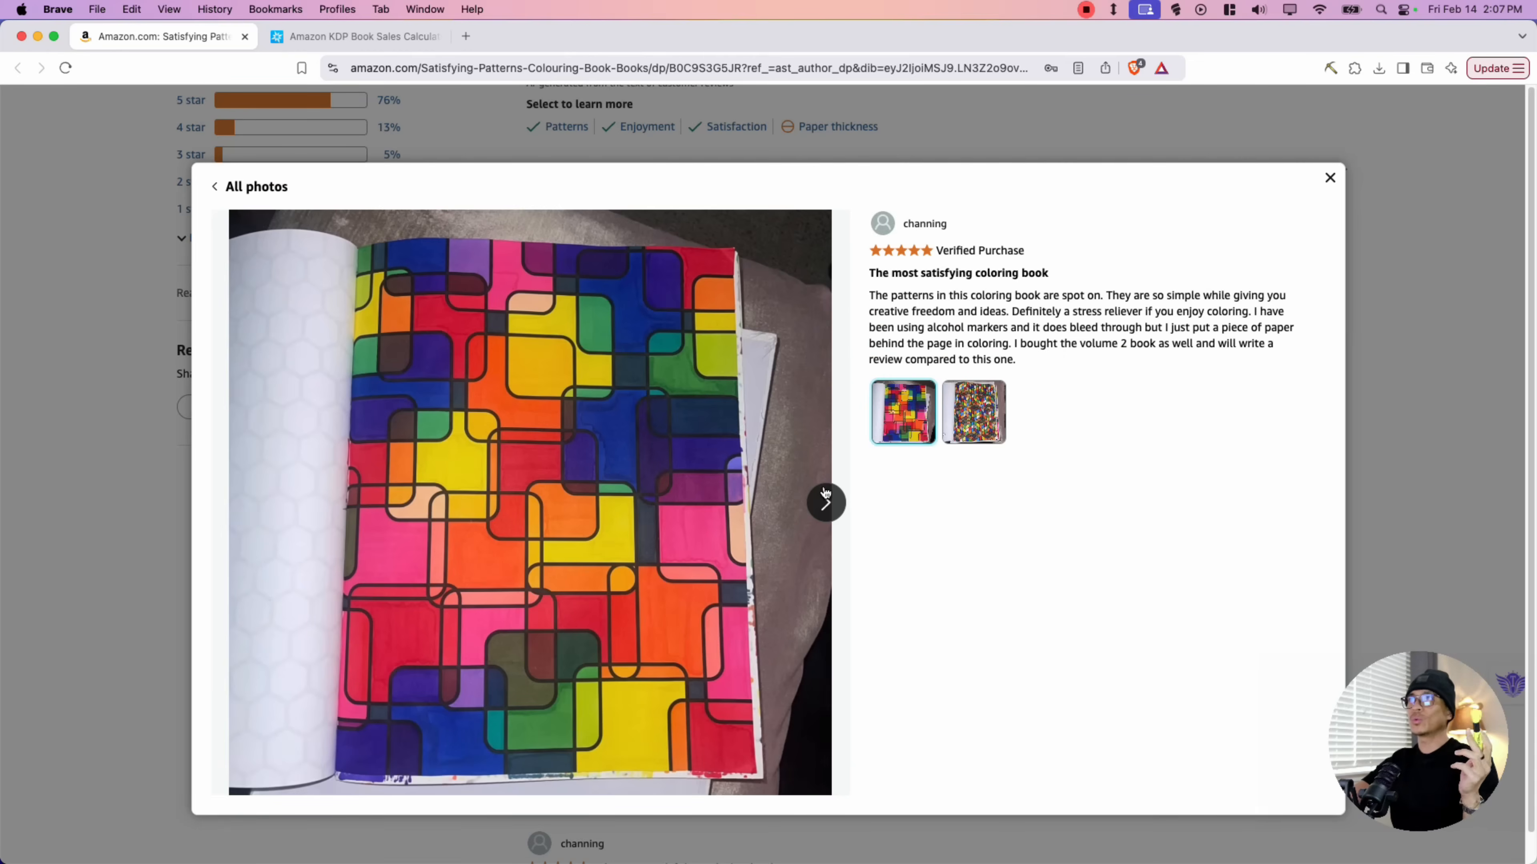
left_click(827, 502)
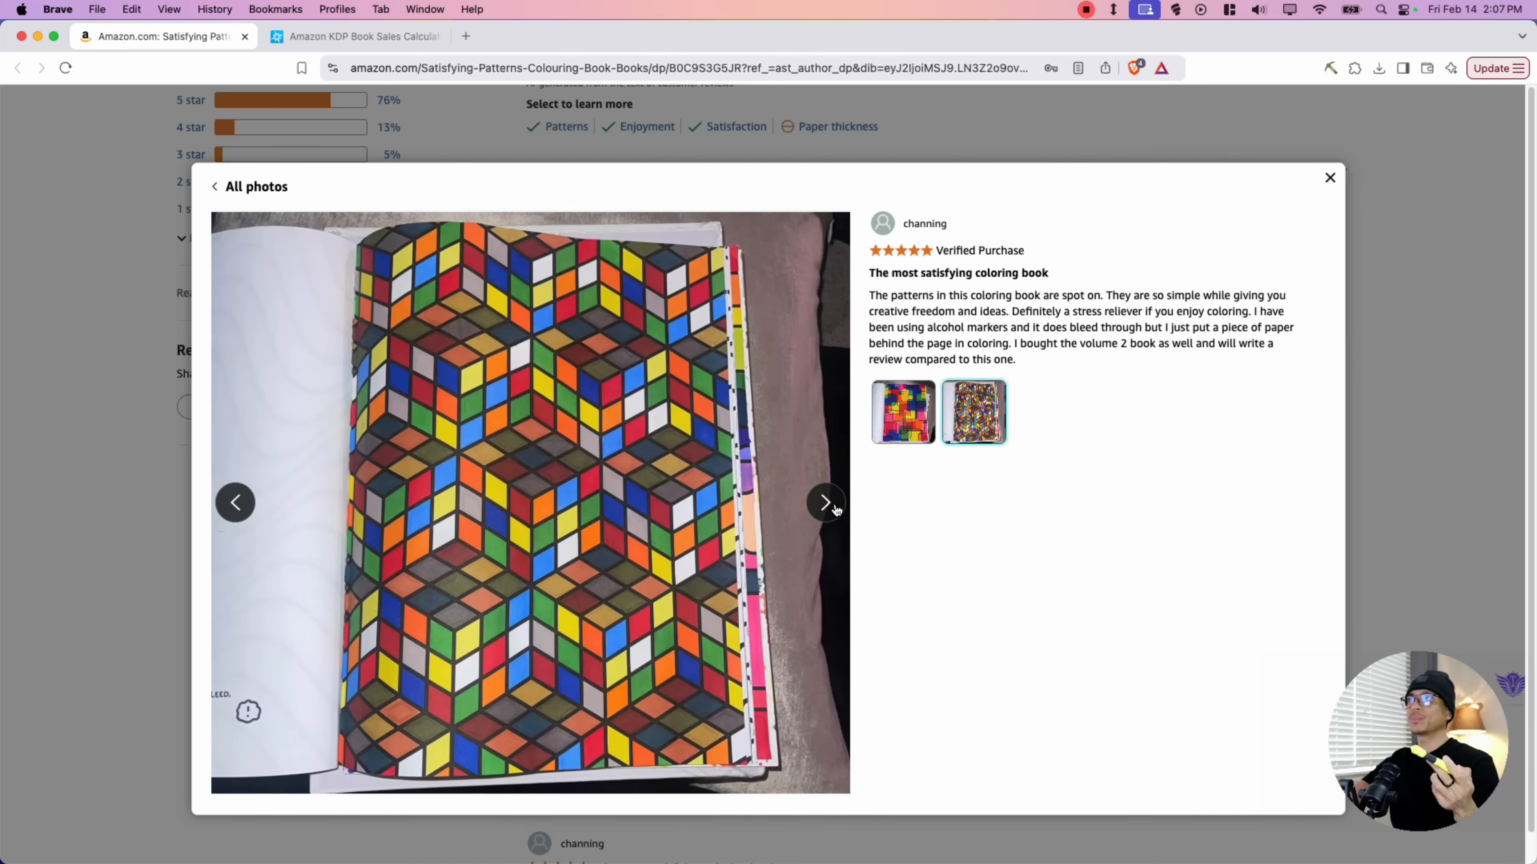
left_click(827, 502)
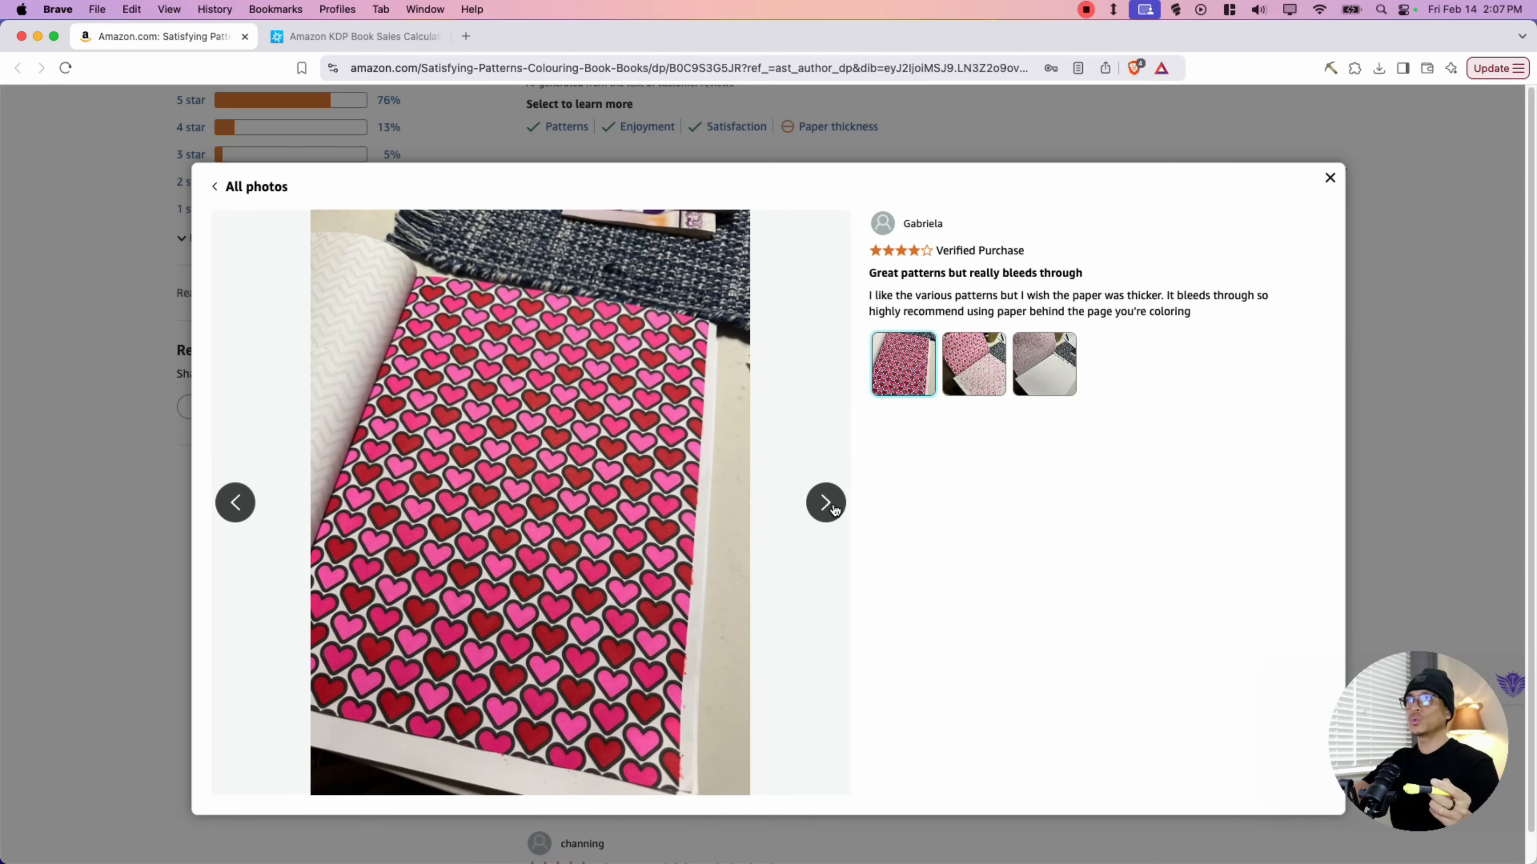
left_click(827, 502)
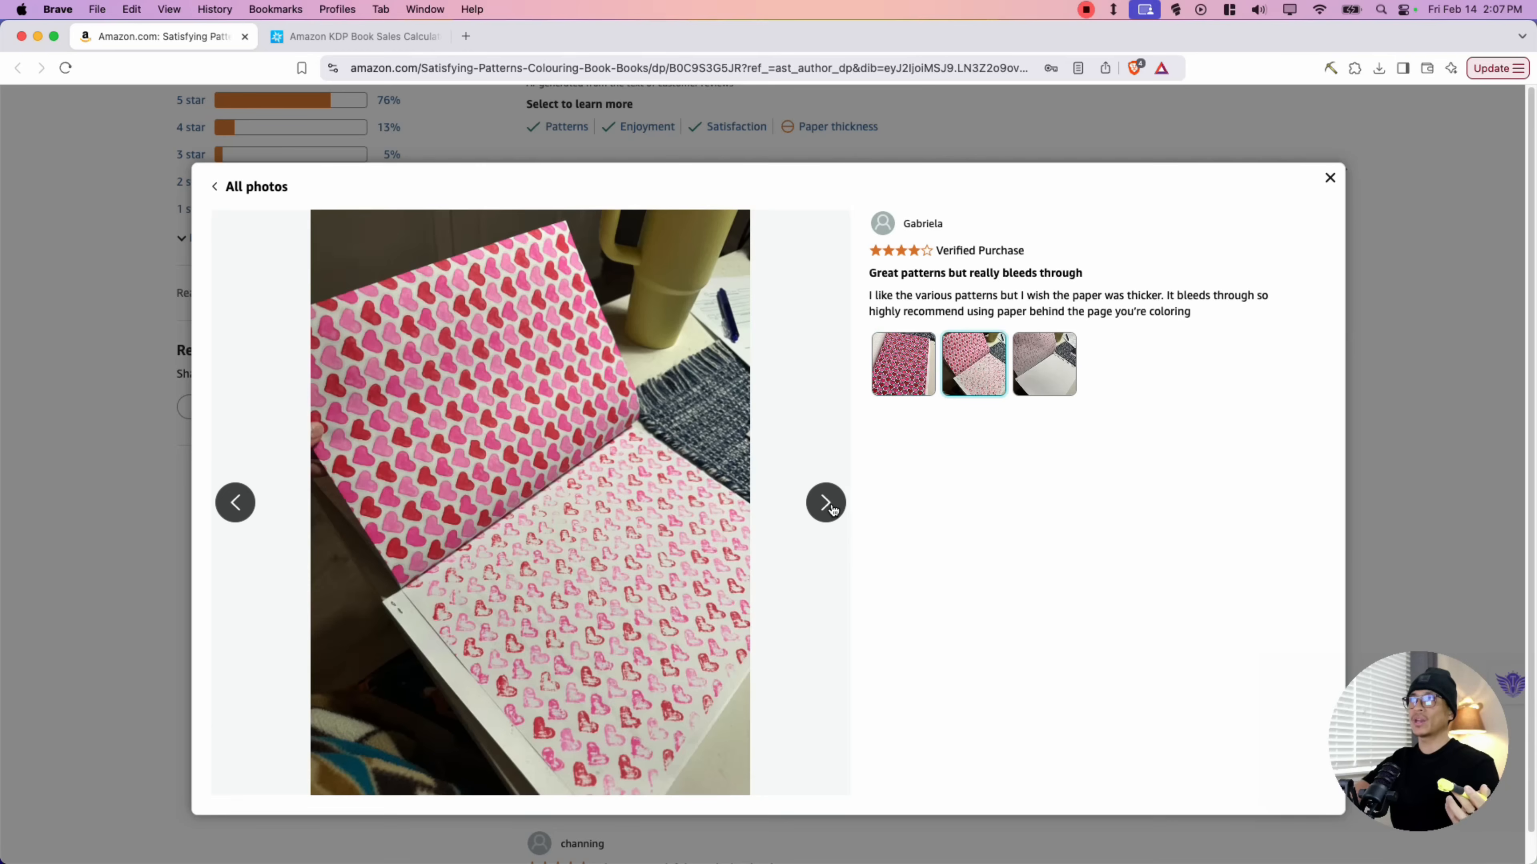
left_click(827, 503)
left_click(826, 502)
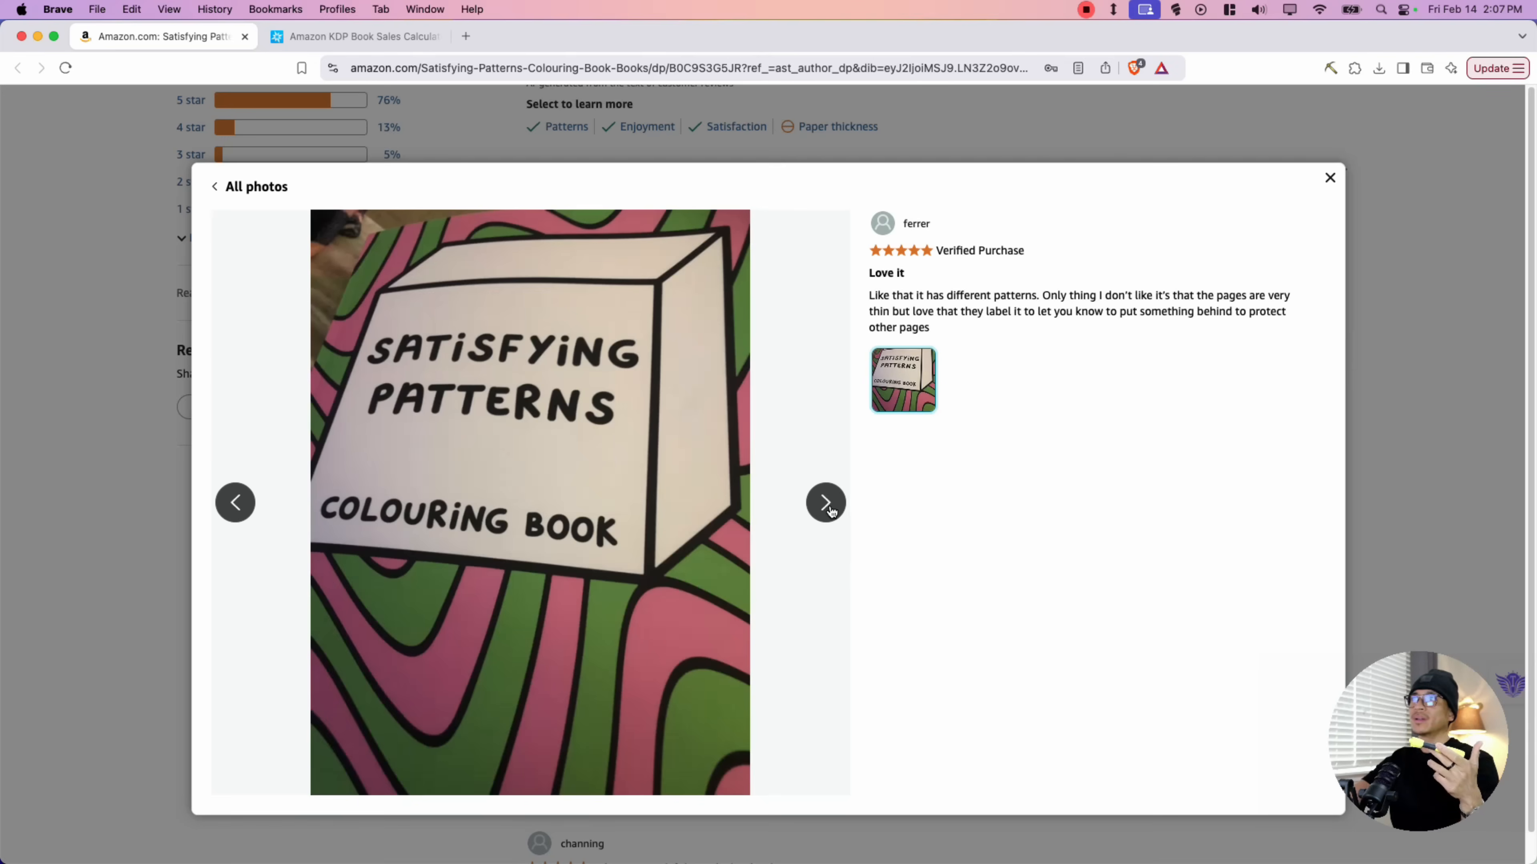
left_click(827, 502)
left_click(1040, 433)
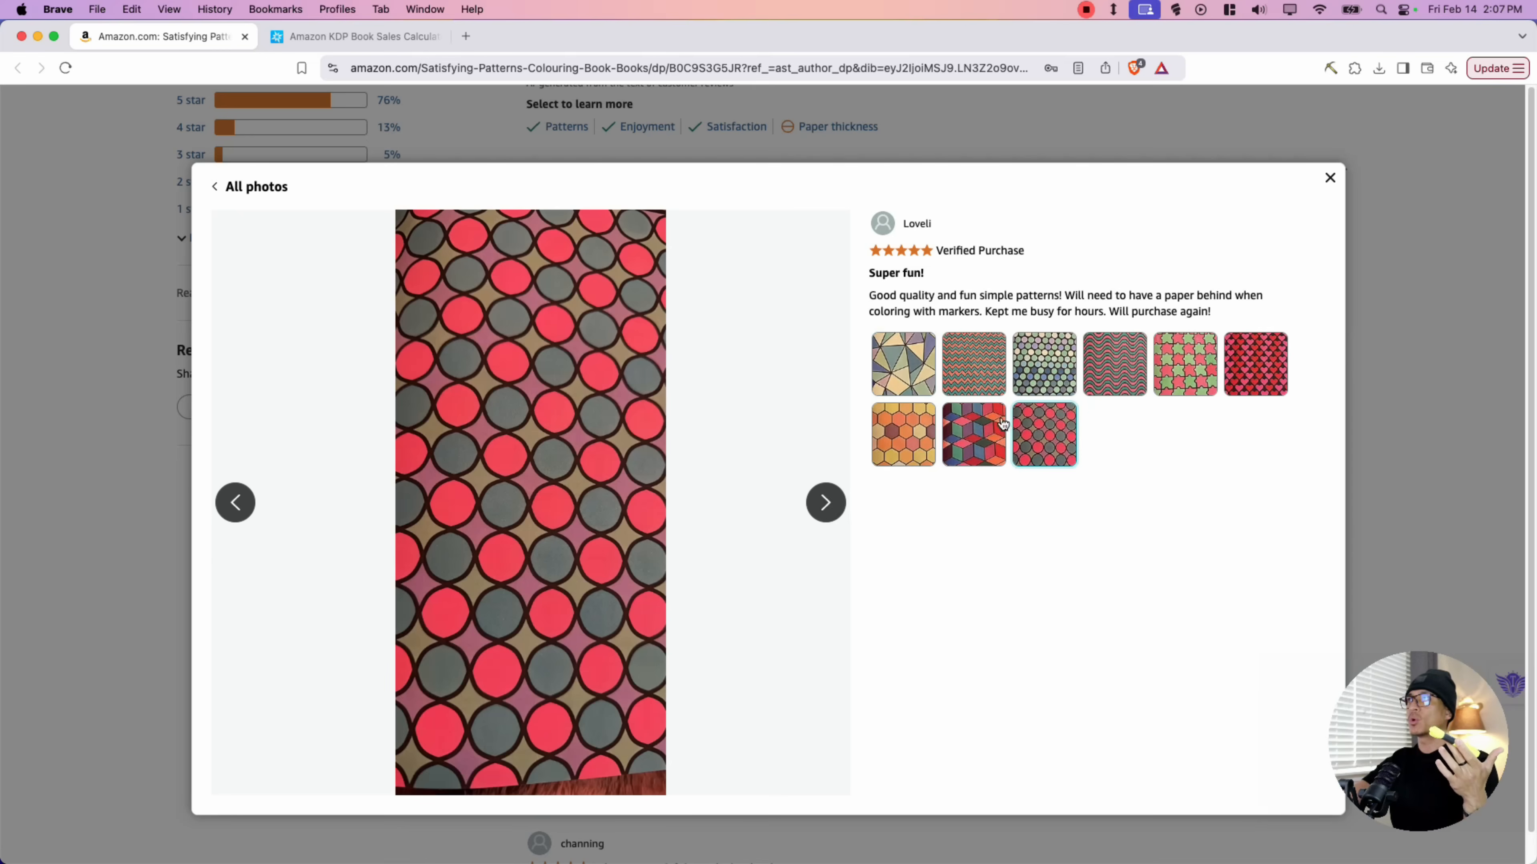
left_click(1038, 378)
left_click(1122, 371)
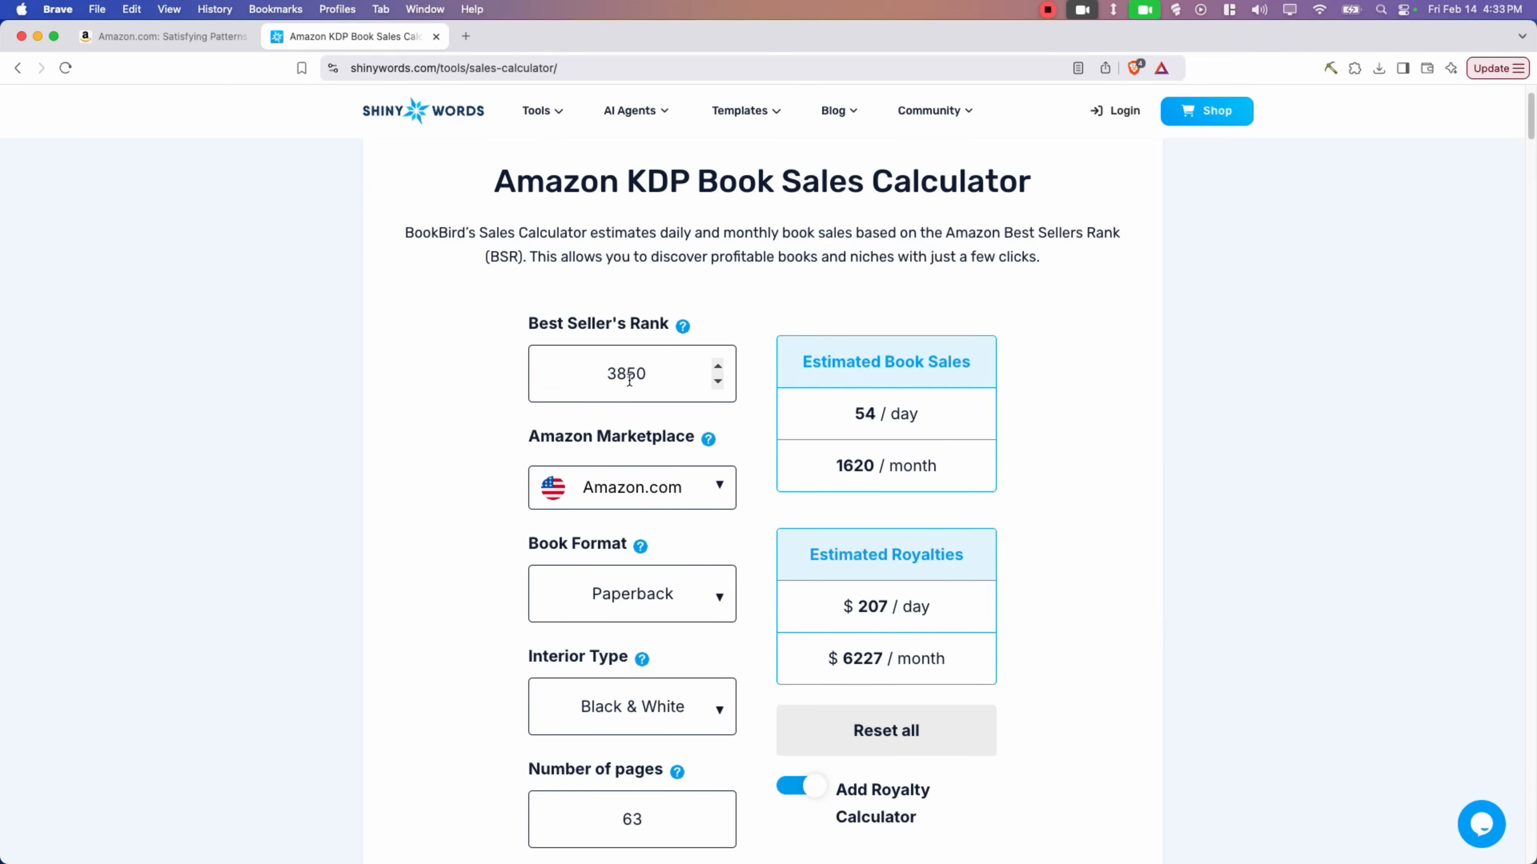
Check the book's inputs in the KDP sales calculator and highlight its estimated daily and monthly royalties.
scroll(863, 455, "down", 3)
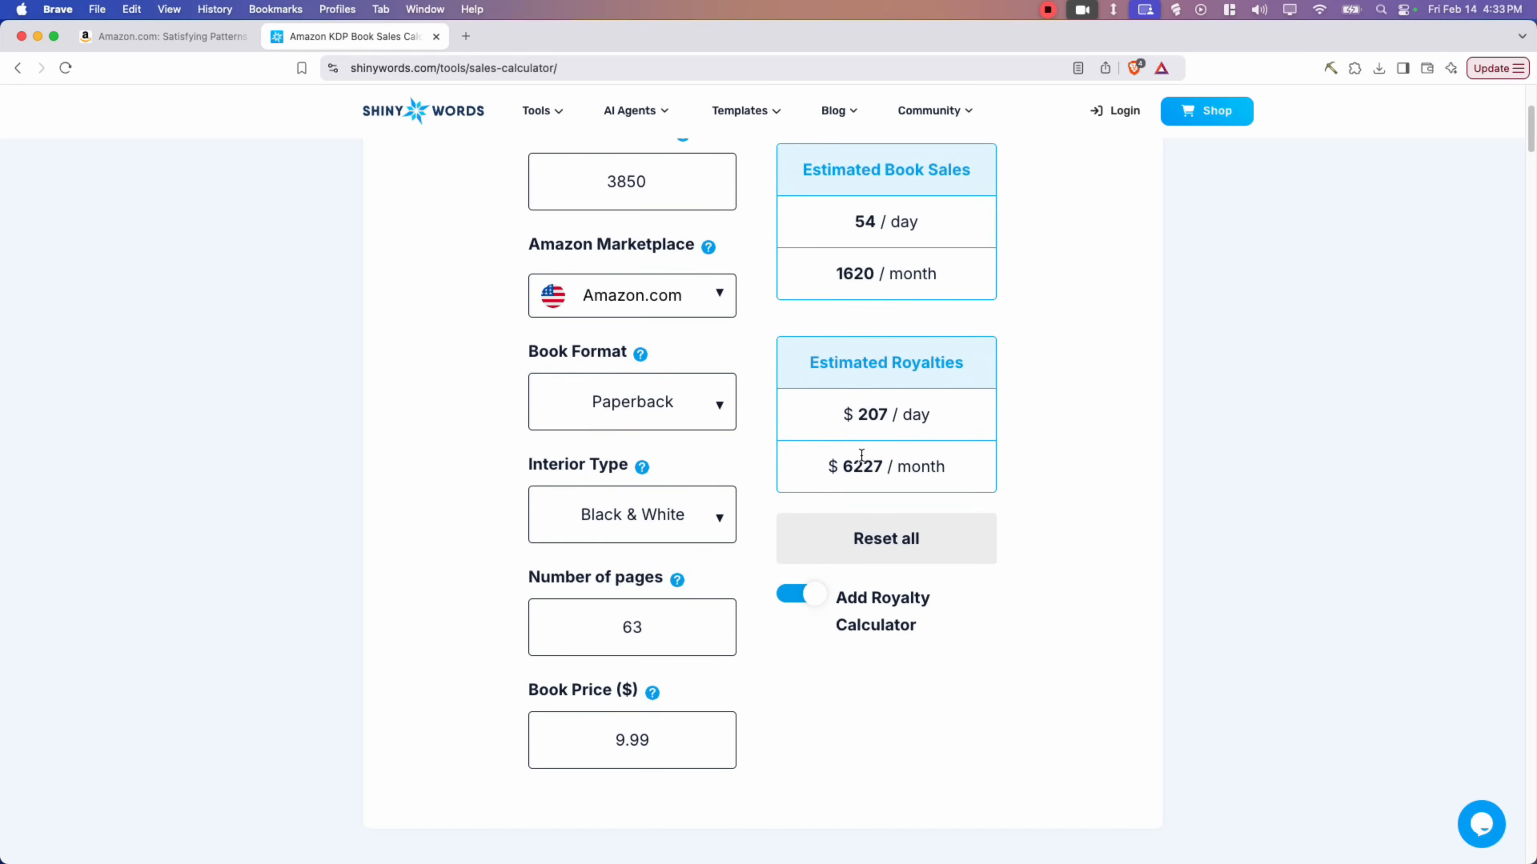
left_click_drag(846, 416, 926, 415)
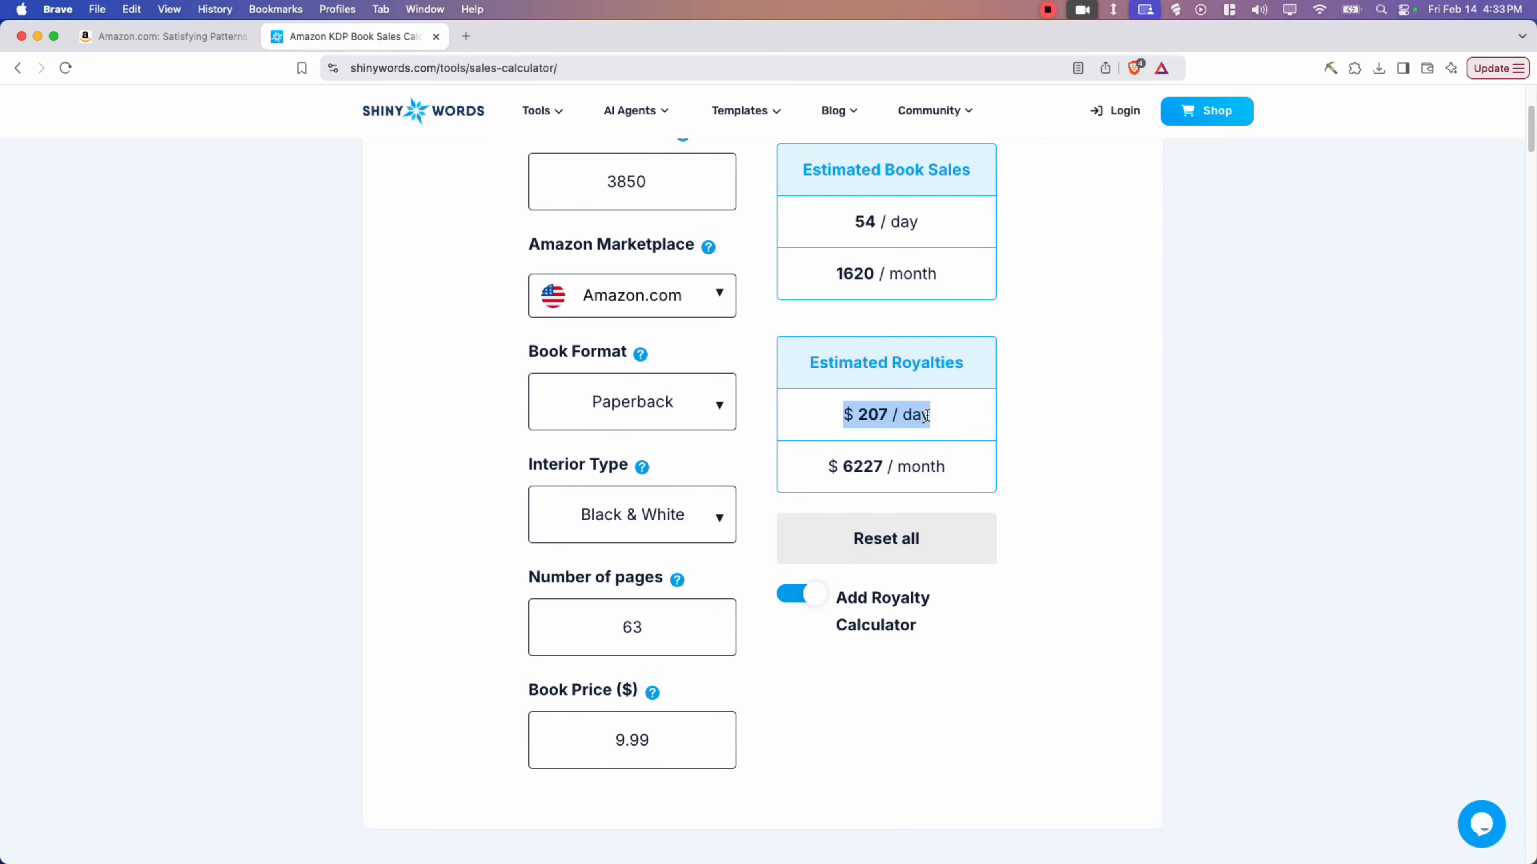
left_click(926, 415)
left_click_drag(829, 468, 927, 471)
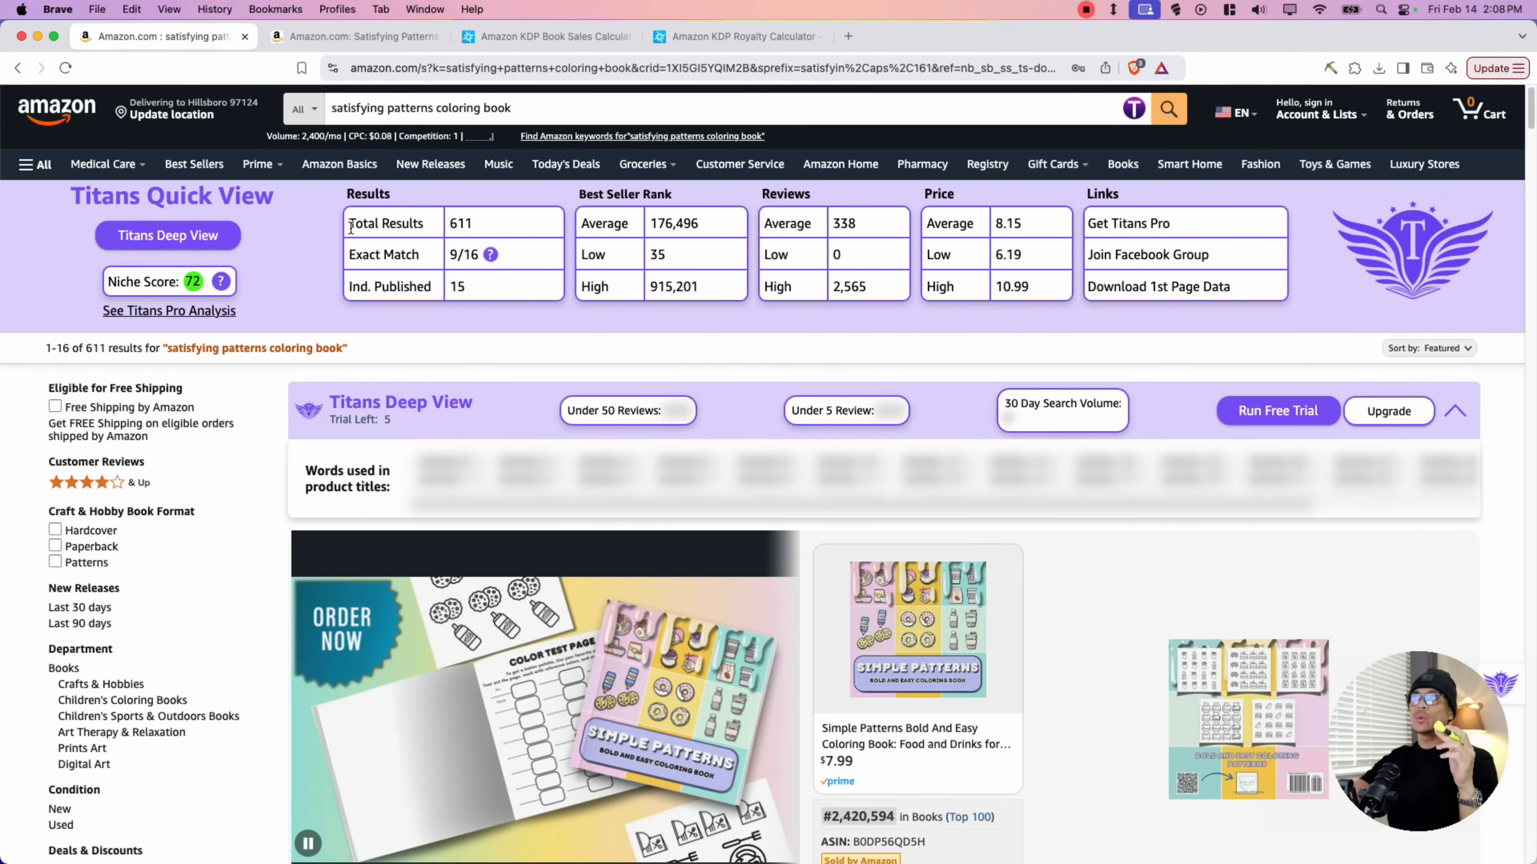
Highlight the "satisfying patterns coloring book" search phrase and examine the competing books throughout the results page.
left_click_drag(195, 348, 333, 348)
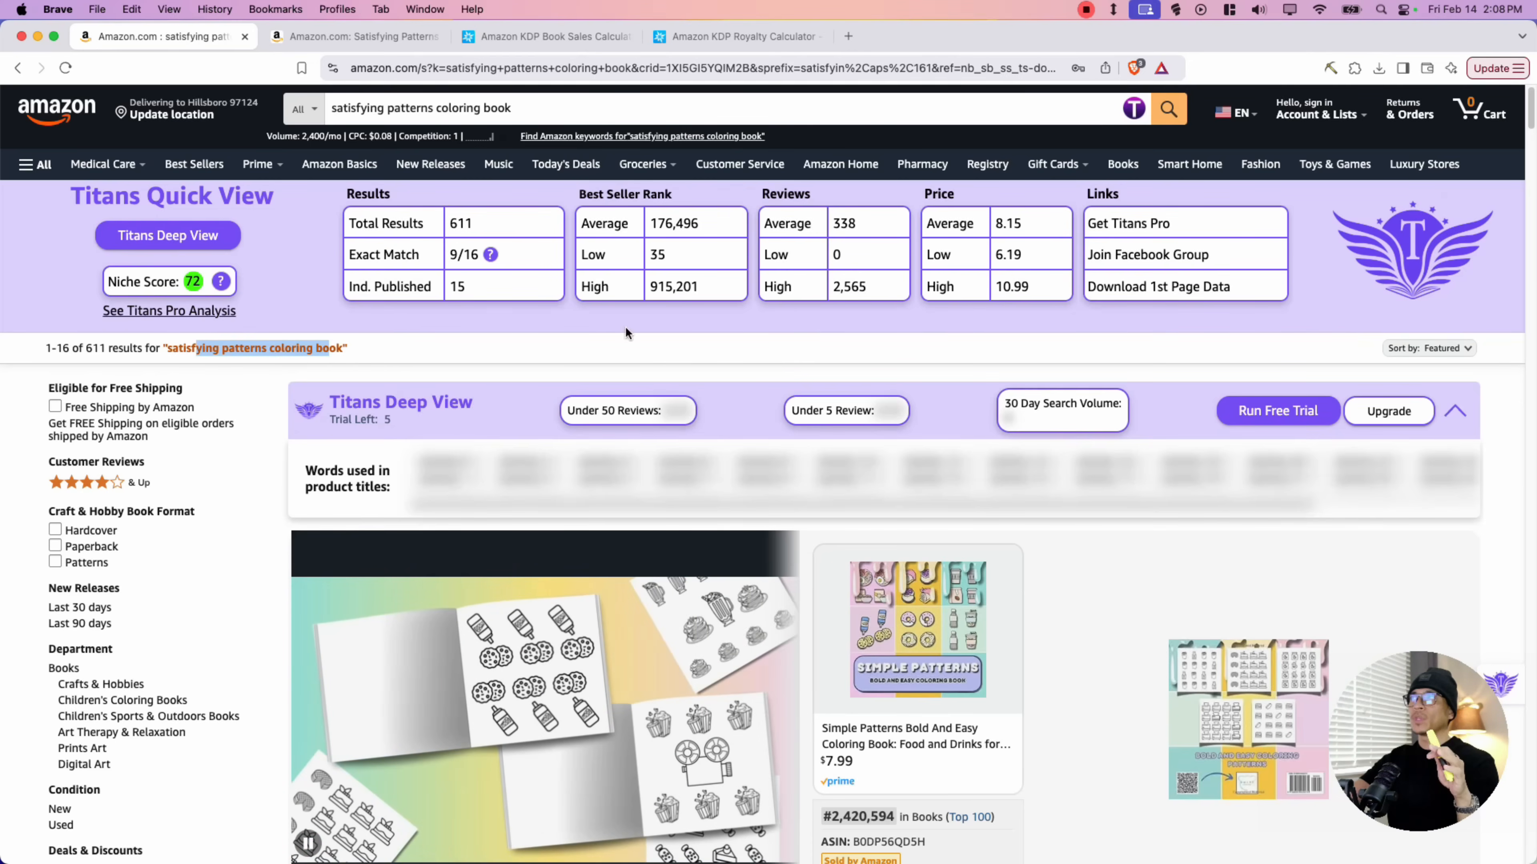
scroll(1051, 358, "down", 15)
scroll(1069, 366, "down", 20)
scroll(1066, 368, "down", 20)
scroll(1001, 390, "down", 9)
scroll(844, 492, "up", 20)
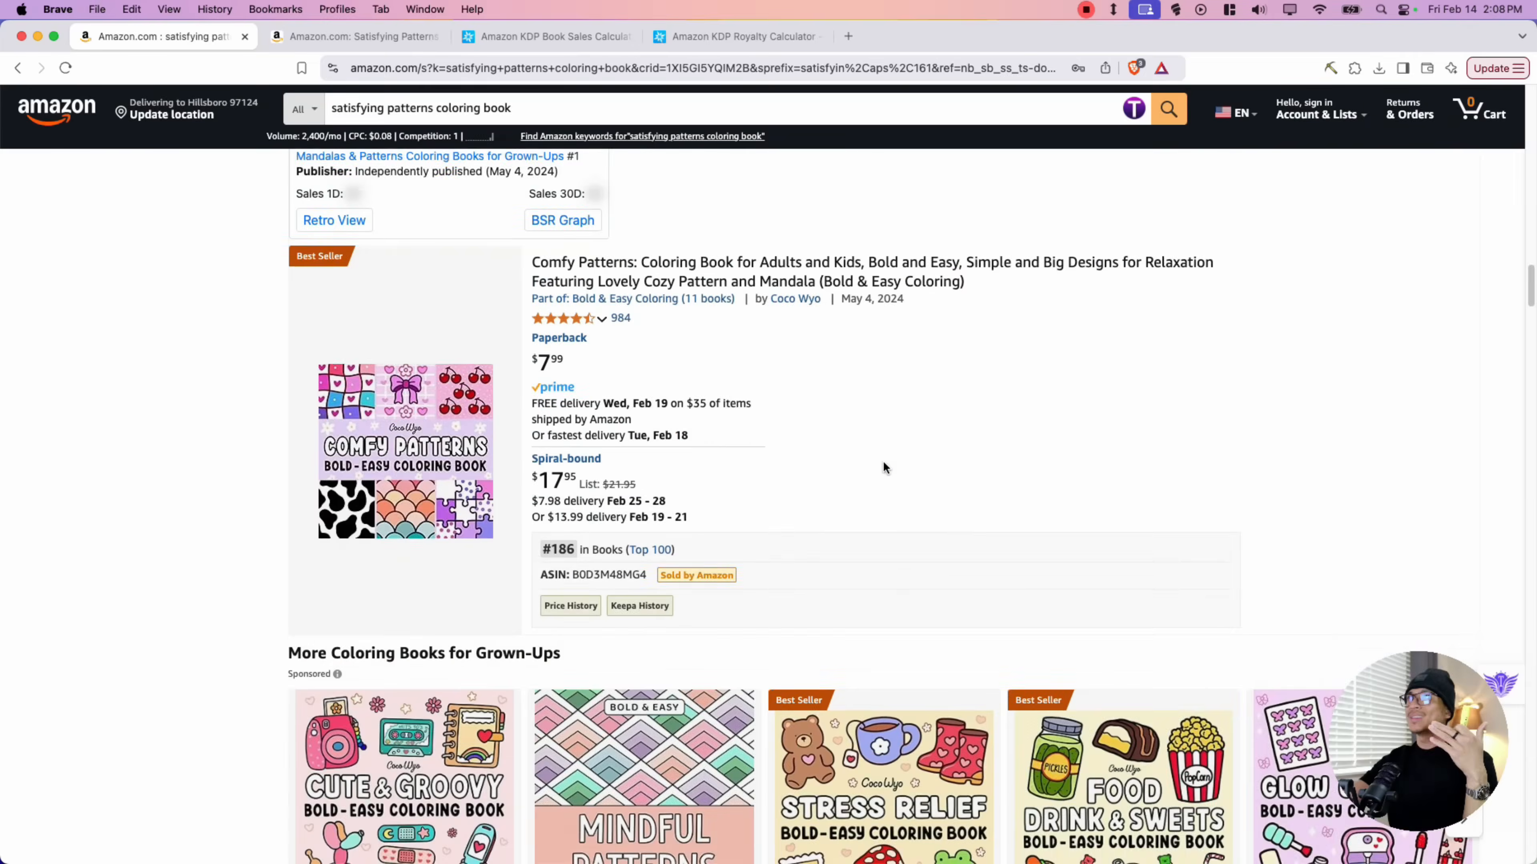
scroll(883, 460, "up", 20)
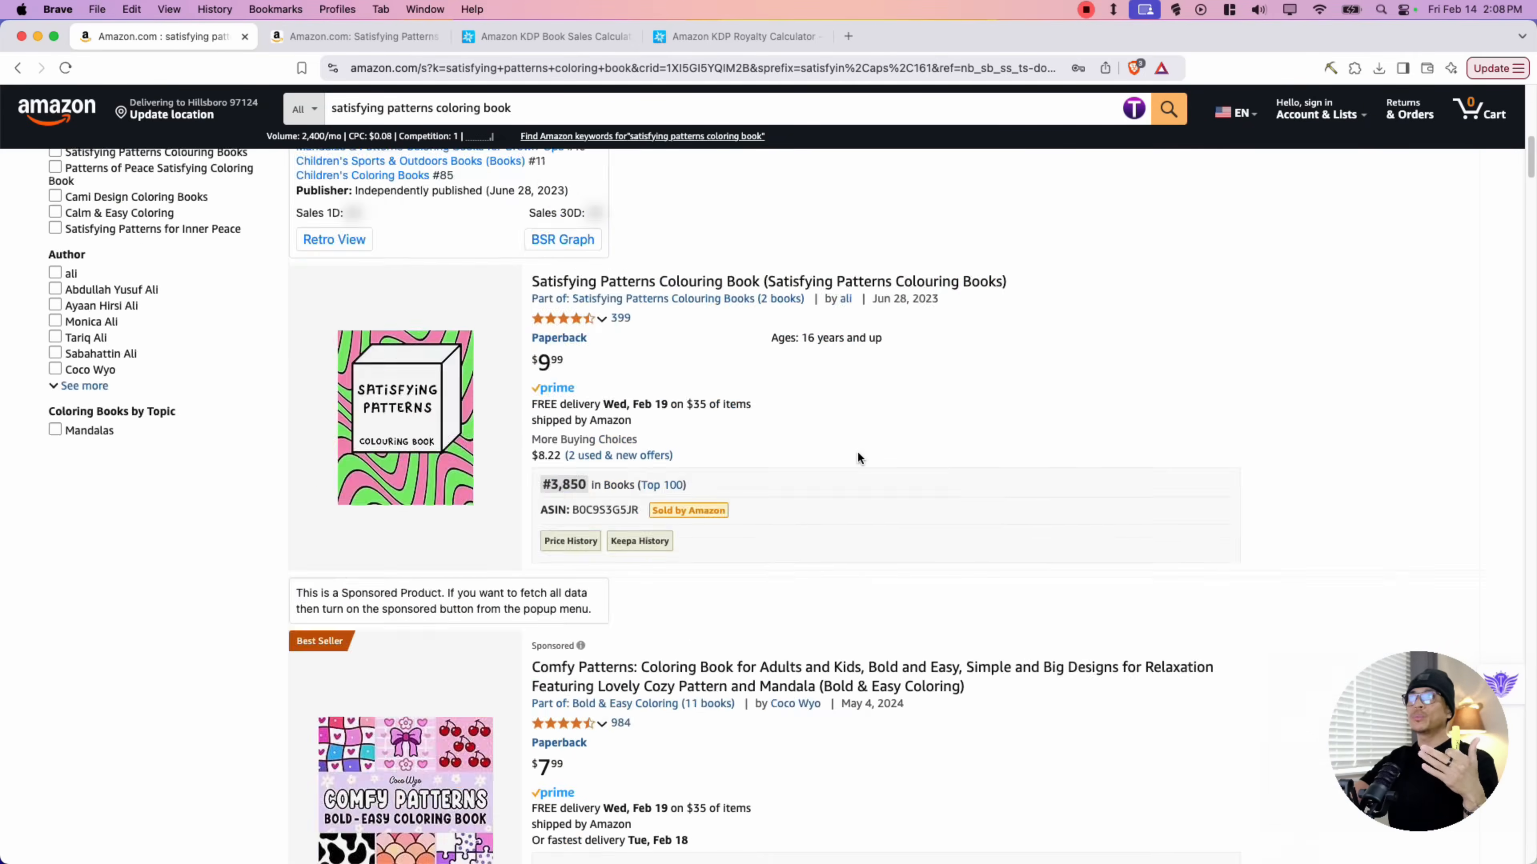
scroll(858, 453, "up", 15)
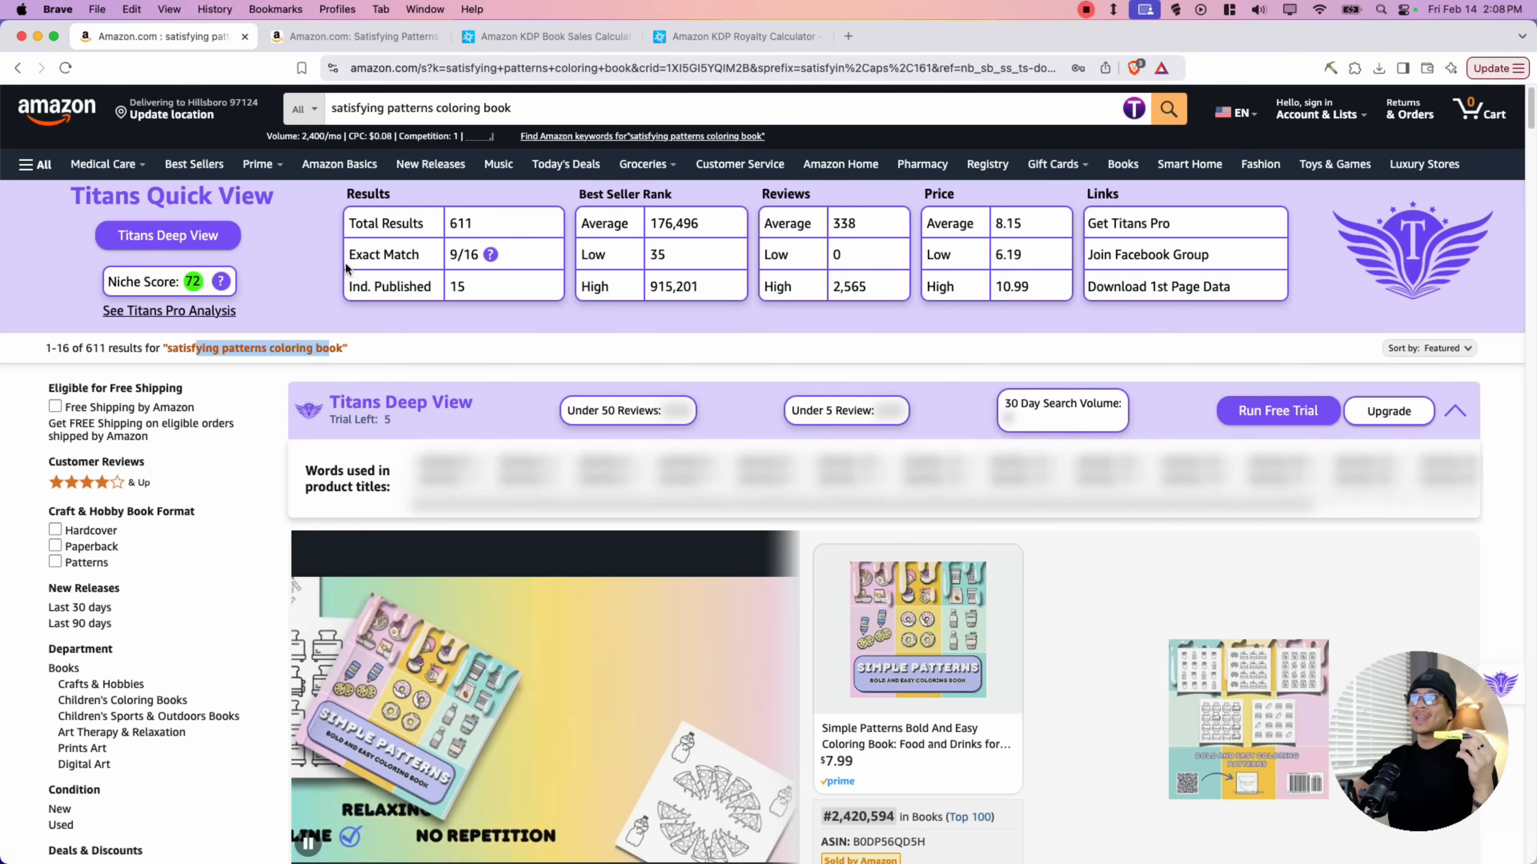
Highlight the Exact Match and Ind. Published figures in the Titans Quick View results summary.
left_click_drag(348, 254, 421, 258)
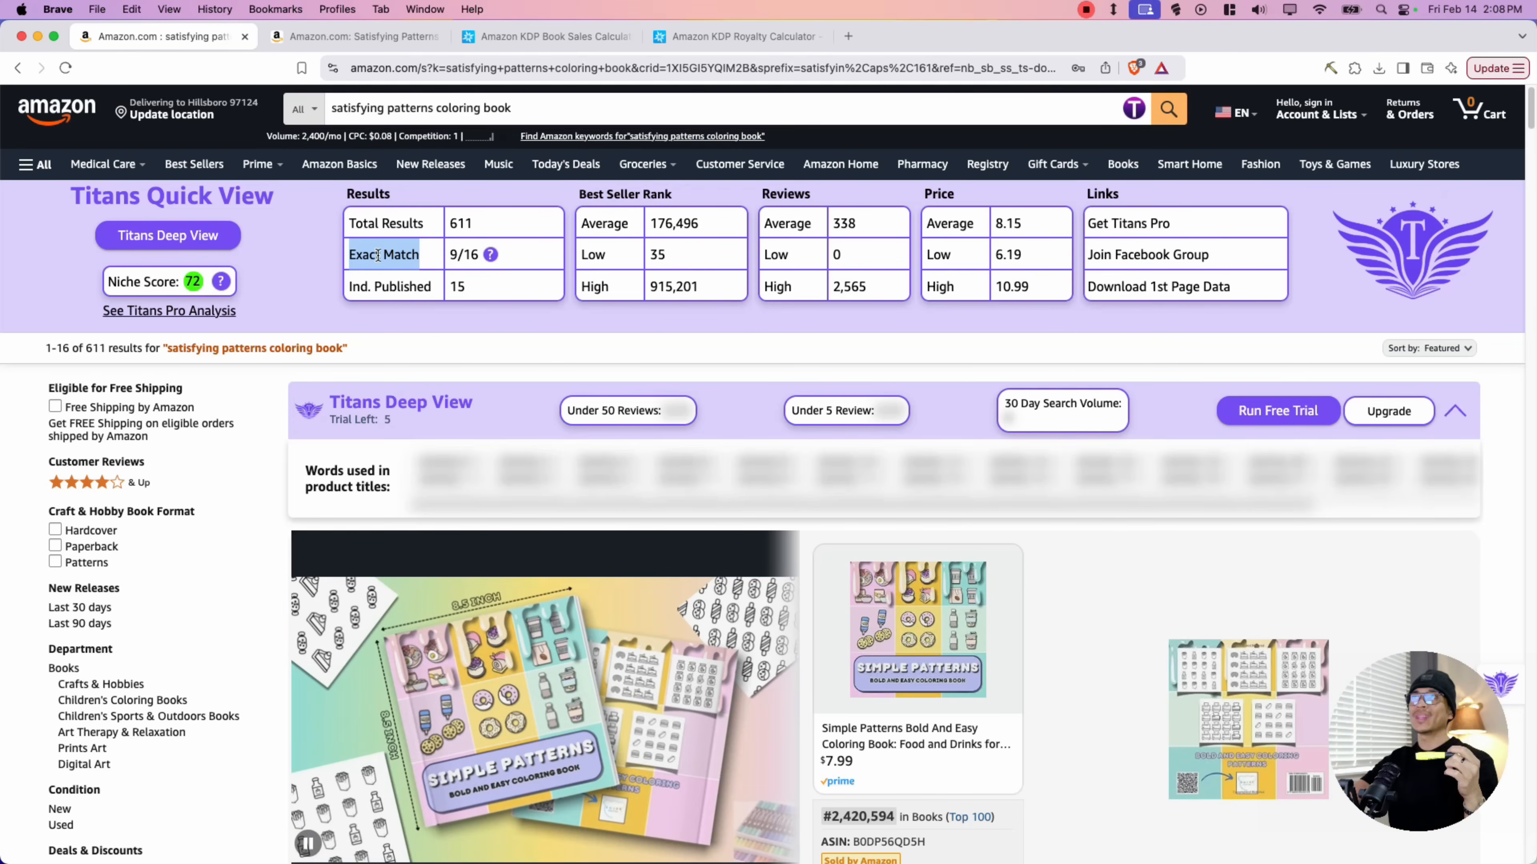
left_click_drag(450, 254, 466, 251)
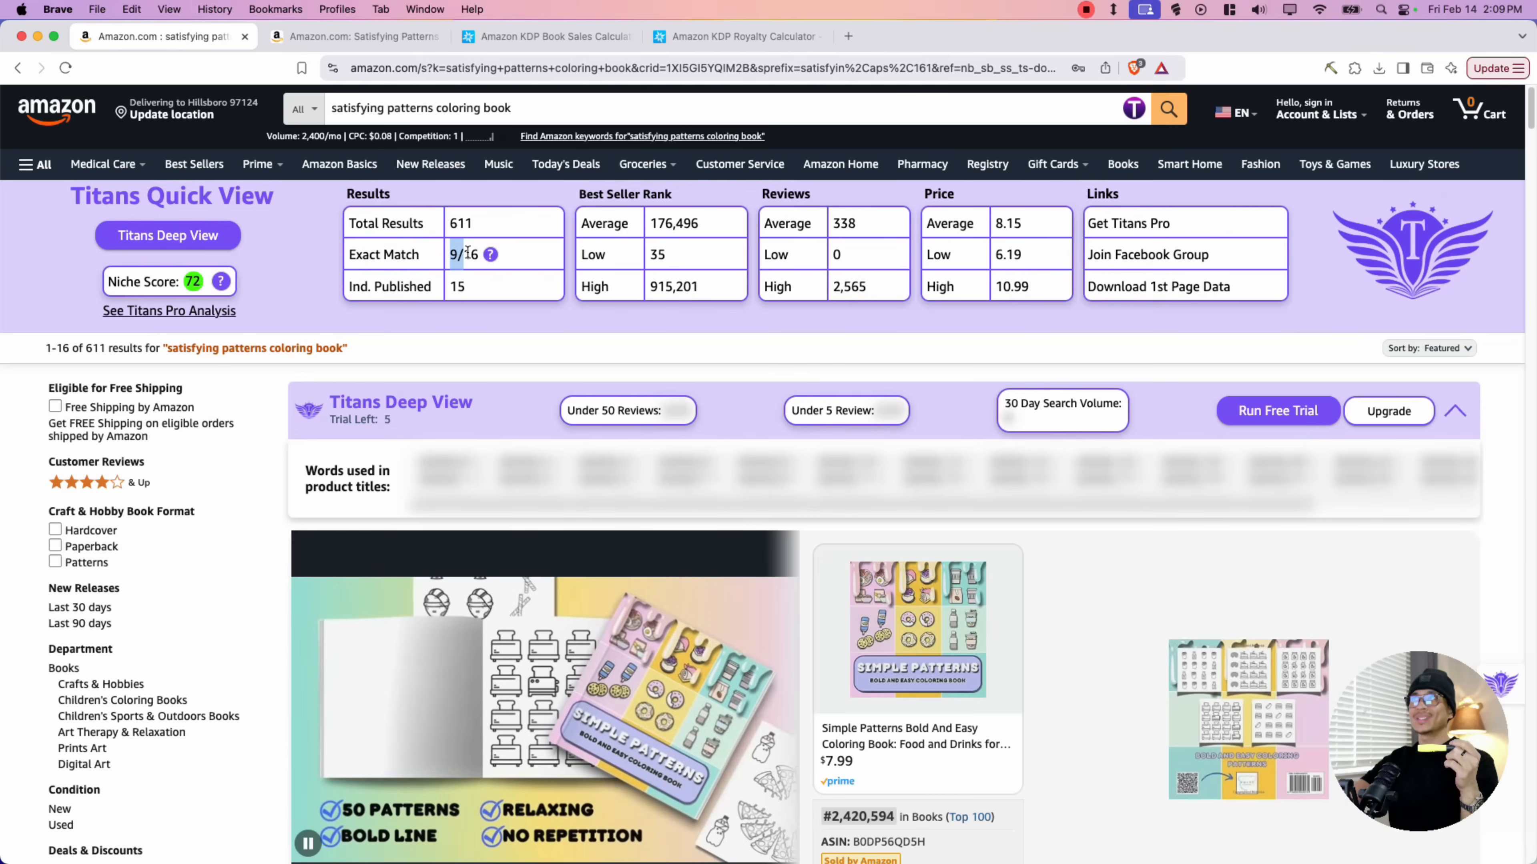
left_click(477, 258)
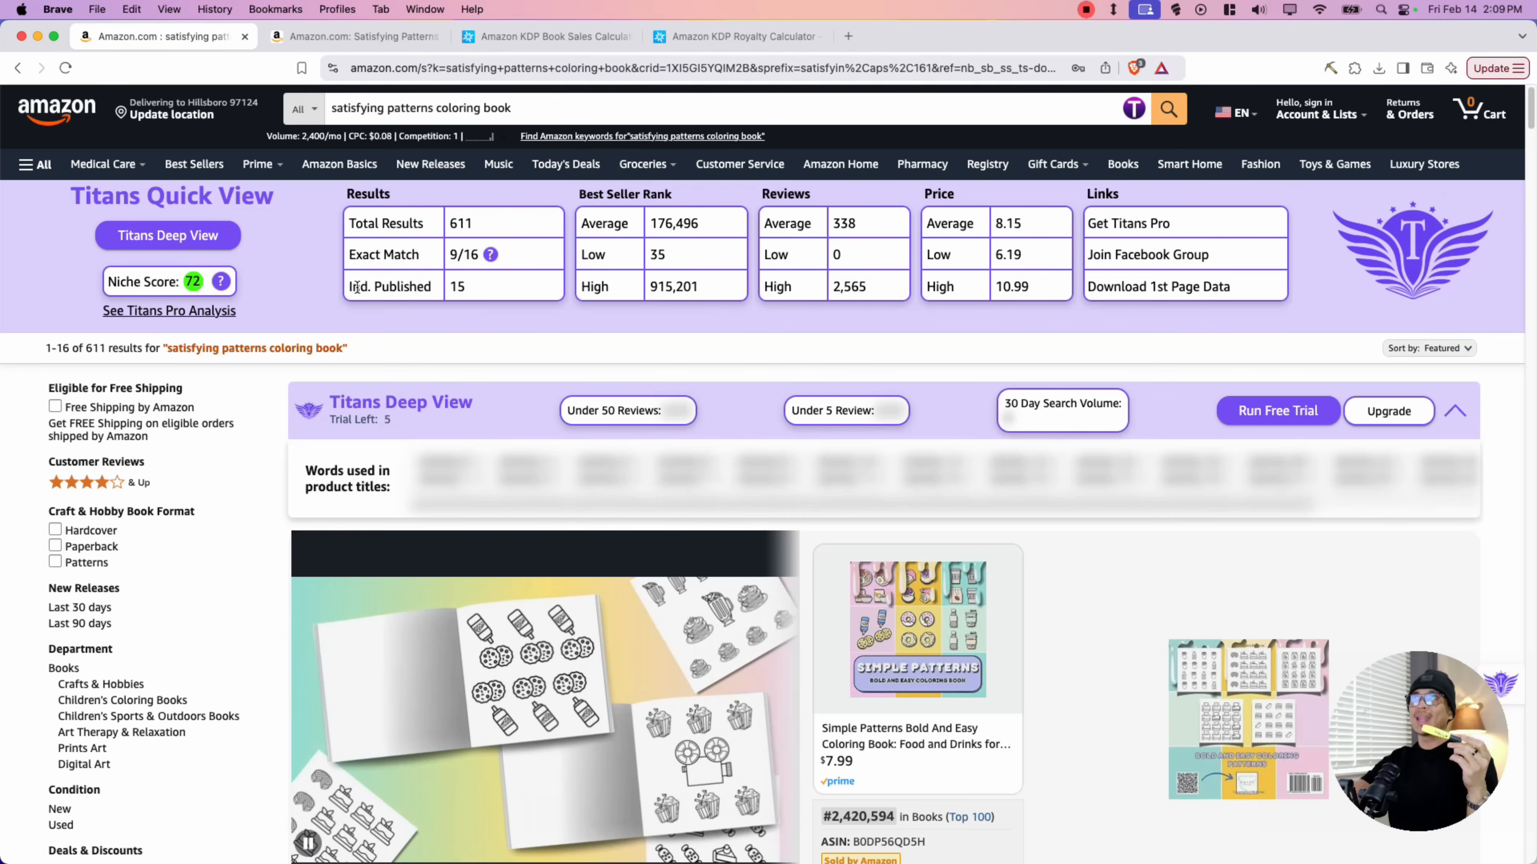
left_click_drag(354, 285, 470, 289)
left_click(414, 286)
left_click(492, 289)
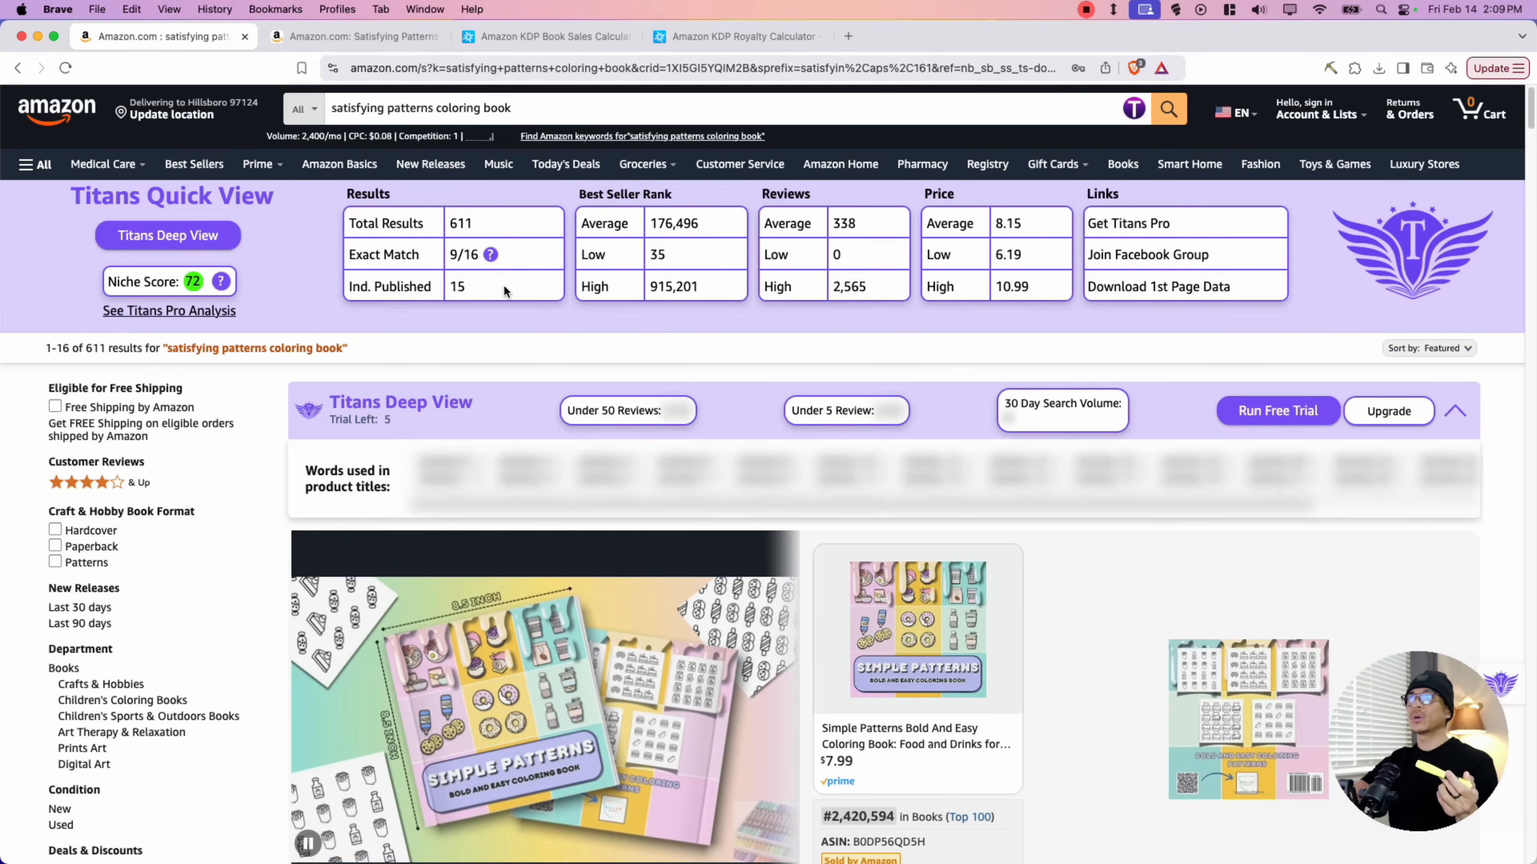
Highlight the average Best Seller Rank and the average review and price figures in Titans Quick View.
left_click_drag(579, 225, 692, 220)
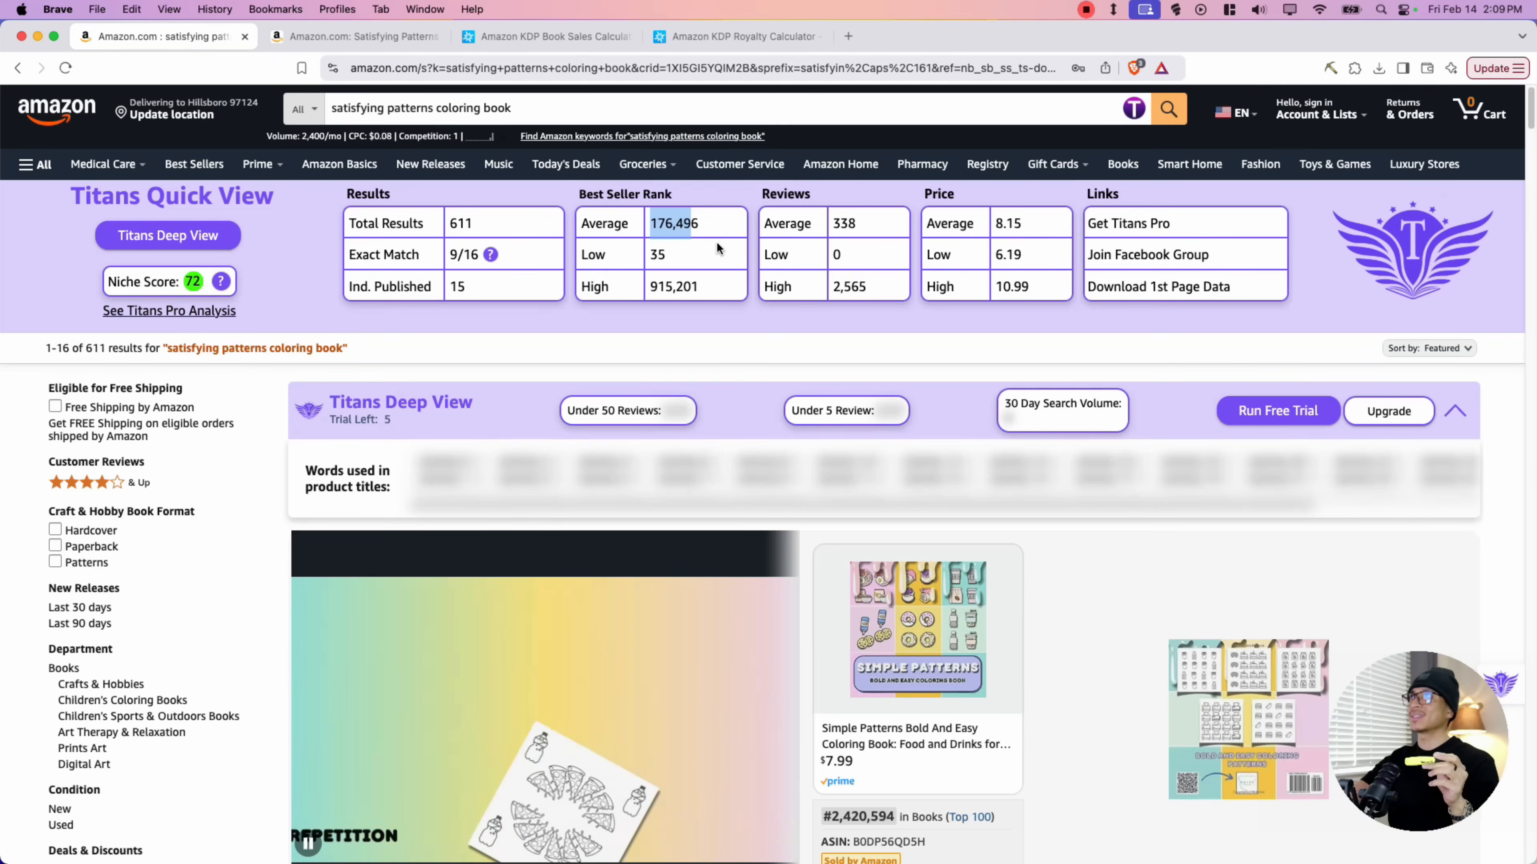
left_click_drag(769, 223, 969, 226)
left_click(773, 291)
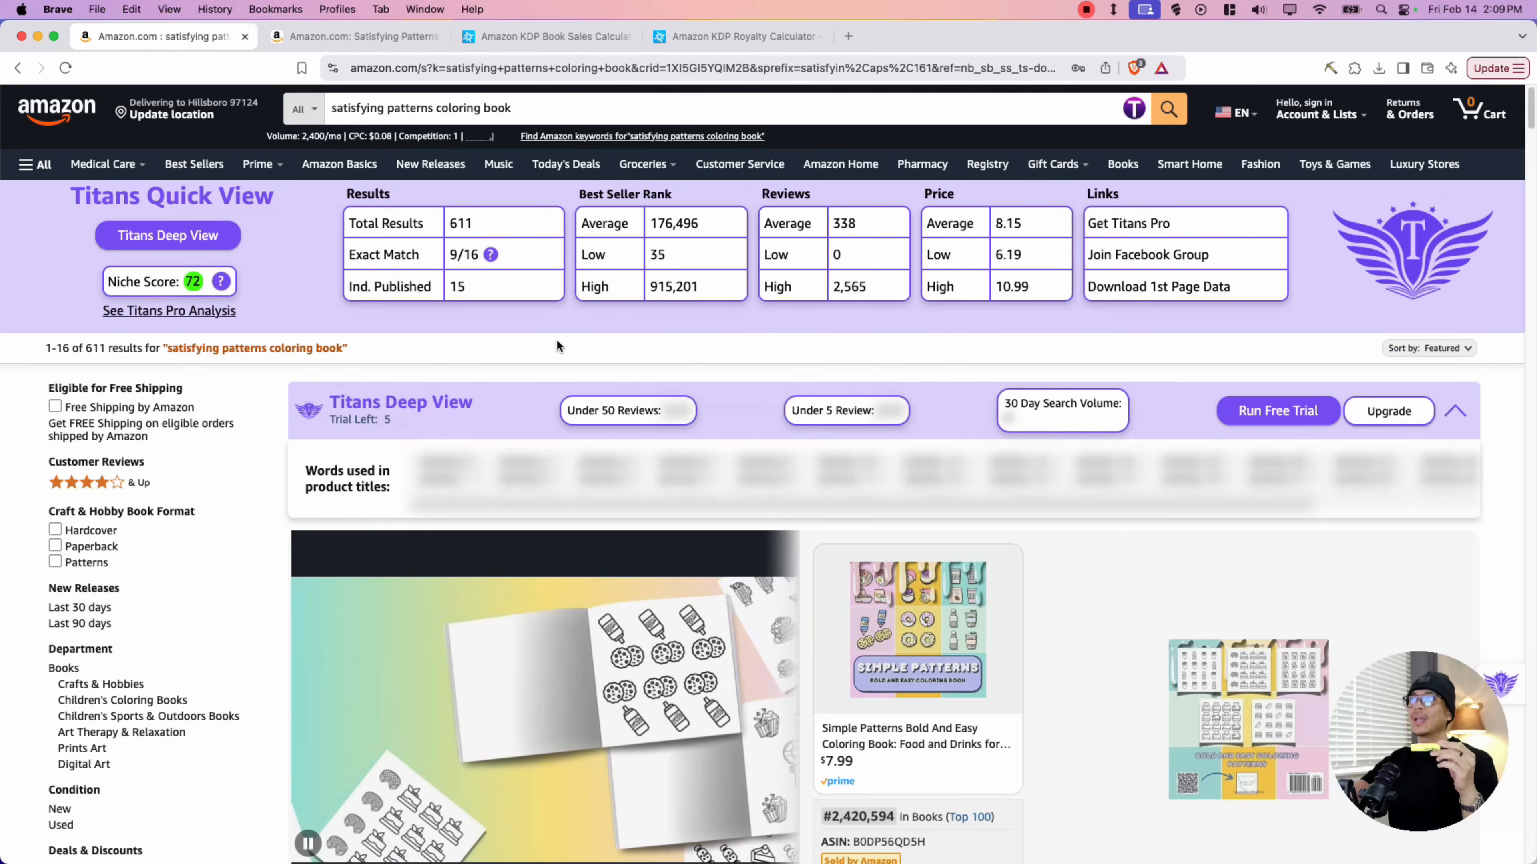
Check the product details of the first Satisfying Patterns Colouring Book and highlight its publisher and Best Sellers Rank.
scroll(563, 340, "down", 10)
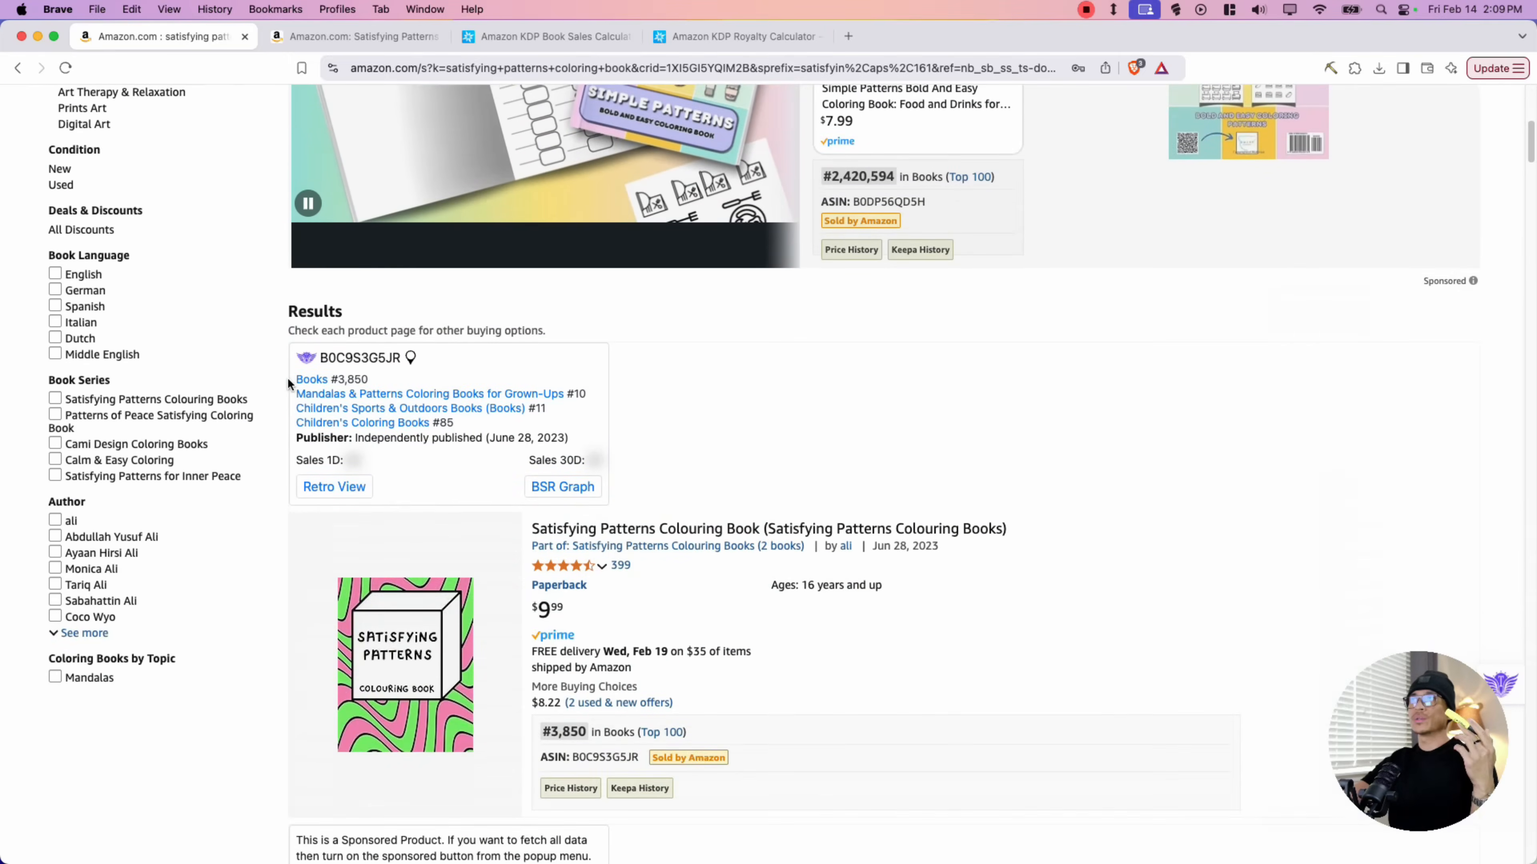
scroll(288, 382, "down", 3)
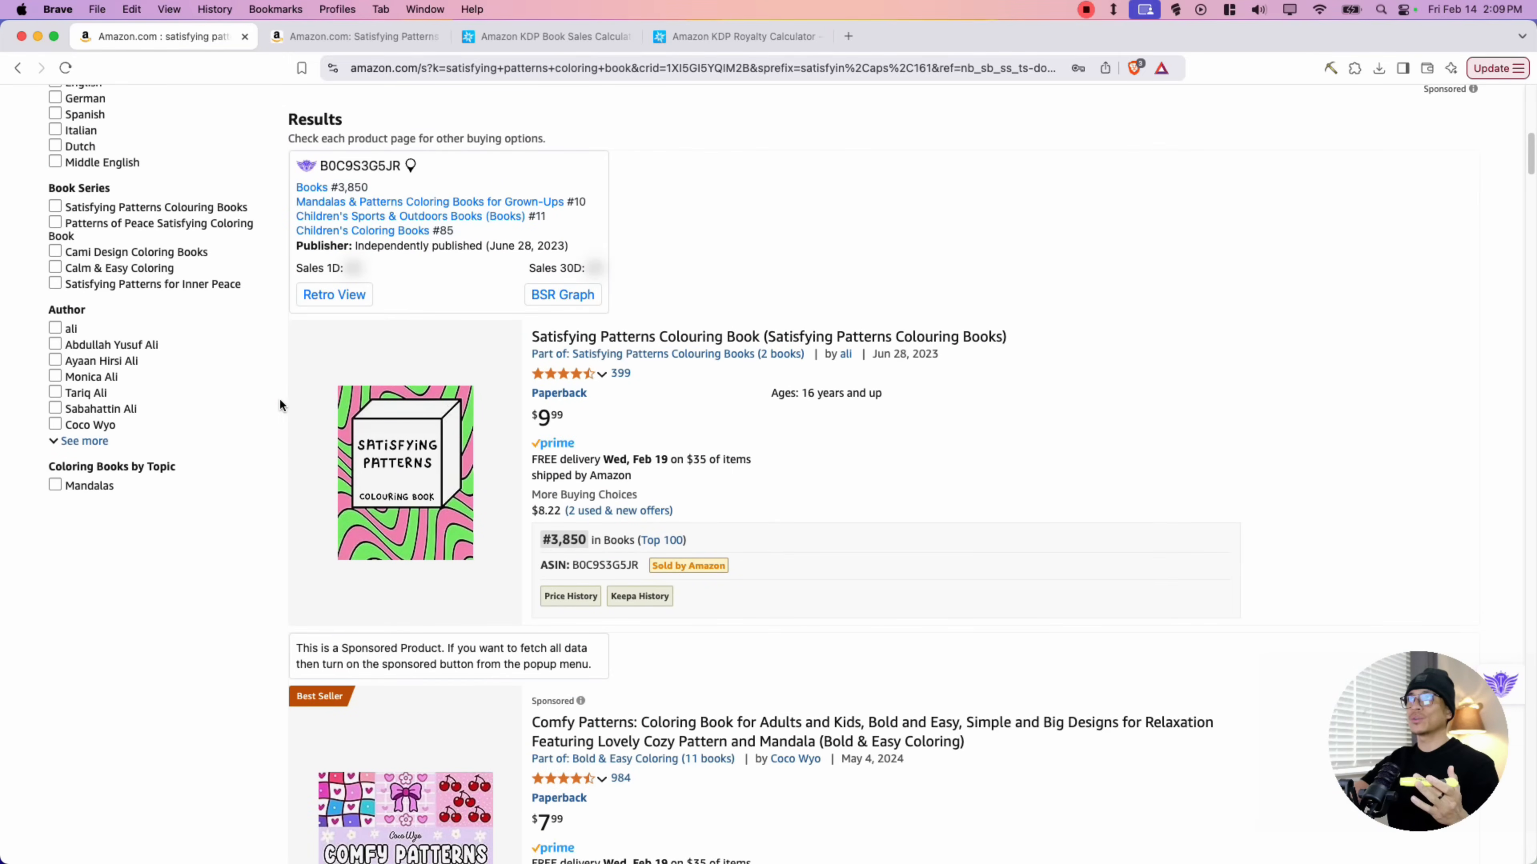
scroll(329, 391, "down", 2)
mouse_move(388, 382)
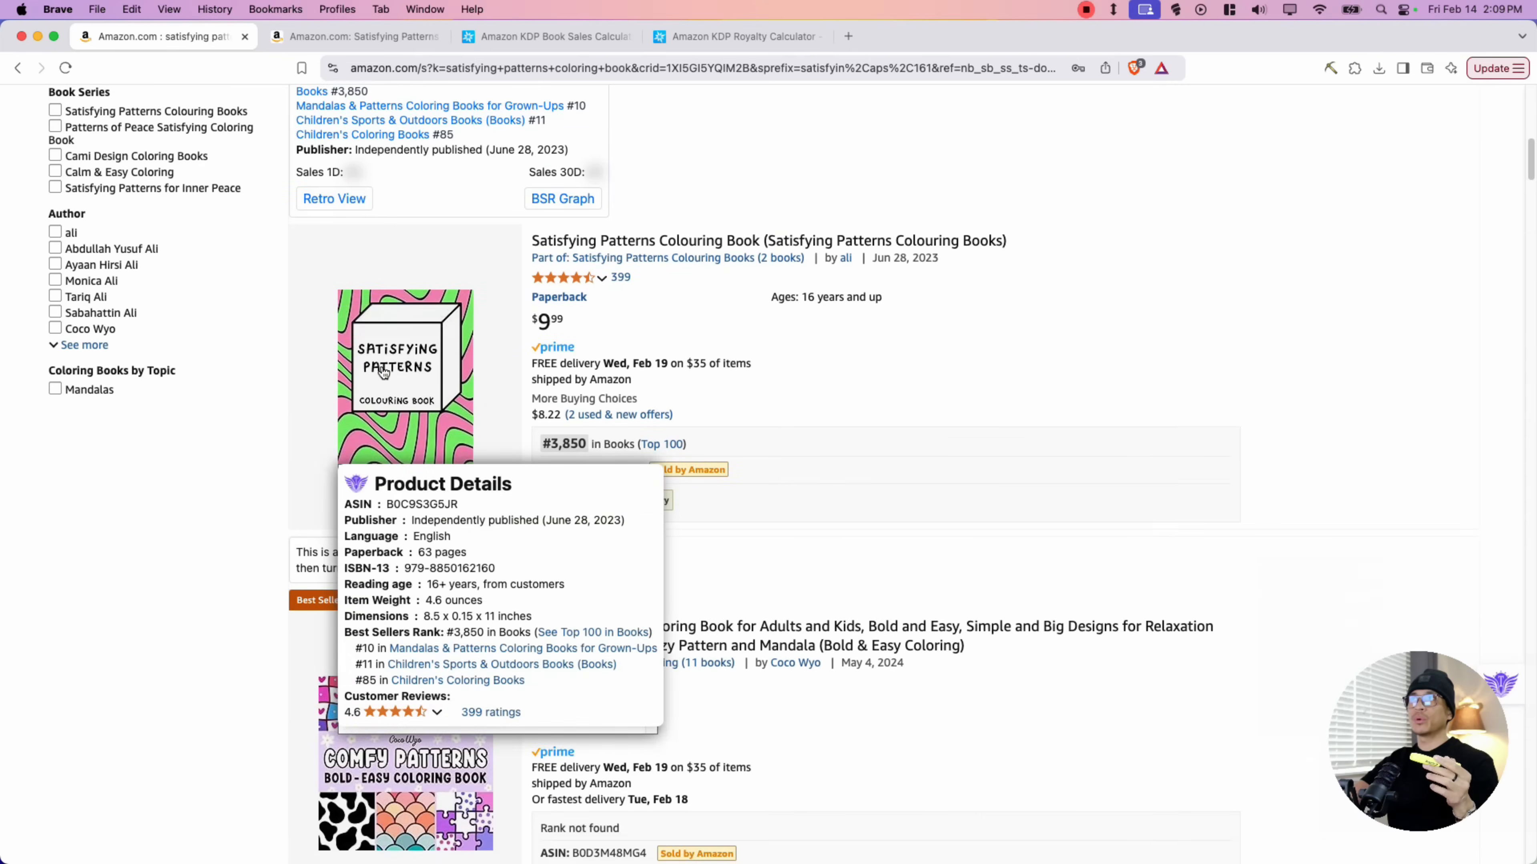
left_click_drag(411, 520, 451, 517)
left_click(518, 516)
left_click(451, 517)
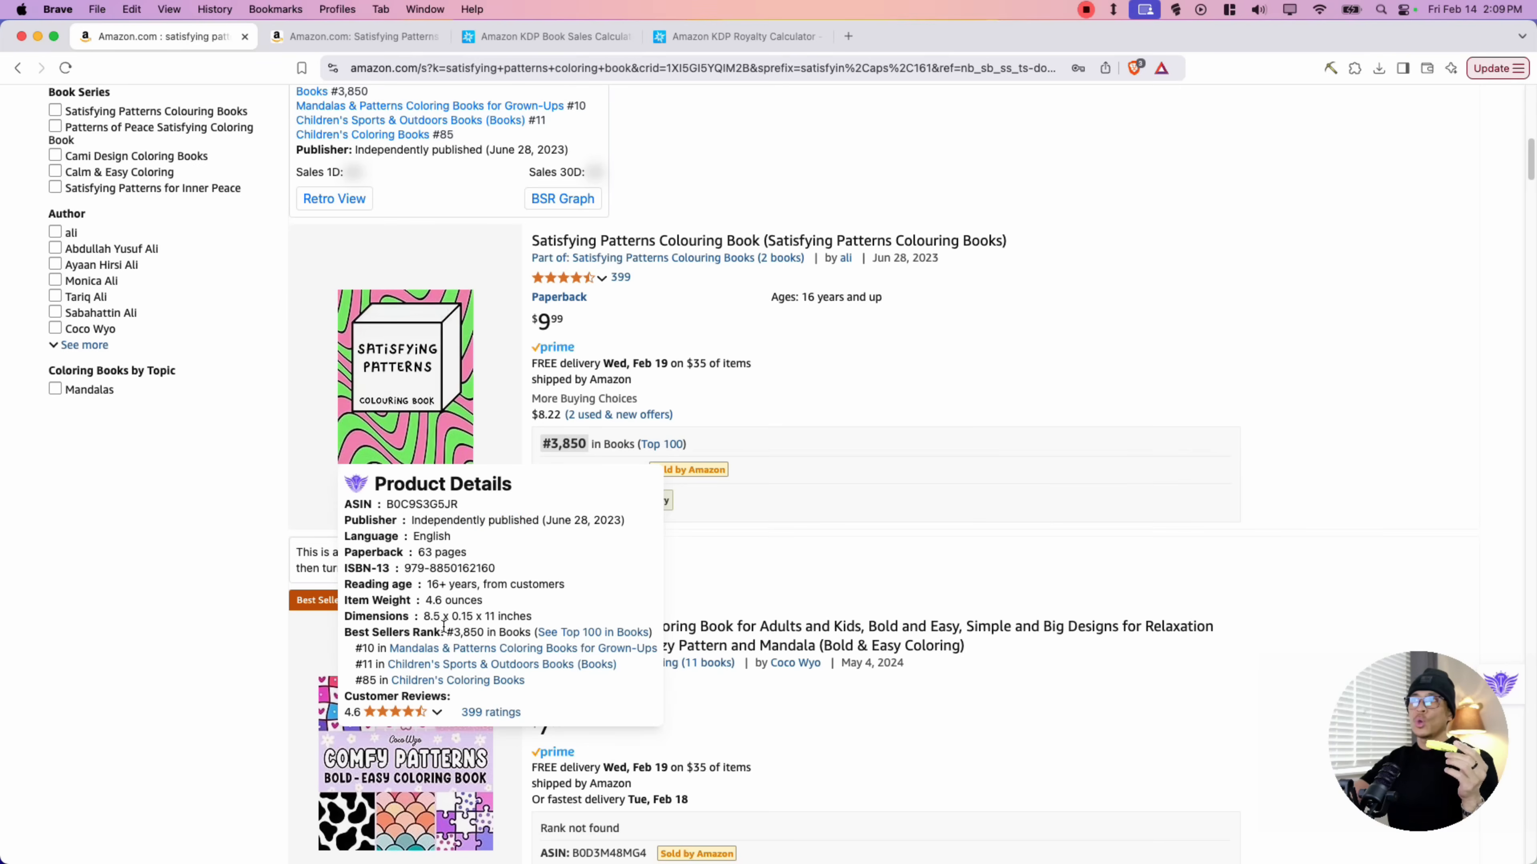
left_click_drag(434, 630, 491, 628)
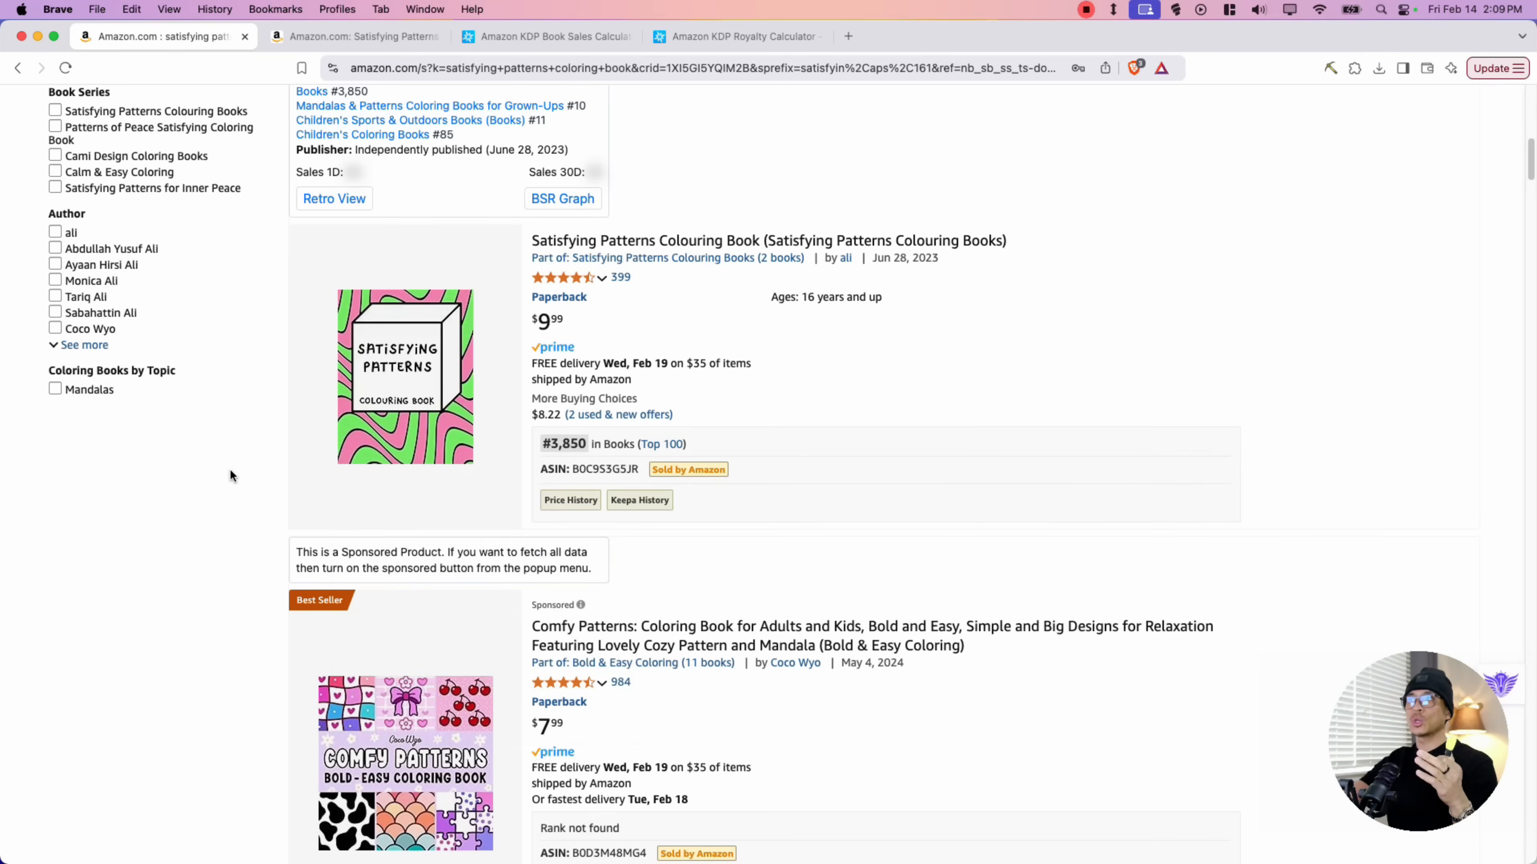
Inspect the Comfy Patterns best seller listing and open the explanation of its Sponsored label.
scroll(229, 469, "down", 5)
mouse_move(425, 357)
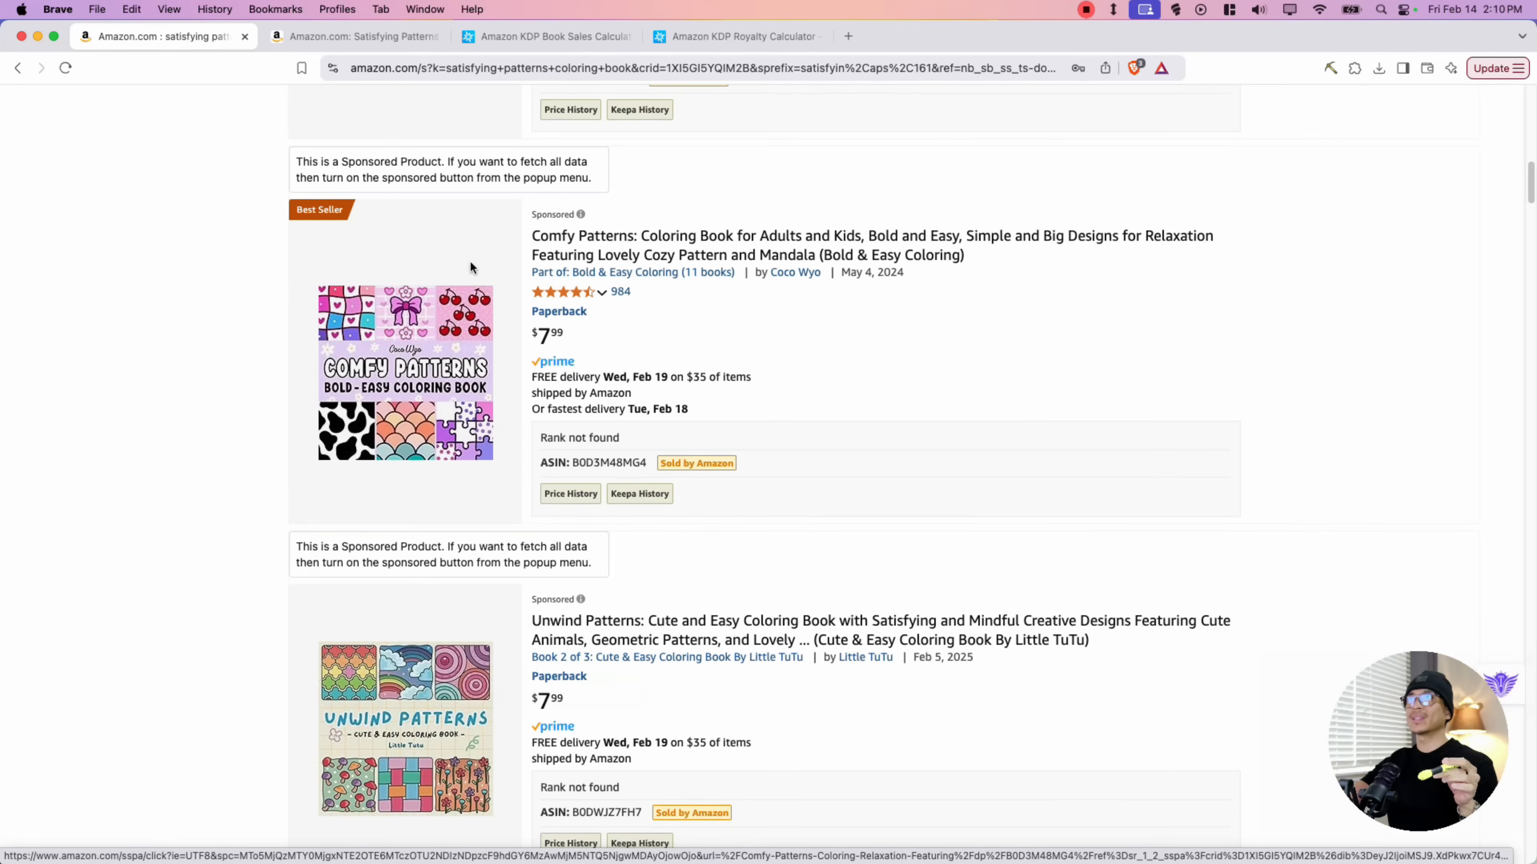
mouse_move(307, 210)
left_click(579, 215)
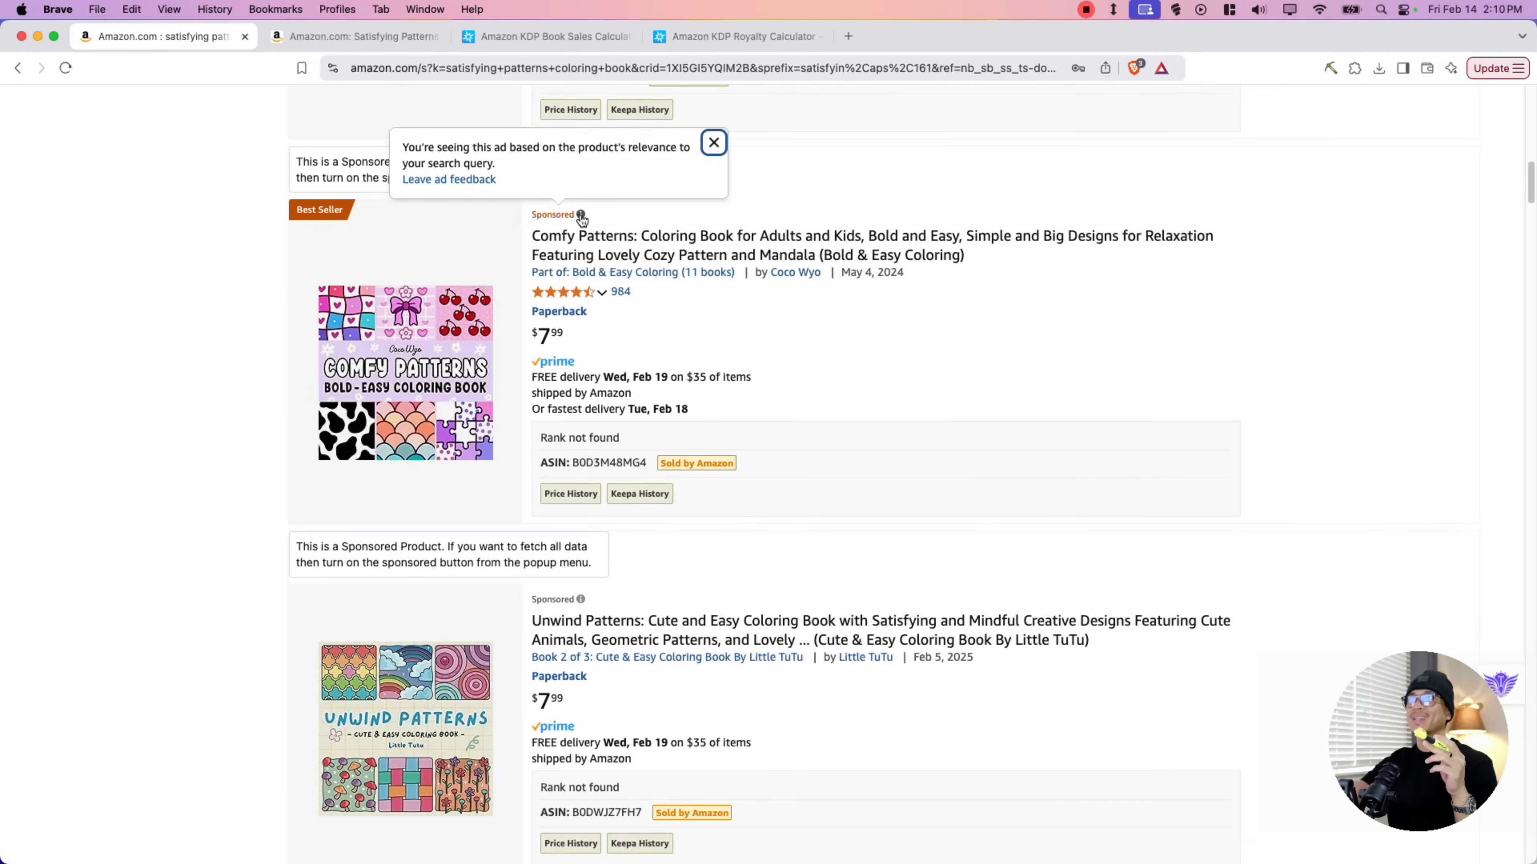
Check the product details of the $6.99 Satisfying Patterns book for adults and teens, highlighting its publisher and Best Sellers Rank.
scroll(750, 347, "down", 3)
scroll(750, 347, "down", 11)
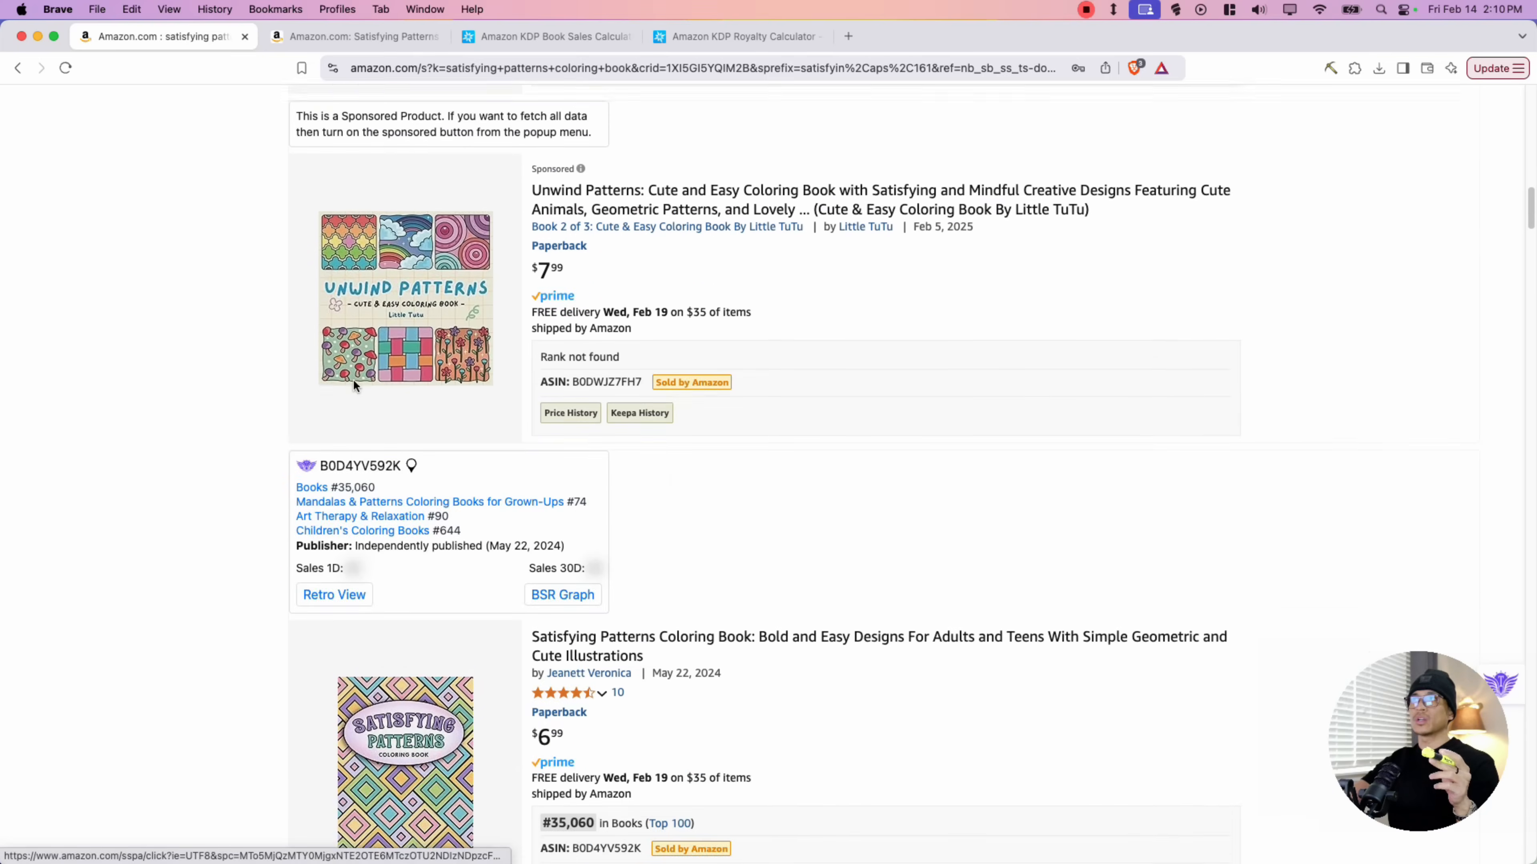
mouse_move(401, 409)
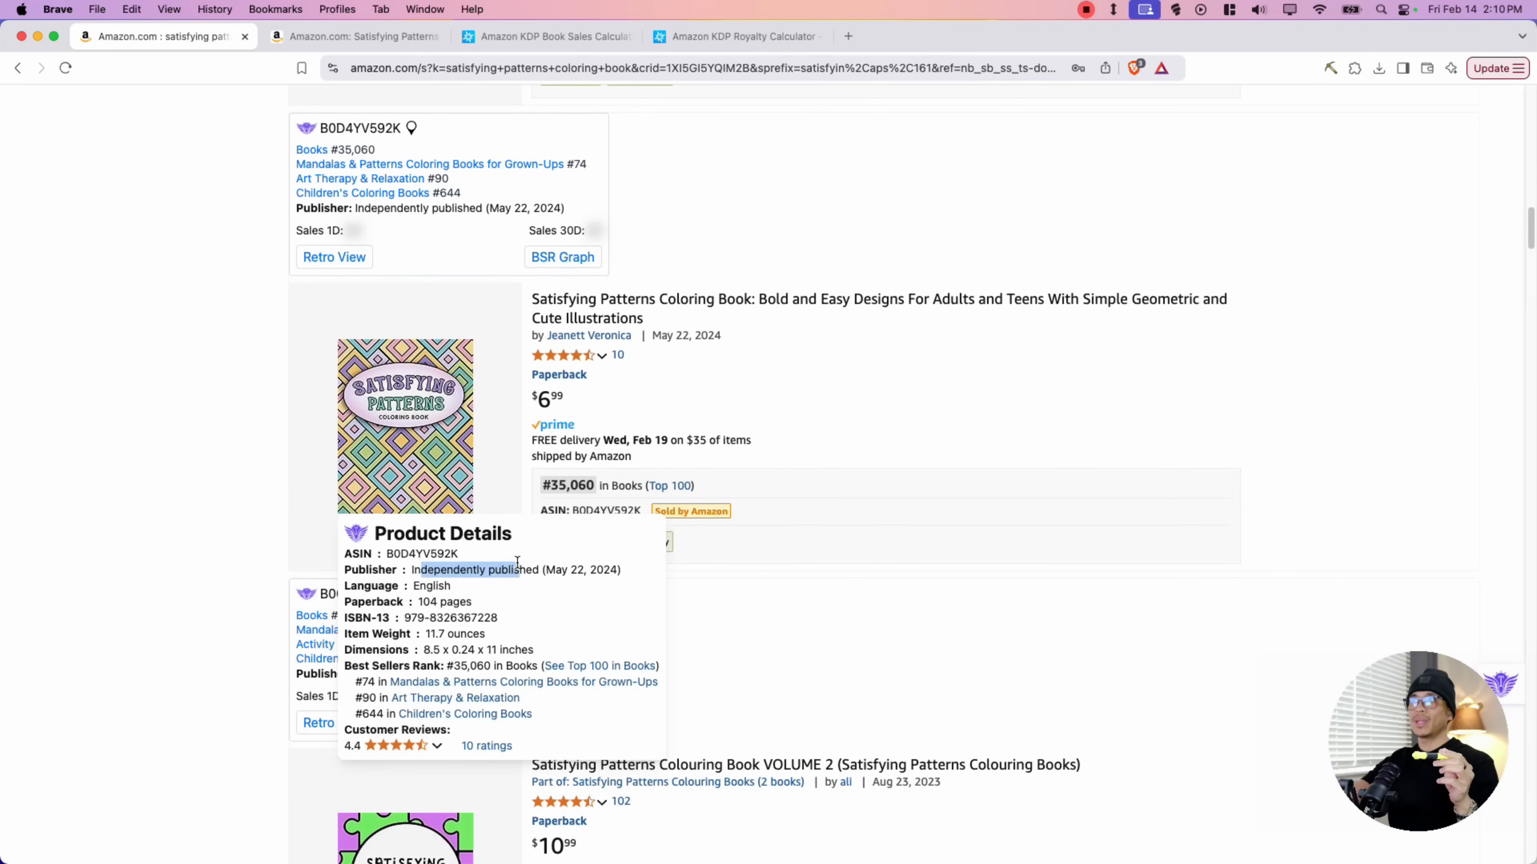
left_click_drag(443, 659, 487, 665)
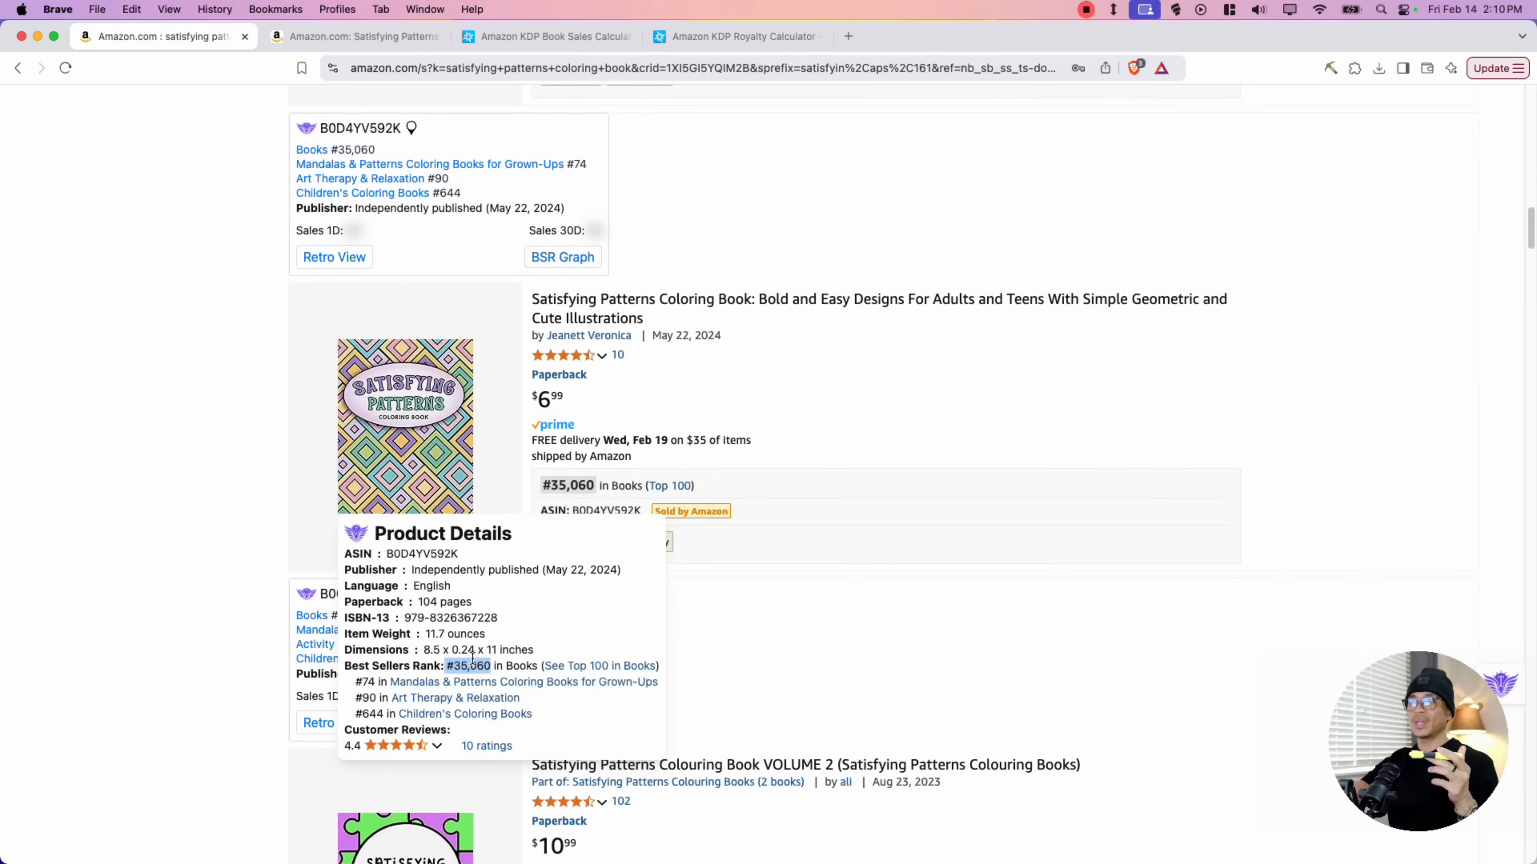
Check the product details of Satisfying Patterns Colouring Book VOLUME 2.
scroll(189, 473, "down", 6)
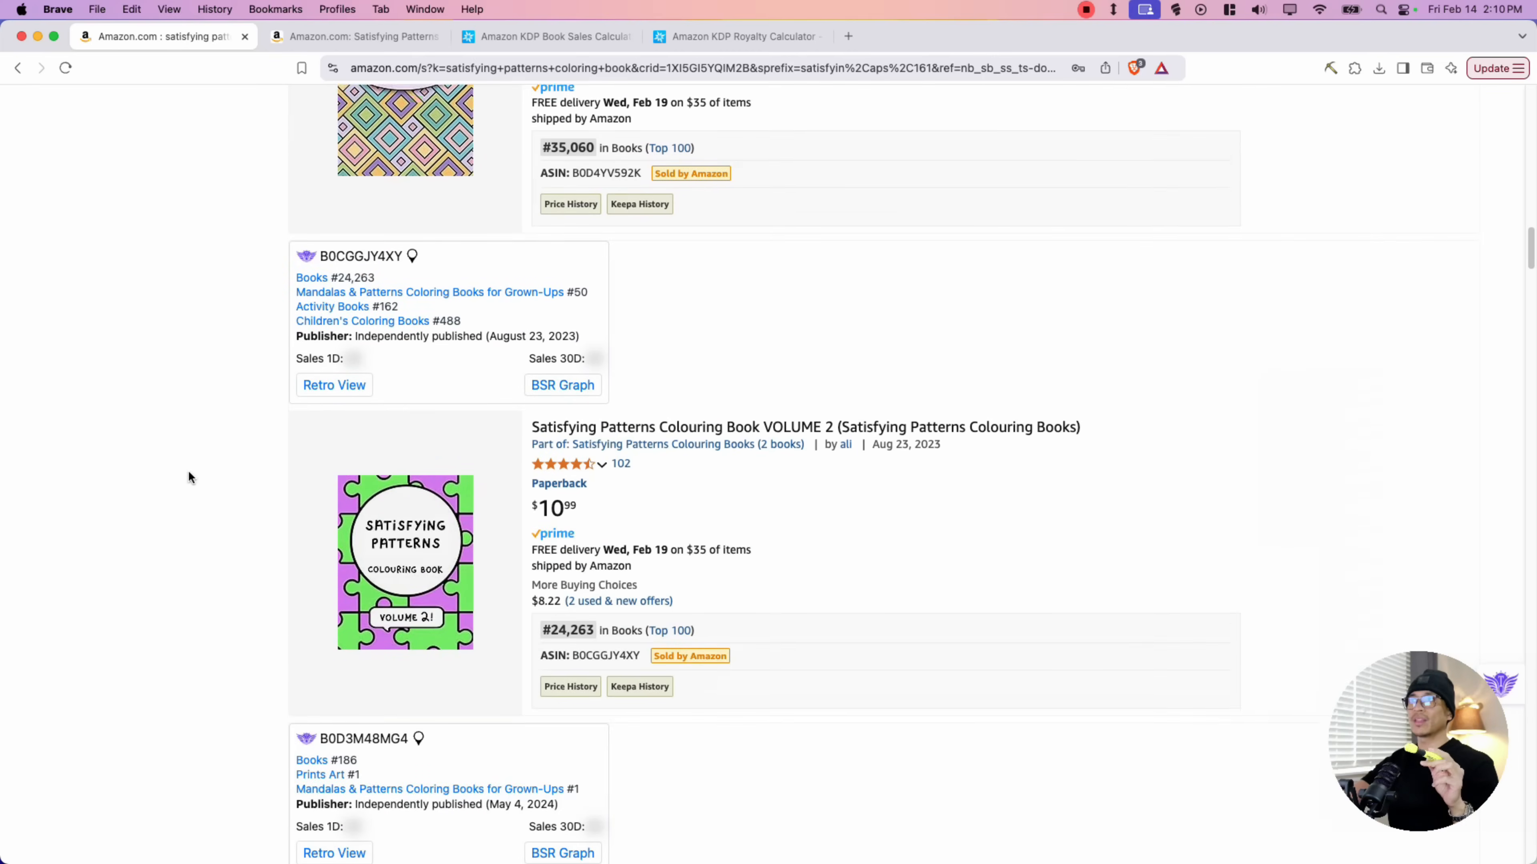
mouse_move(415, 504)
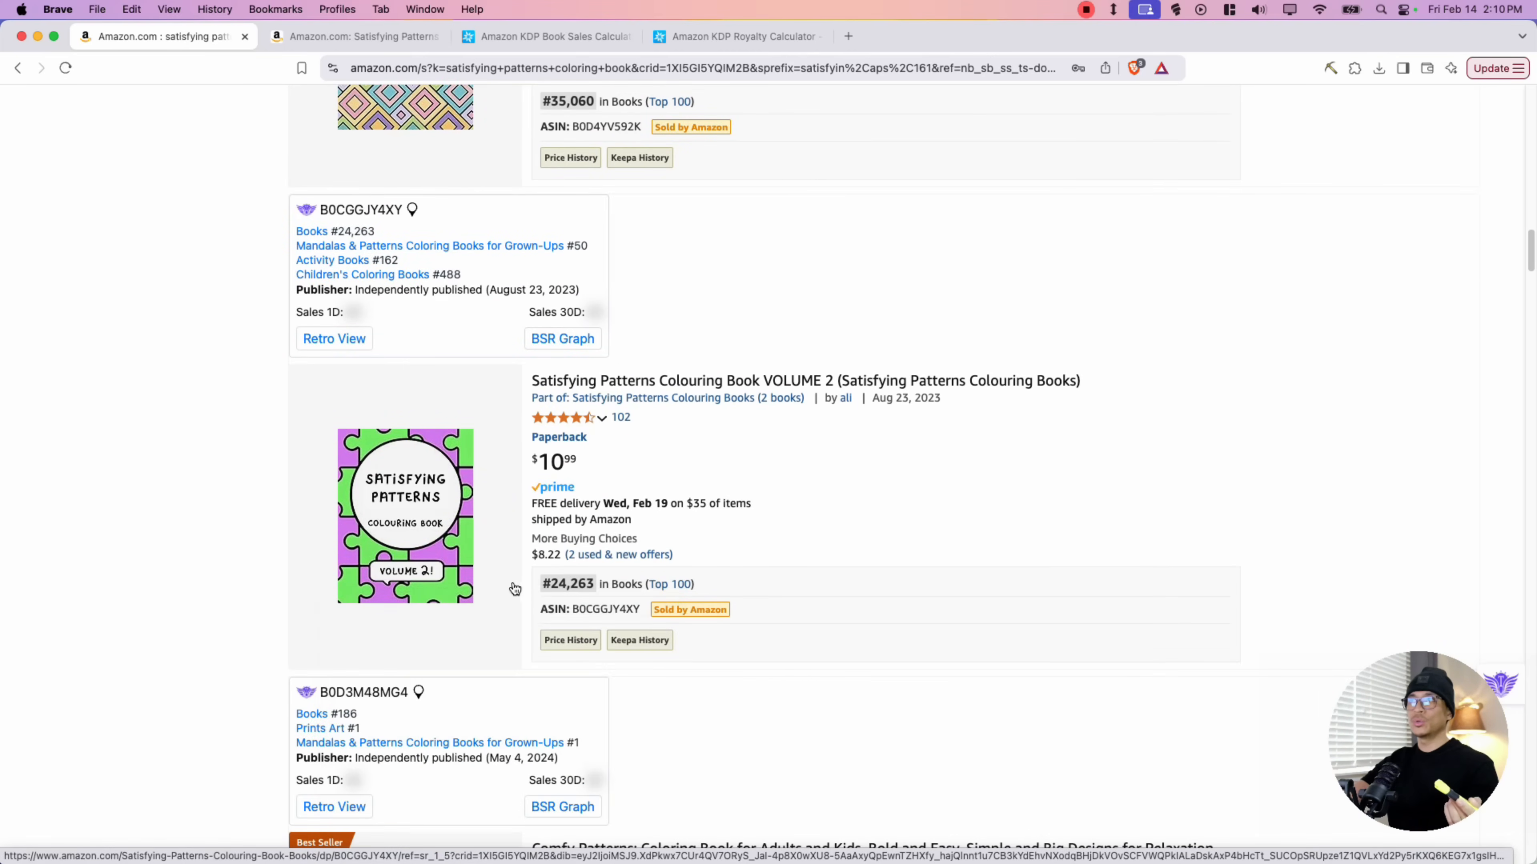
scroll(502, 590, "down", 2)
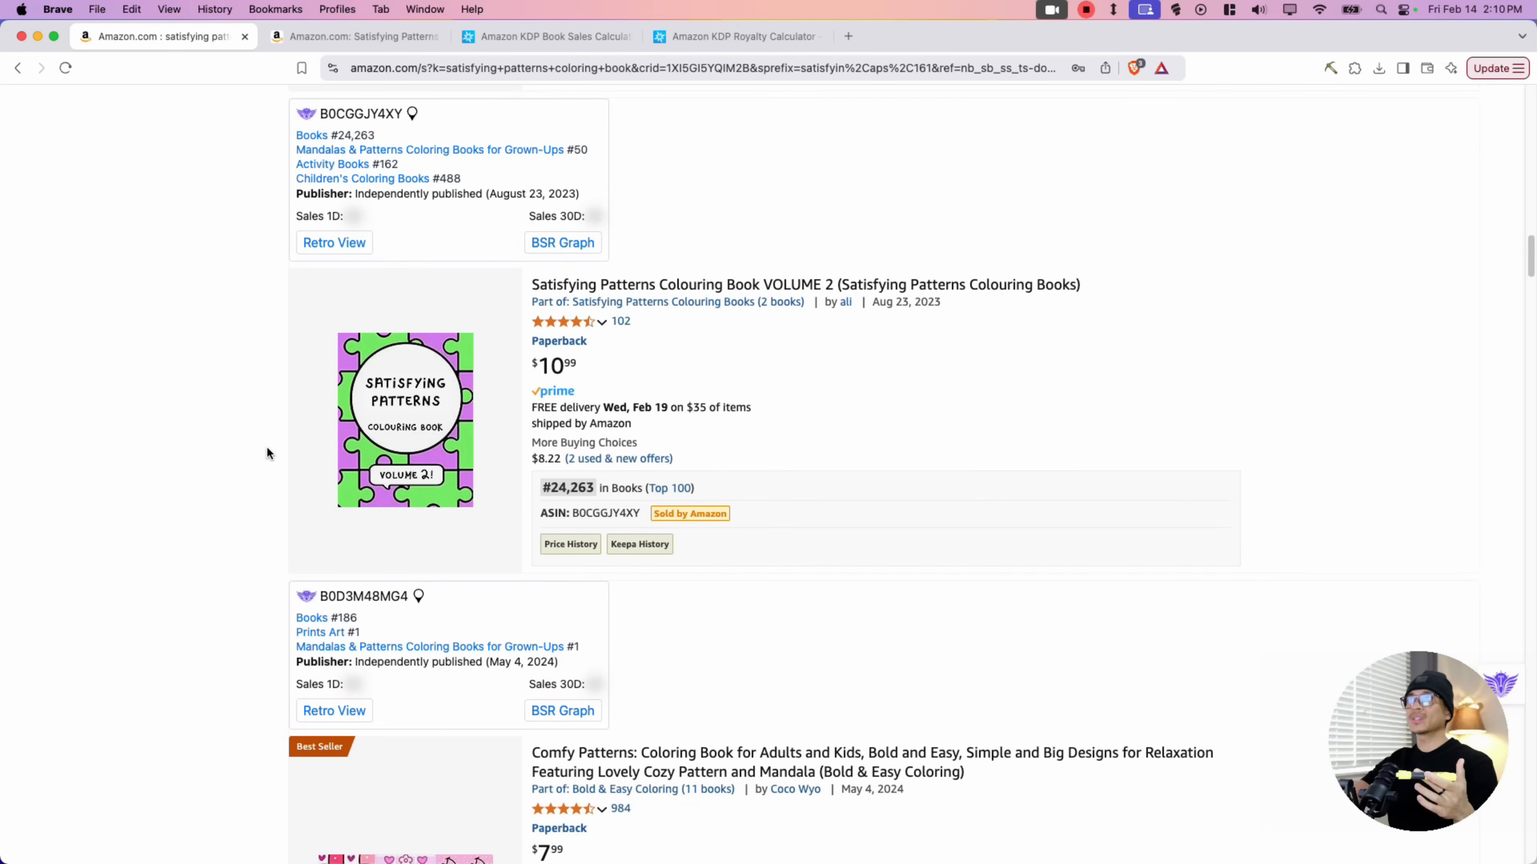
Examine the covers, prices, reviews and product details of the remaining satisfying patterns competitors on the results page.
scroll(266, 445, "down", 10)
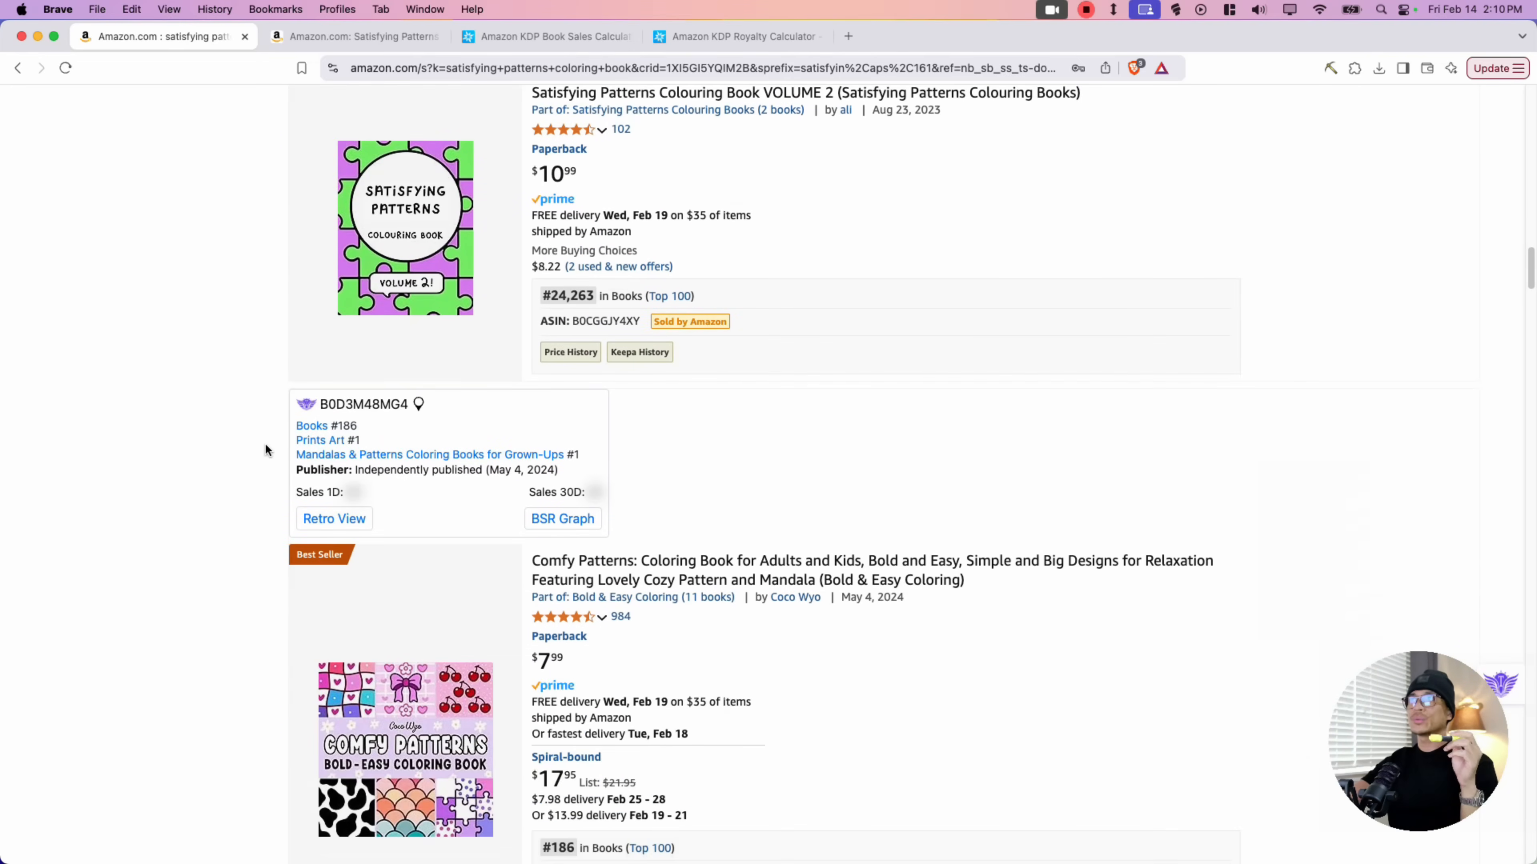
scroll(265, 467, "down", 15)
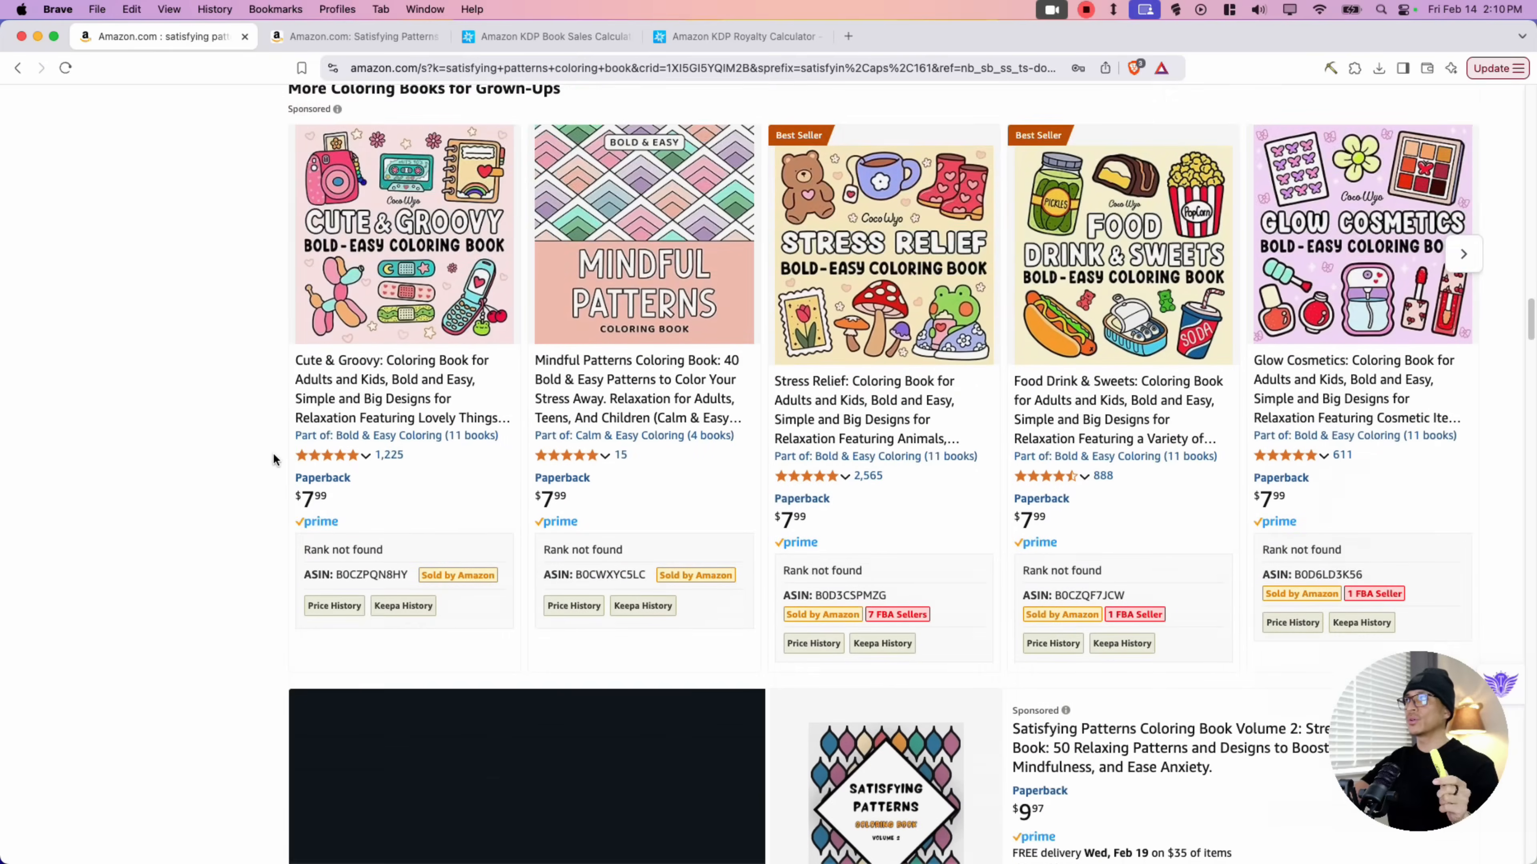
scroll(276, 453, "down", 10)
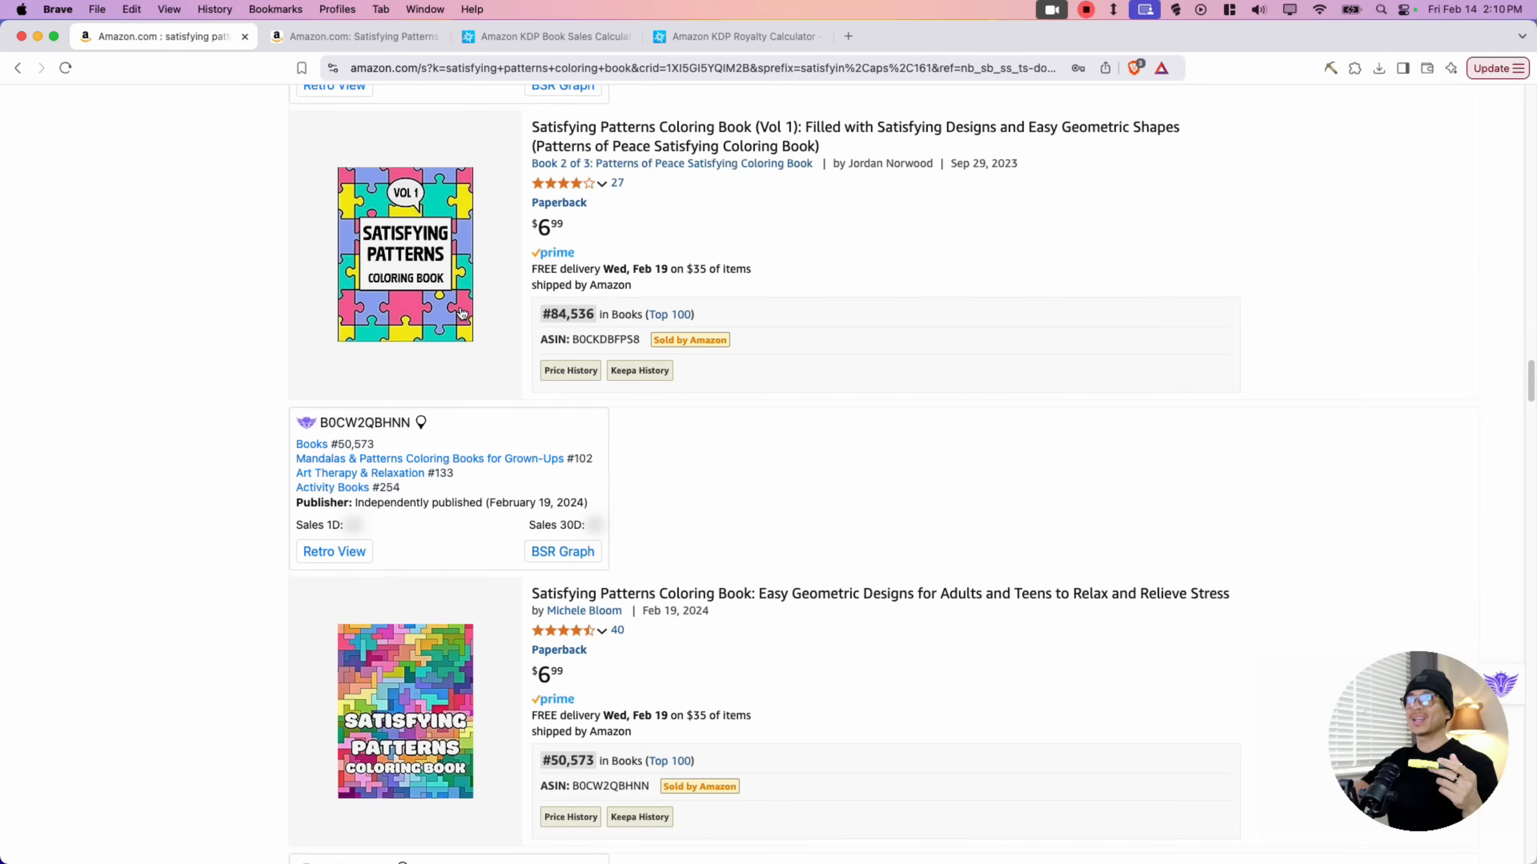
mouse_move(397, 254)
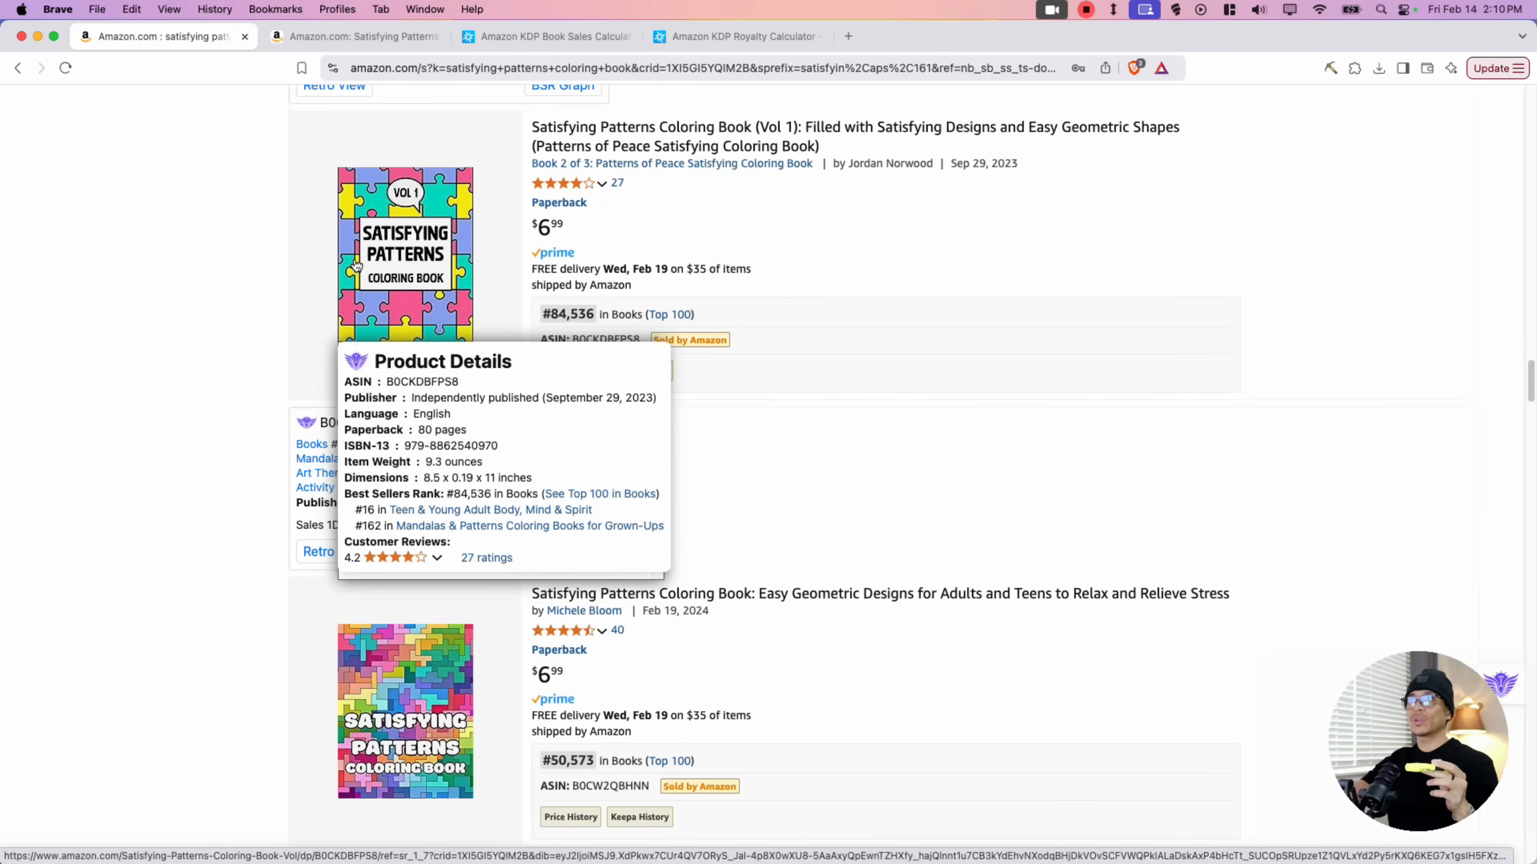
scroll(367, 262, "down", 6)
mouse_move(380, 341)
scroll(398, 336, "down", 7)
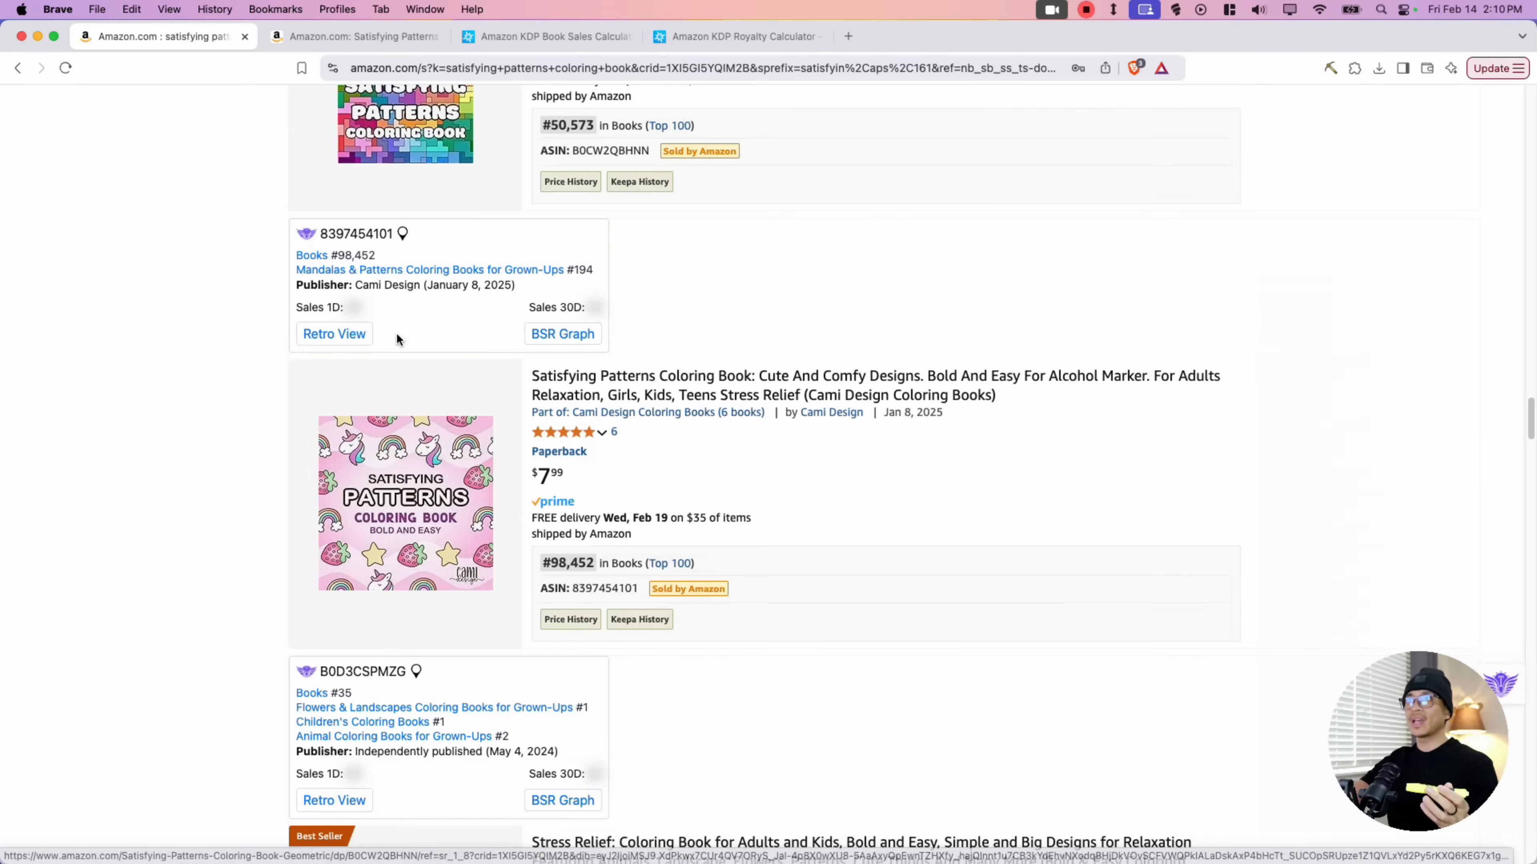
mouse_move(437, 339)
scroll(437, 339, "down", 15)
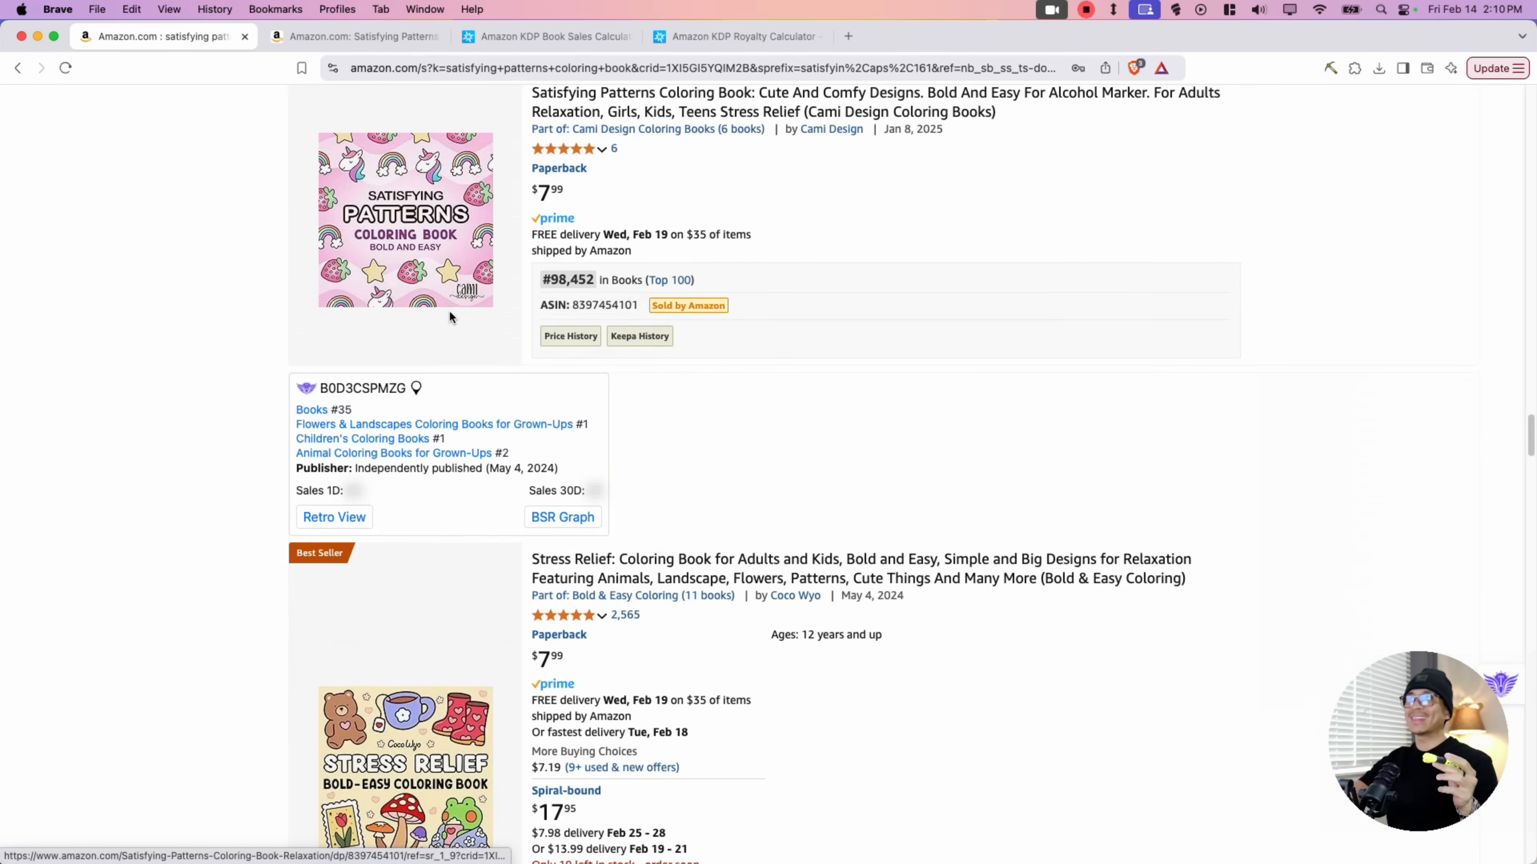
scroll(307, 398, "down", 15)
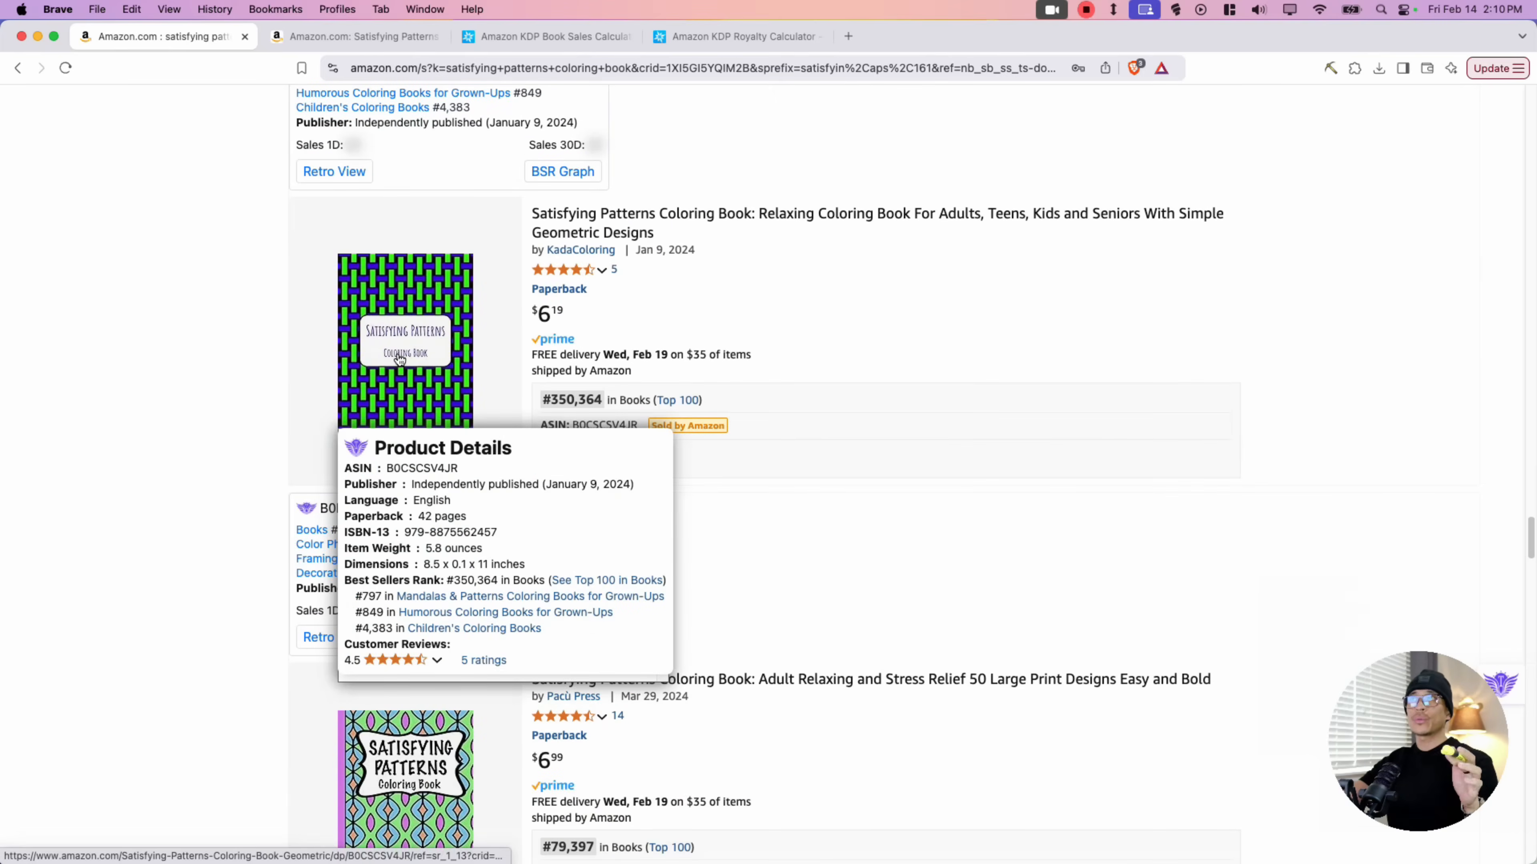
scroll(310, 356, "down", 6)
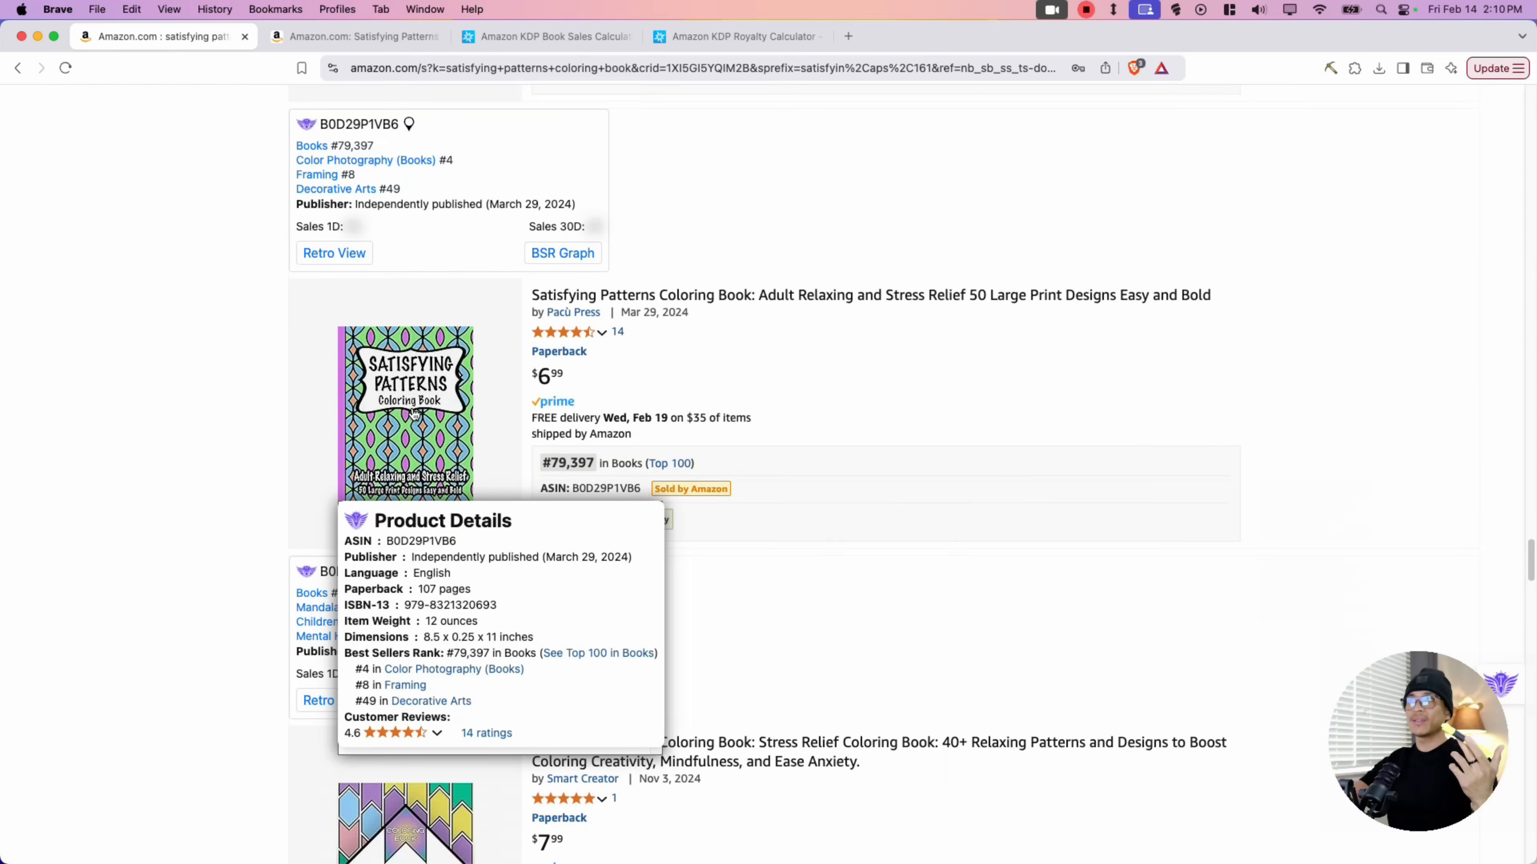
scroll(257, 377, "down", 8)
scroll(258, 379, "down", 15)
scroll(241, 412, "down", 12)
scroll(249, 402, "down", 16)
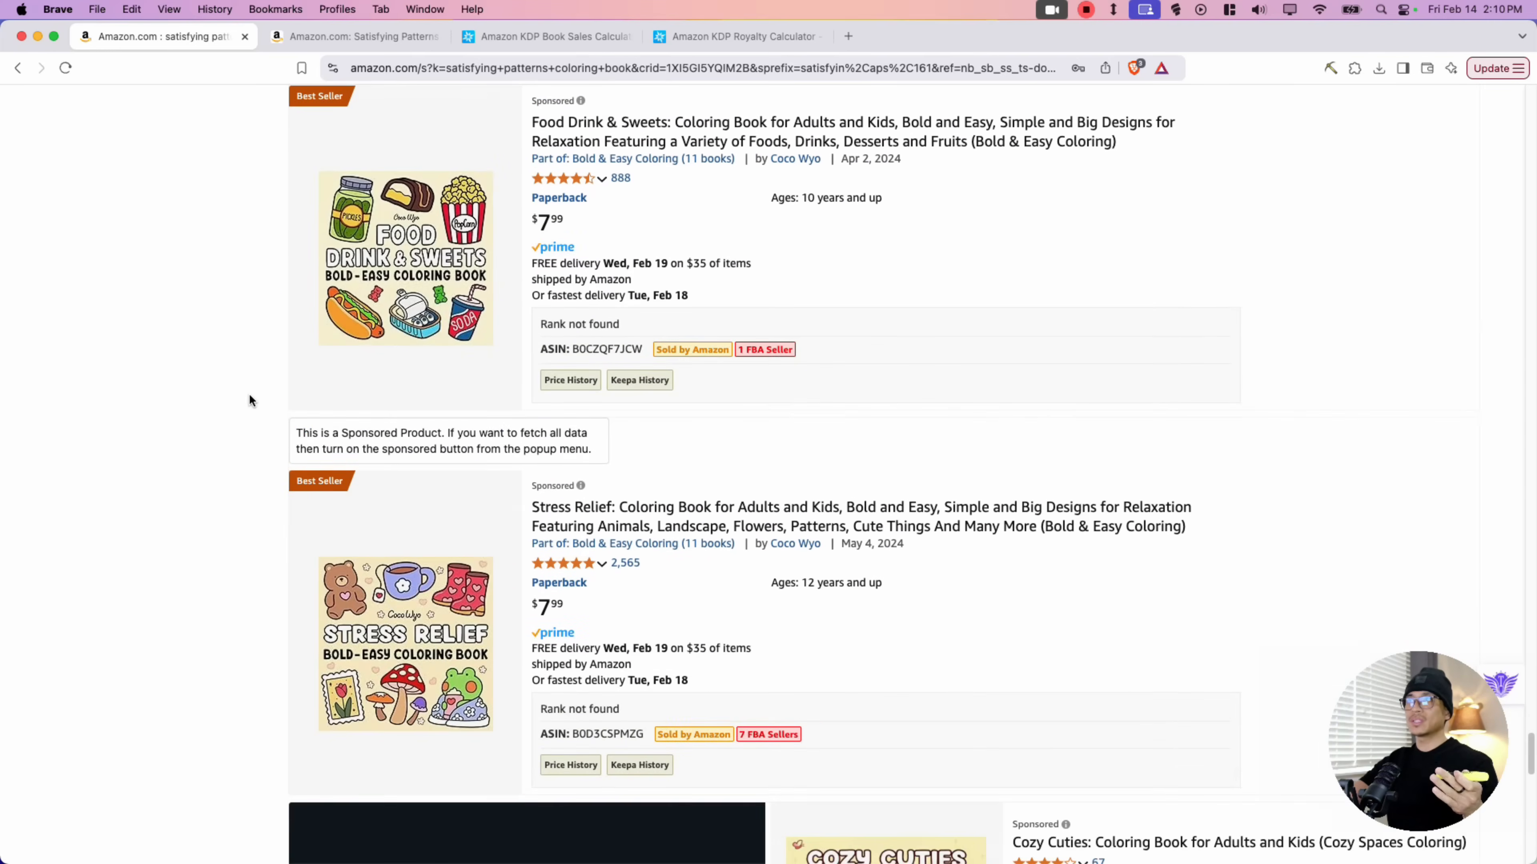
scroll(248, 393, "down", 10)
scroll(357, 402, "up", 10)
scroll(286, 544, "down", 4)
Return to the results summary and highlight the "satisfying patterns coloring book" search phrase.
scroll(286, 545, "up", 20)
scroll(280, 542, "up", 2)
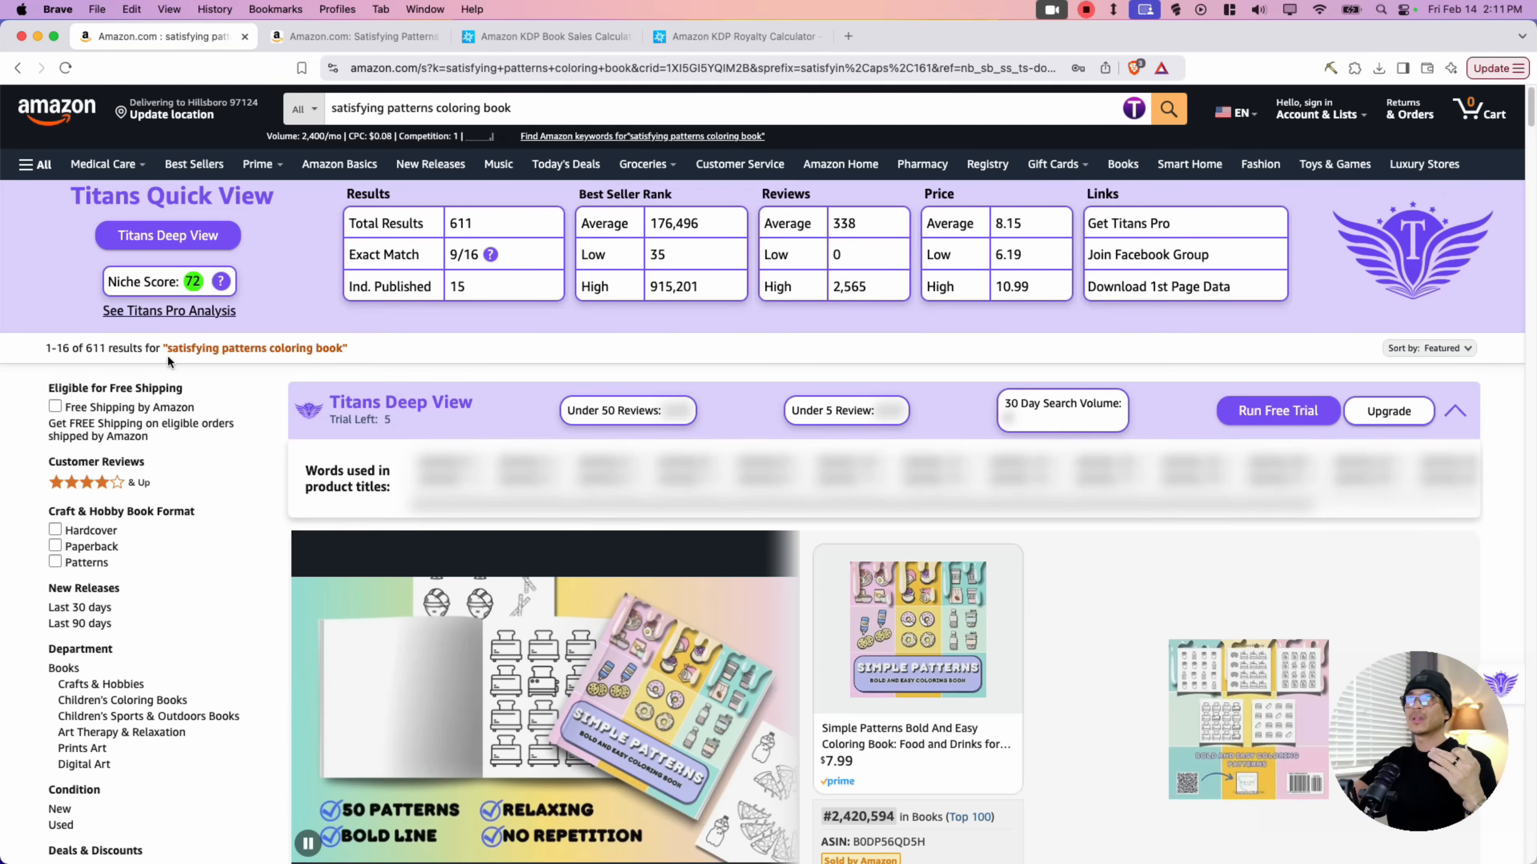
left_click_drag(163, 350, 329, 349)
scroll(213, 439, "down", 15)
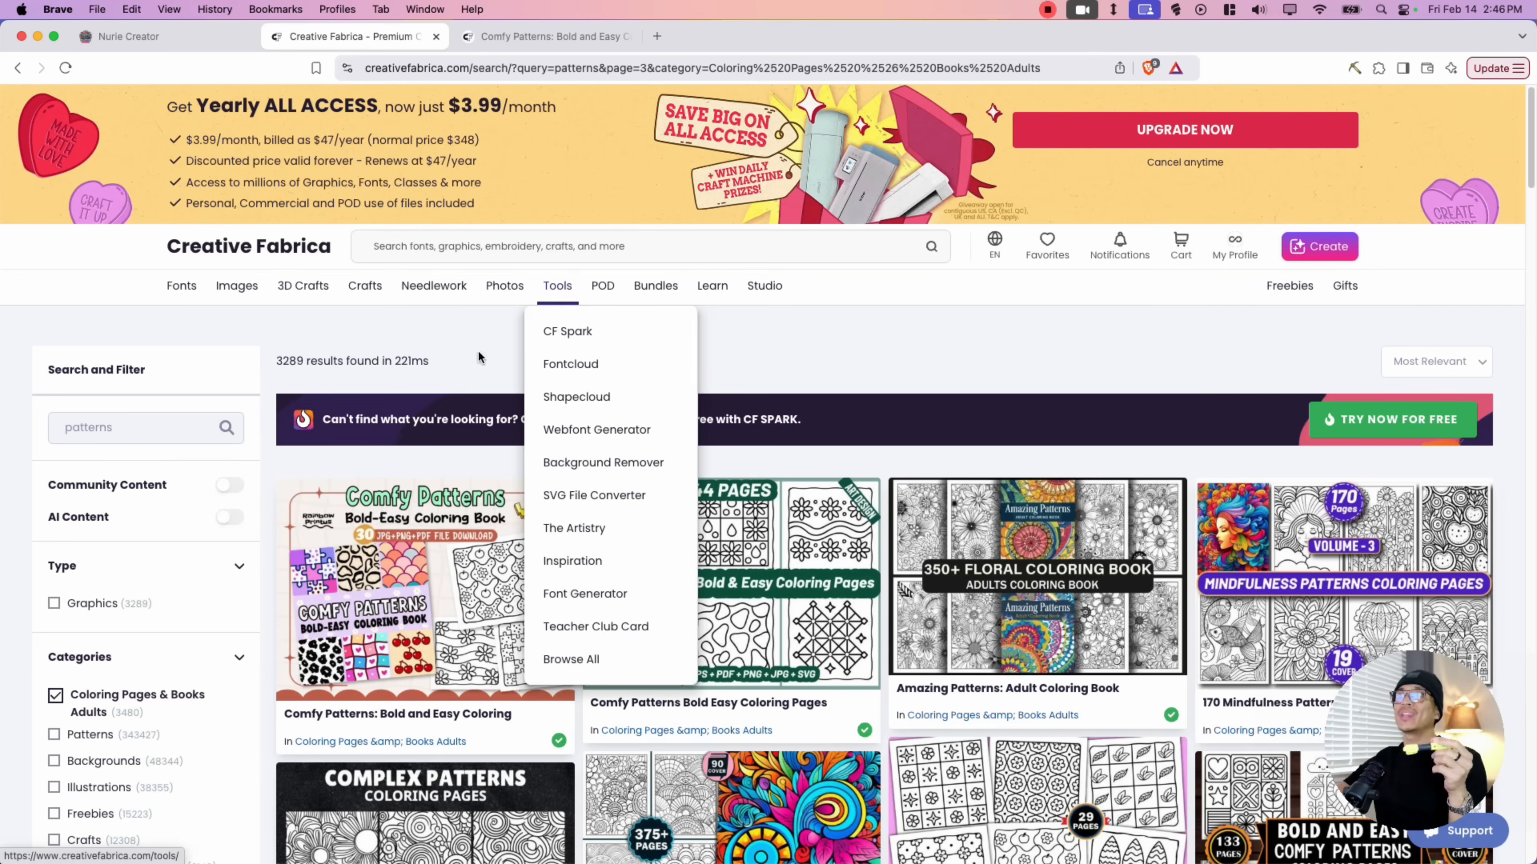
Examine Creative Fabrica's adult coloring page results for "patterns" and view the Comfy Patterns: Bold and Easy Coloring product page.
scroll(1042, 429, "down", 10)
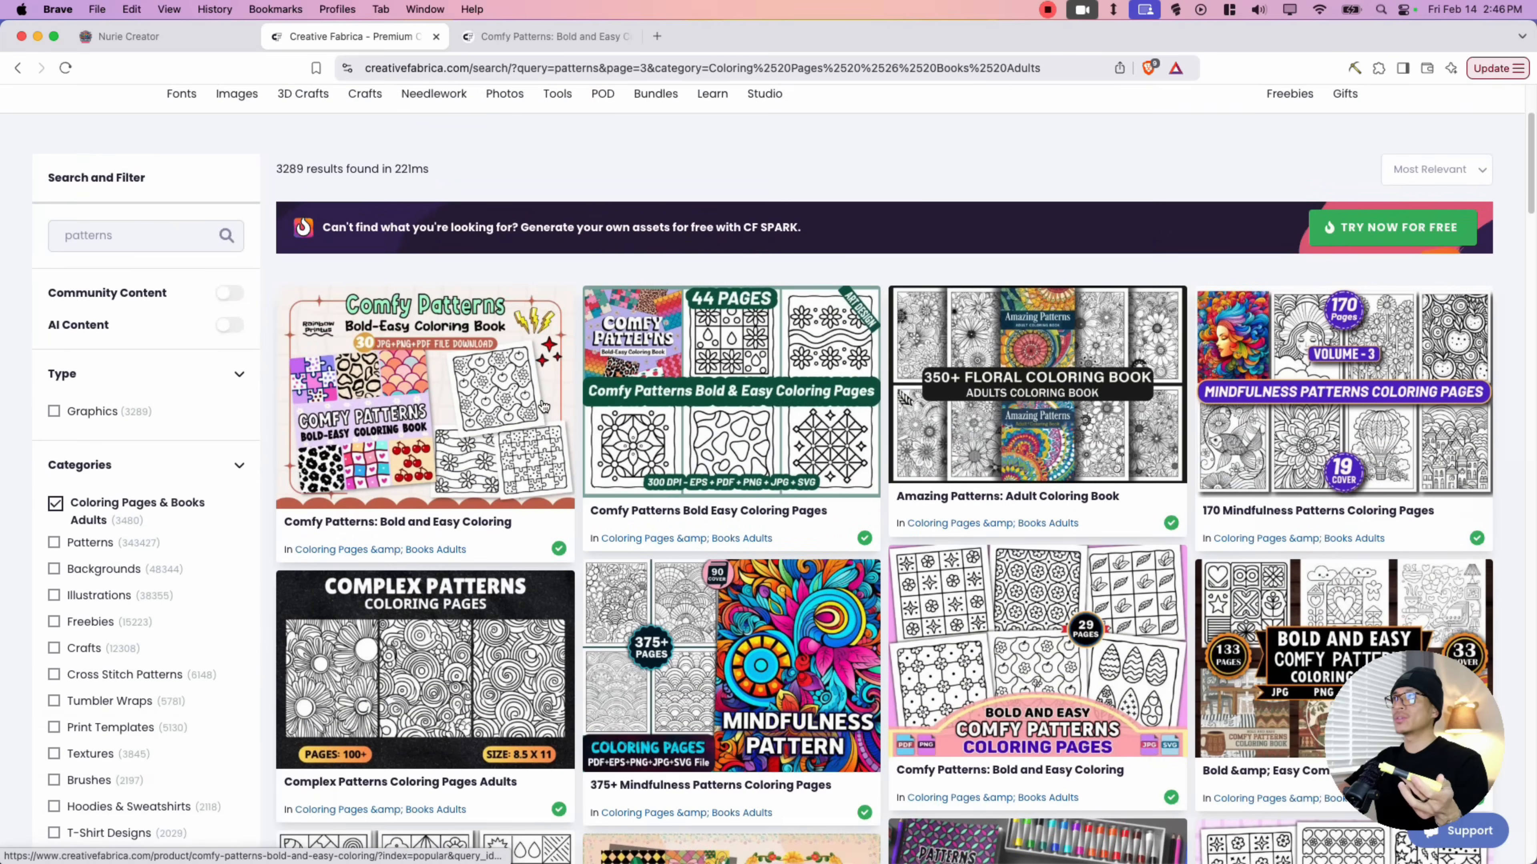
scroll(958, 436, "down", 5)
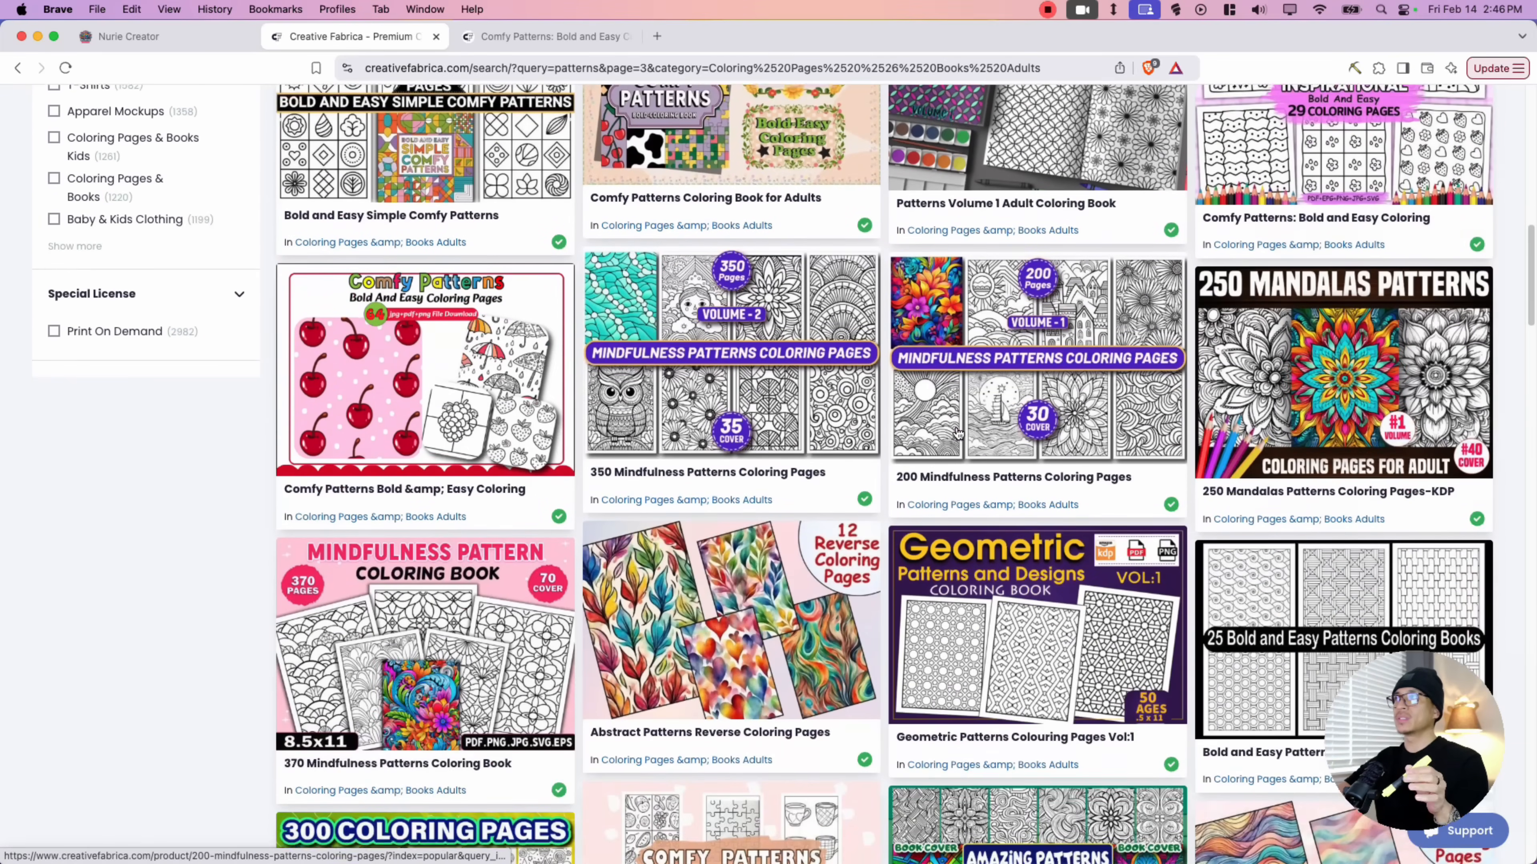
scroll(957, 431, "down", 5)
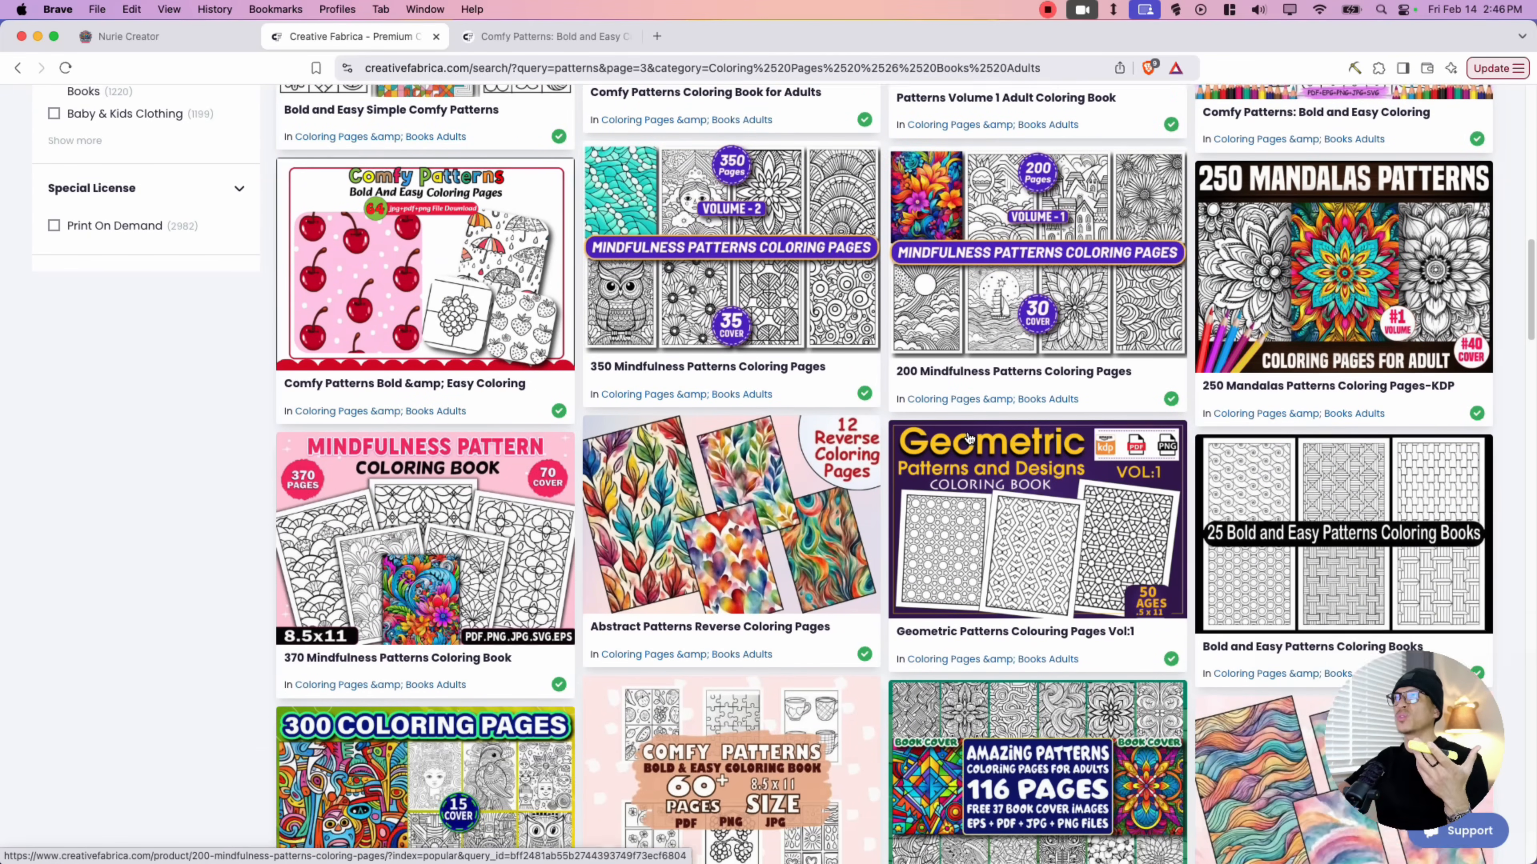
scroll(988, 467, "down", 9)
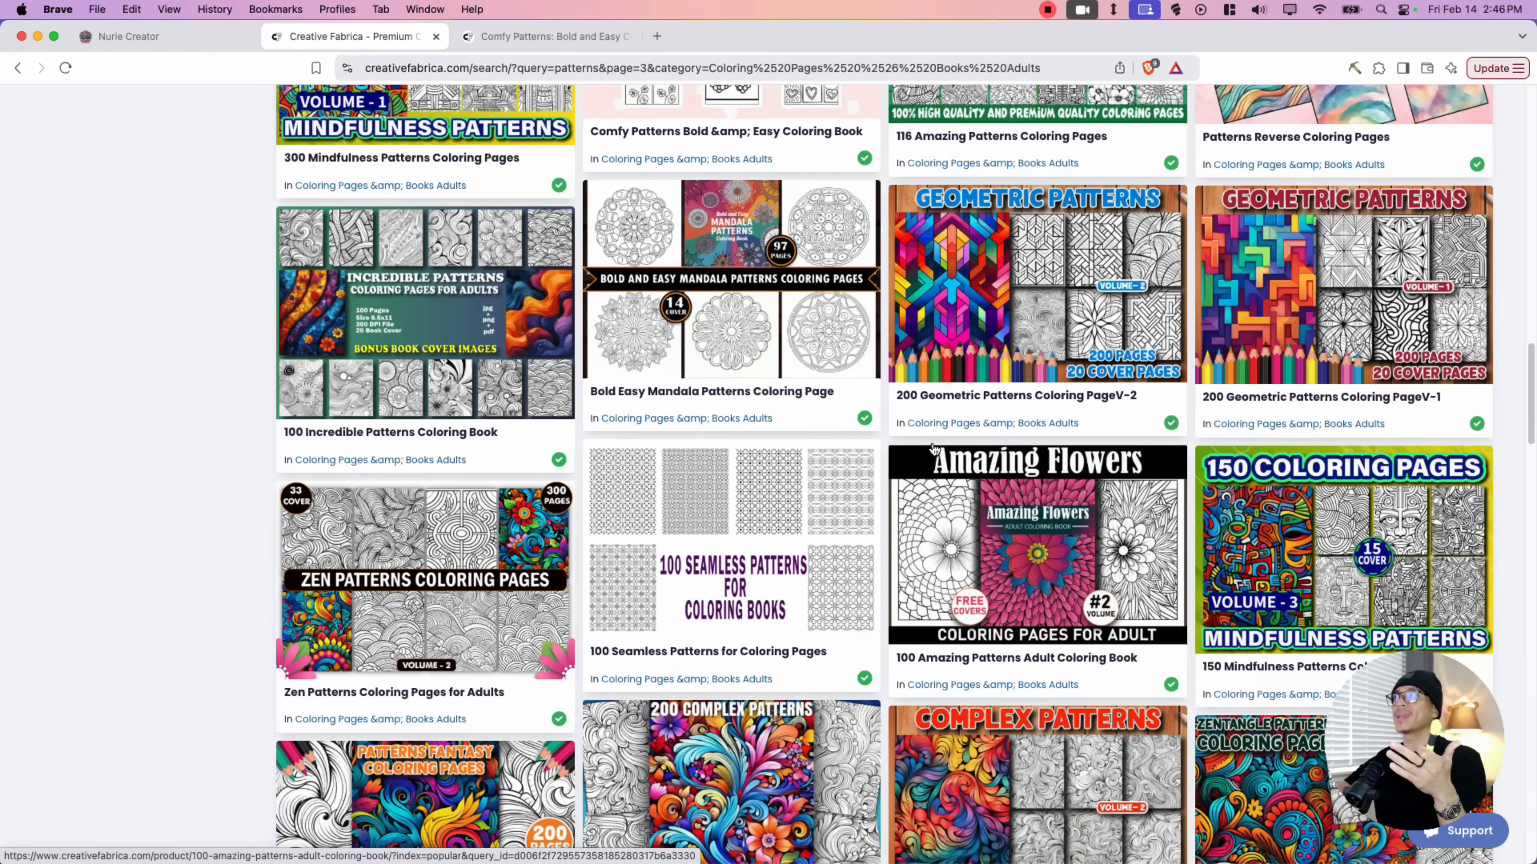
scroll(934, 447, "up", 2)
scroll(883, 455, "down", 9)
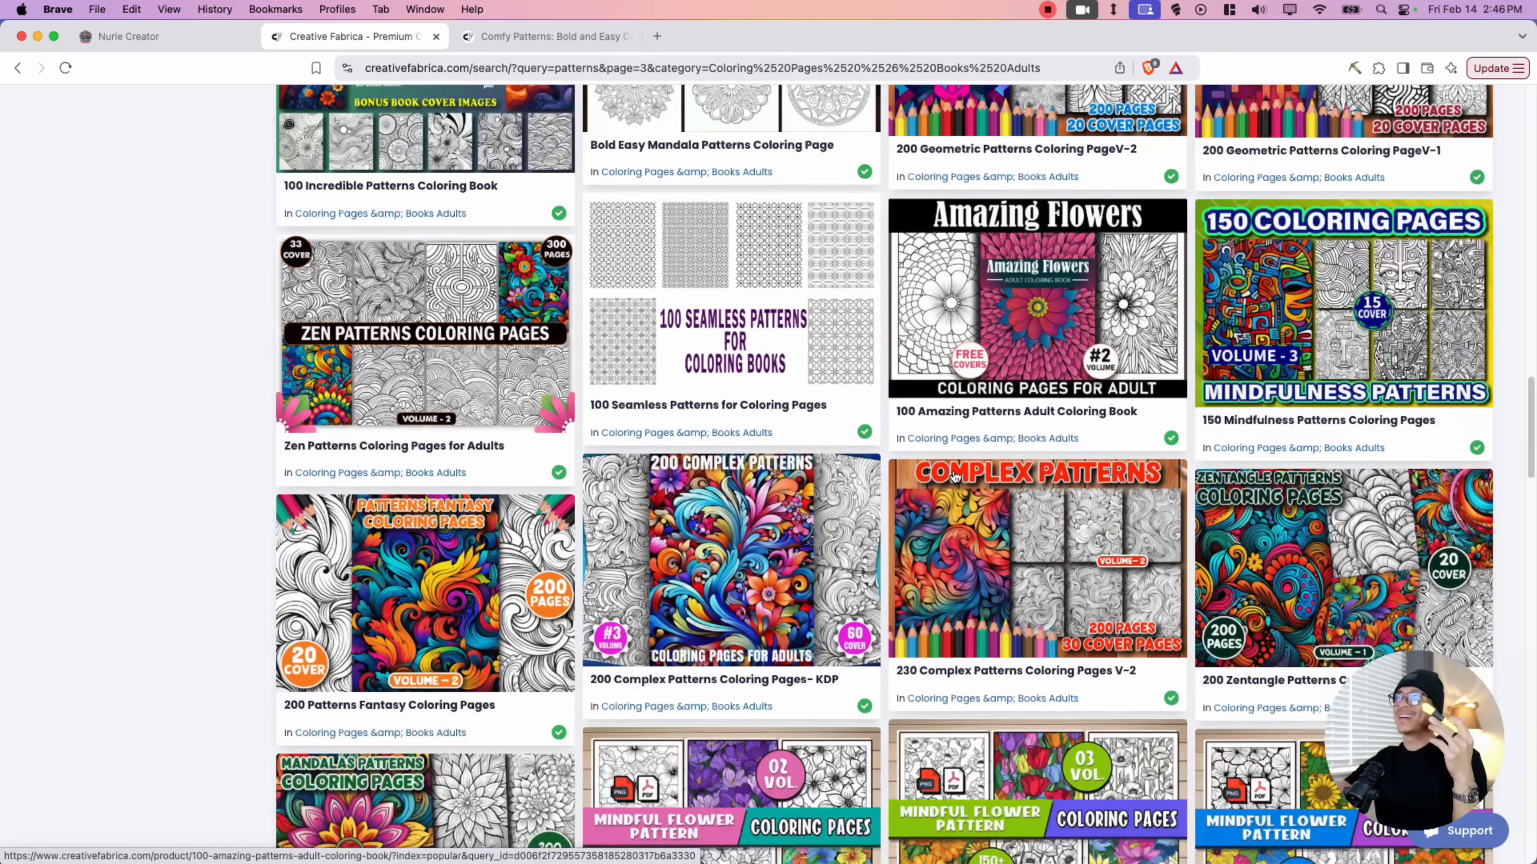
scroll(840, 464, "up", 20)
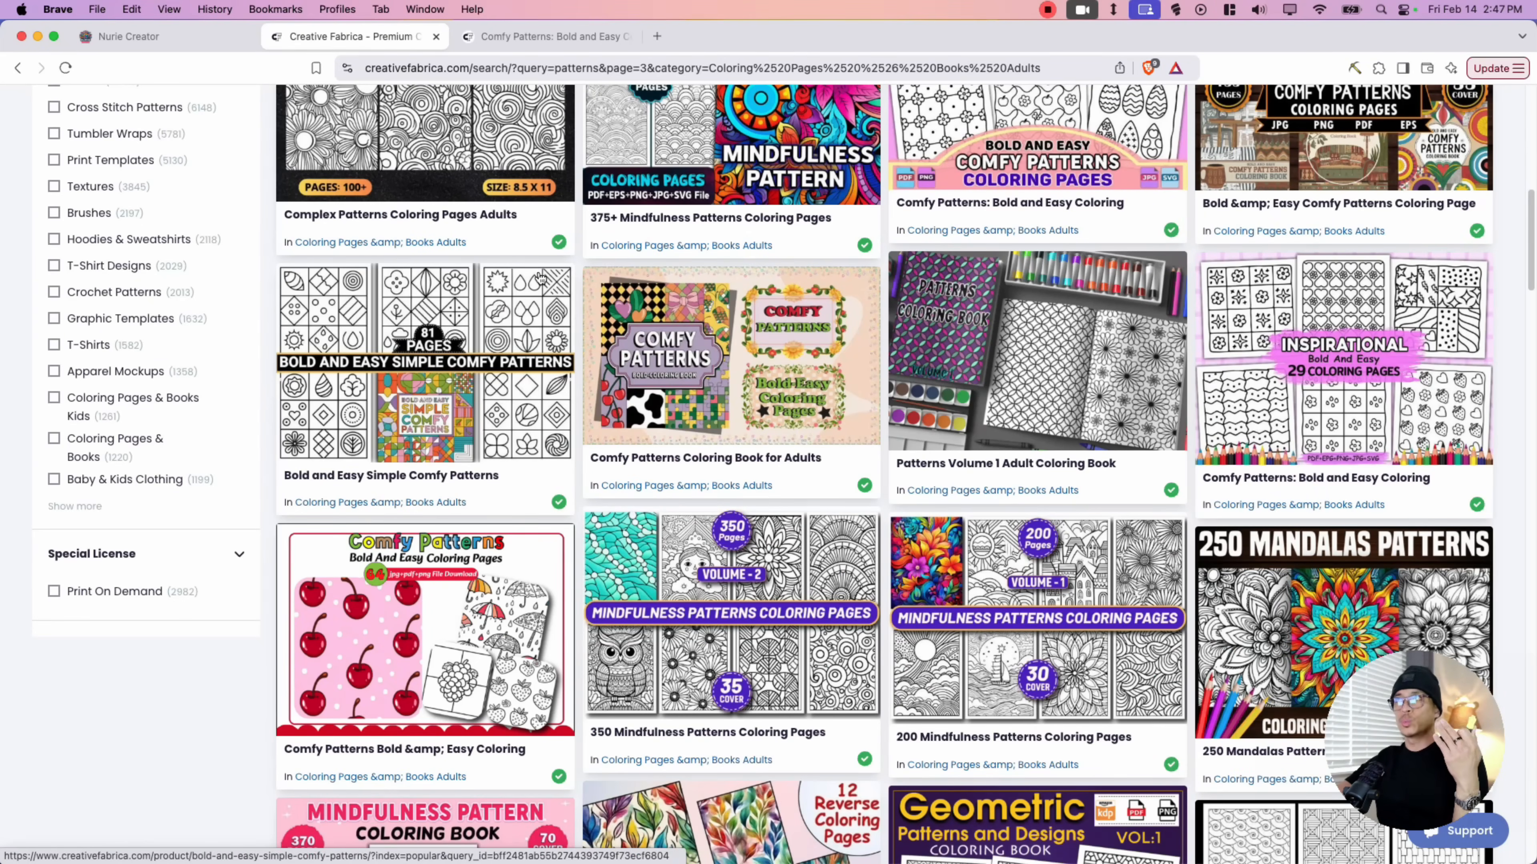
scroll(545, 272, "up", 12)
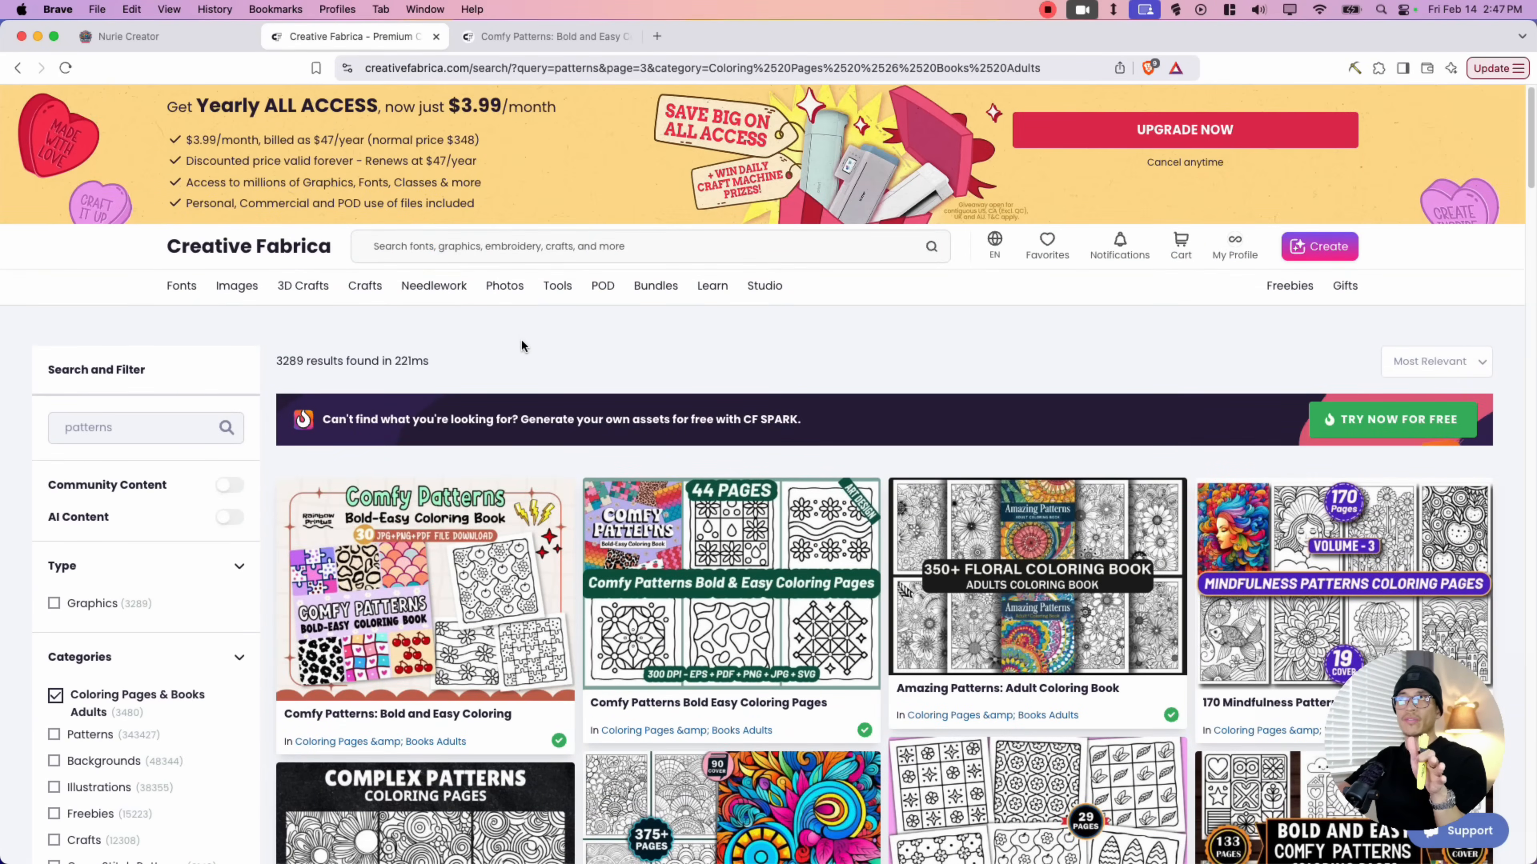
left_click(545, 36)
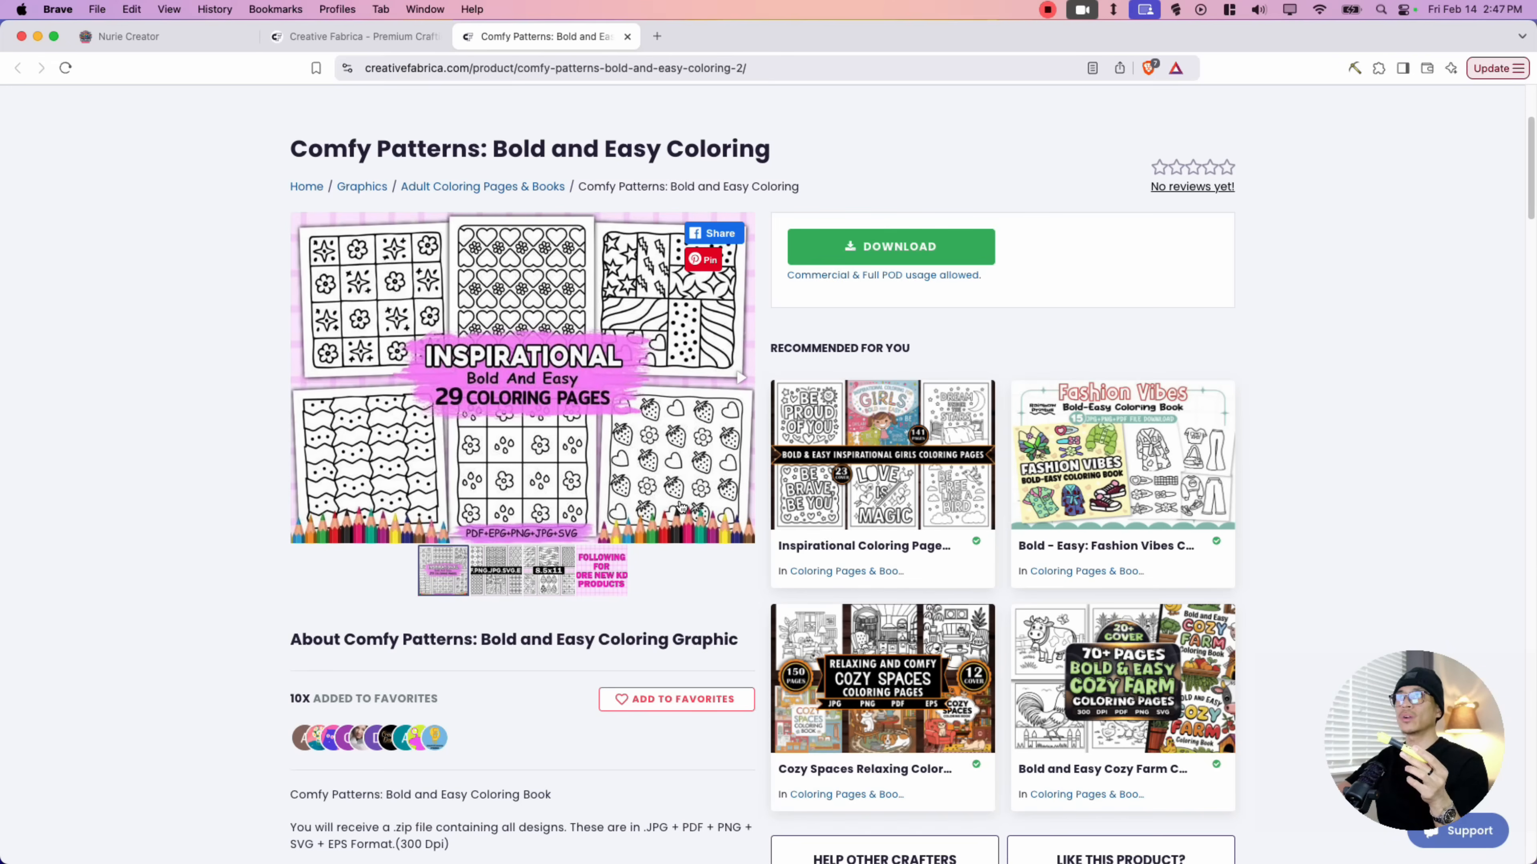
Switch to Nurie Creator and review the Freestyle AI Generation prompts for bold simple clipart shapes.
key("super+1")
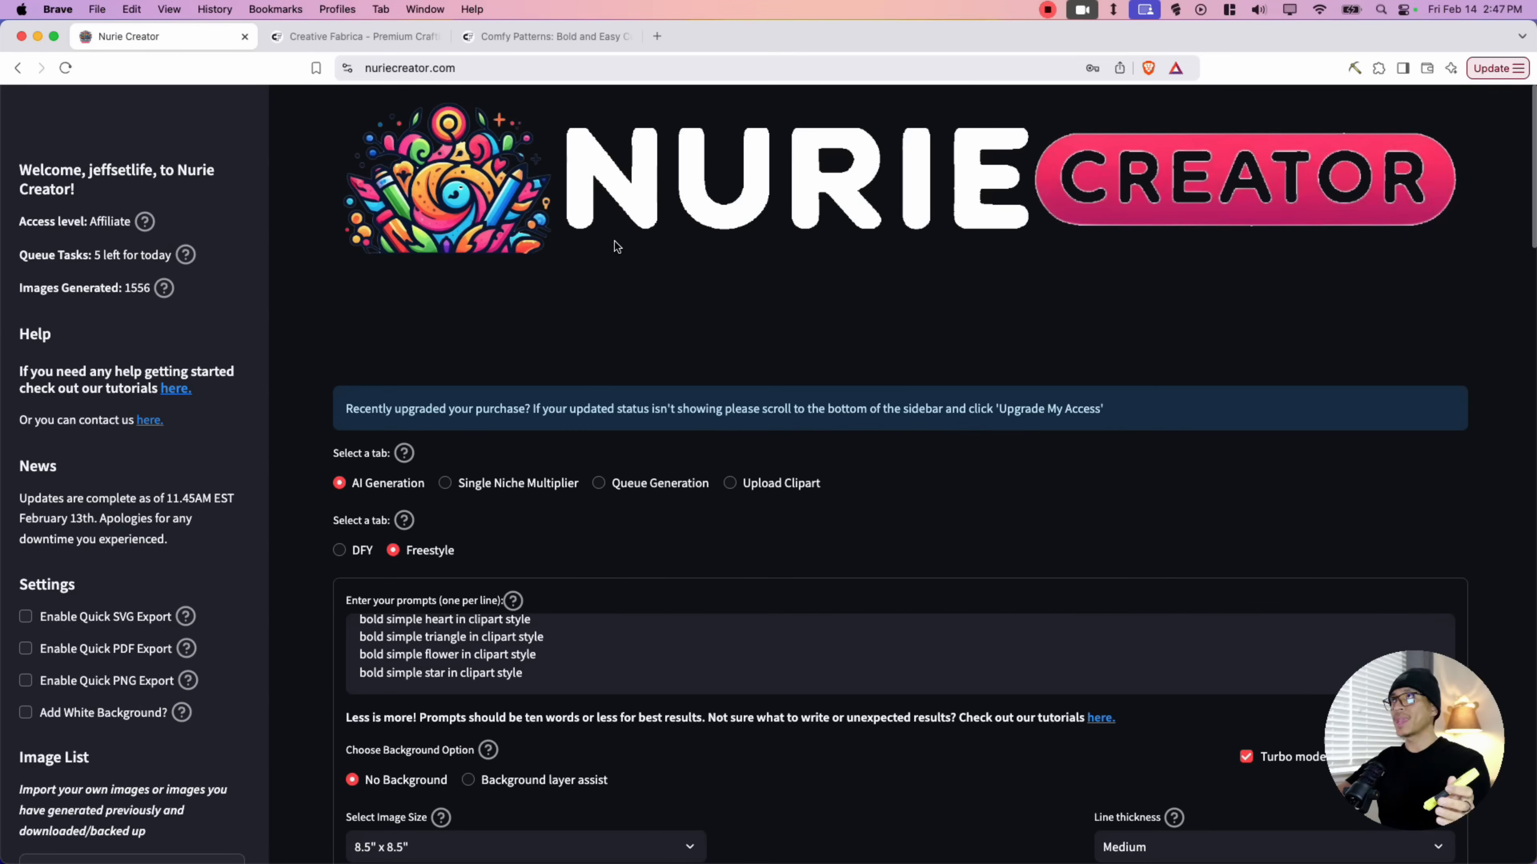
scroll(691, 466, "down", 5)
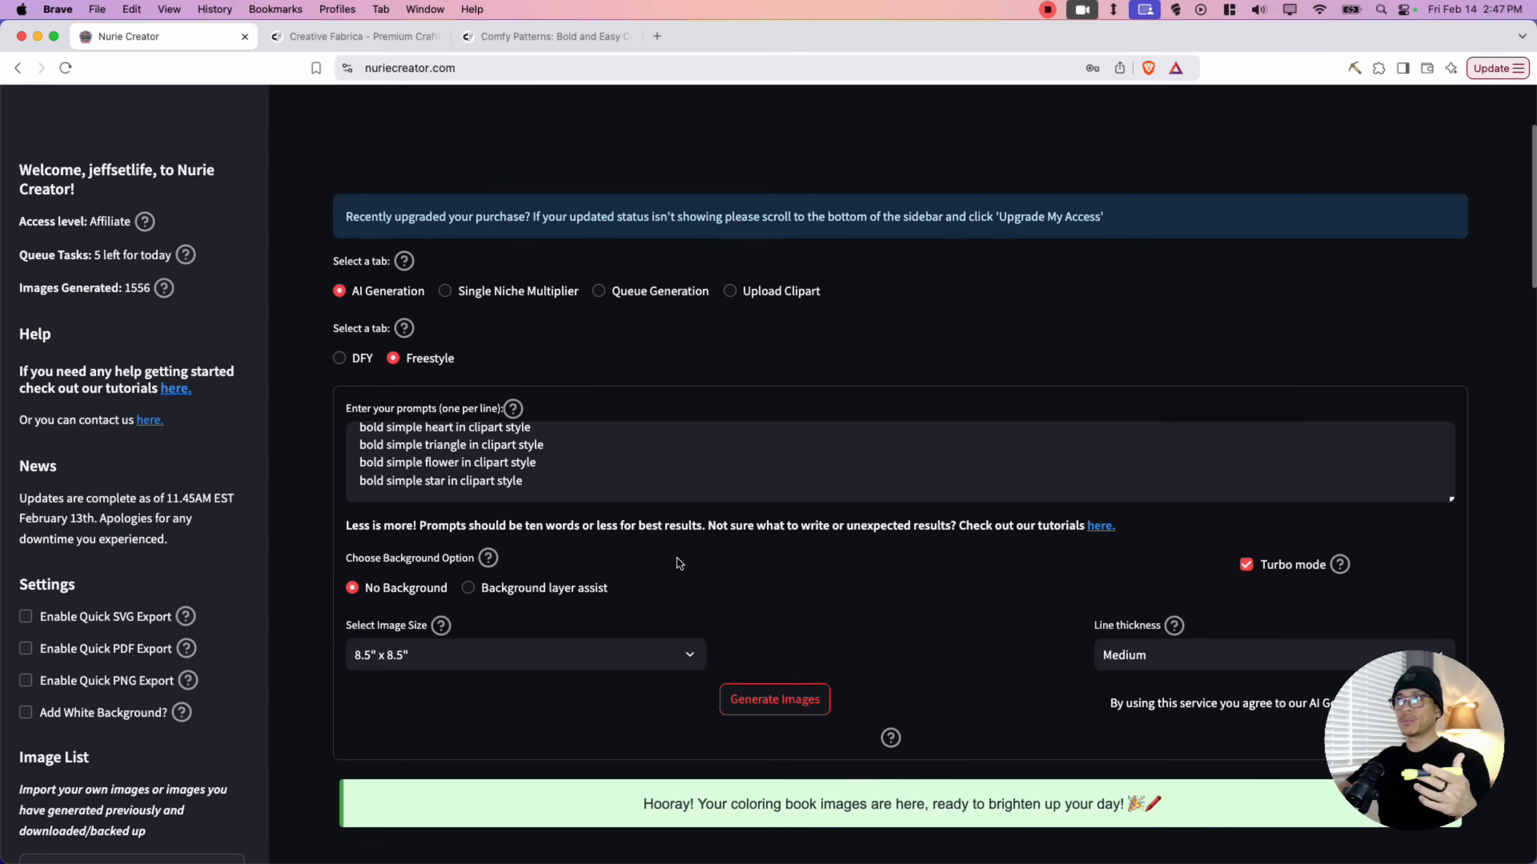
scroll(404, 458, "up", 1)
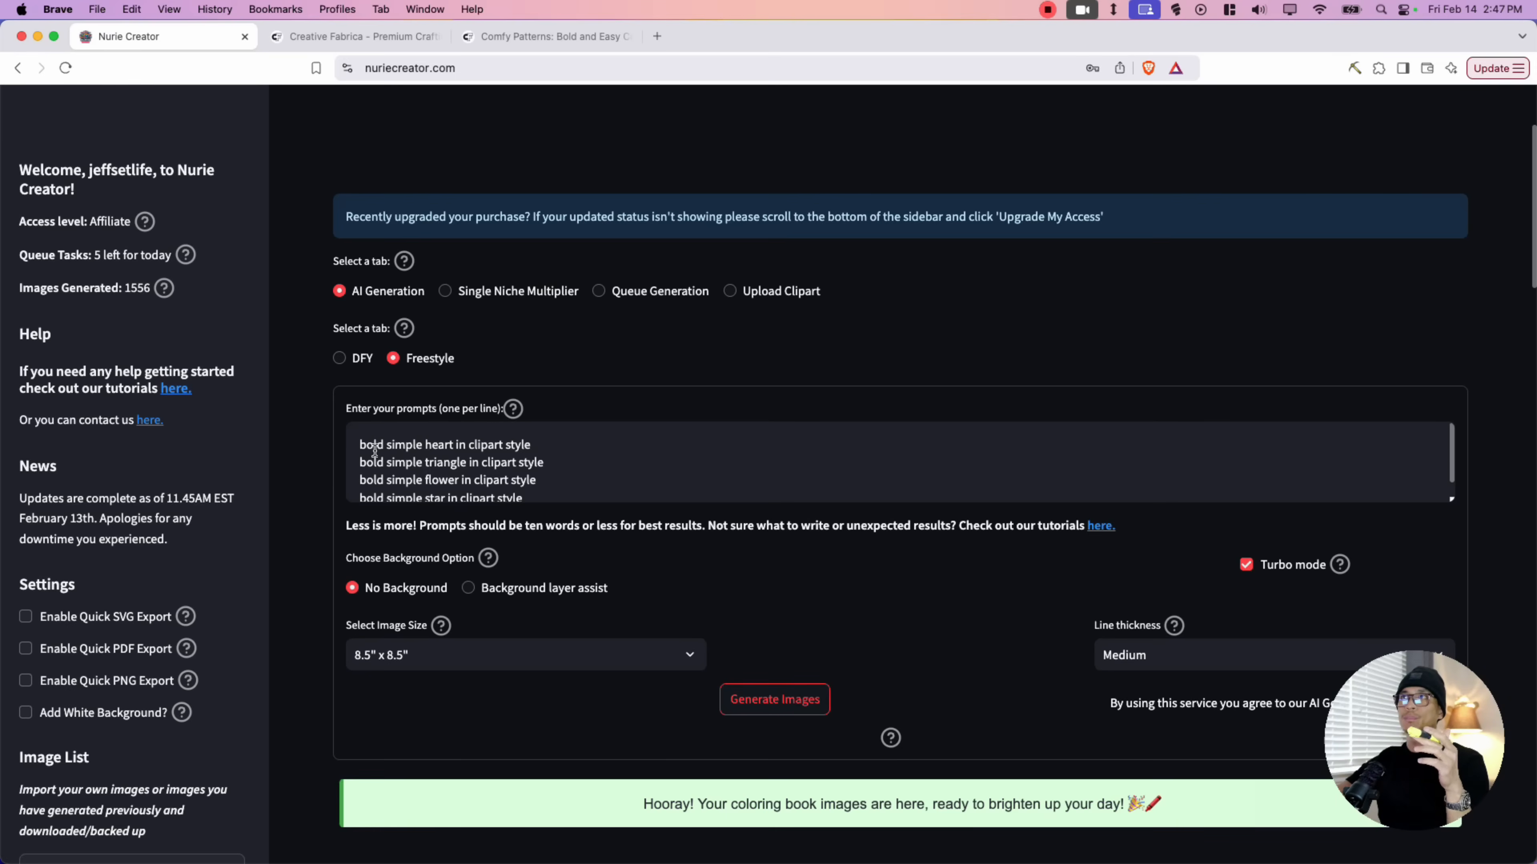
Review the generated heart, triangle, flower and star images beneath the bold simple clipart prompts.
left_click(386, 445)
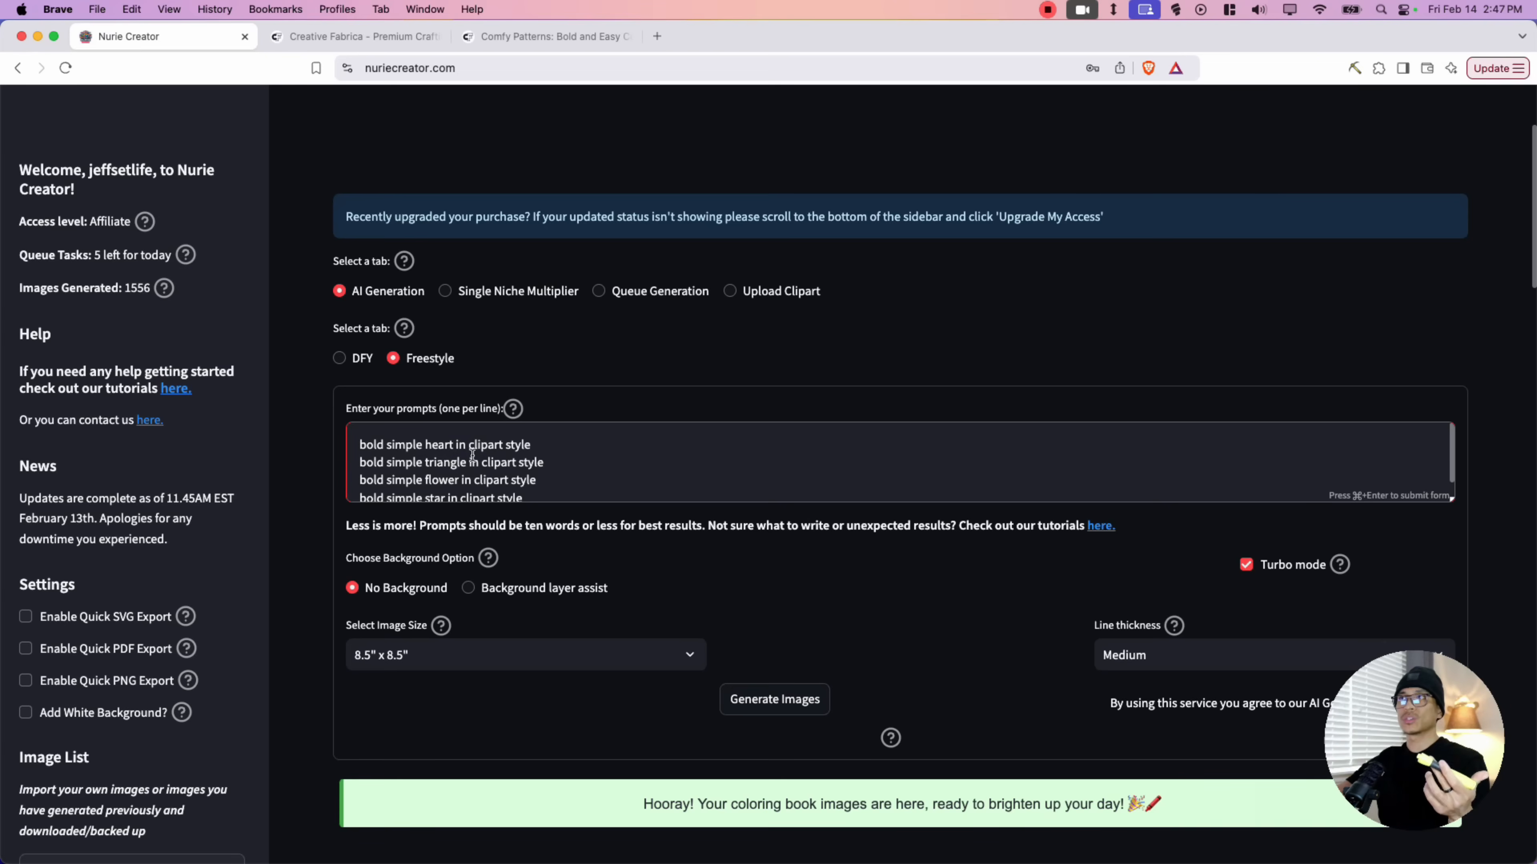
scroll(337, 530, "down", 10)
scroll(332, 525, "down", 6)
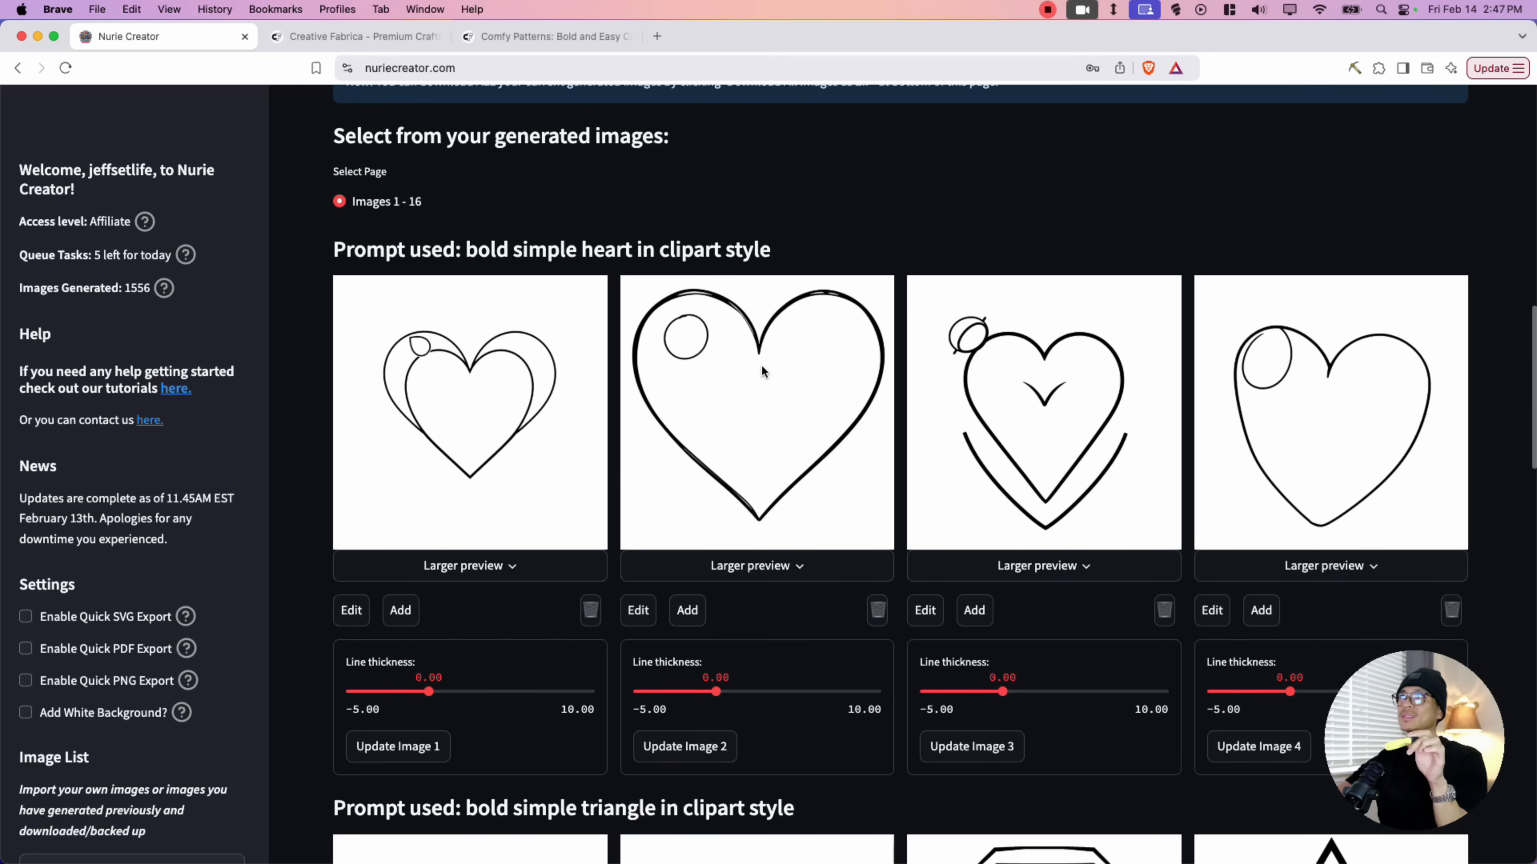
scroll(769, 371, "down", 9)
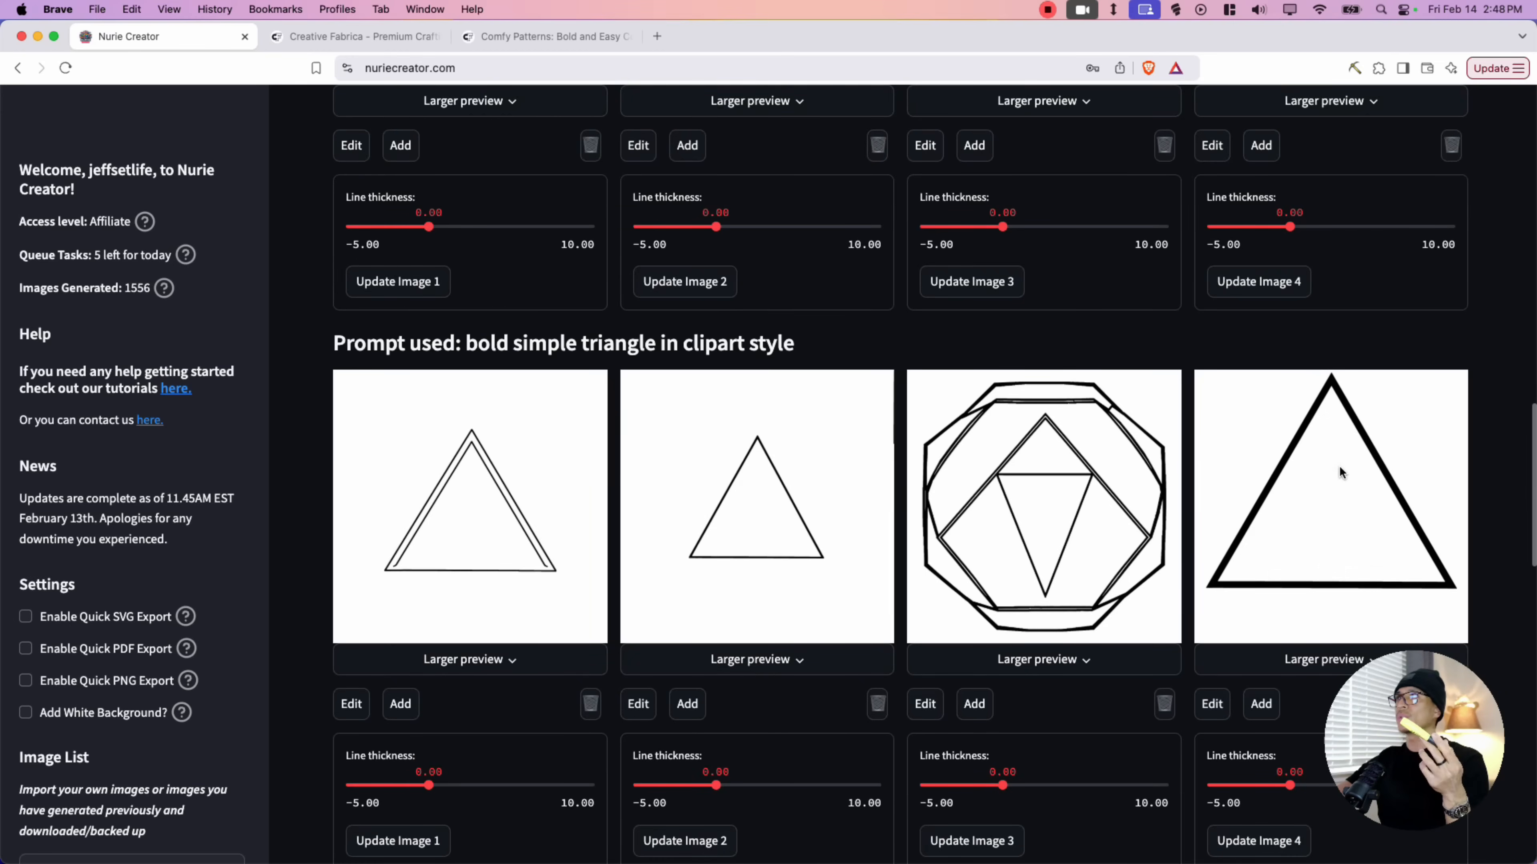
scroll(856, 437, "down", 12)
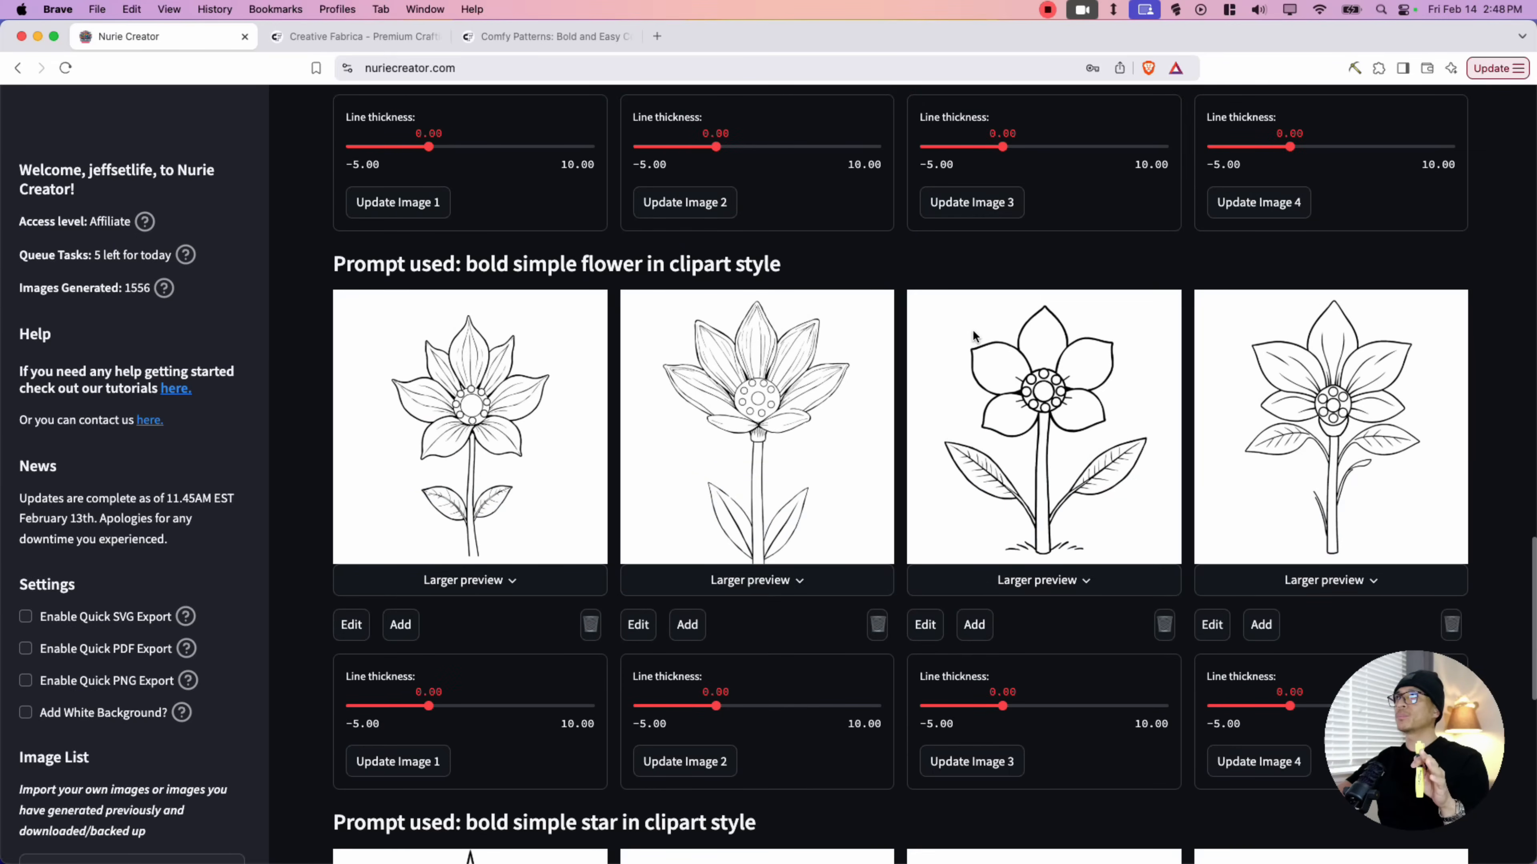
scroll(1008, 399, "down", 10)
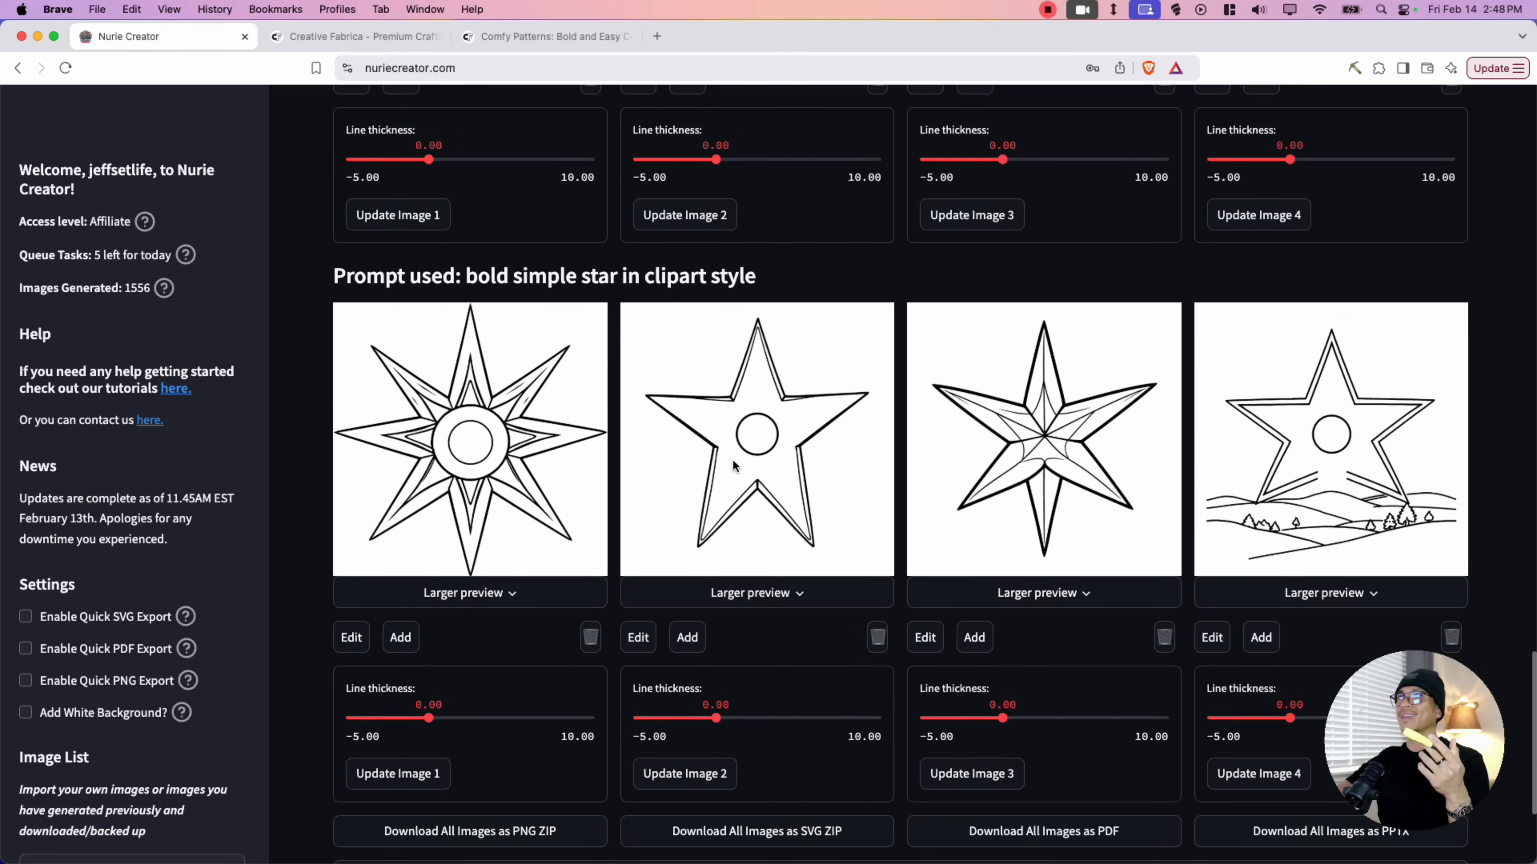
scroll(761, 465, "down", 4)
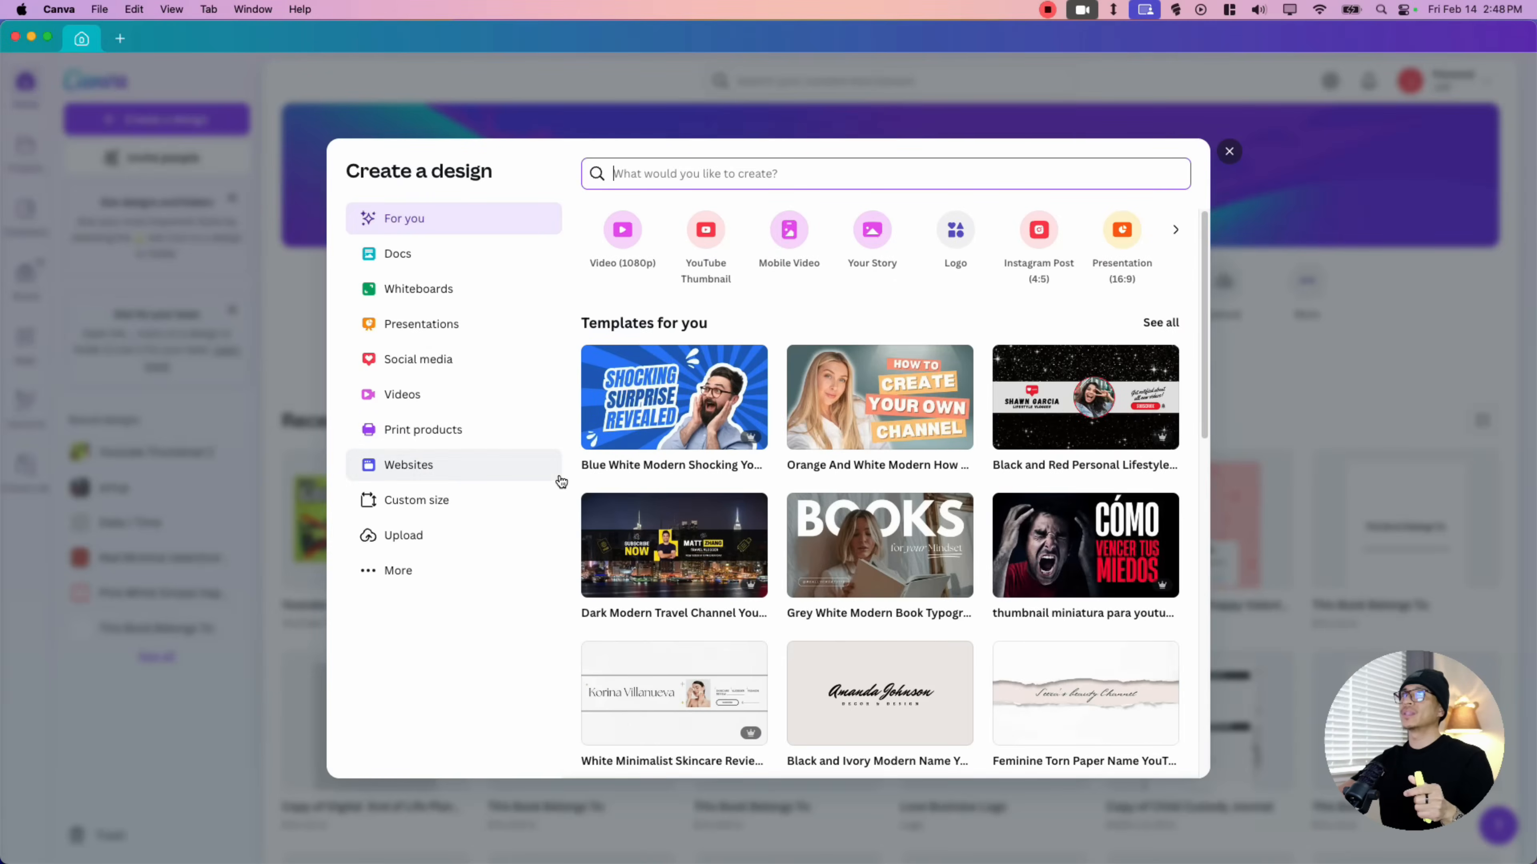
Switch to Canva and create a custom-size design measuring 8.5 × 11 in.
left_click(440, 504)
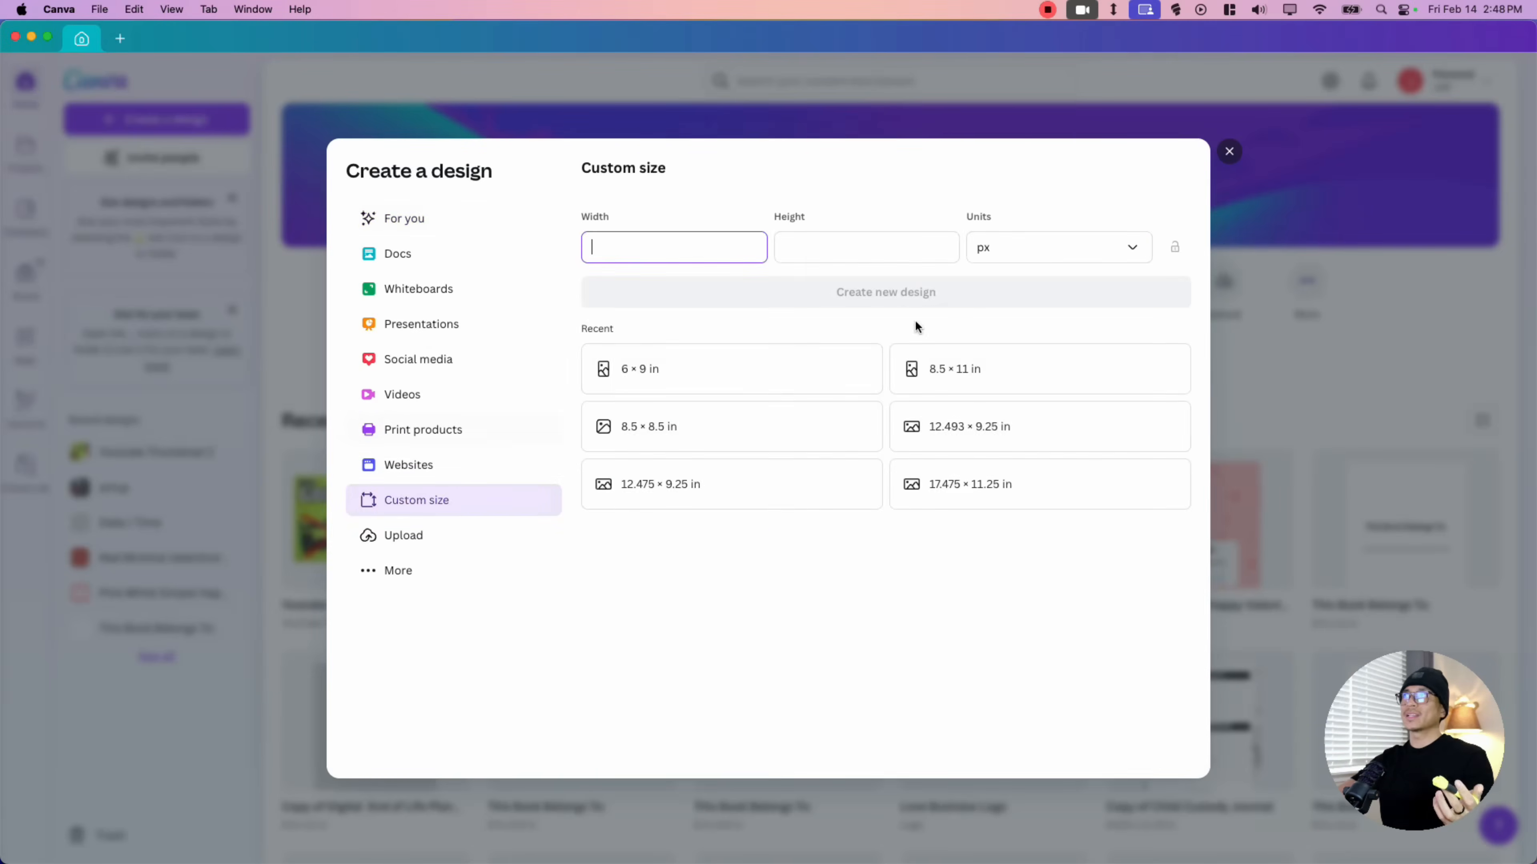
left_click(997, 247)
left_click(1015, 337)
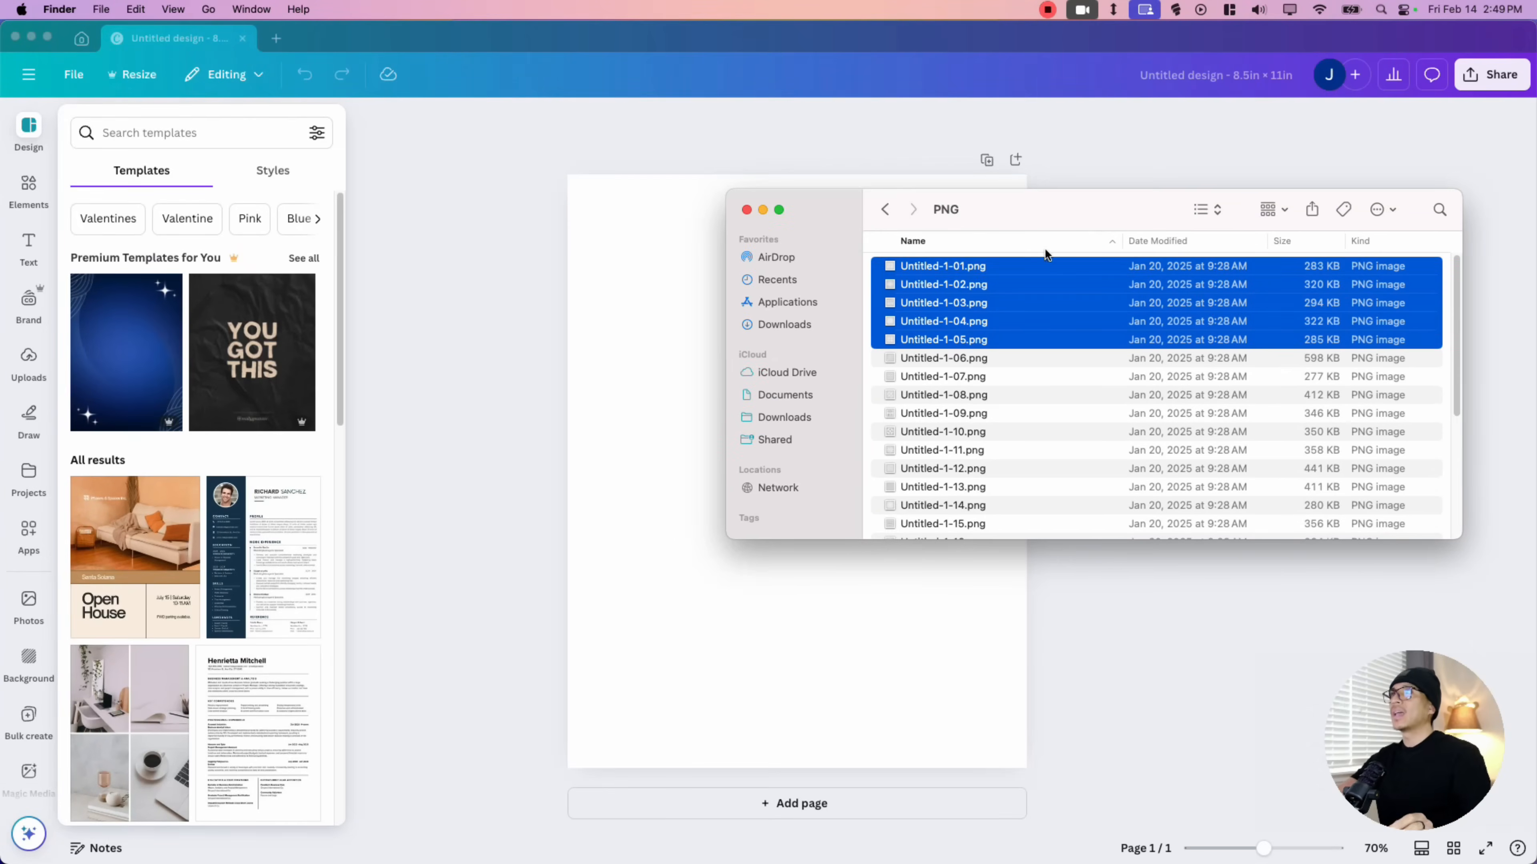
Upload all the pattern PNG files from the PNG folder to the design's uploads and close the folder window.
left_click(1040, 375)
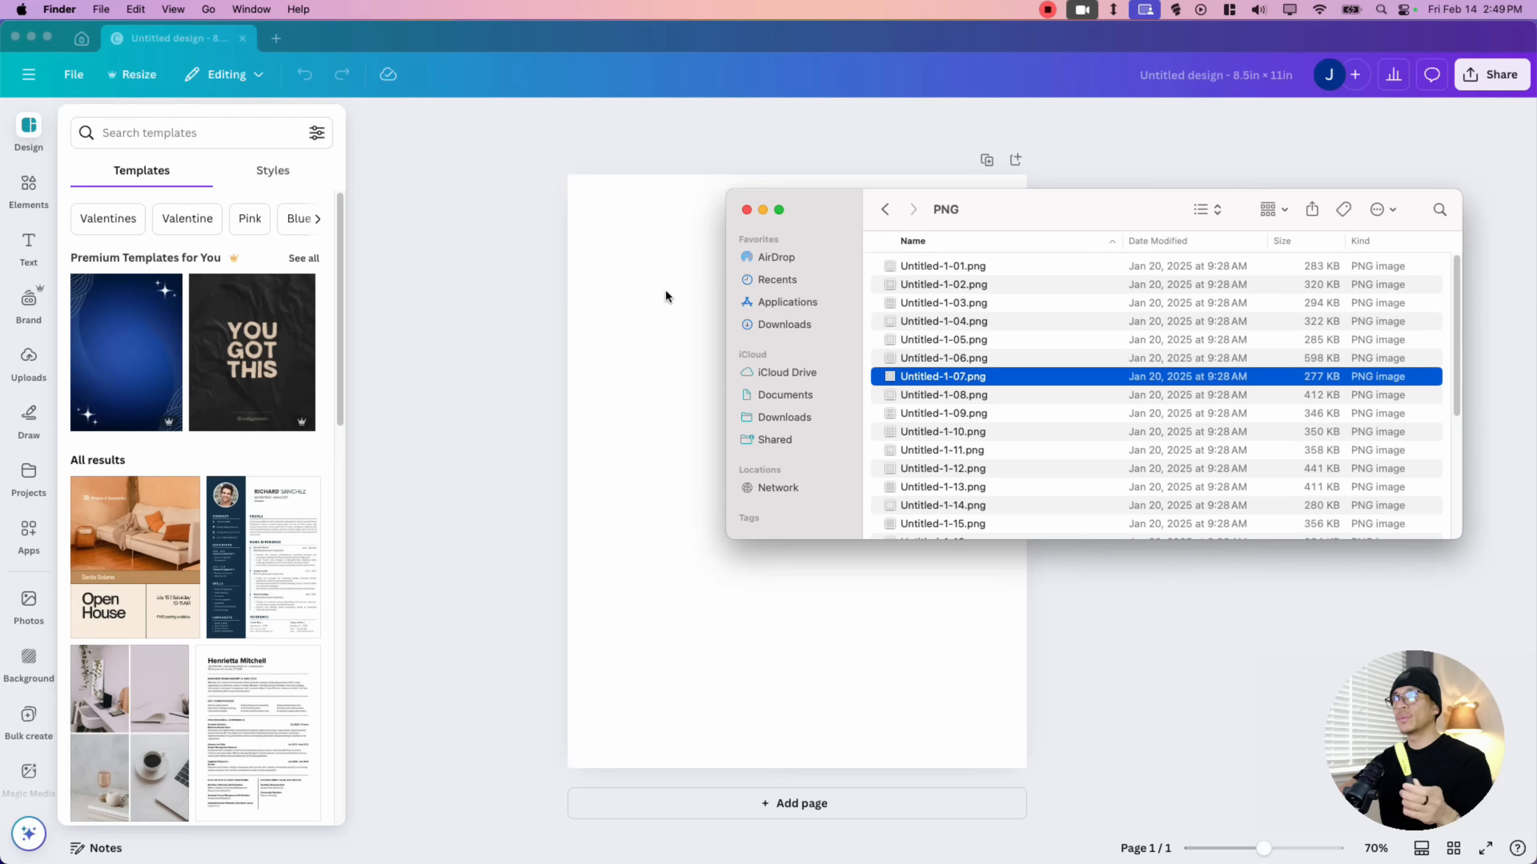
left_click(29, 360)
left_click(971, 267)
scroll(980, 363, "down", 5)
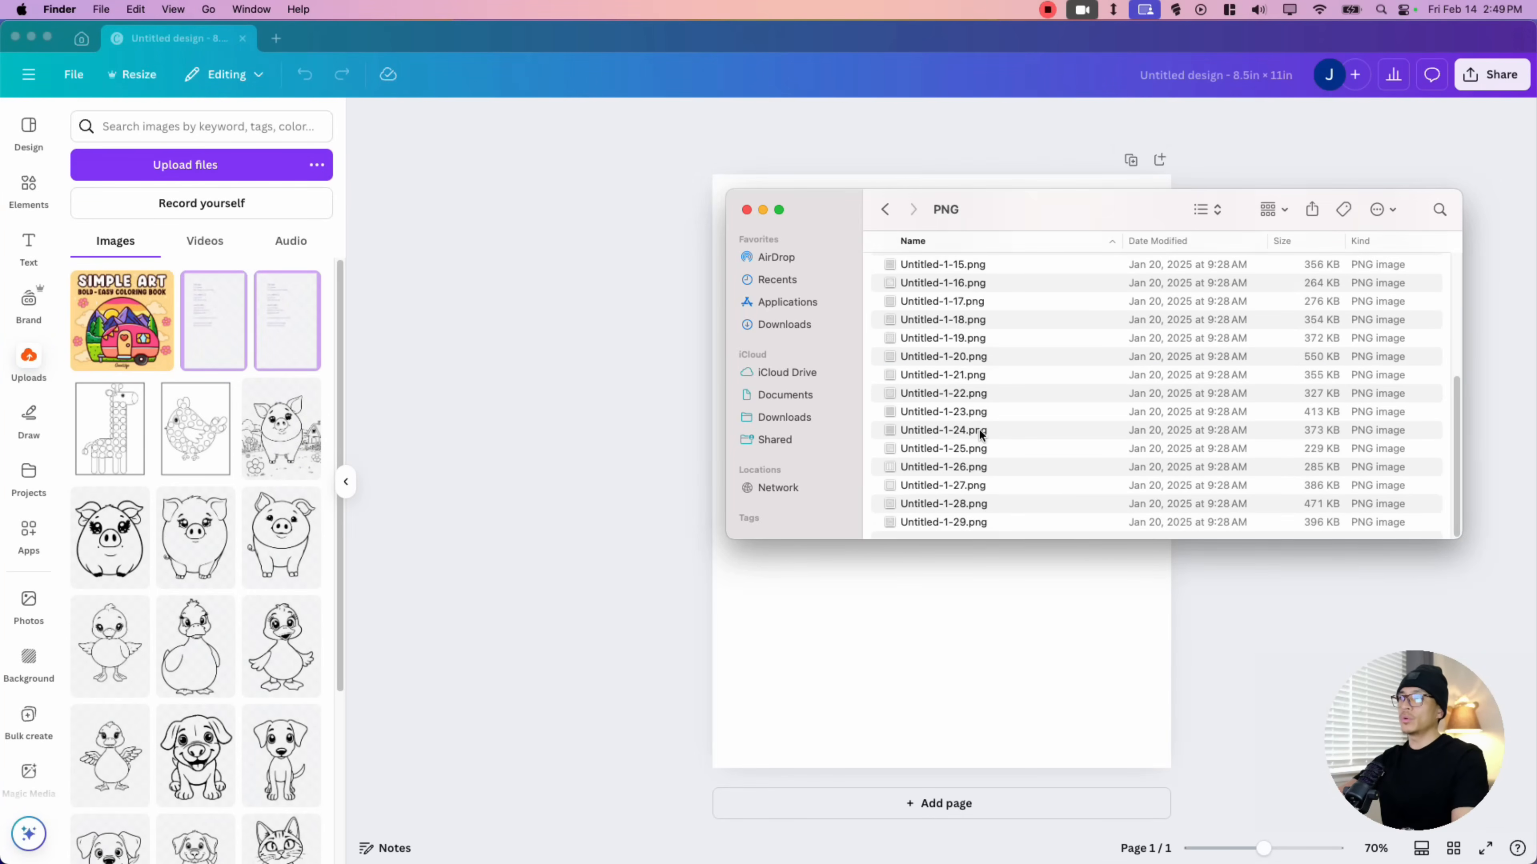
key("super+a")
left_click_drag(978, 428, 314, 445)
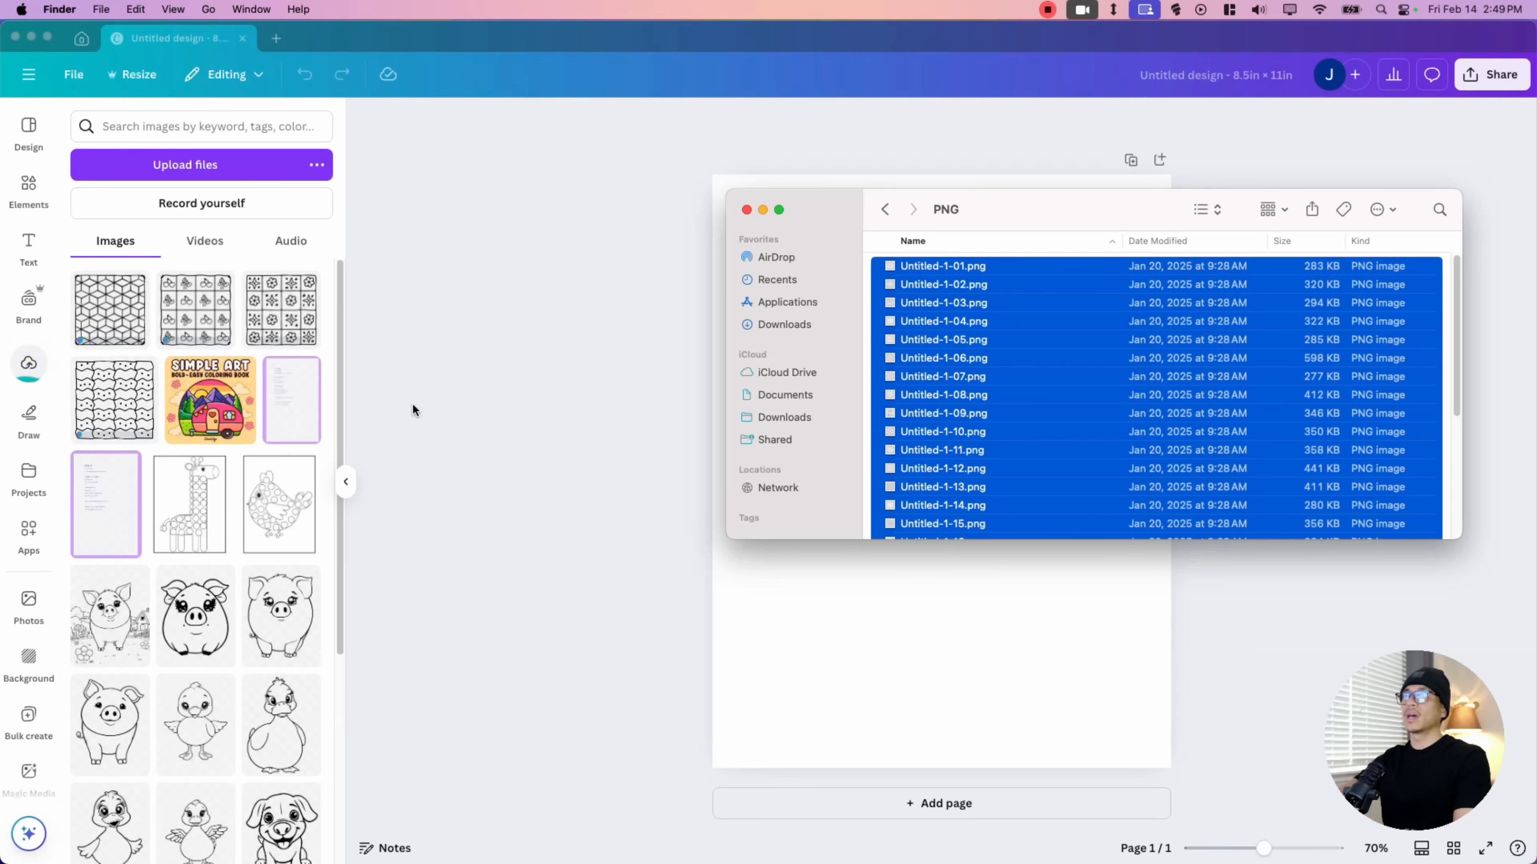
left_click(793, 324)
key("super+w")
Add the star-and-flower grid image, crop it to a single flower and place it near the page's upper-left corner.
scroll(208, 591, "down", 10)
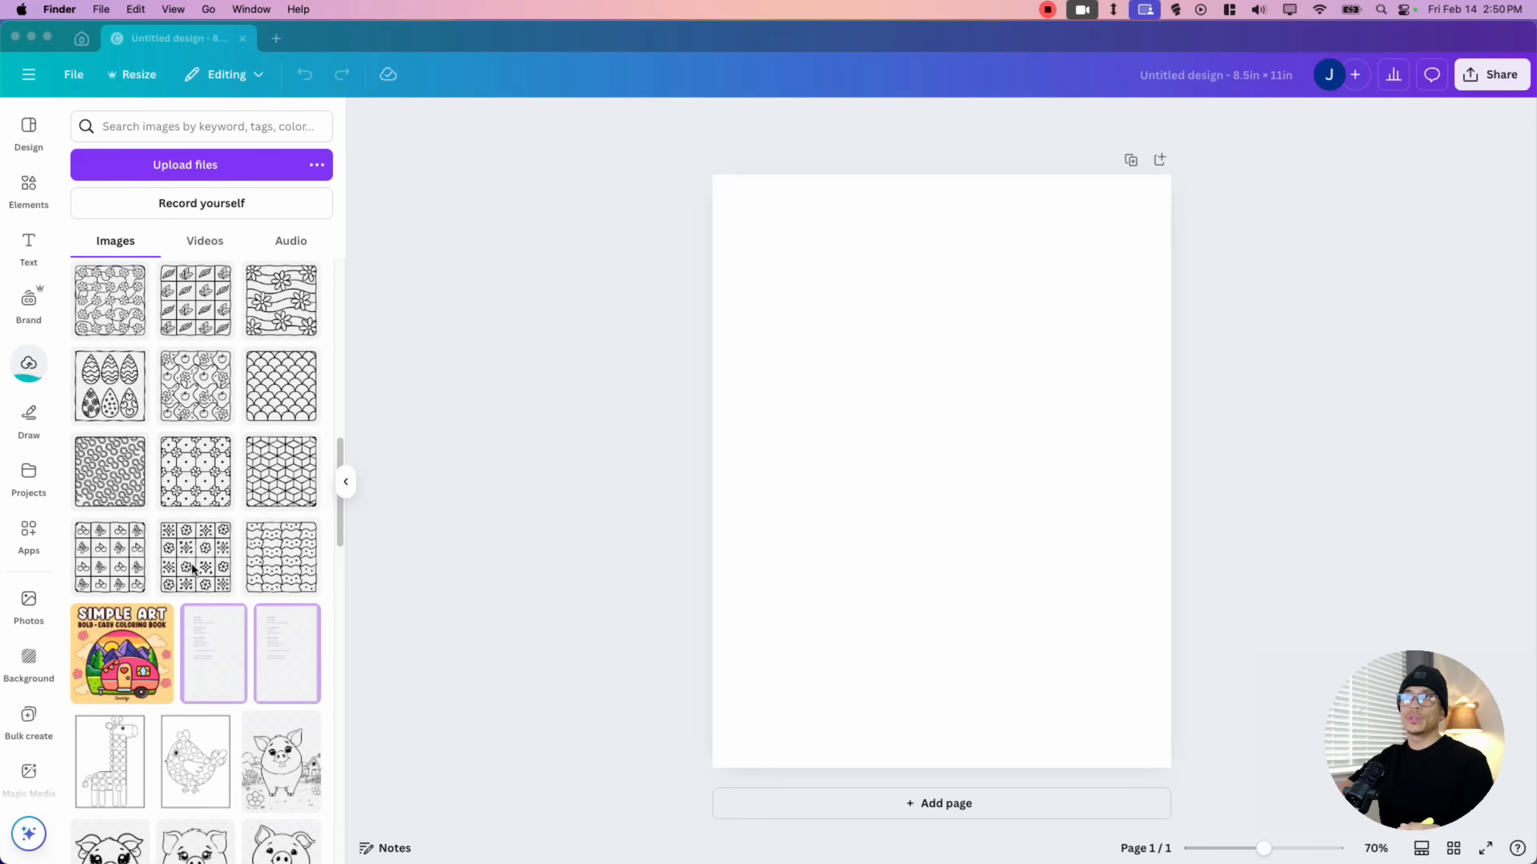
left_click(192, 570)
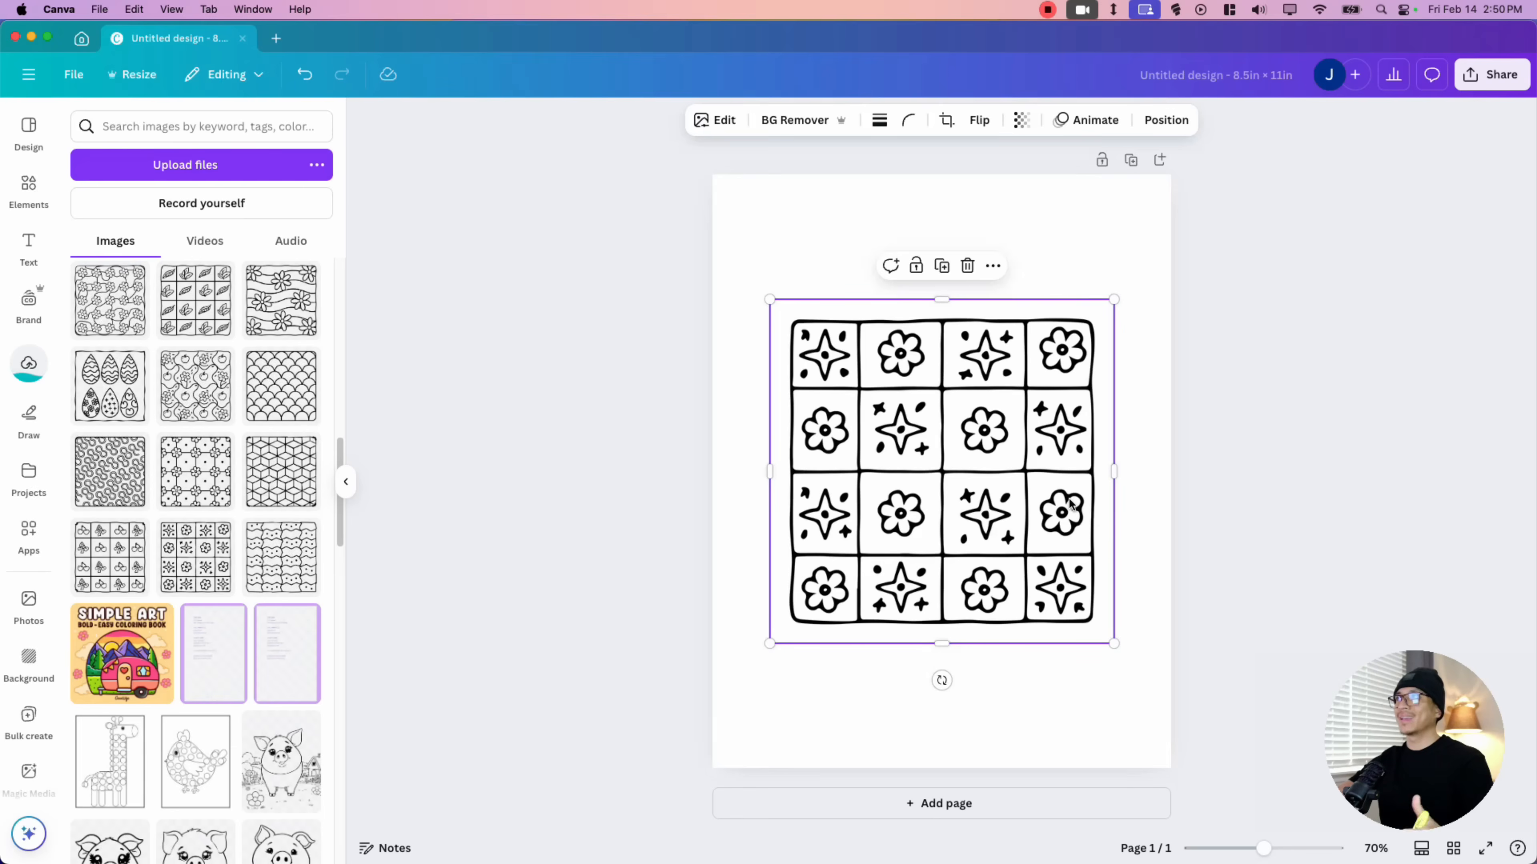
left_click_drag(942, 299, 942, 392)
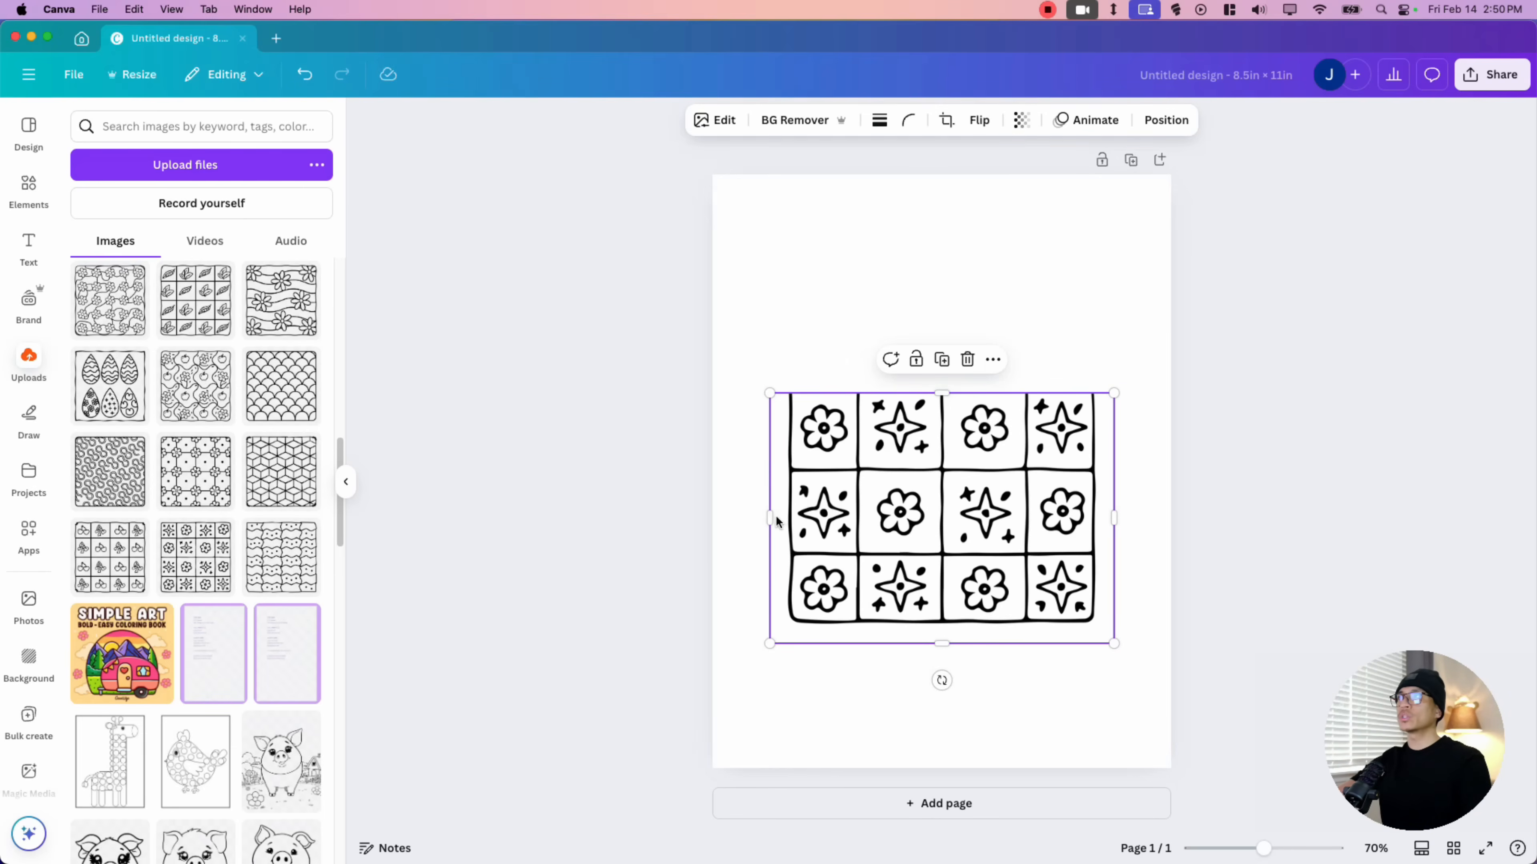
left_click_drag(768, 518, 955, 518)
left_click_drag(1110, 514, 1014, 516)
left_click_drag(983, 644, 984, 470)
left_click_drag(984, 442, 820, 279)
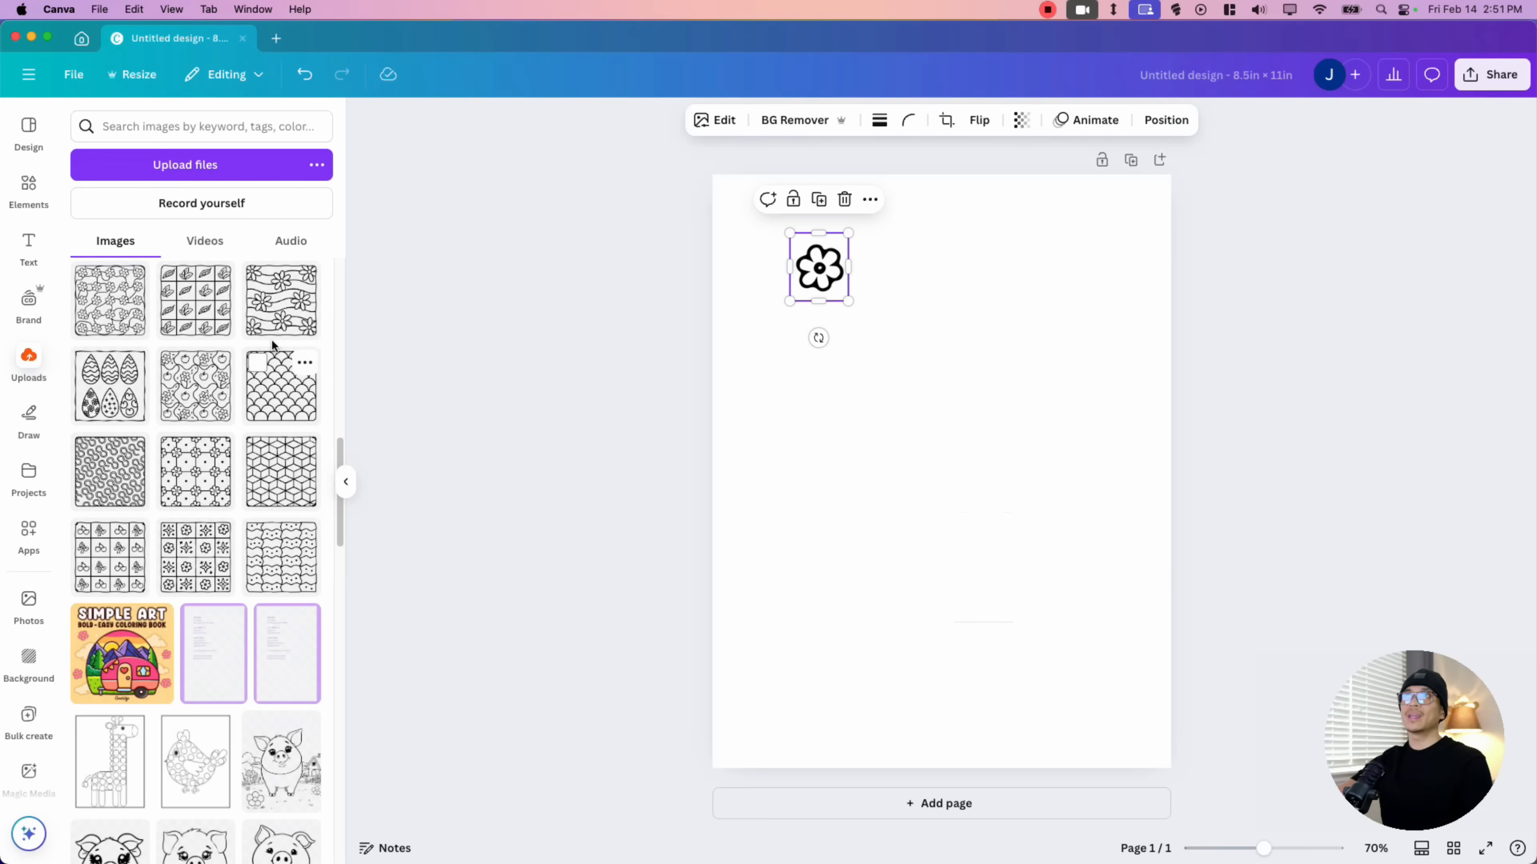
Add the wavy apple-and-flower pattern image, crop it to a single apple and place it beside the flower.
left_click(192, 416)
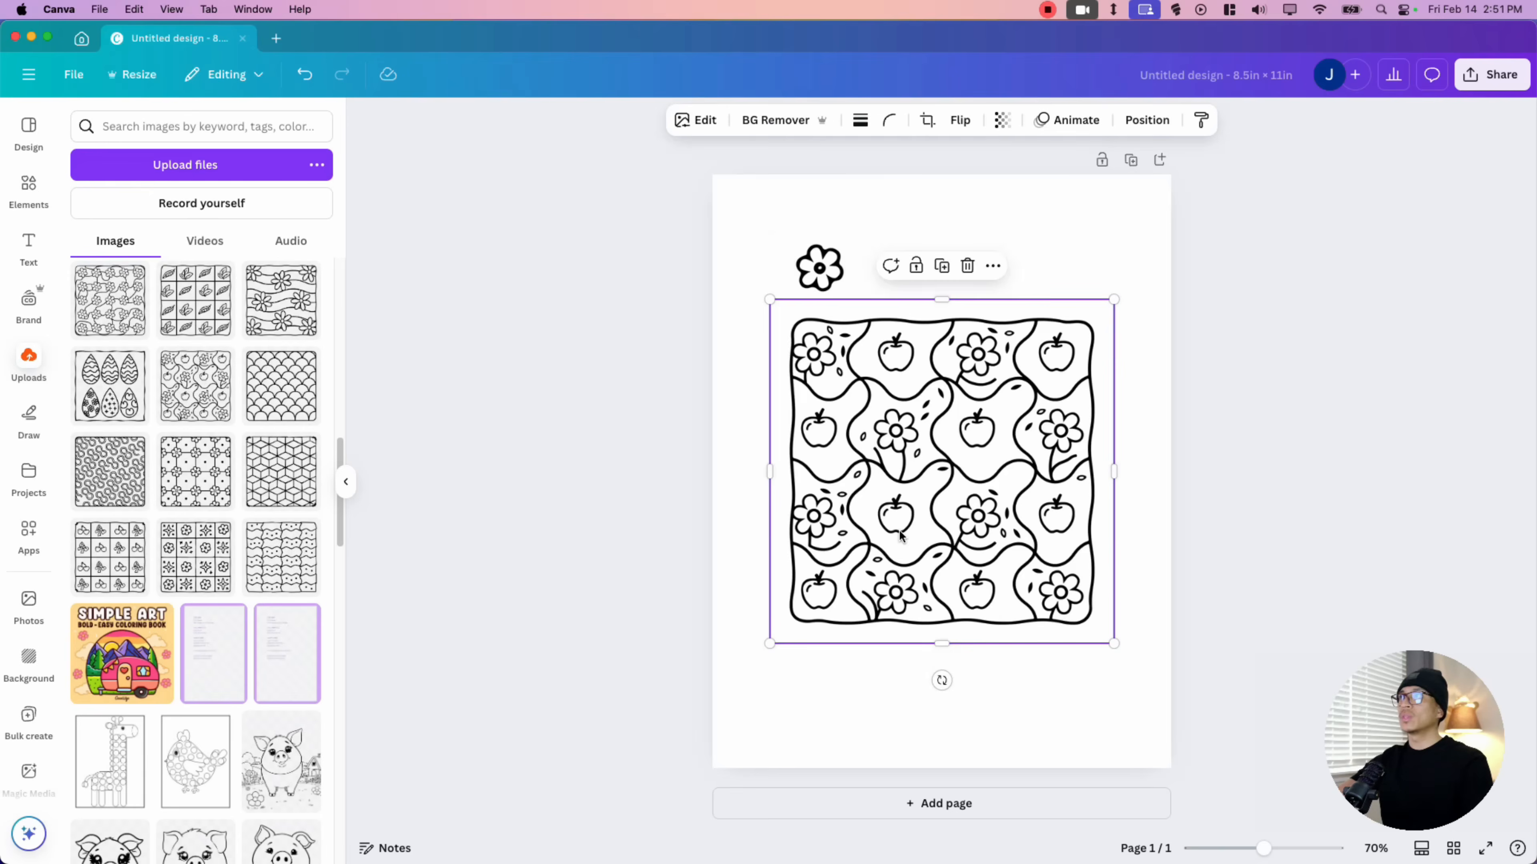
left_click_drag(940, 640, 941, 376)
left_click_drag(765, 335, 872, 343)
left_click_drag(993, 301, 993, 329)
left_click_drag(1117, 358, 890, 327)
Duplicate the flower and apple into a staggered cluster of two flowers and three apples.
left_click(888, 213)
left_click_drag(807, 294, 777, 363)
left_click_drag(885, 316, 853, 321)
key("super+d")
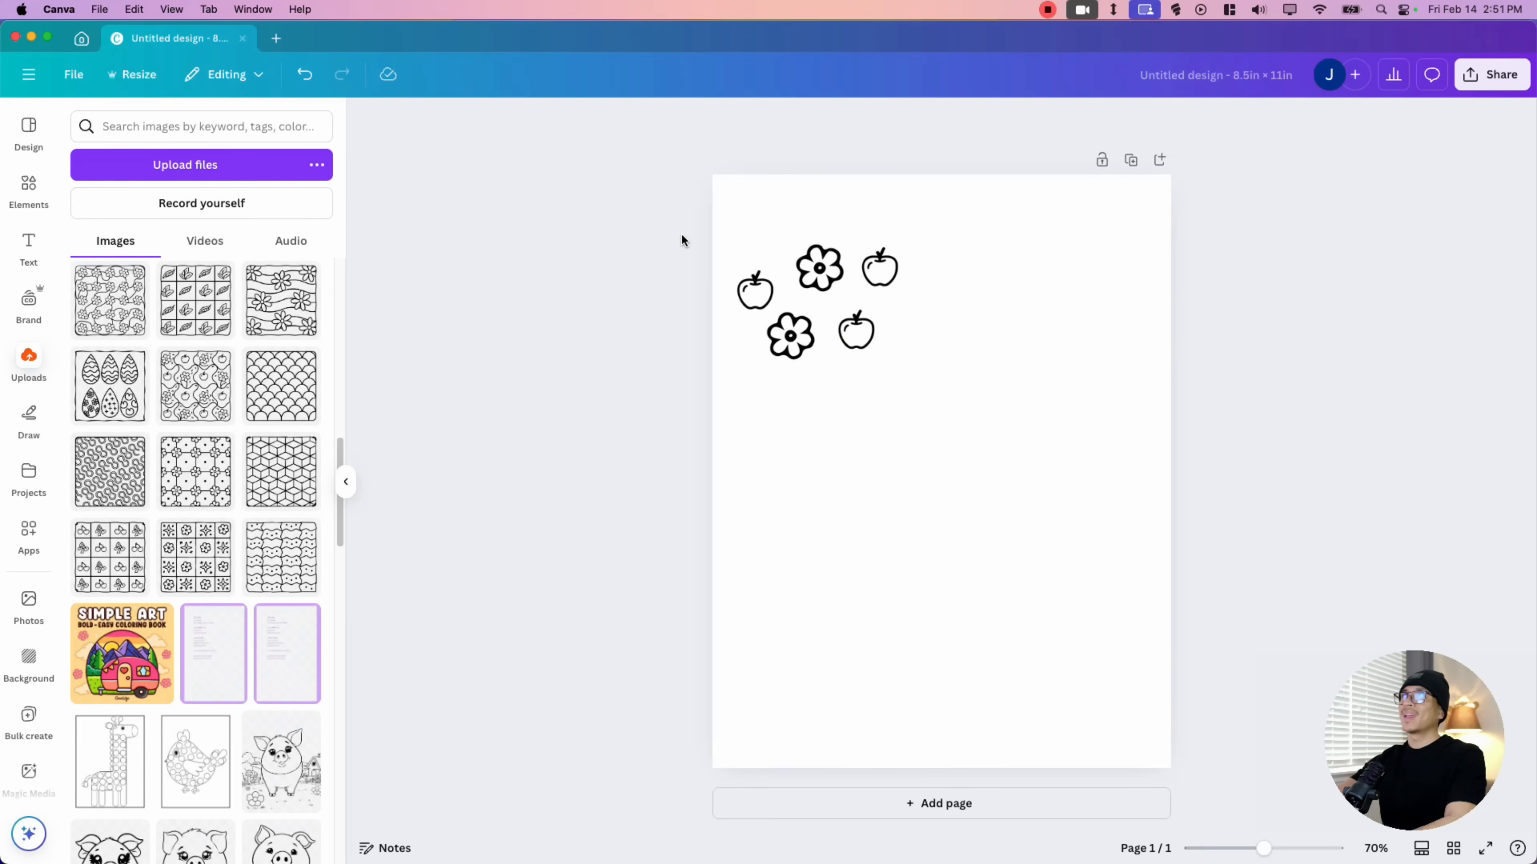
Duplicate the flower-and-apple cluster beside and below the original, keeping the staggered spacing.
left_click_drag(684, 218, 903, 355)
left_click_drag(818, 205, 990, 232)
left_click(989, 231)
left_click_drag(1080, 339, 772, 406)
left_click(848, 326)
left_click(886, 418)
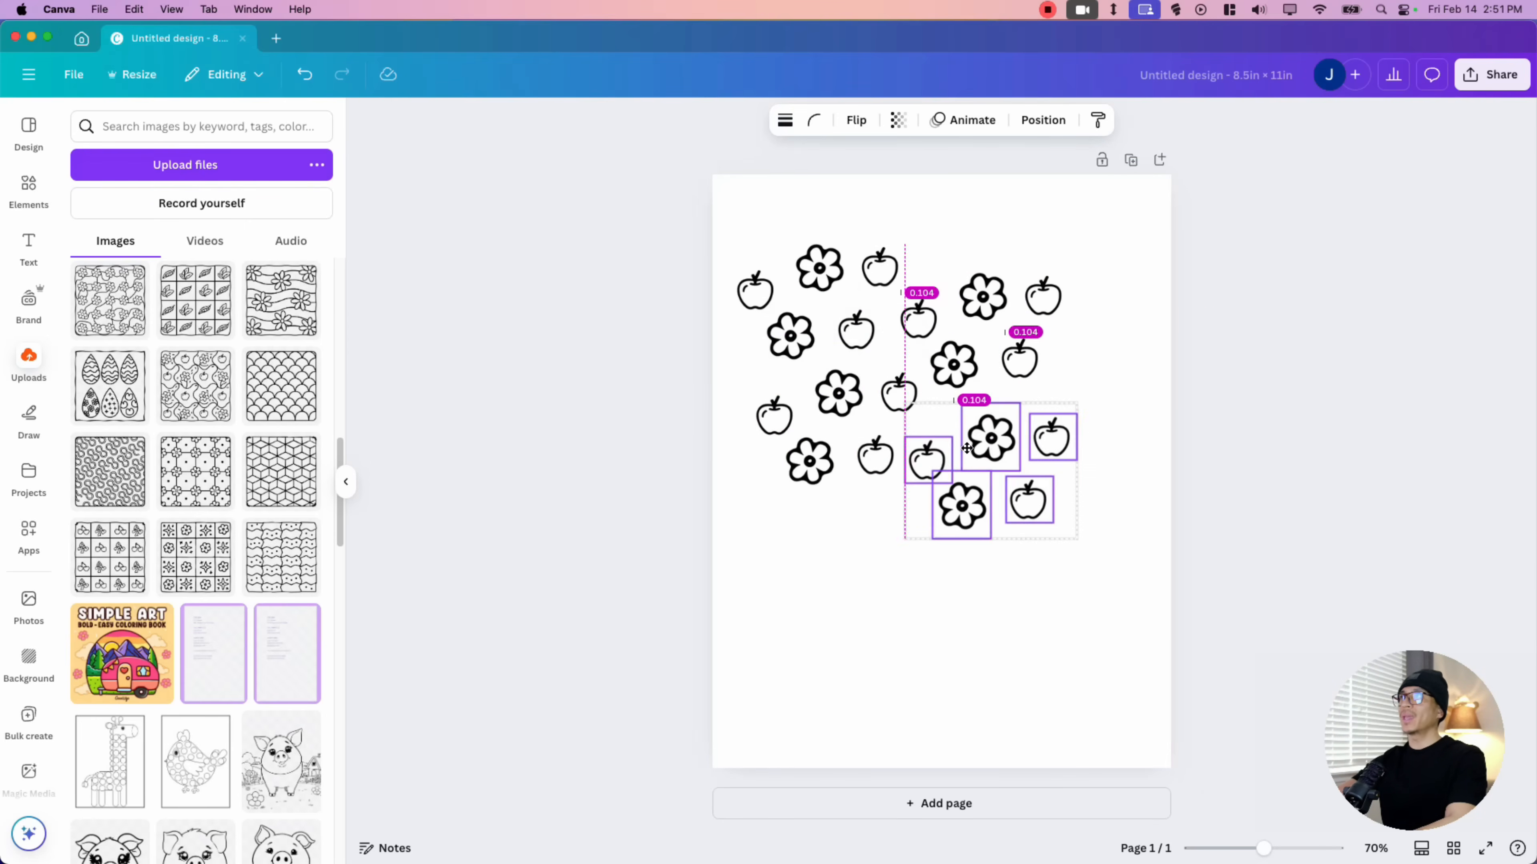
Fill the rest of the page with further copies of the flower-and-apple cluster, running past the page edges.
left_click(999, 363)
left_click(1213, 525)
left_click(1142, 331)
left_click_drag(1142, 209, 964, 170)
left_click_drag(813, 233, 717, 564)
left_click(730, 548)
left_click_drag(729, 628, 753, 738)
left_click_drag(1027, 563, 1051, 694)
left_click(1054, 619)
left_click_drag(1064, 705, 1199, 459)
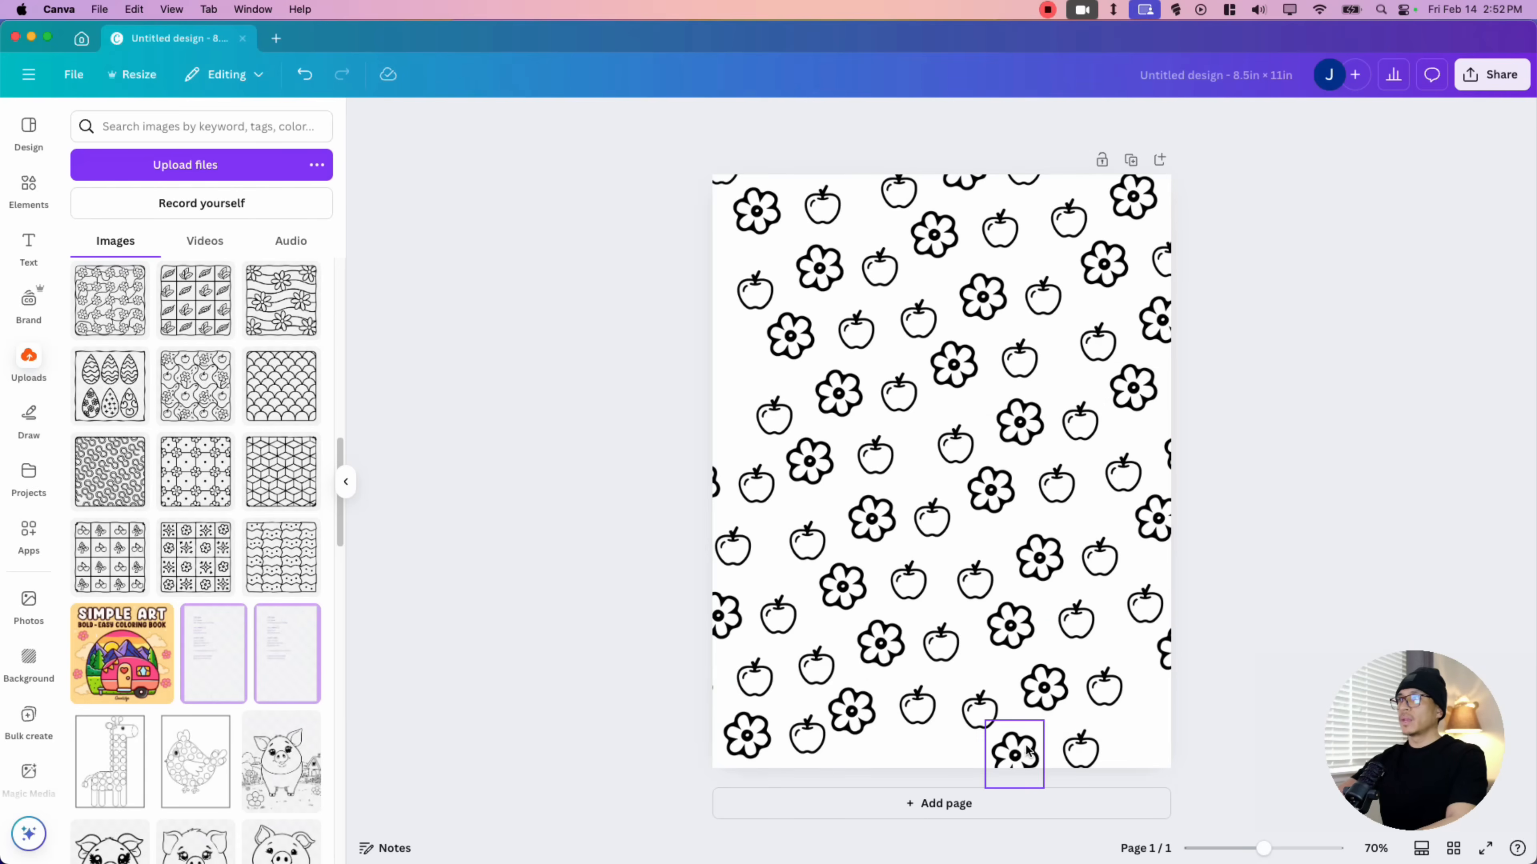
Adjust individual flowers and apples along the page's lower and left edges to fill gaps and even the spacing.
left_click(1047, 702)
left_click(1035, 622)
left_click_drag(1059, 705, 1136, 738)
left_click(742, 326)
left_click(1007, 750)
left_click_drag(978, 719, 974, 713)
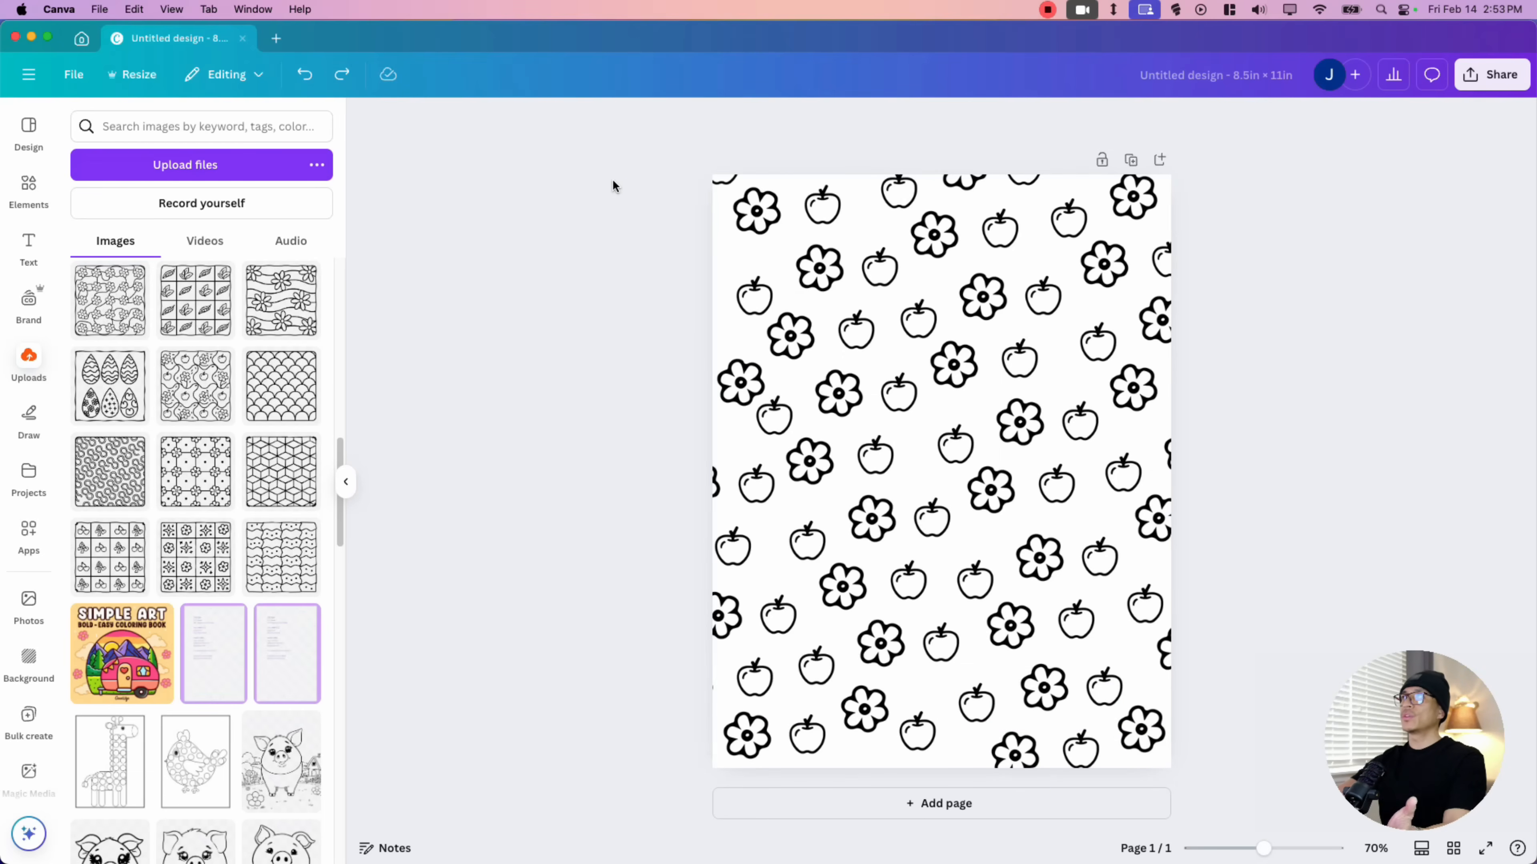
Select the whole flower-and-apple pattern and enlarge it beyond the page edges.
left_click_drag(679, 197, 1279, 767)
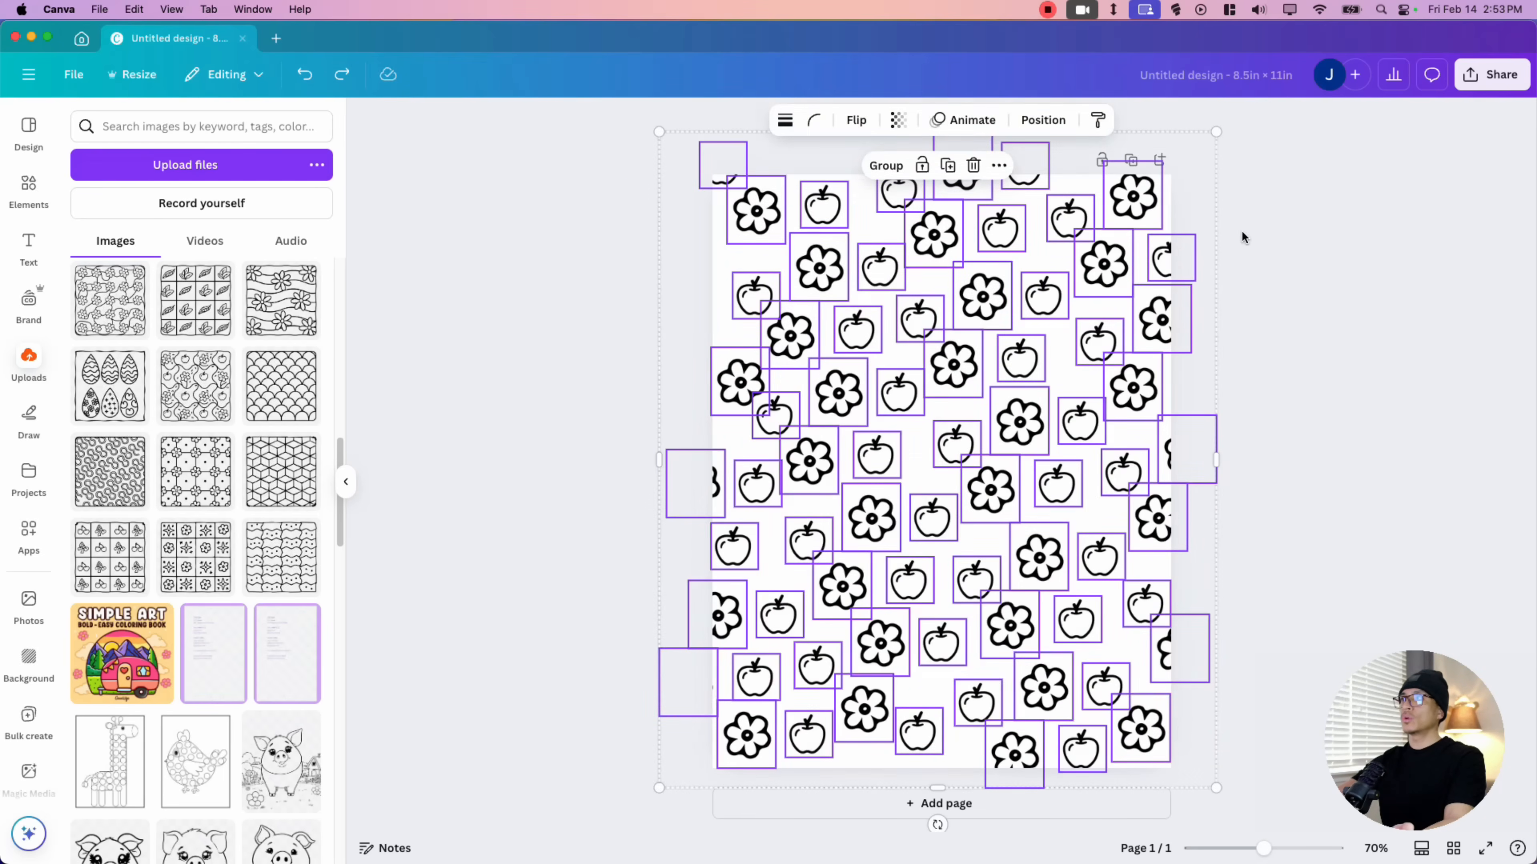
left_click_drag(1217, 130, 576, 805)
left_click(1100, 354)
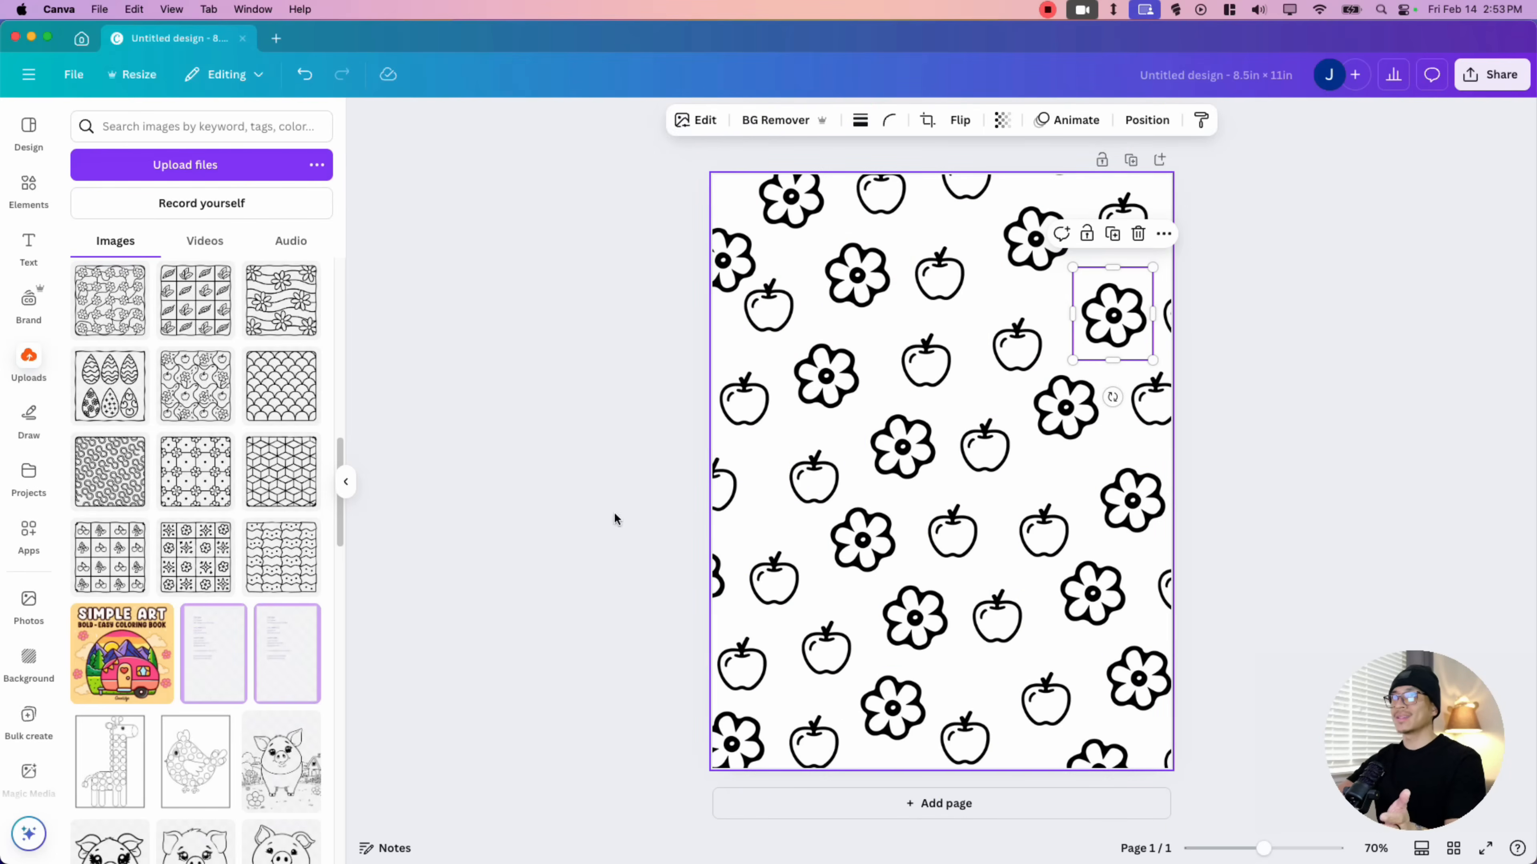
Add a second page, insert the large simple heart image, shrink it and place it in the upper part of the page.
scroll(230, 641, "up", 10)
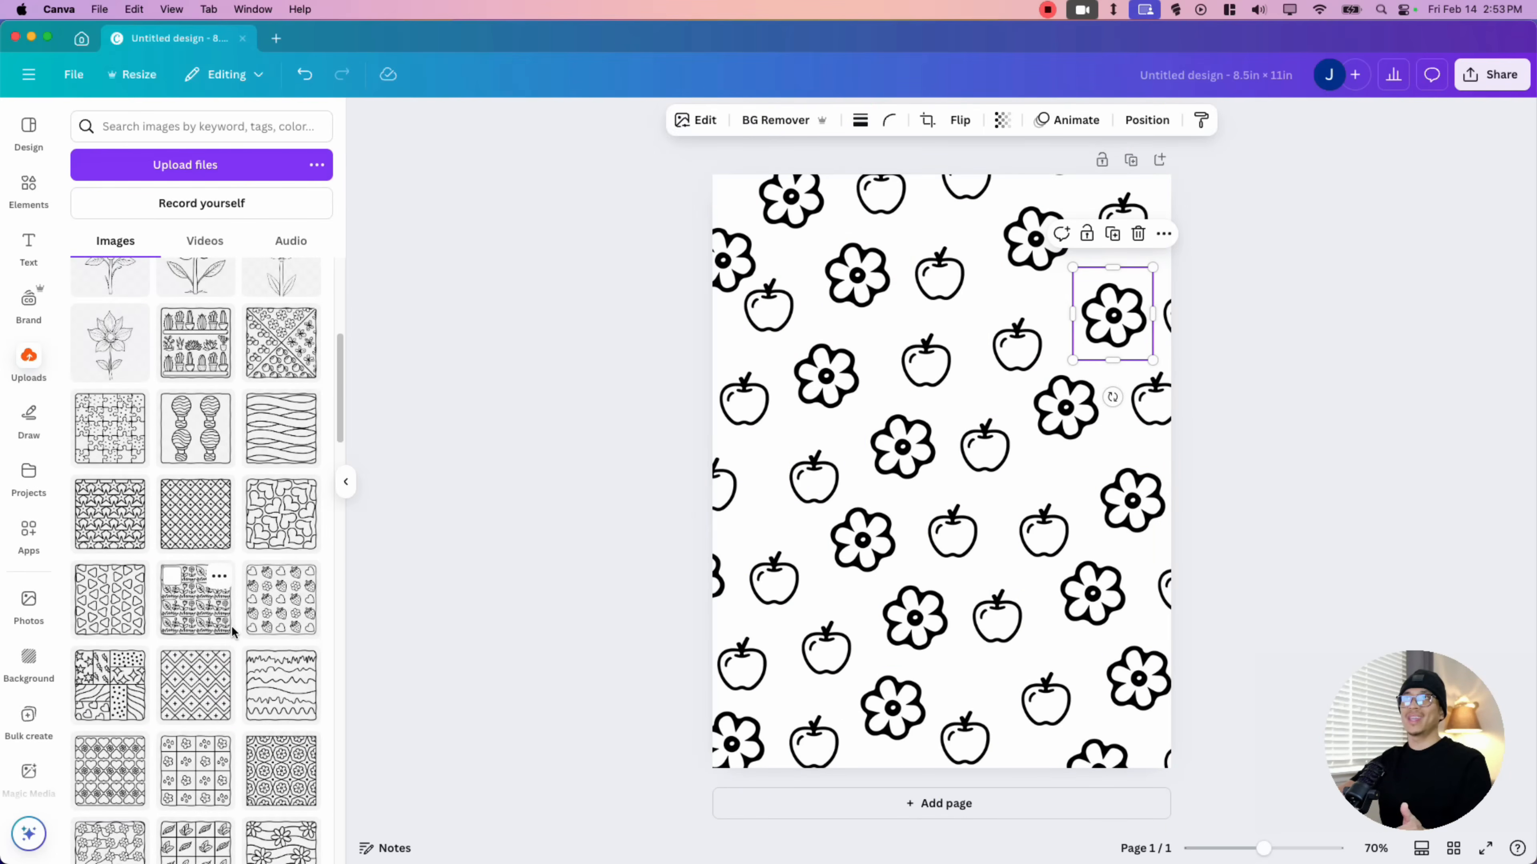
scroll(224, 639, "up", 5)
left_click(758, 807)
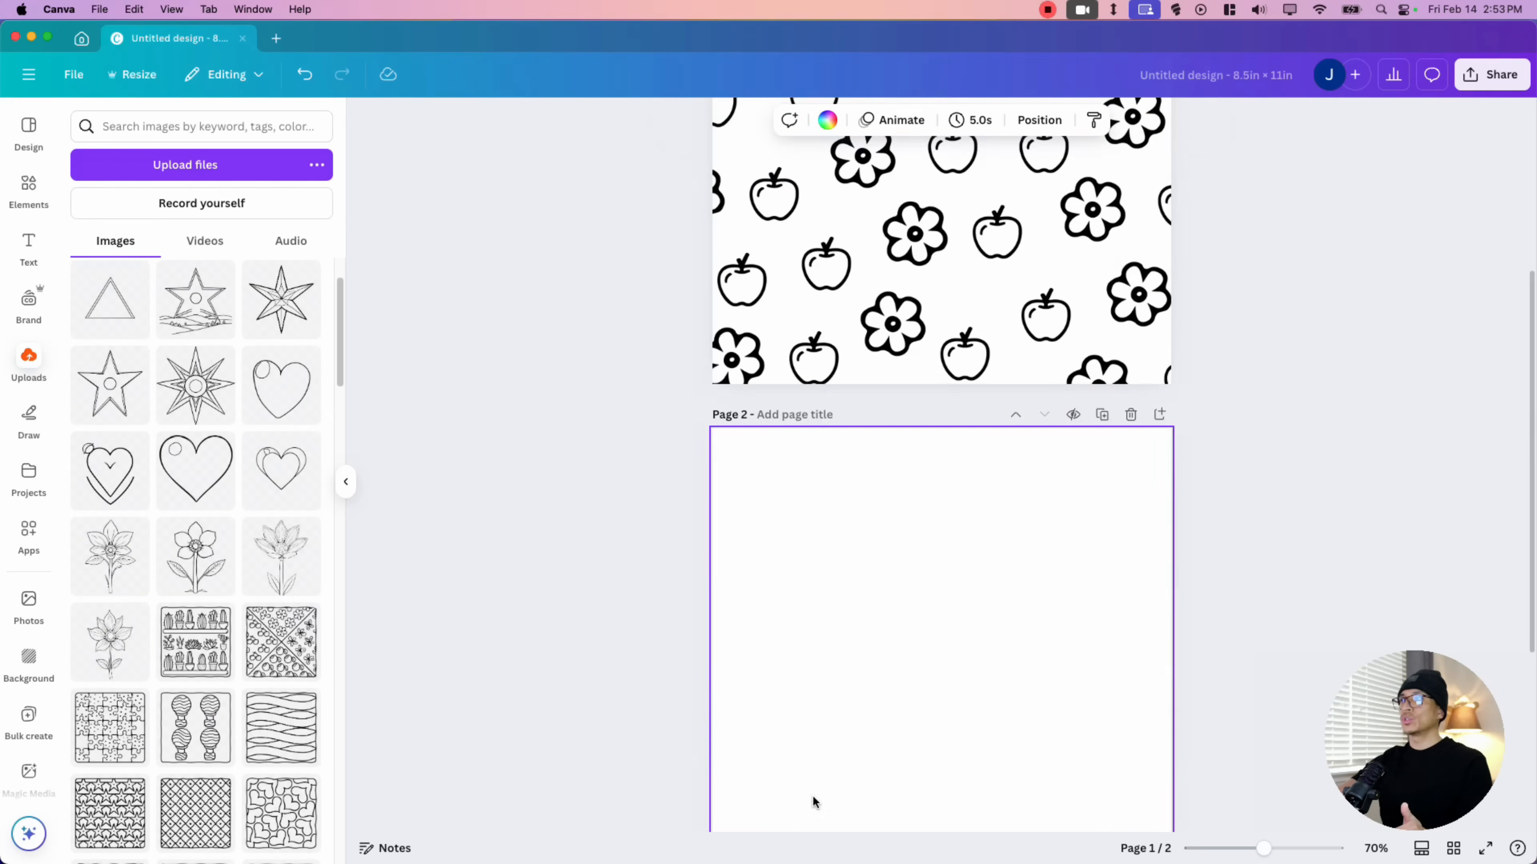
left_click(197, 490)
left_click_drag(1032, 382, 945, 467)
left_click_drag(918, 503, 899, 336)
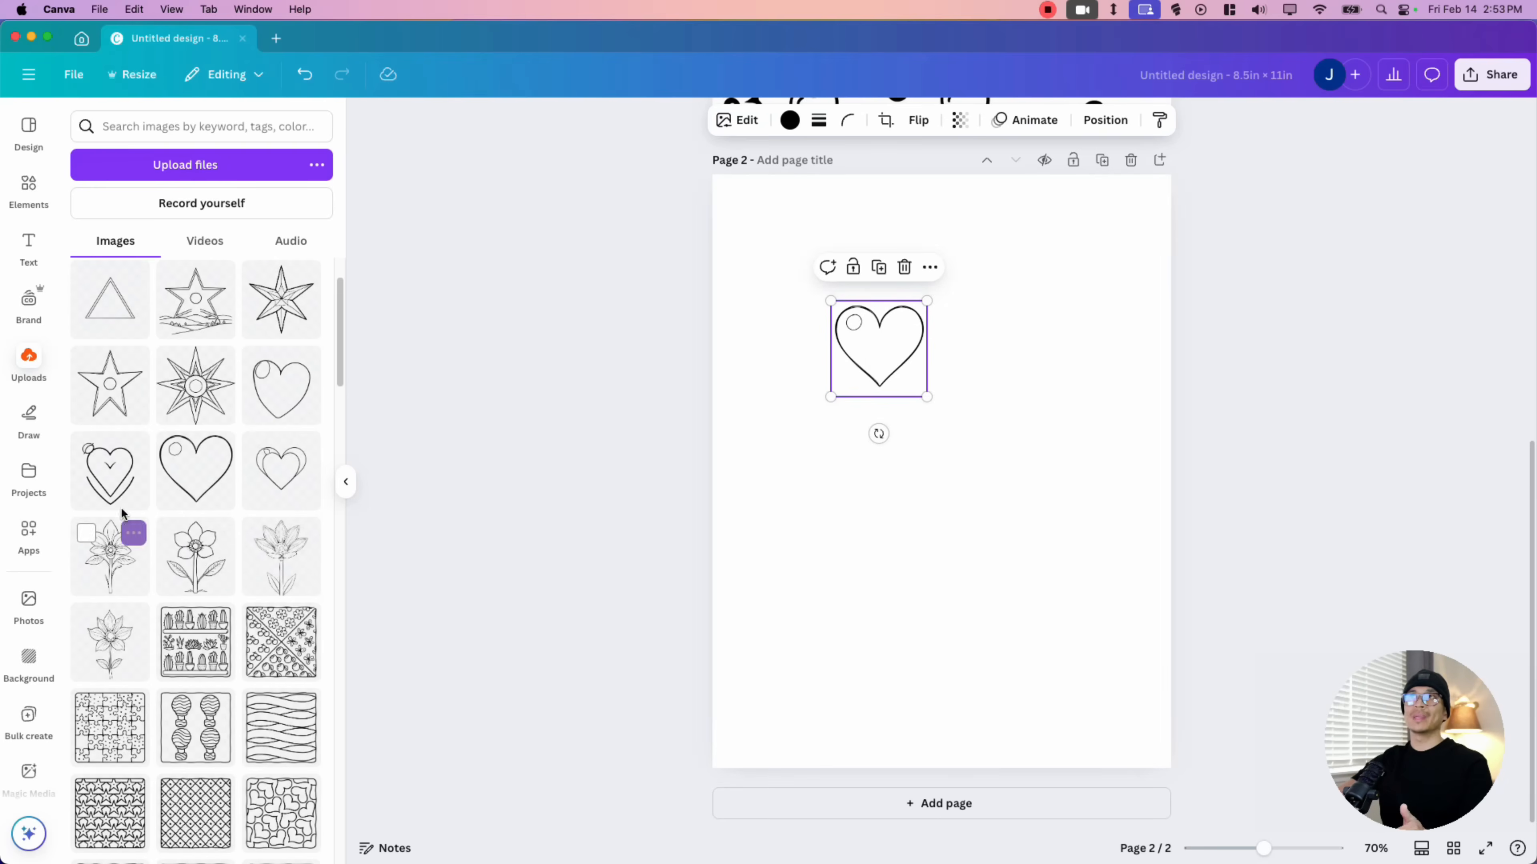
Add a triangle image to page 2 and resize the triangle and heart to small matching shapes.
left_click(110, 299)
left_click_drag(984, 480, 1023, 398)
left_click_drag(1077, 473, 1033, 426)
left_click(857, 356)
left_click_drag(833, 308, 807, 357)
Duplicate the hearts and triangles into alternating rows of six that run down the whole of page 2.
left_click(977, 337)
left_click(968, 285)
key("super+a")
left_click_drag(944, 291, 896, 324)
key("super+a")
left_click_drag(748, 327, 922, 538)
key("super+v")
key("super+v")
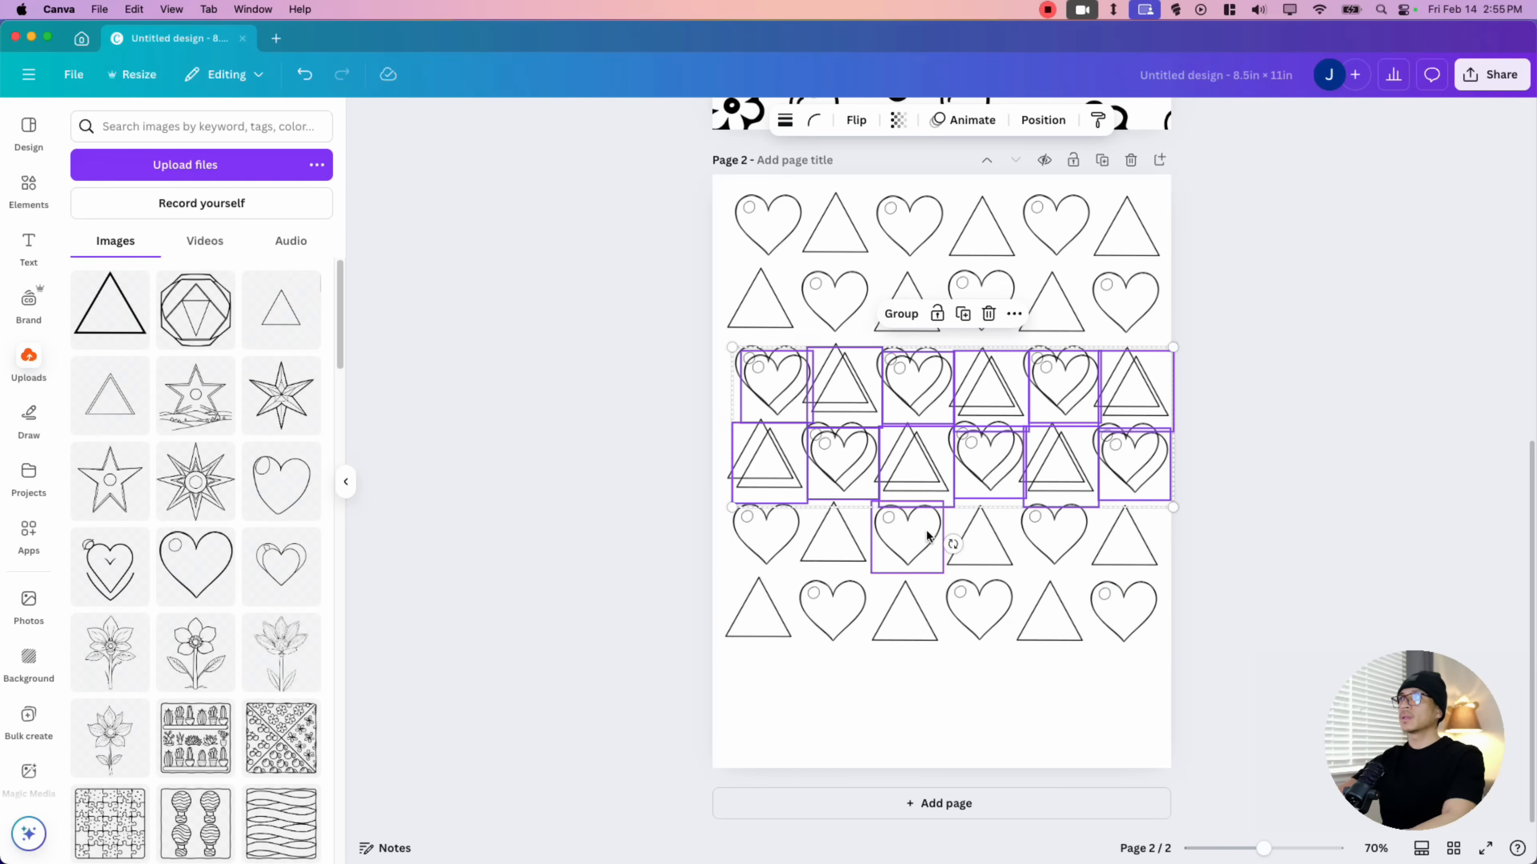
left_click_drag(927, 383, 912, 683)
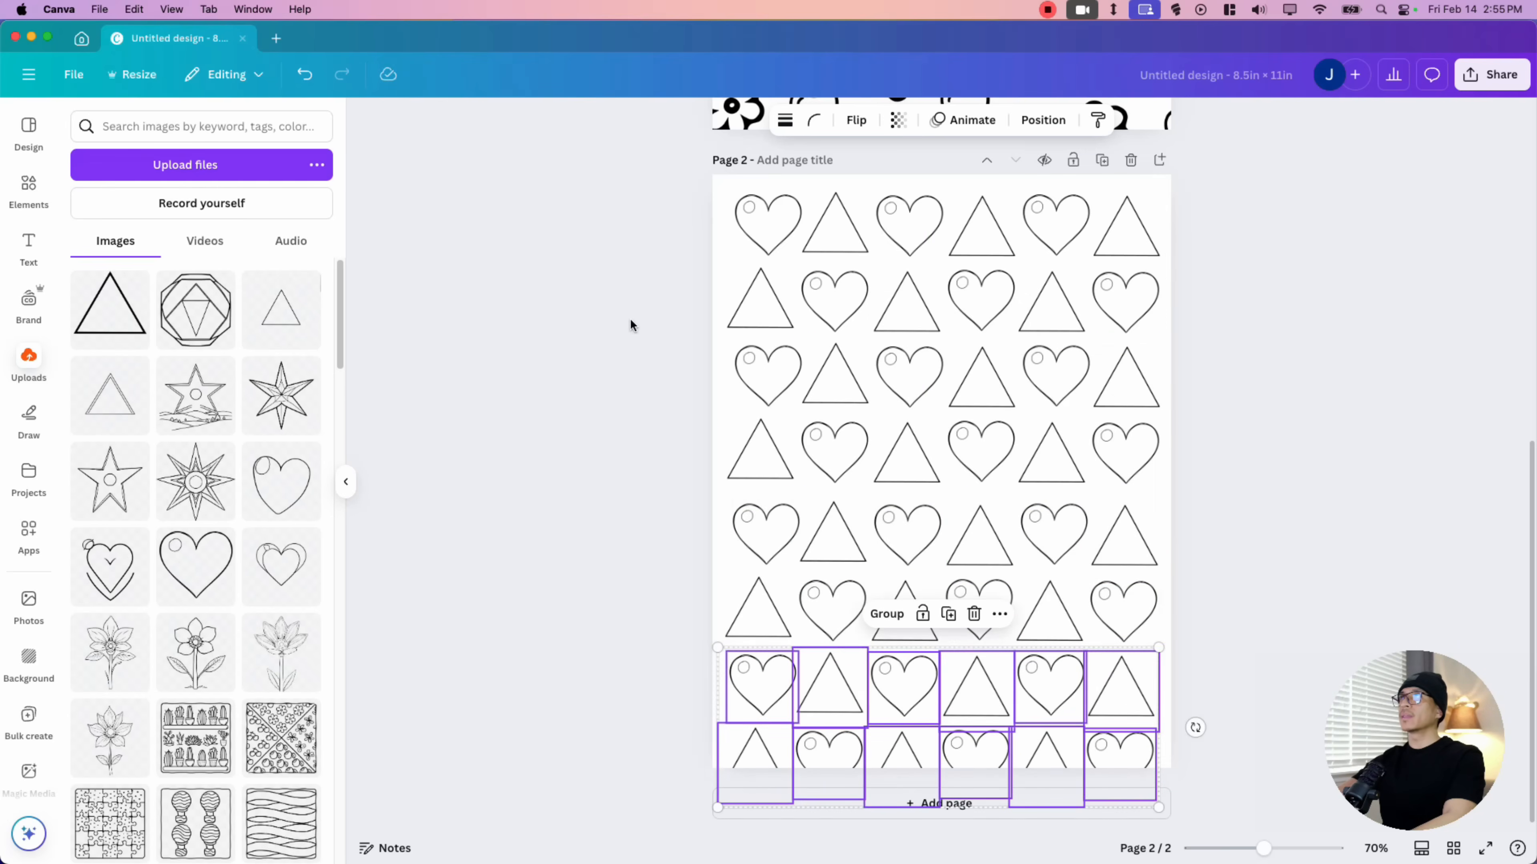
Select all the hearts and triangles and scale them down so that eight rows fit inside page 2.
left_click_drag(668, 196, 1138, 762)
left_click_drag(1077, 688, 1078, 683)
left_click(1242, 520)
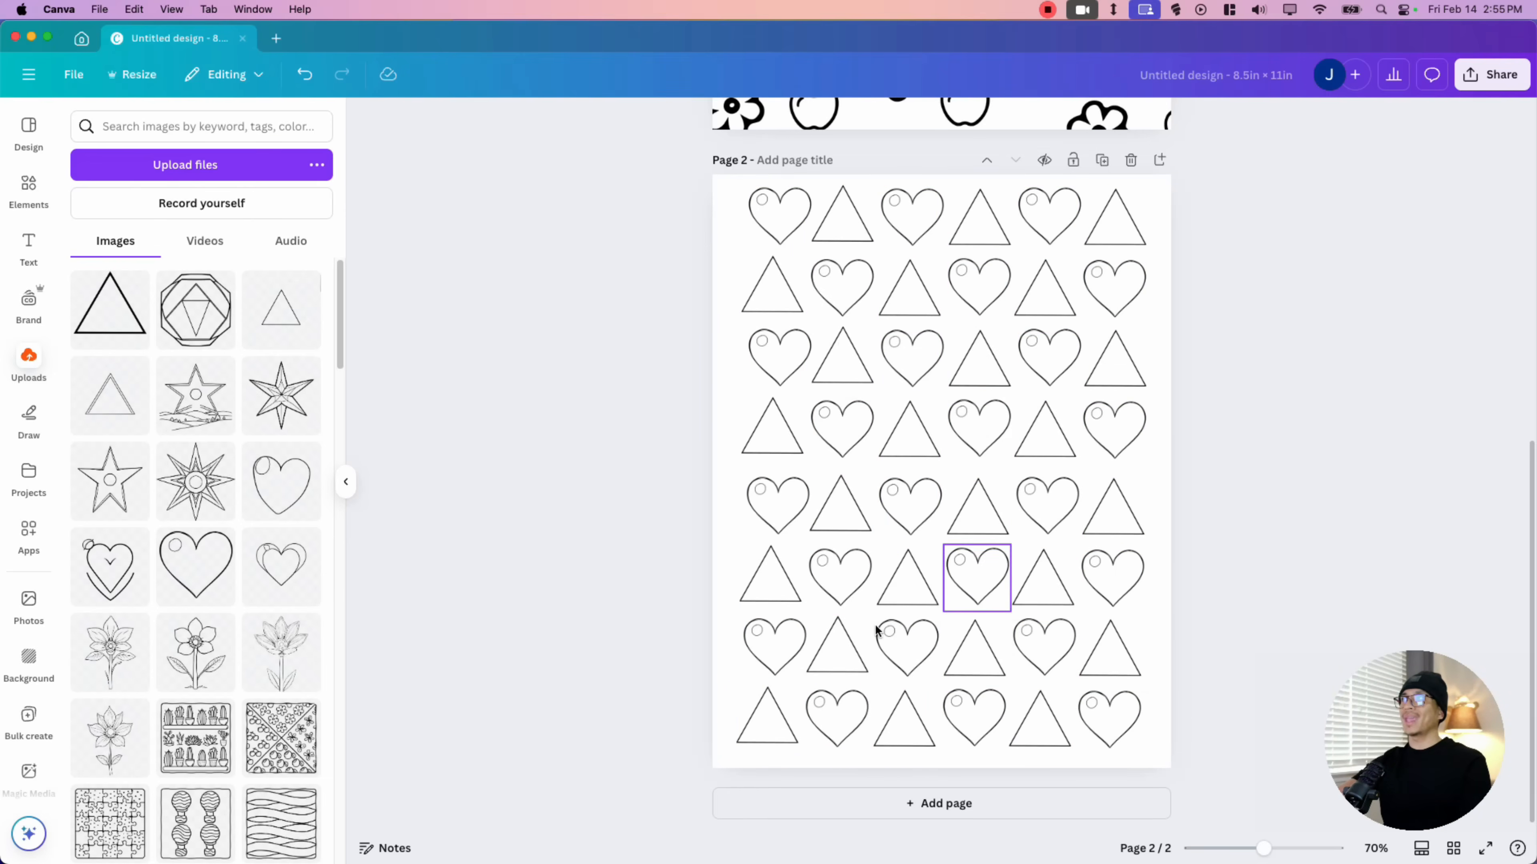
Place the six-egg image on a third page and crop its wavy frame off all four sides.
scroll(988, 573, "up", 10)
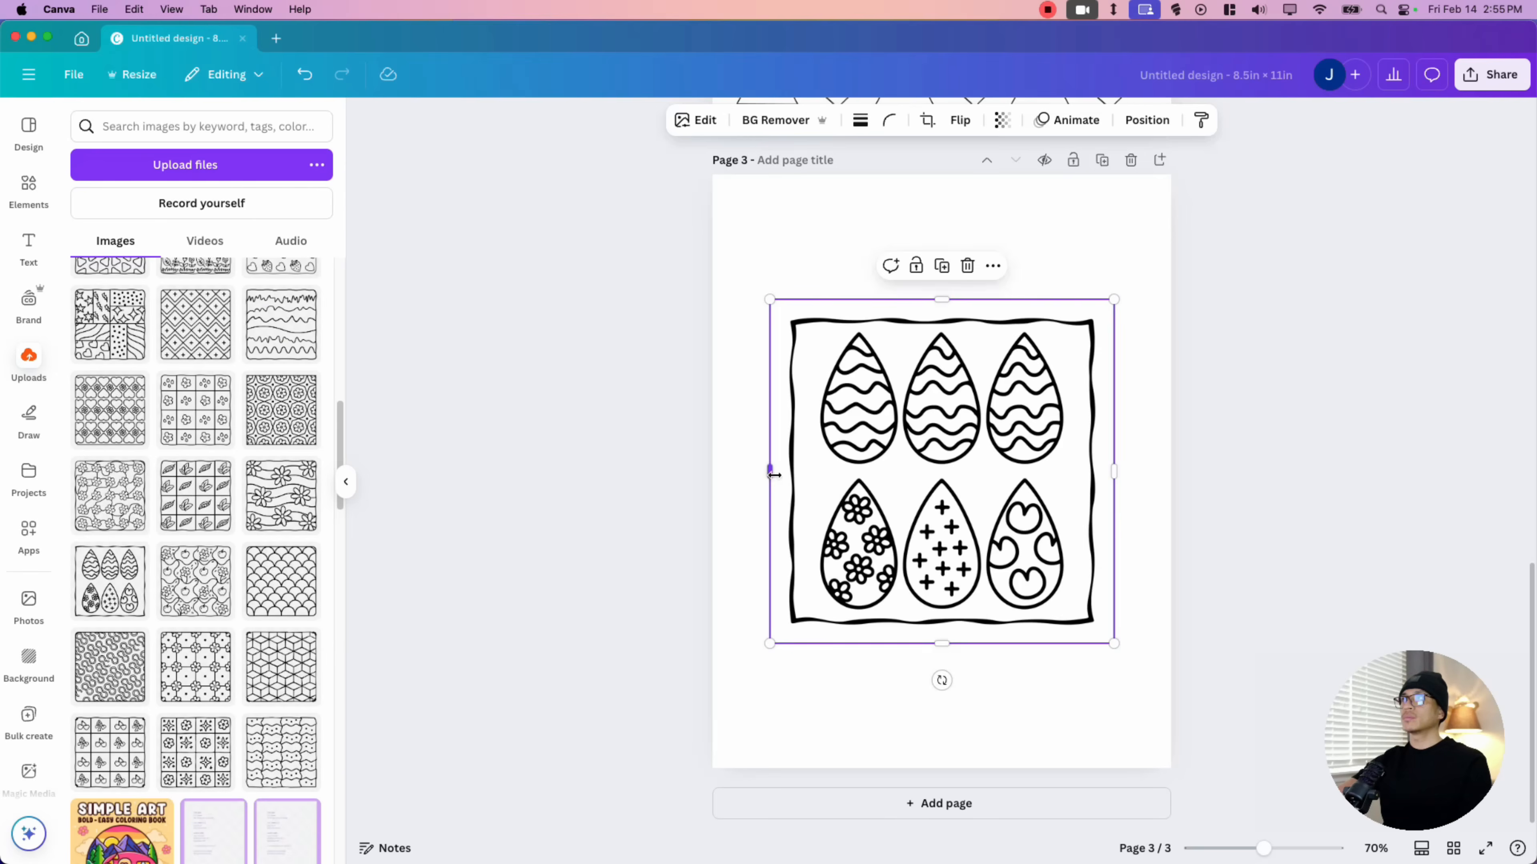
left_click_drag(774, 475, 814, 475)
left_click_drag(1107, 458, 1059, 458)
left_click_drag(942, 300, 942, 327)
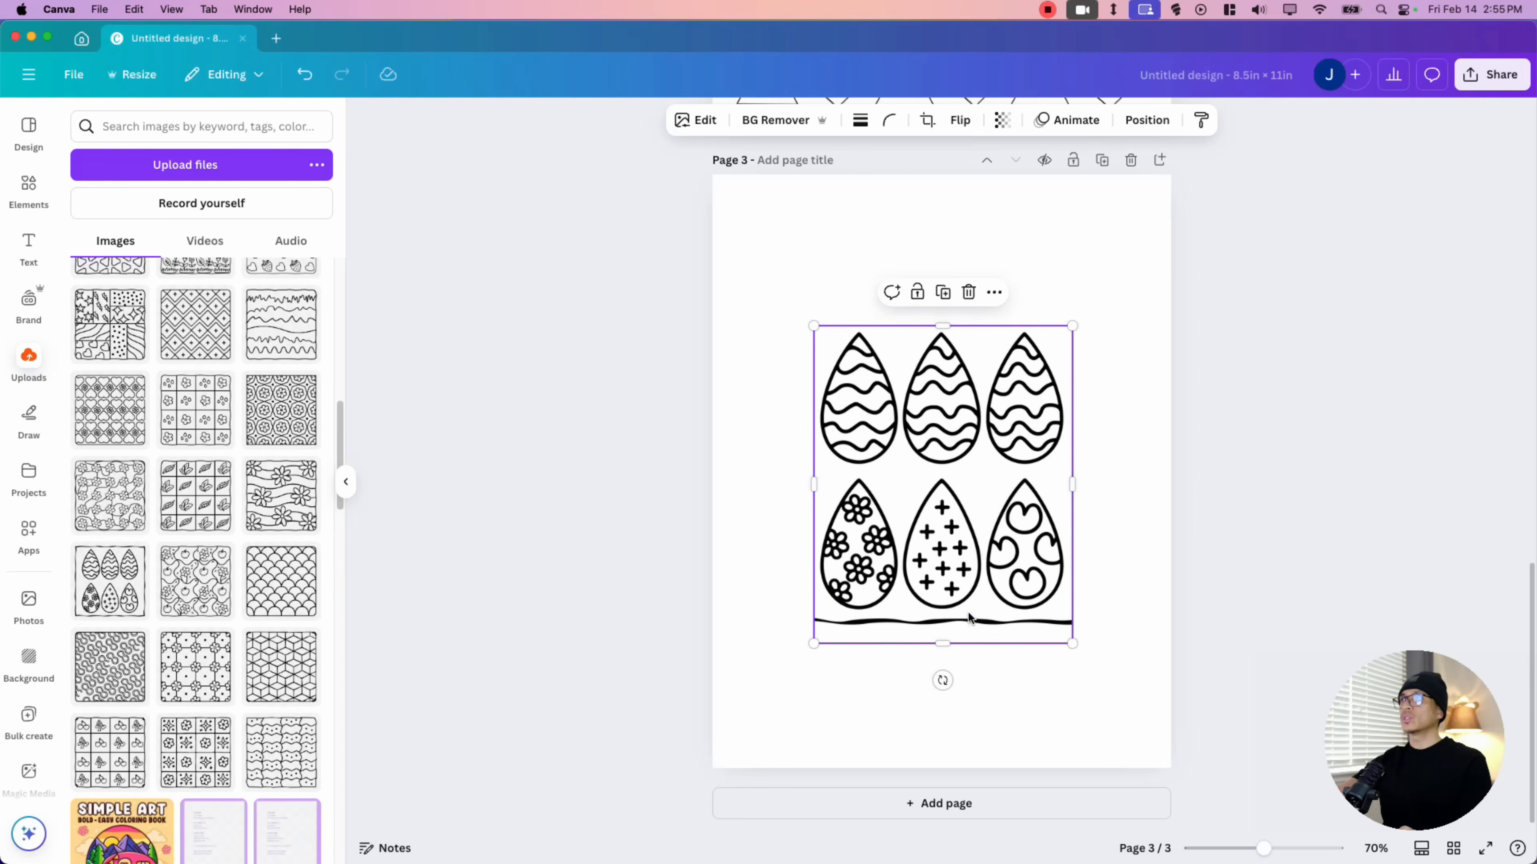
left_click_drag(943, 629, 943, 605)
Duplicate the egg image and crop the copies into three separate wavy-striped eggs placed across the top of page 3.
left_click(942, 293)
mouse_move(1057, 477)
left_mouse_down()
mouse_move(1013, 342)
mouse_move(867, 349)
left_mouse_up()
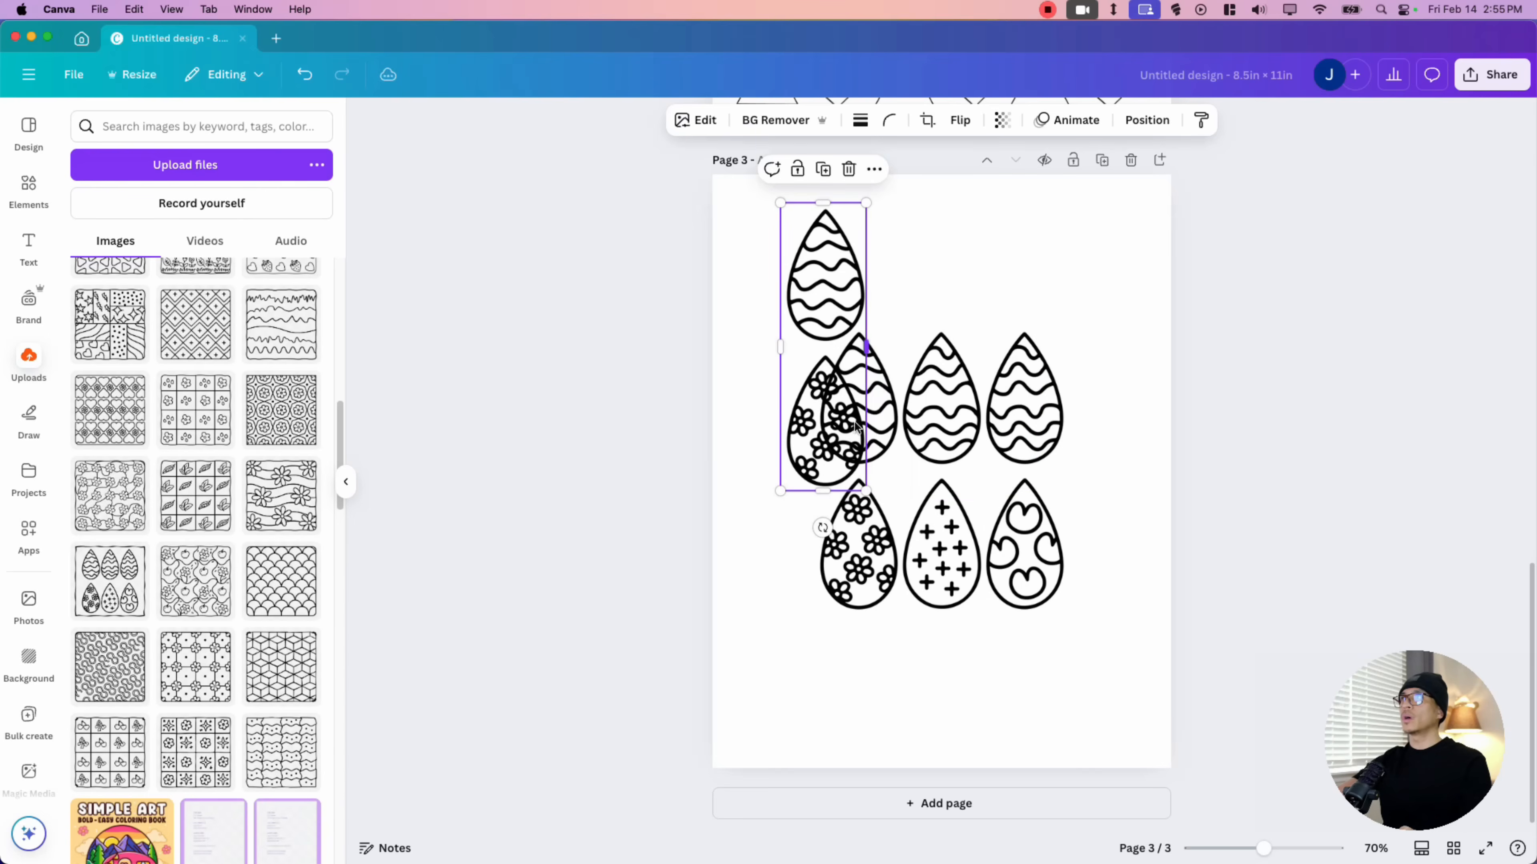
left_click_drag(827, 491, 827, 340)
left_click_drag(908, 367, 917, 380)
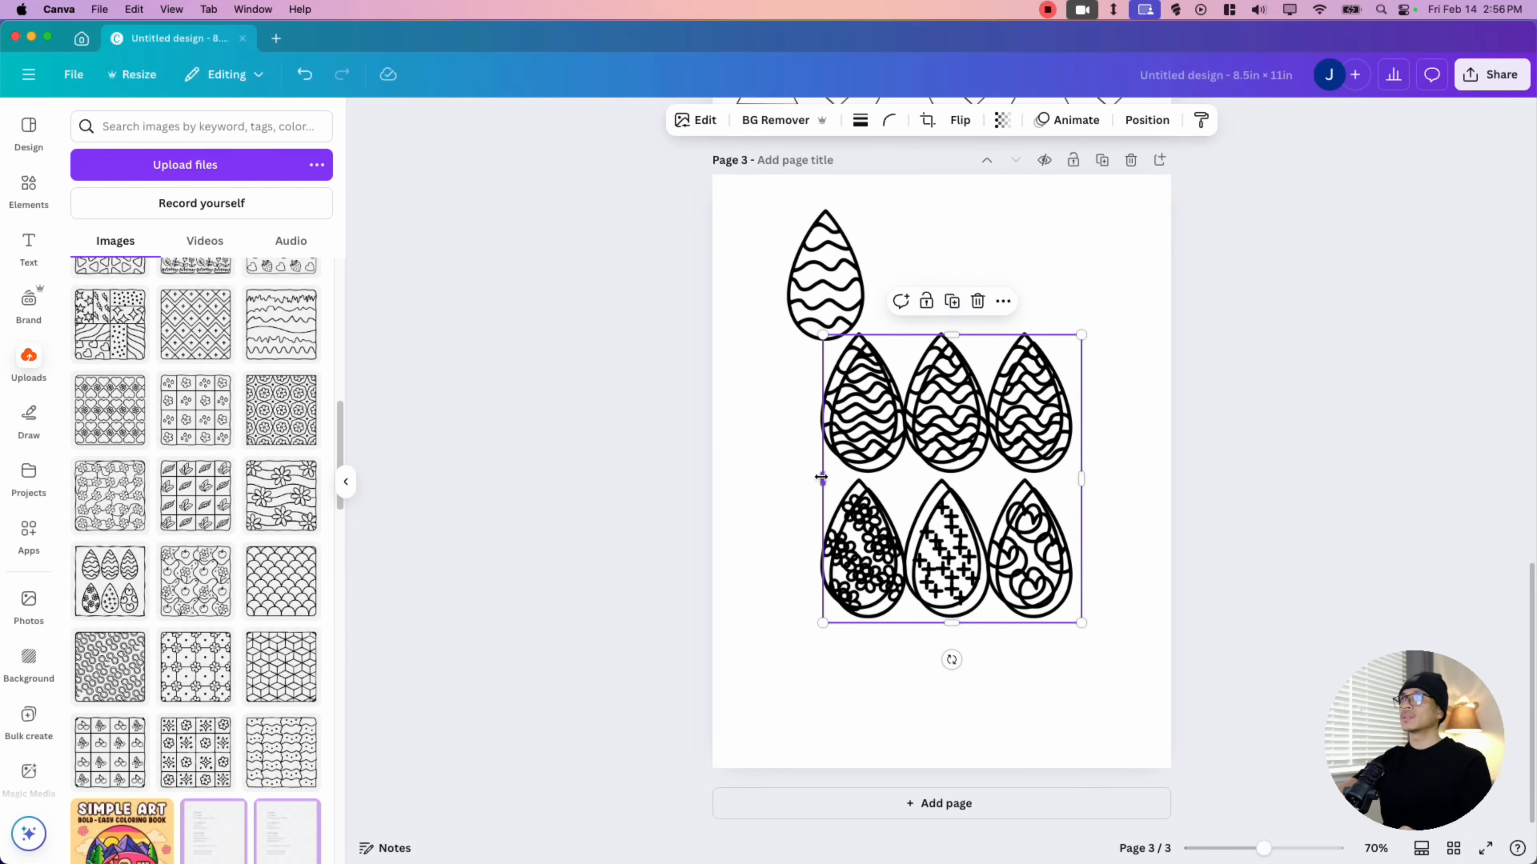
left_click_drag(822, 479, 907, 478)
left_click_drag(969, 411, 988, 299)
left_click_drag(1099, 367, 1012, 367)
left_click_drag(969, 511, 969, 367)
left_click_drag(969, 297, 952, 267)
left_click(942, 293)
left_click_drag(823, 478, 989, 478)
Crop copies of the egg image into separate flower, plus-sign and heart eggs and spread them over the lower part of page 3.
left_click_drag(952, 335, 951, 480)
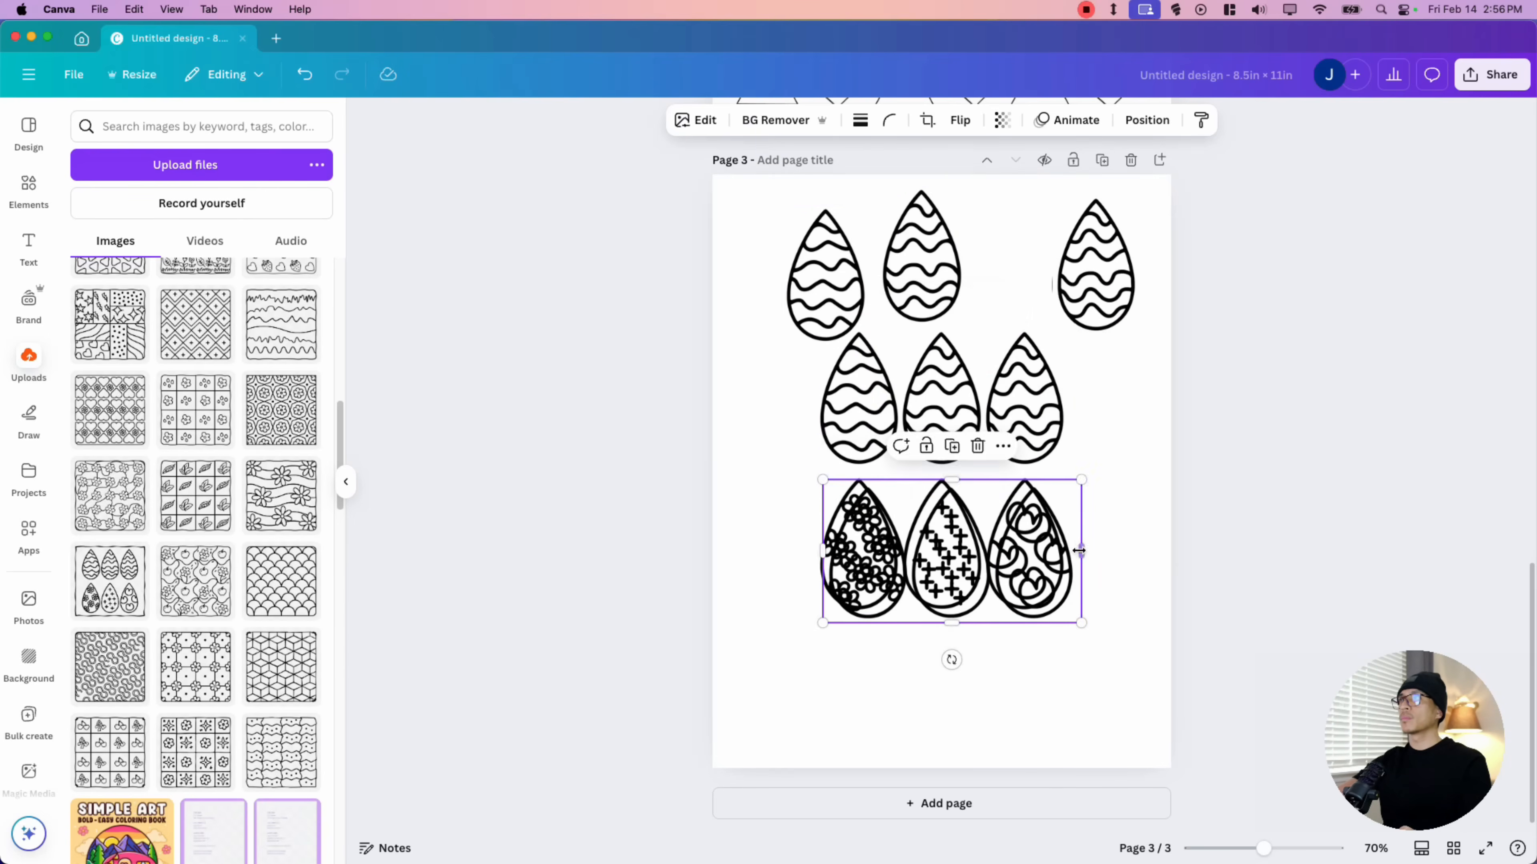
left_click_drag(1080, 551, 907, 552)
left_click_drag(862, 551, 785, 606)
left_click_drag(944, 551, 882, 677)
left_click_drag(952, 327, 952, 484)
left_click_drag(813, 551, 992, 551)
left_click_drag(1032, 497, 998, 487)
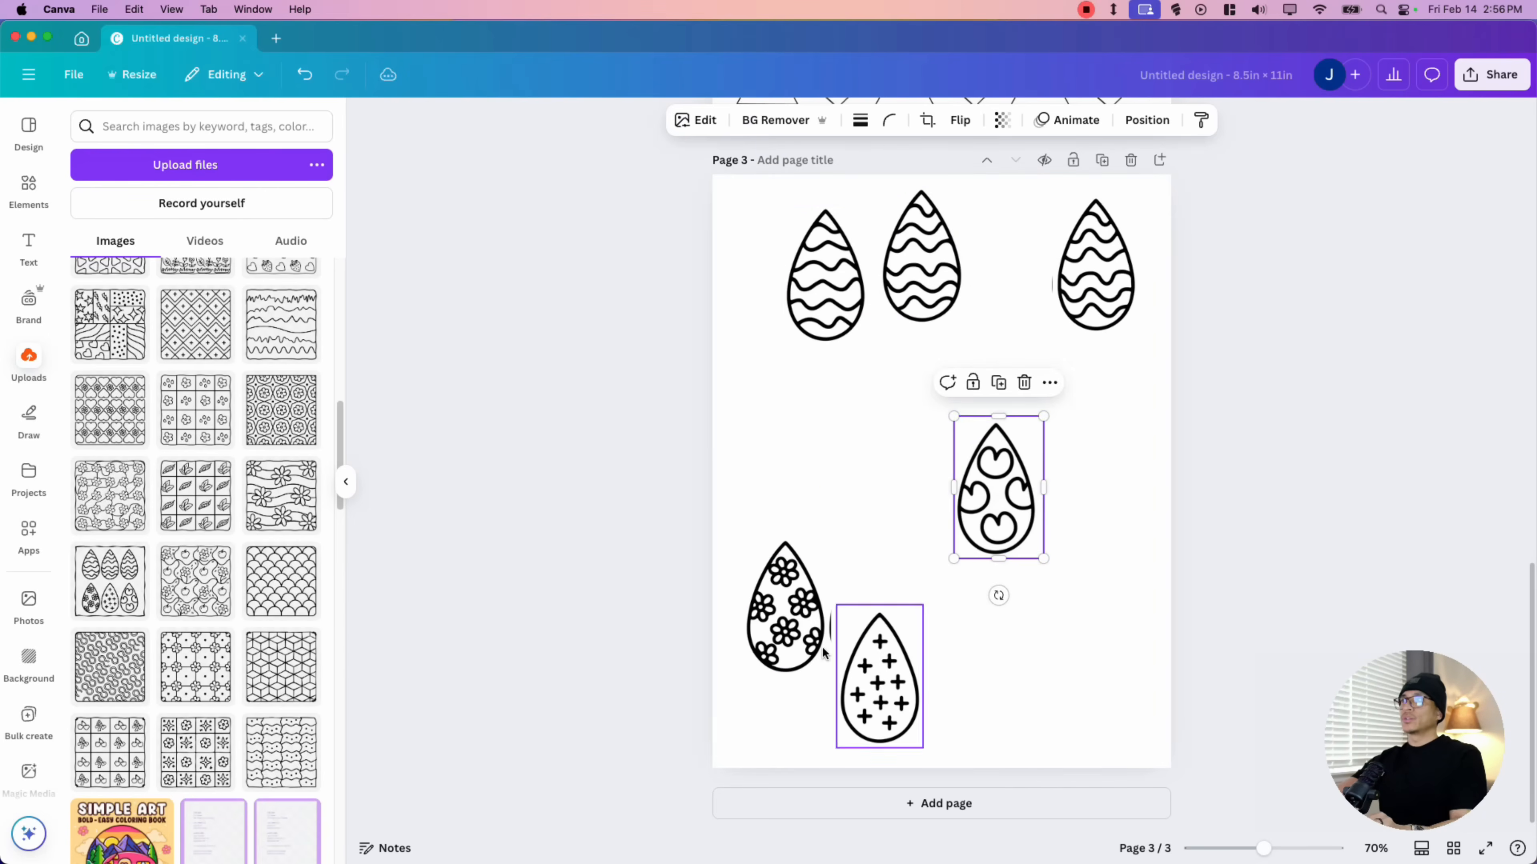
left_click(795, 646)
left_click_drag(829, 596, 826, 582)
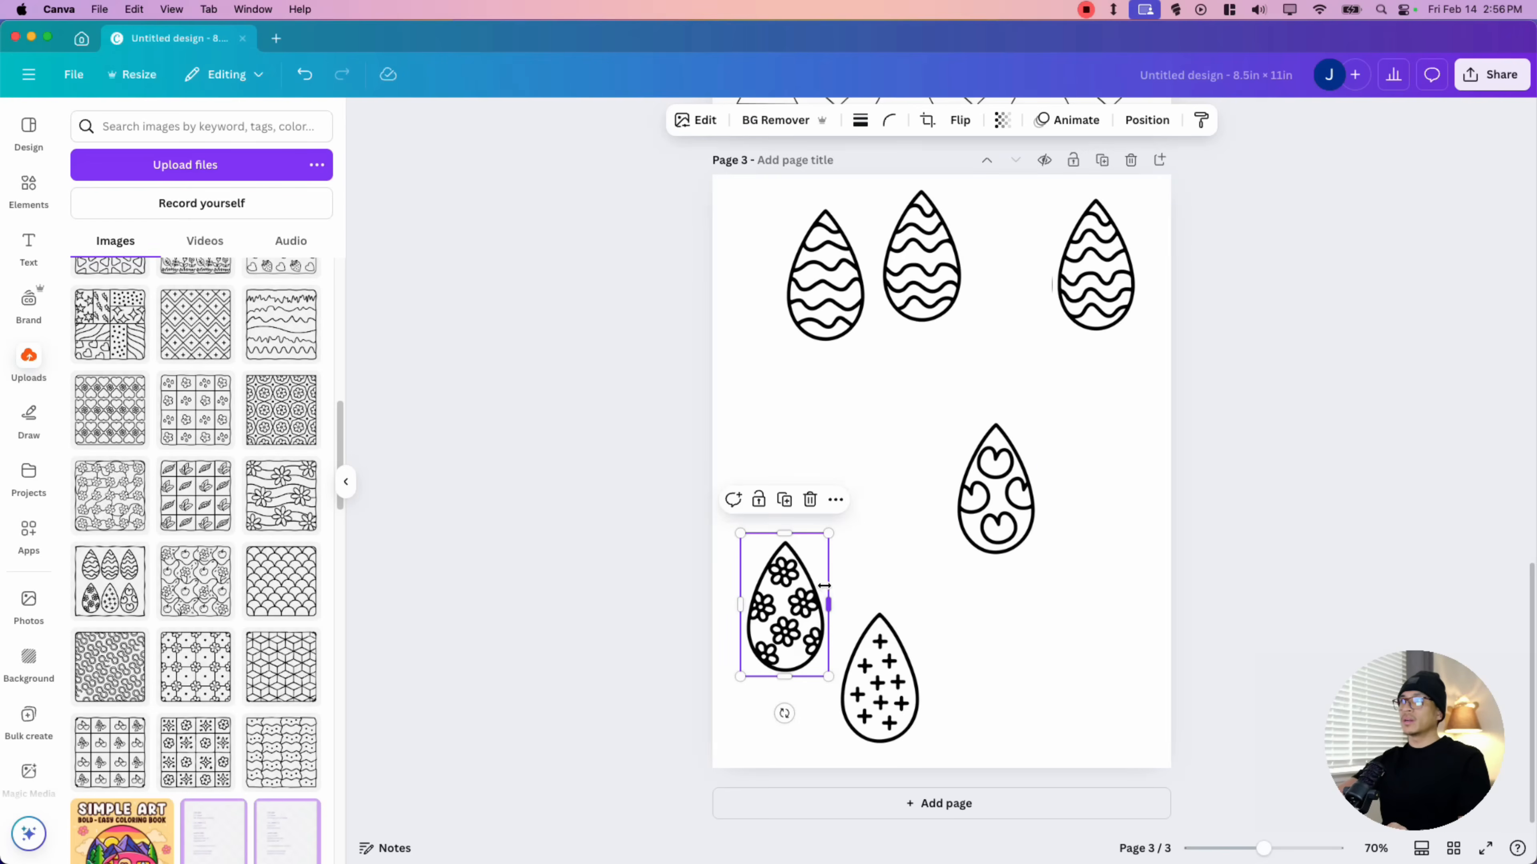
Reposition the heart egg and tilt the three wavy-striped eggs across the top of page 3 at different angles.
left_click_drag(992, 527, 1019, 540)
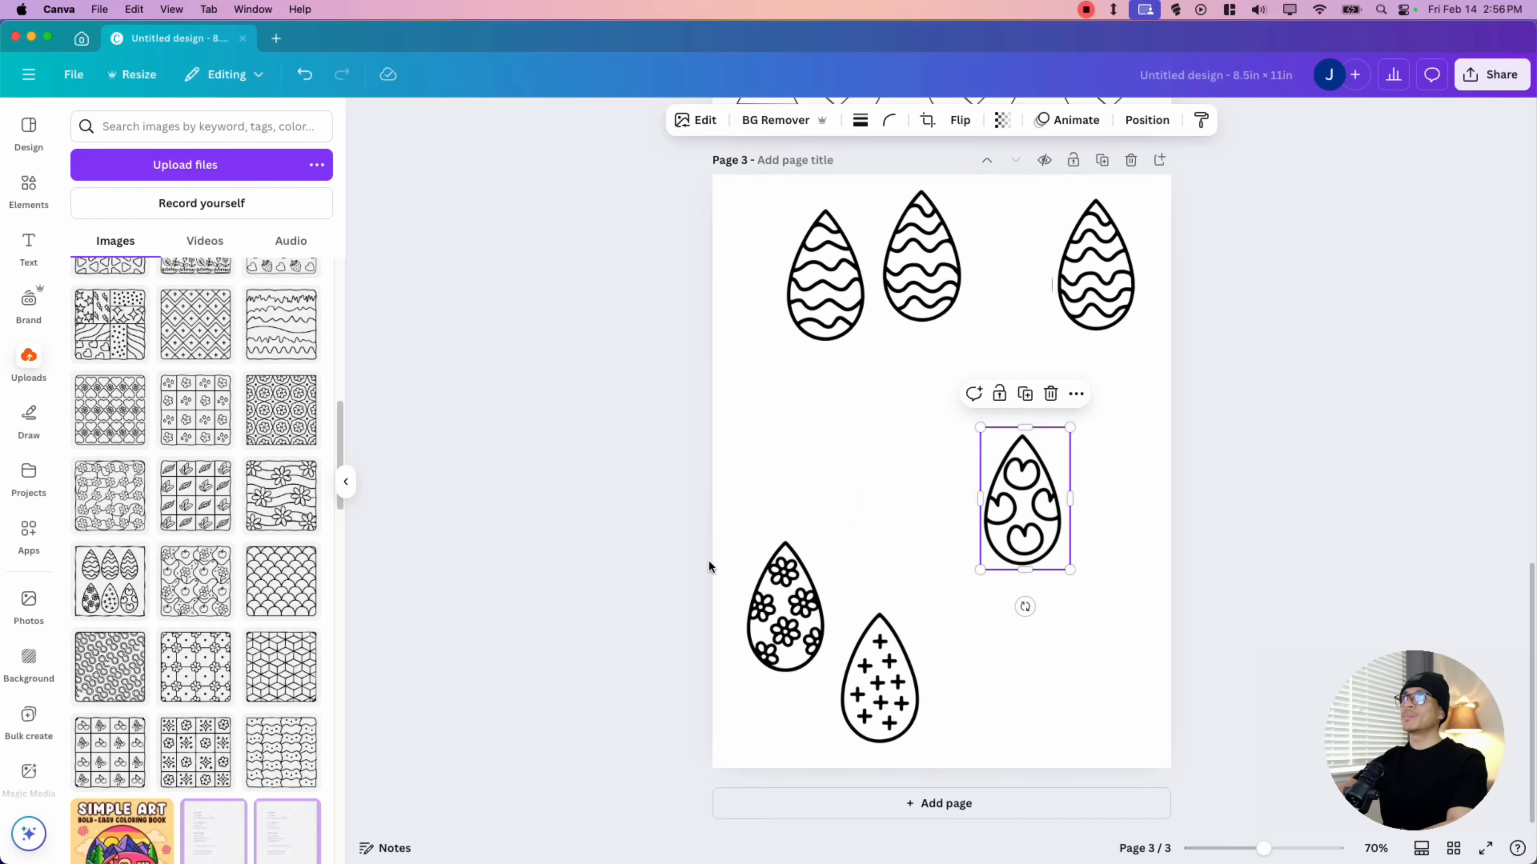
scroll(192, 591, "up", 3)
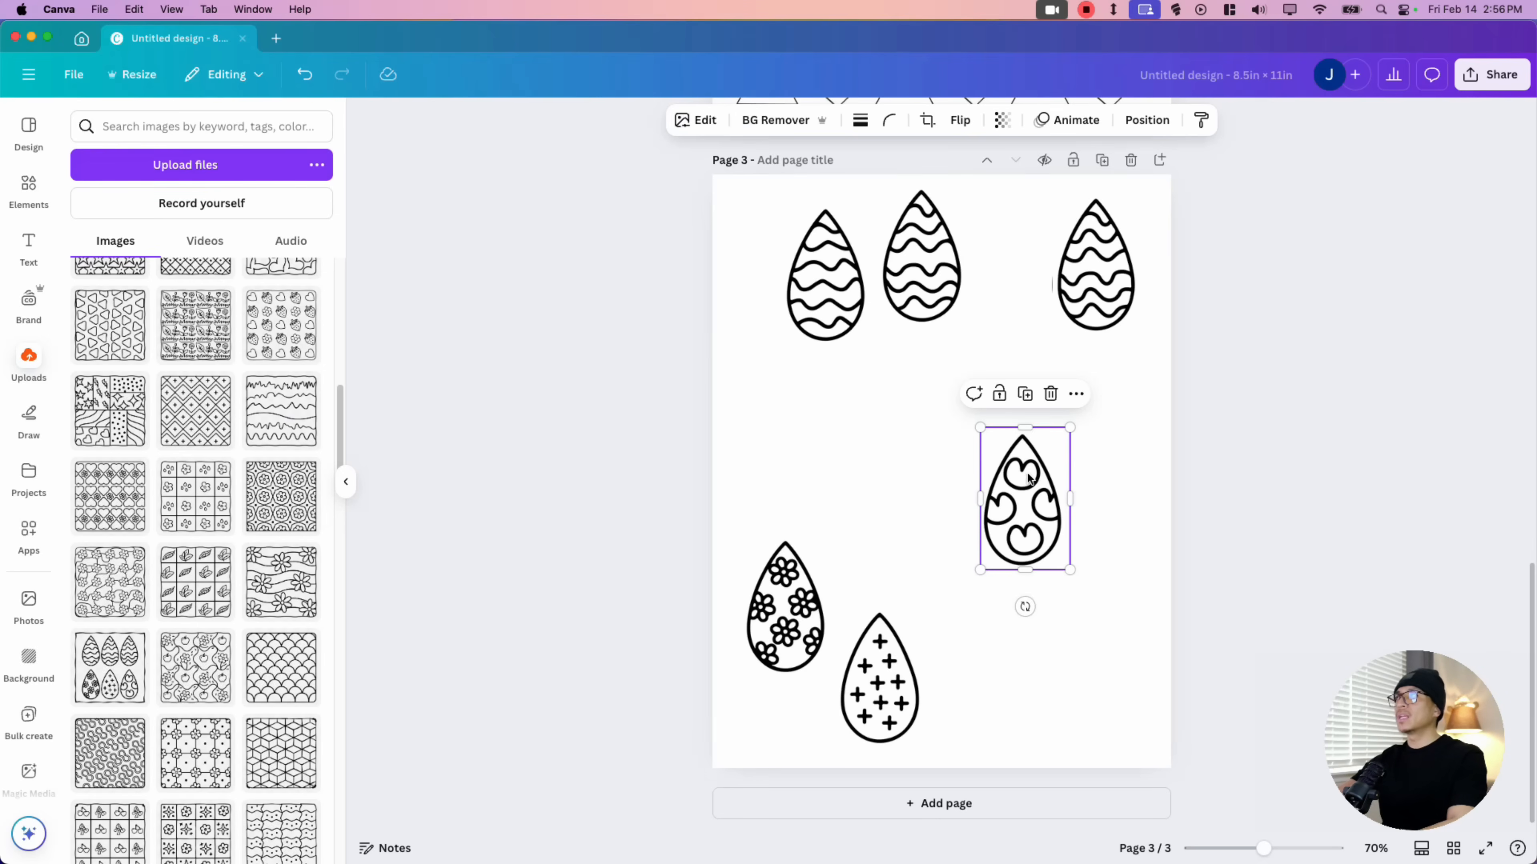
left_click(1059, 321)
left_click(817, 330)
left_click_drag(822, 382, 835, 392)
left_click(956, 278)
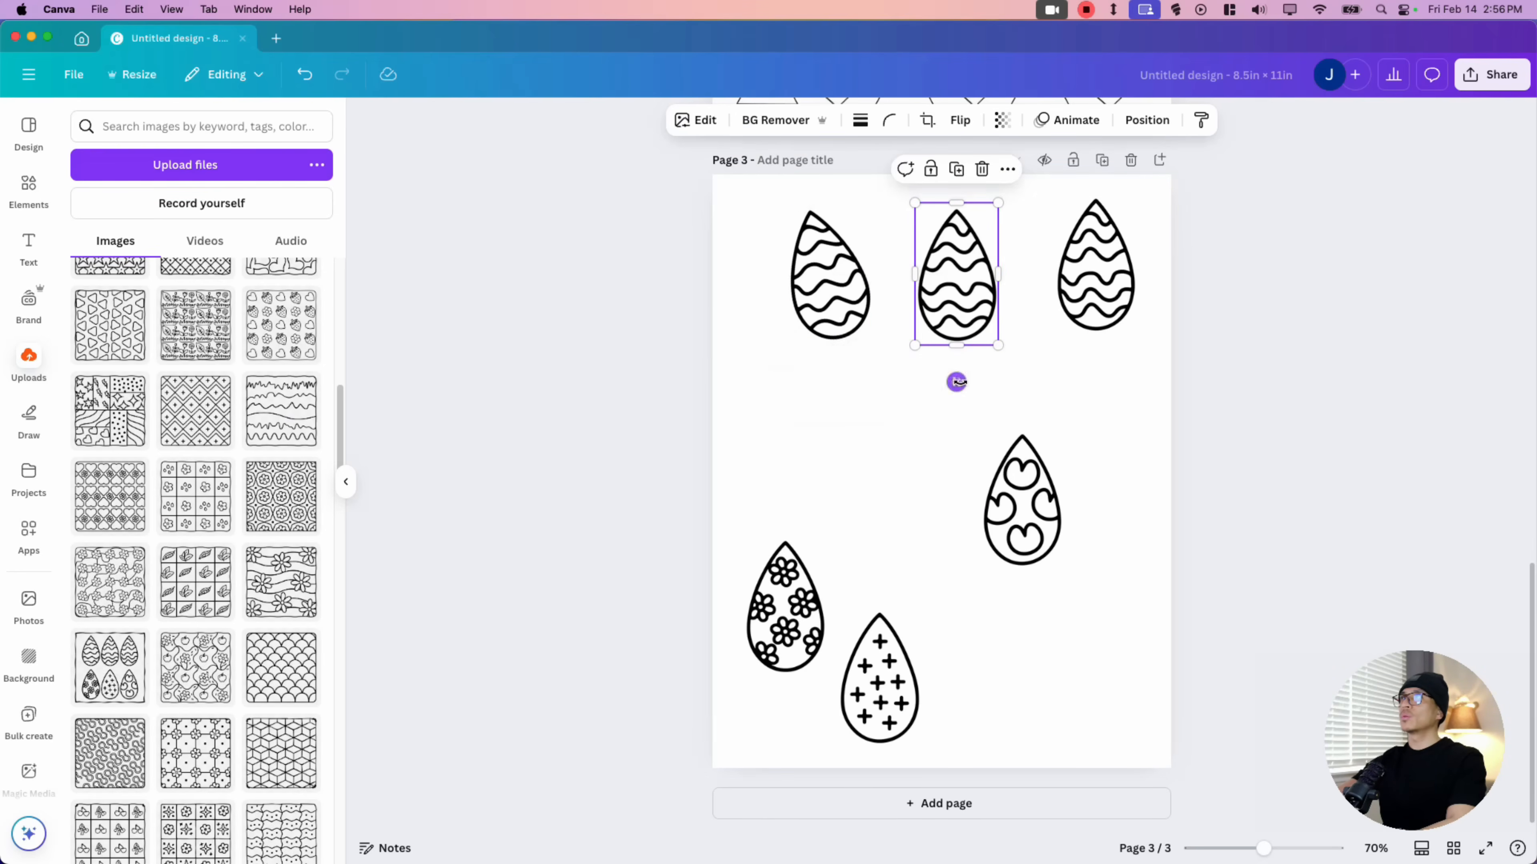
left_click_drag(956, 381, 974, 409)
left_click(1096, 279)
left_click_drag(1097, 368, 1119, 366)
Tilt the heart, plus-sign and flower eggs slightly in different directions.
left_click(1015, 510)
left_click_drag(1025, 606, 1038, 606)
left_click(880, 678)
left_click_drag(880, 765, 864, 764)
left_click(785, 605)
left_click_drag(785, 707, 771, 713)
Move the flower egg to the lower-right corner of page 3, then duplicate the flower, heart and wavy eggs to fill empty areas.
left_click_drag(781, 620, 1089, 686)
left_click(1092, 568)
left_click(1019, 463)
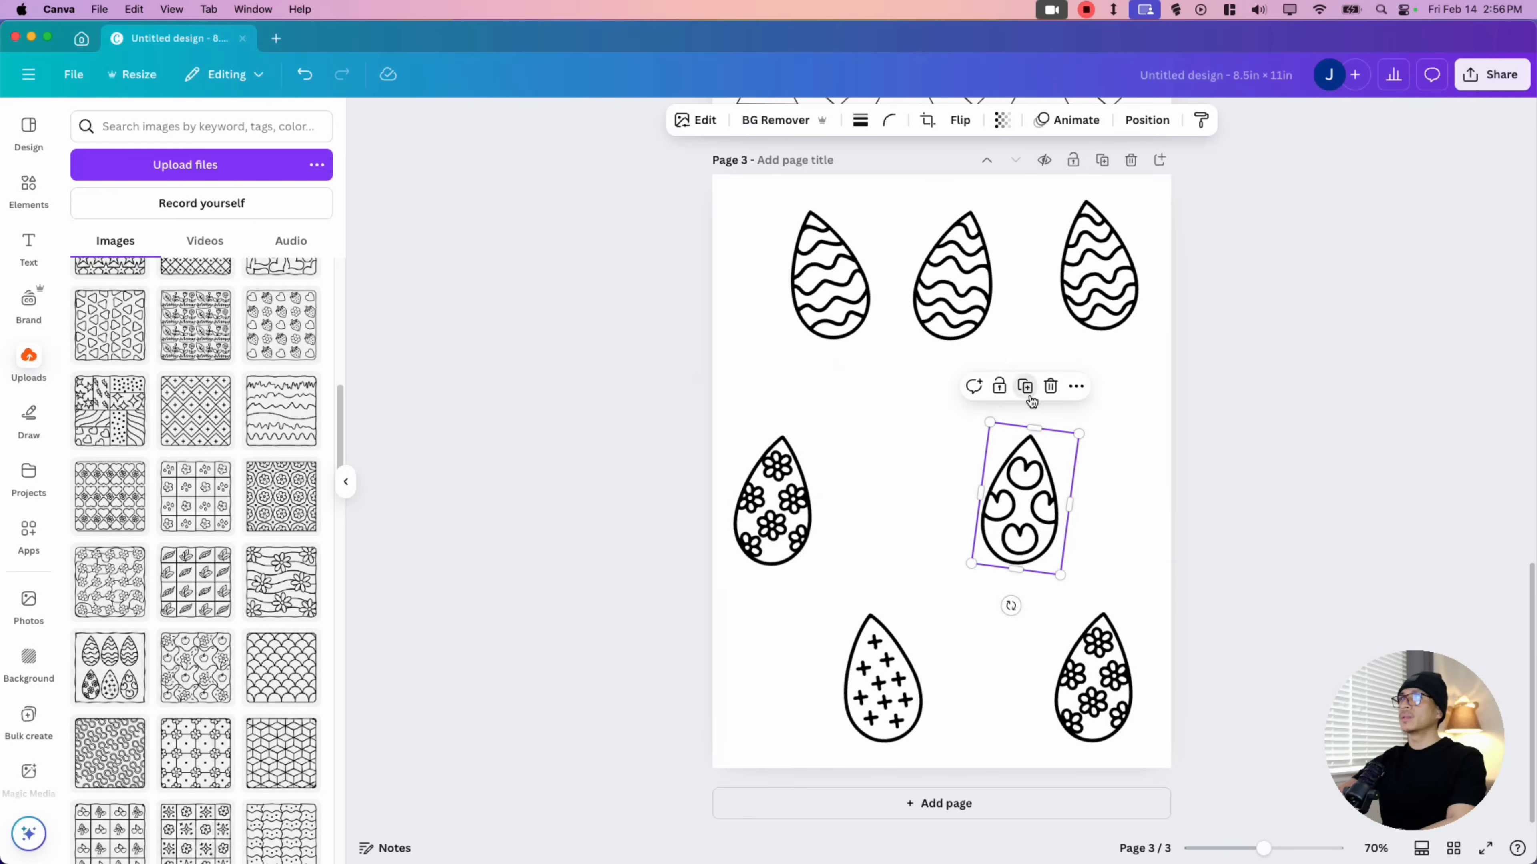
left_click(1023, 385)
left_click(829, 274)
left_click(823, 389)
left_click_drag(835, 291, 786, 699)
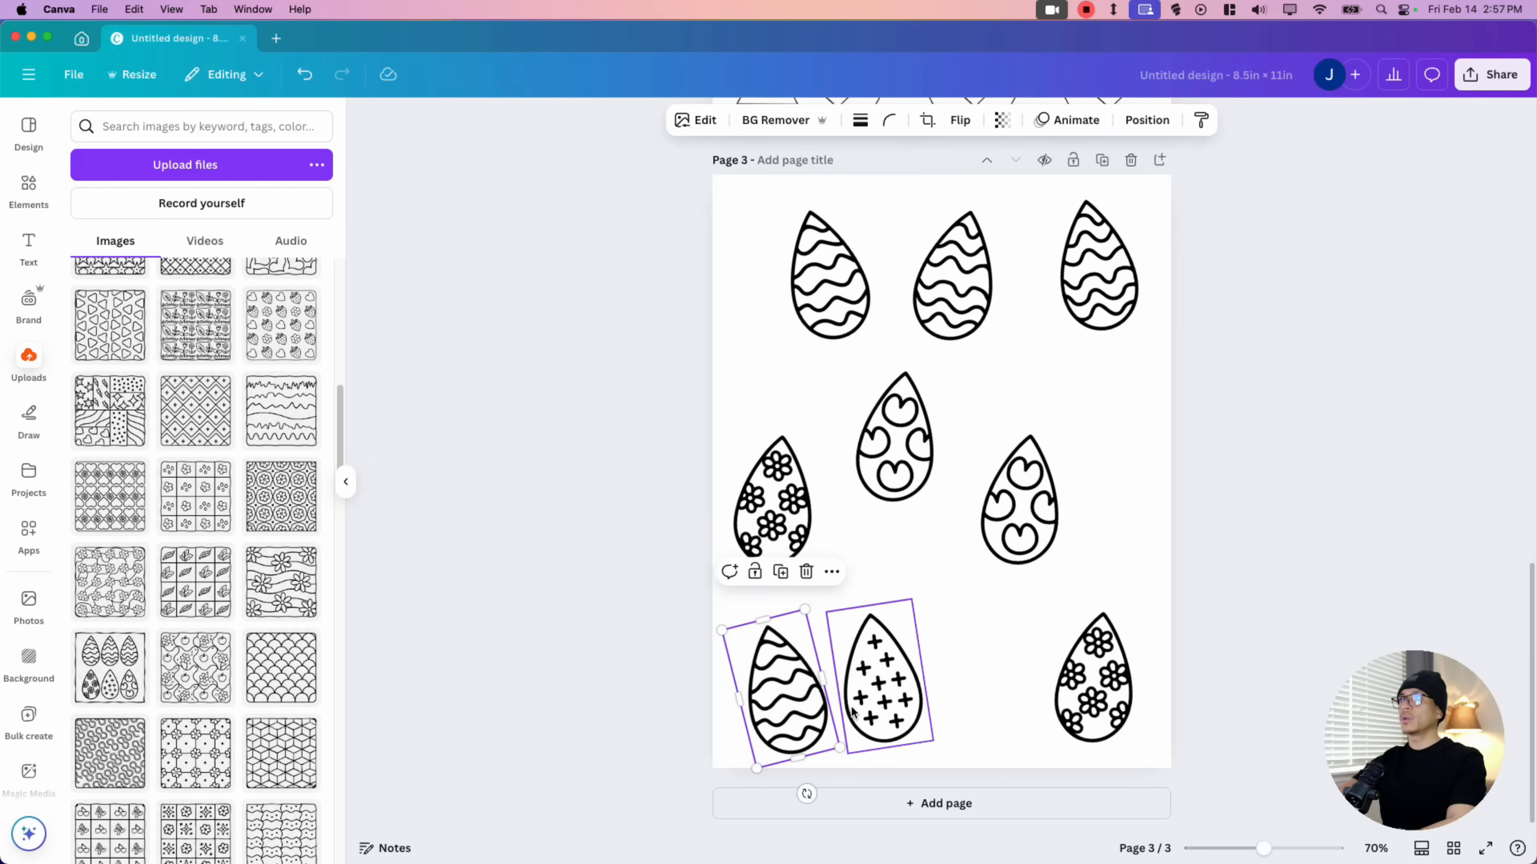
Place a copy of the second wavy egg between the plus-sign and flower eggs, and shift both heart eggs into the middle right area.
left_click_drag(884, 684, 895, 684)
left_click(934, 253)
left_click(956, 159)
left_click_drag(965, 287, 994, 650)
left_click_drag(1019, 501, 1103, 420)
left_click_drag(895, 438, 984, 444)
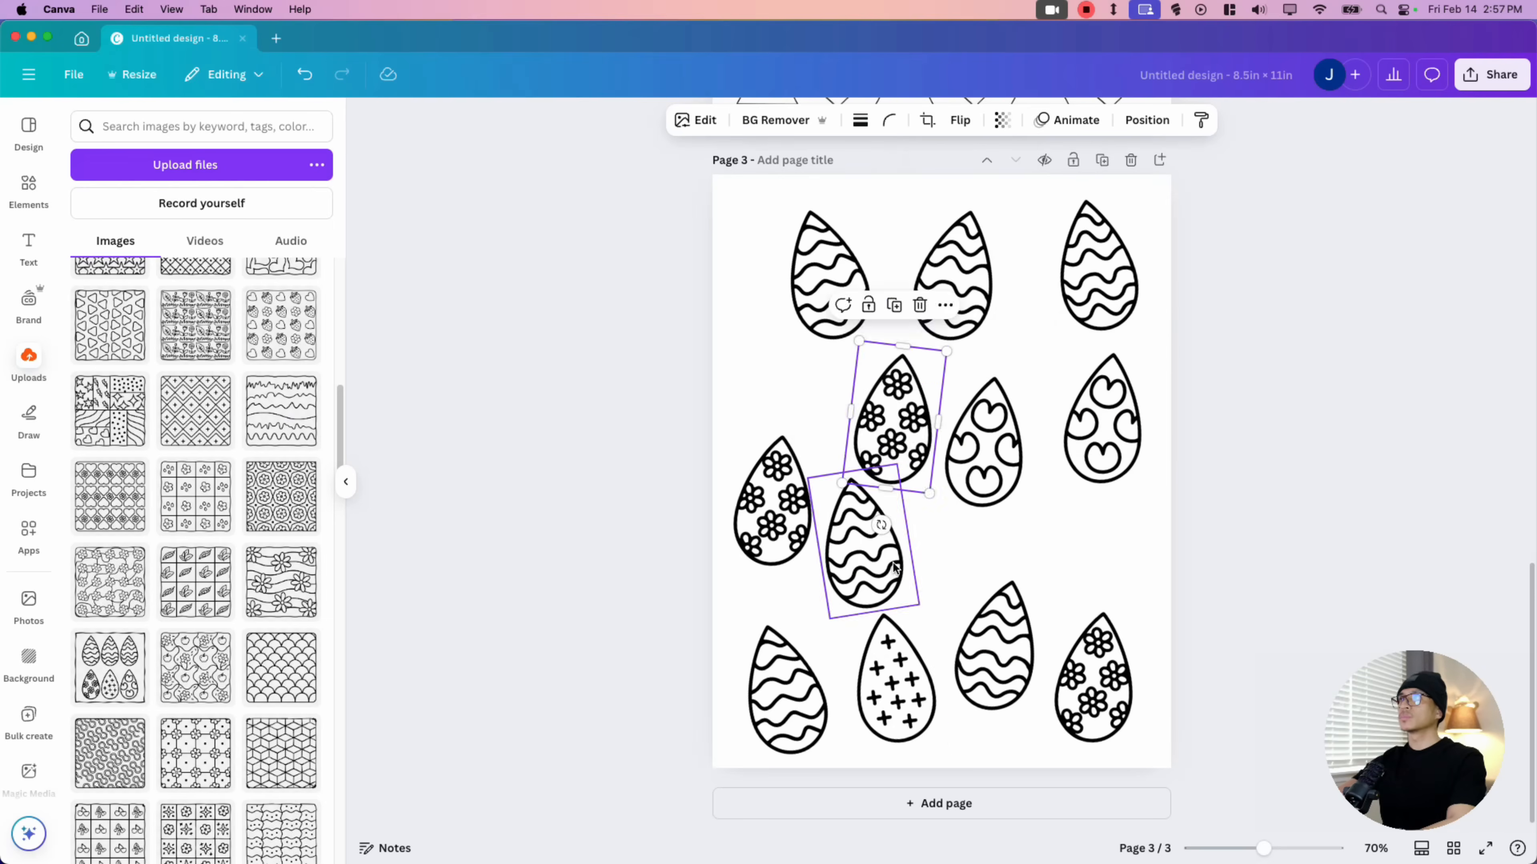
Rearrange the upper eggs on page 3, putting a tilted flower egg between two wavy eggs and a third wavy egg just below.
left_click_drag(830, 278, 790, 258)
left_click_drag(953, 278, 876, 397)
left_click_drag(891, 422, 956, 272)
left_click(957, 266)
left_click_drag(945, 377, 972, 377)
left_click_drag(959, 273, 966, 262)
left_click_drag(1099, 273, 1083, 266)
left_click_drag(875, 396, 863, 378)
Enlarge several of the eggs and shift the heart and wavy eggs to close the gaps in the middle of page 3.
left_click_drag(984, 445, 1007, 423)
left_click_drag(960, 488, 925, 531)
left_click(796, 315)
mouse_move(1024, 335)
left_mouse_down()
mouse_move(980, 635)
mouse_move(992, 624)
mouse_move(901, 538)
mouse_move(922, 581)
mouse_move(1119, 493)
left_mouse_up()
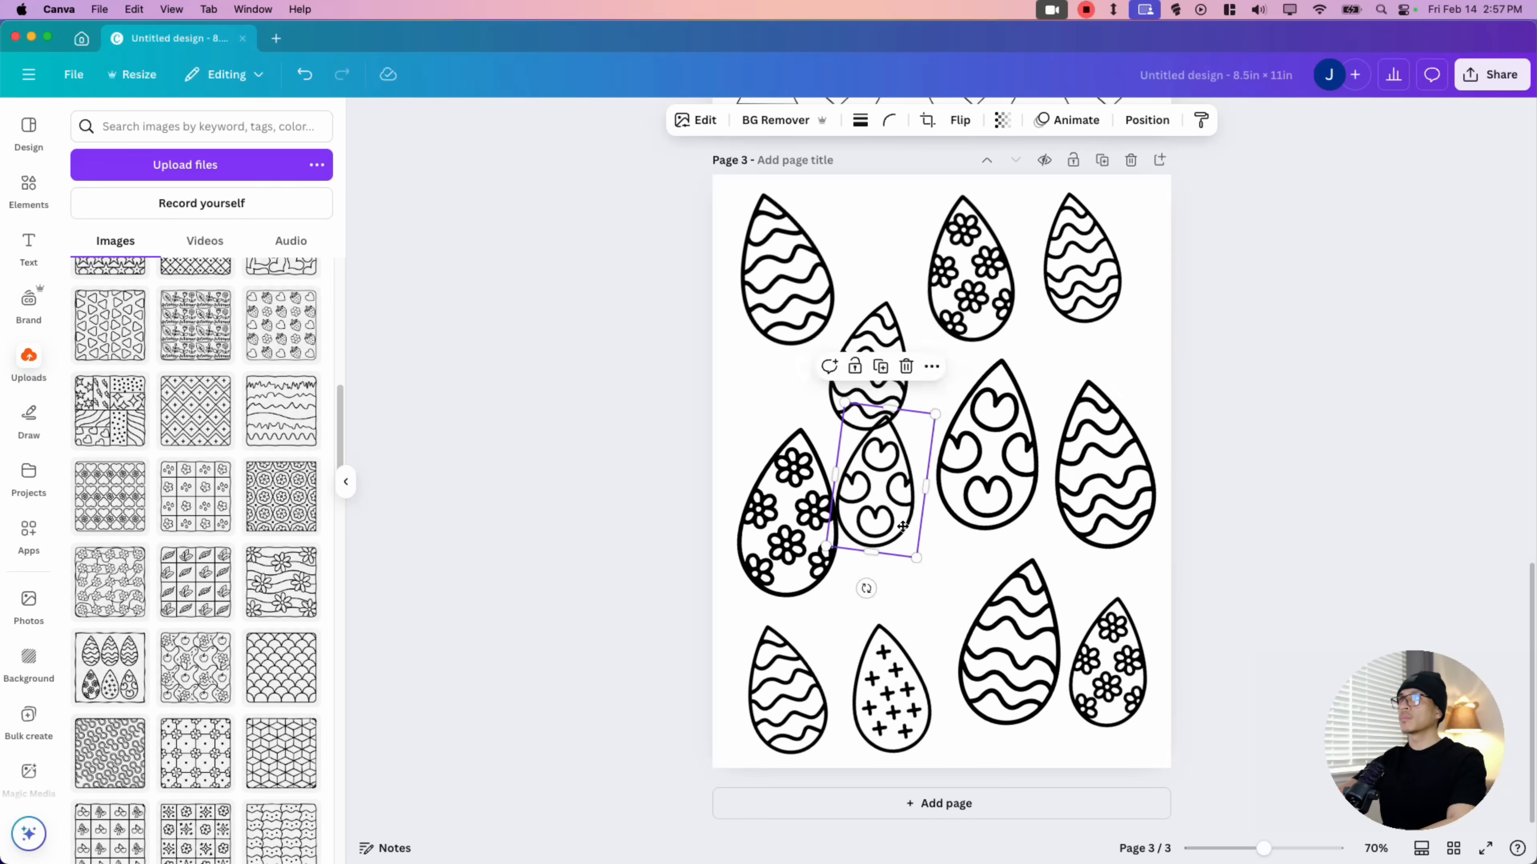
left_click_drag(878, 484, 888, 541)
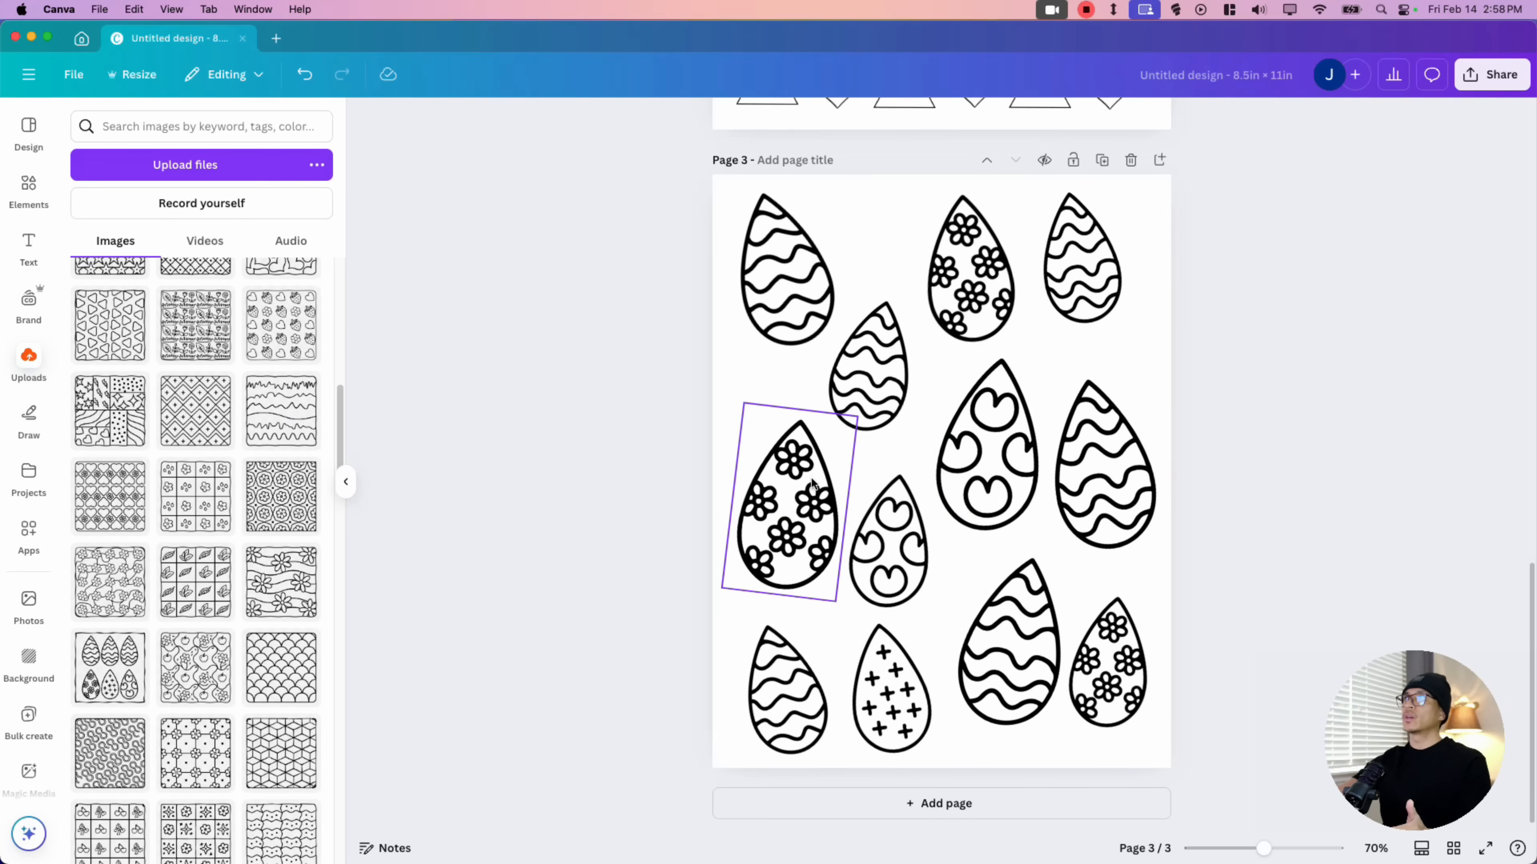
Show all pages as a grid and add a blank page after each of the three pattern pages.
key("super+alt+g")
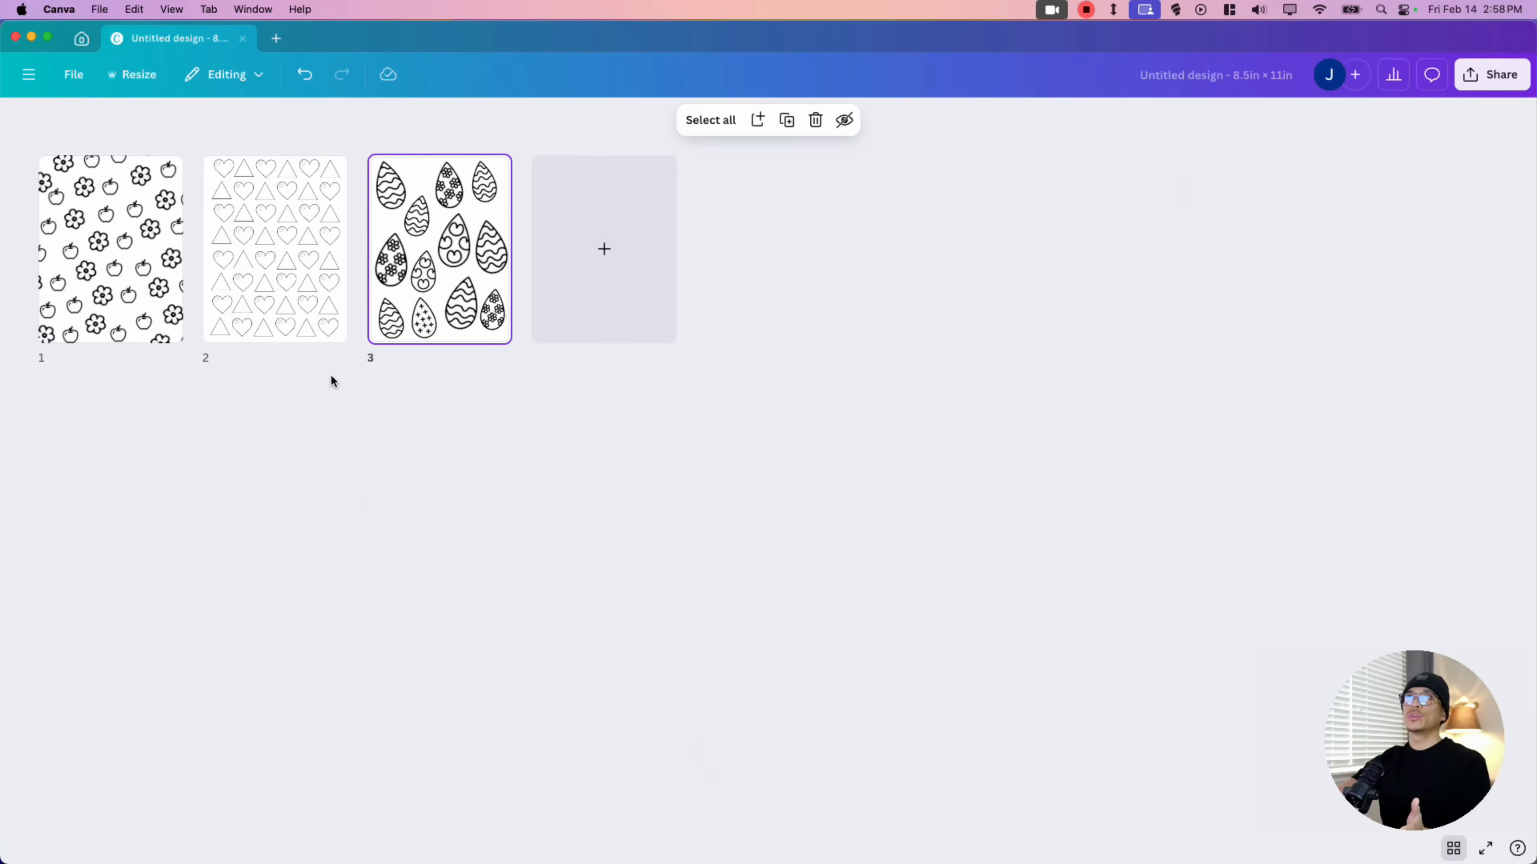
left_click(189, 250)
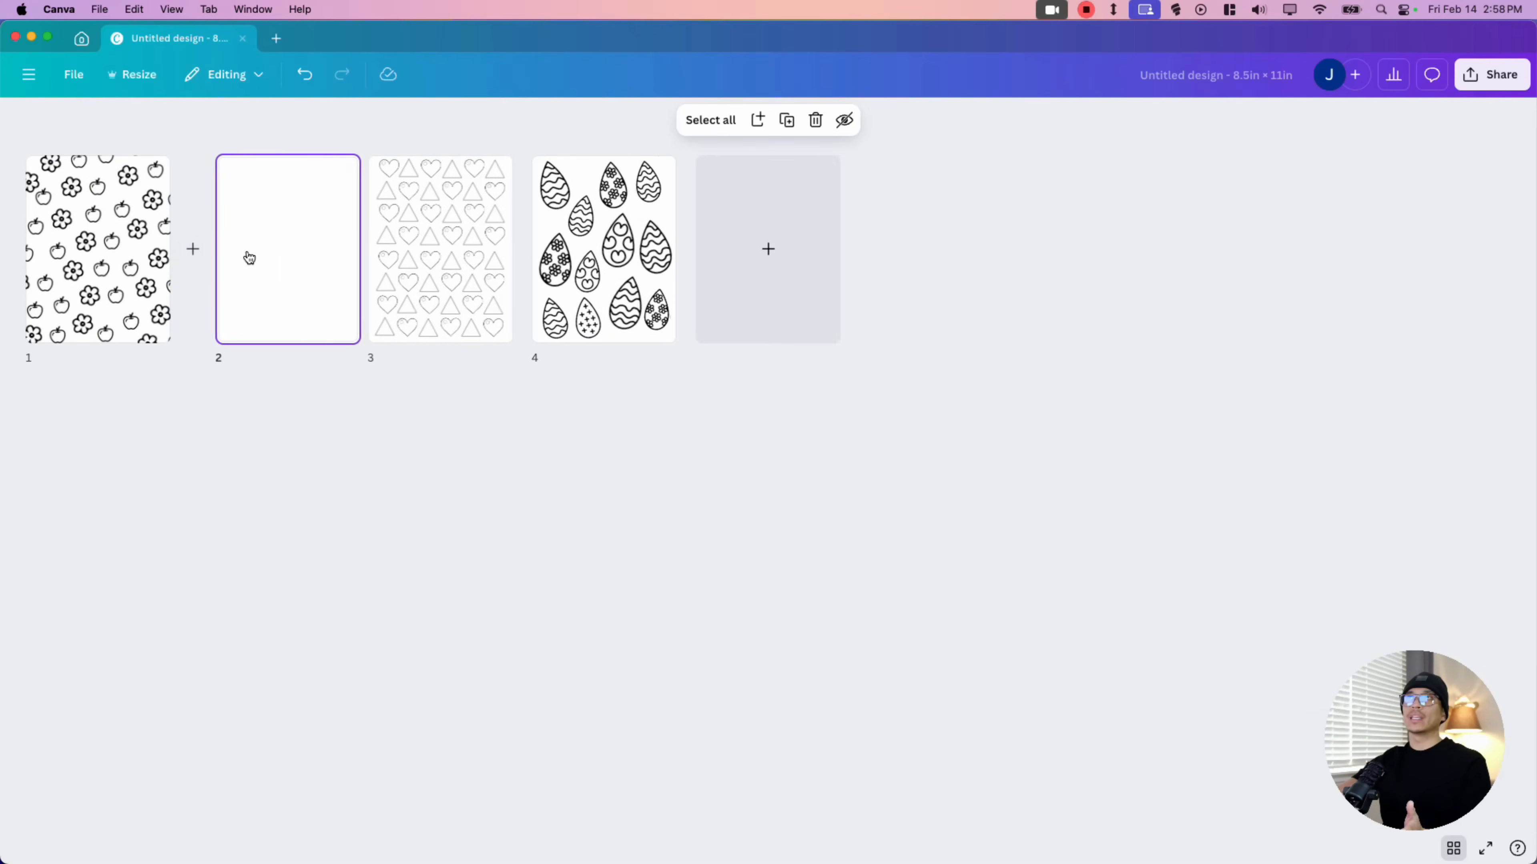
left_click(520, 249)
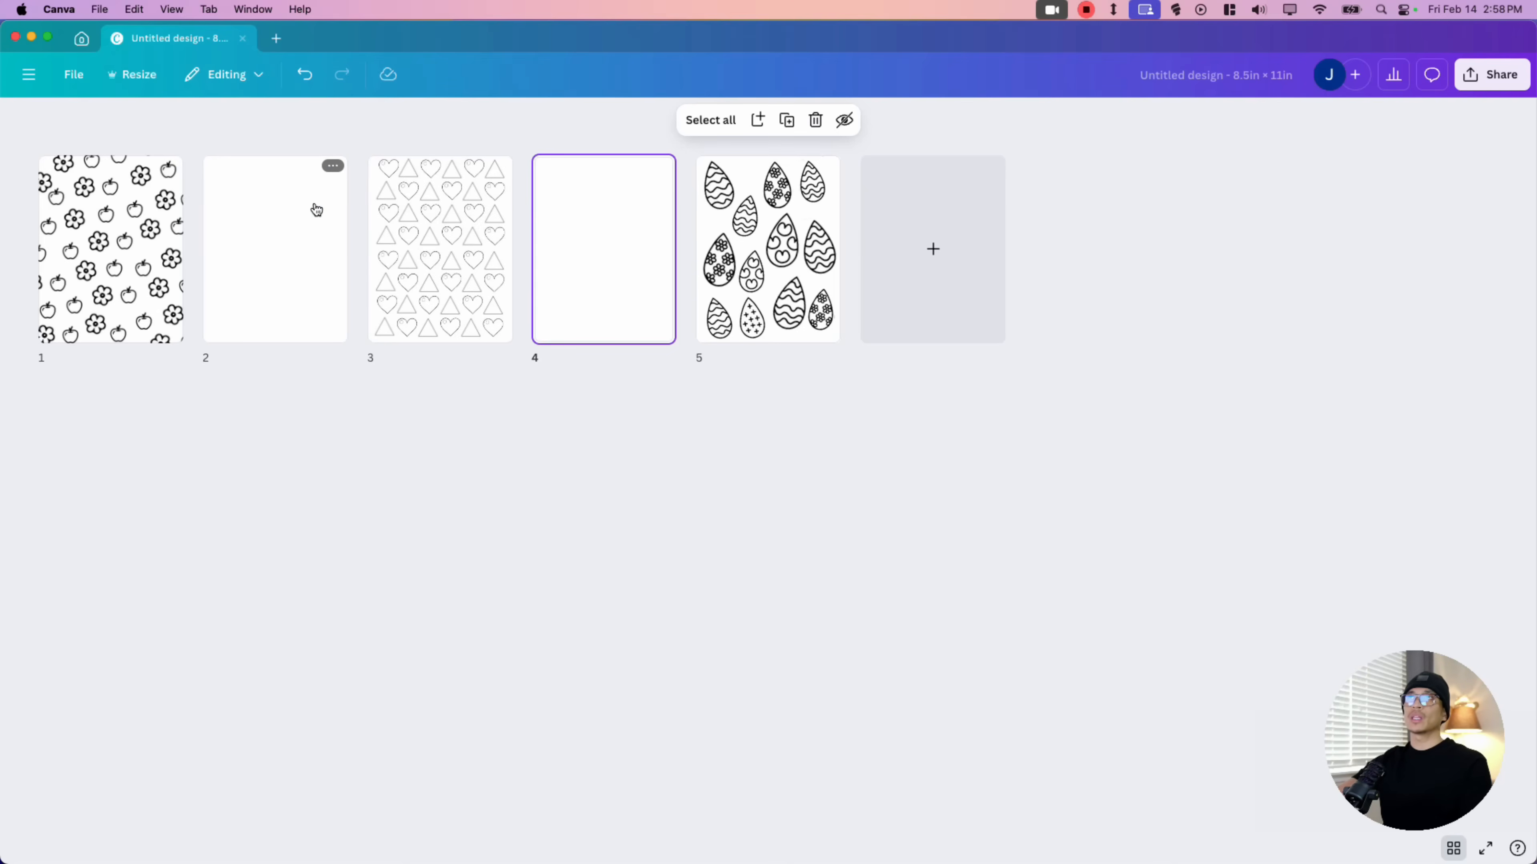
left_click(930, 257)
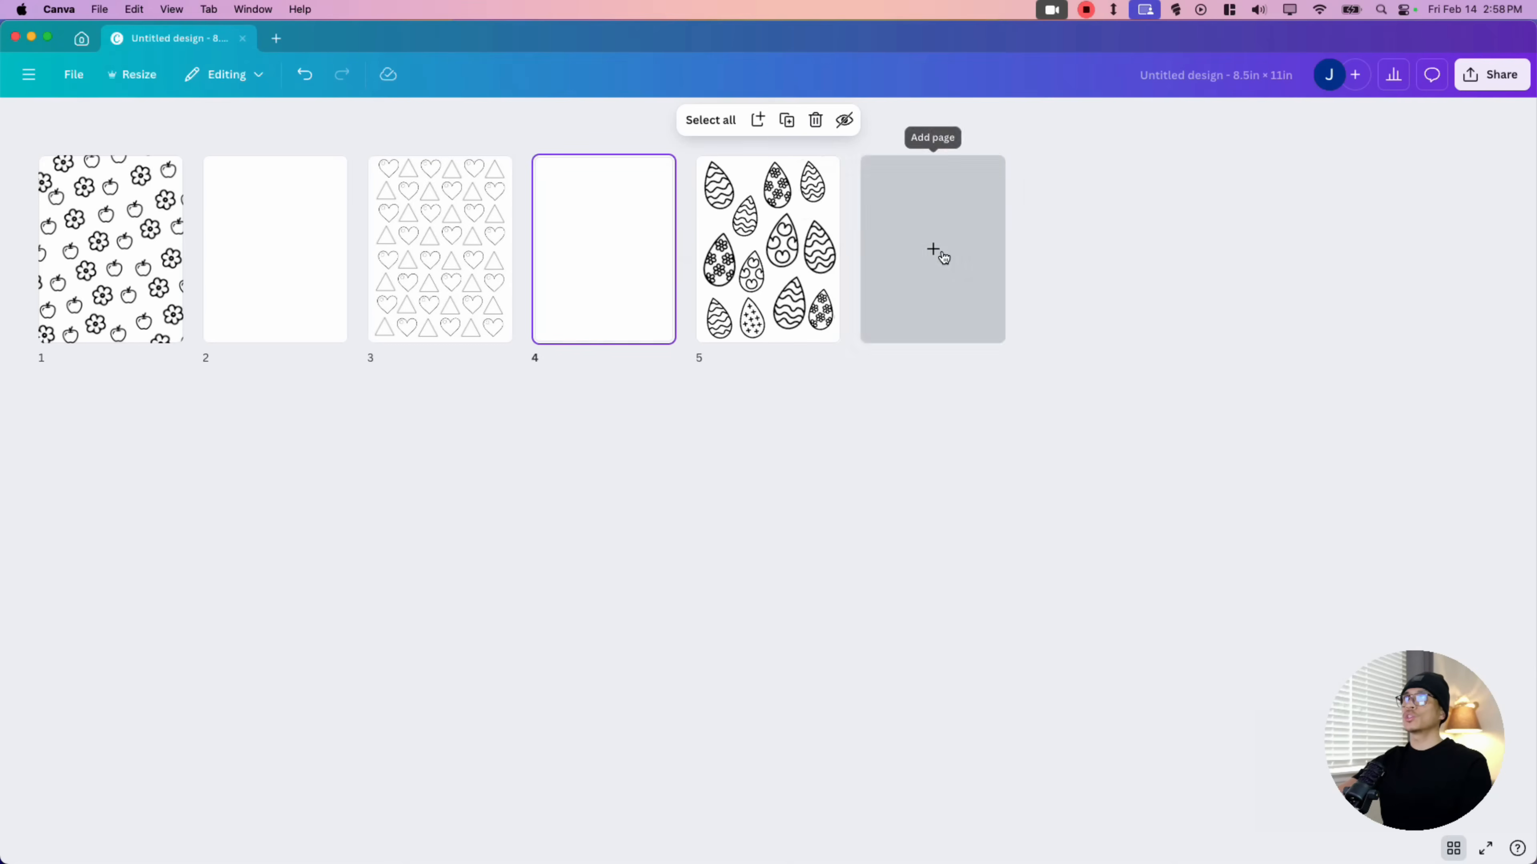
Select the six pages and duplicate them repeatedly until the design has 60 pages.
left_click_drag(99, 411, 907, 189)
left_click(770, 121)
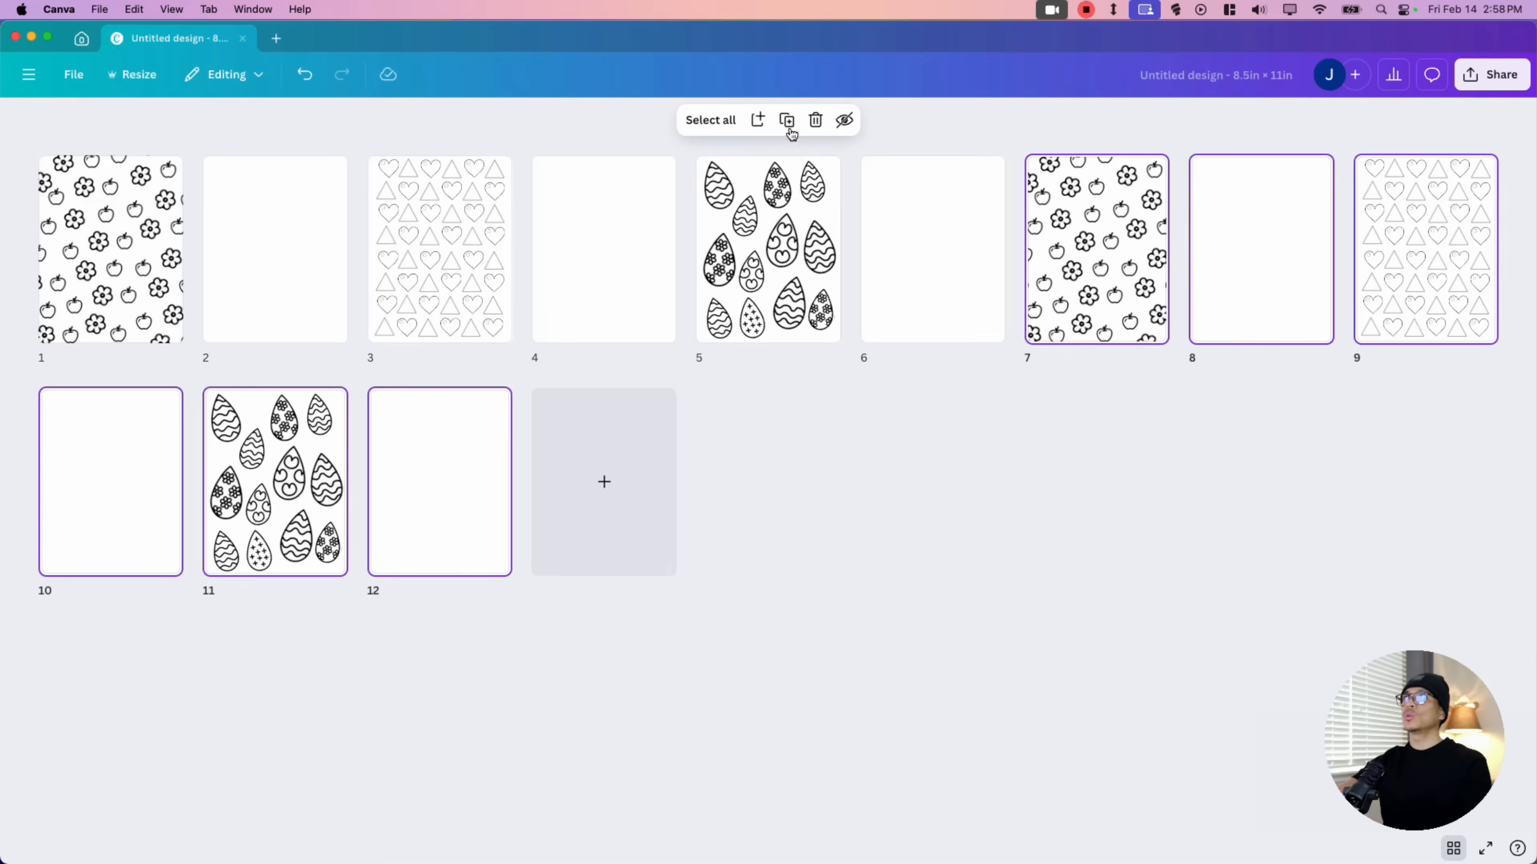
left_click(787, 119)
left_click(786, 119)
left_click(787, 119)
left_click(788, 122)
scroll(856, 463, "down", 15)
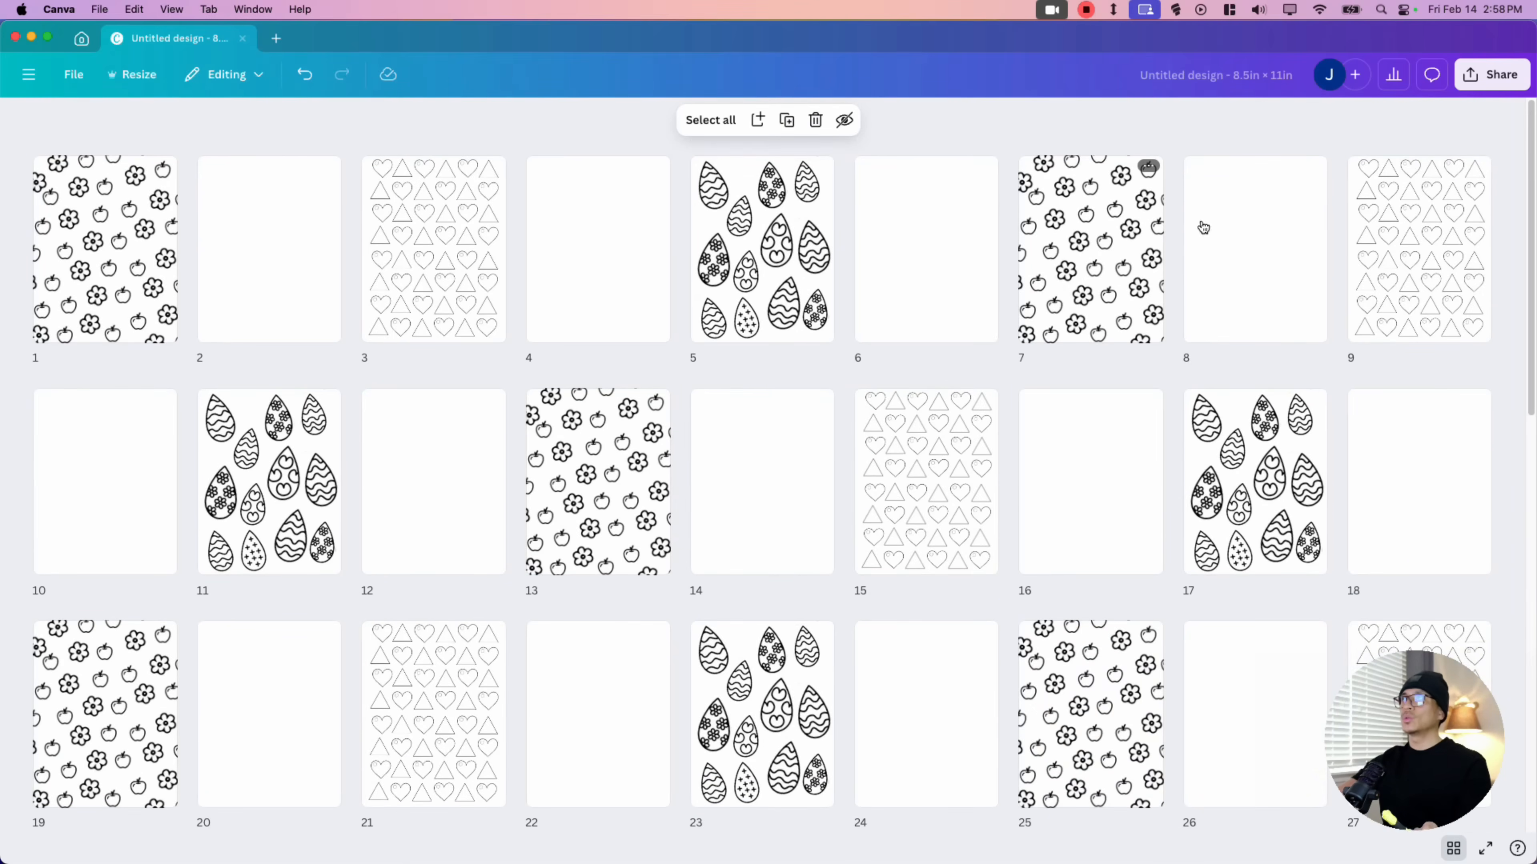
Set the download to PDF Print with the CMYK color profile for all pages (1–60).
left_click(1477, 76)
left_click(1257, 389)
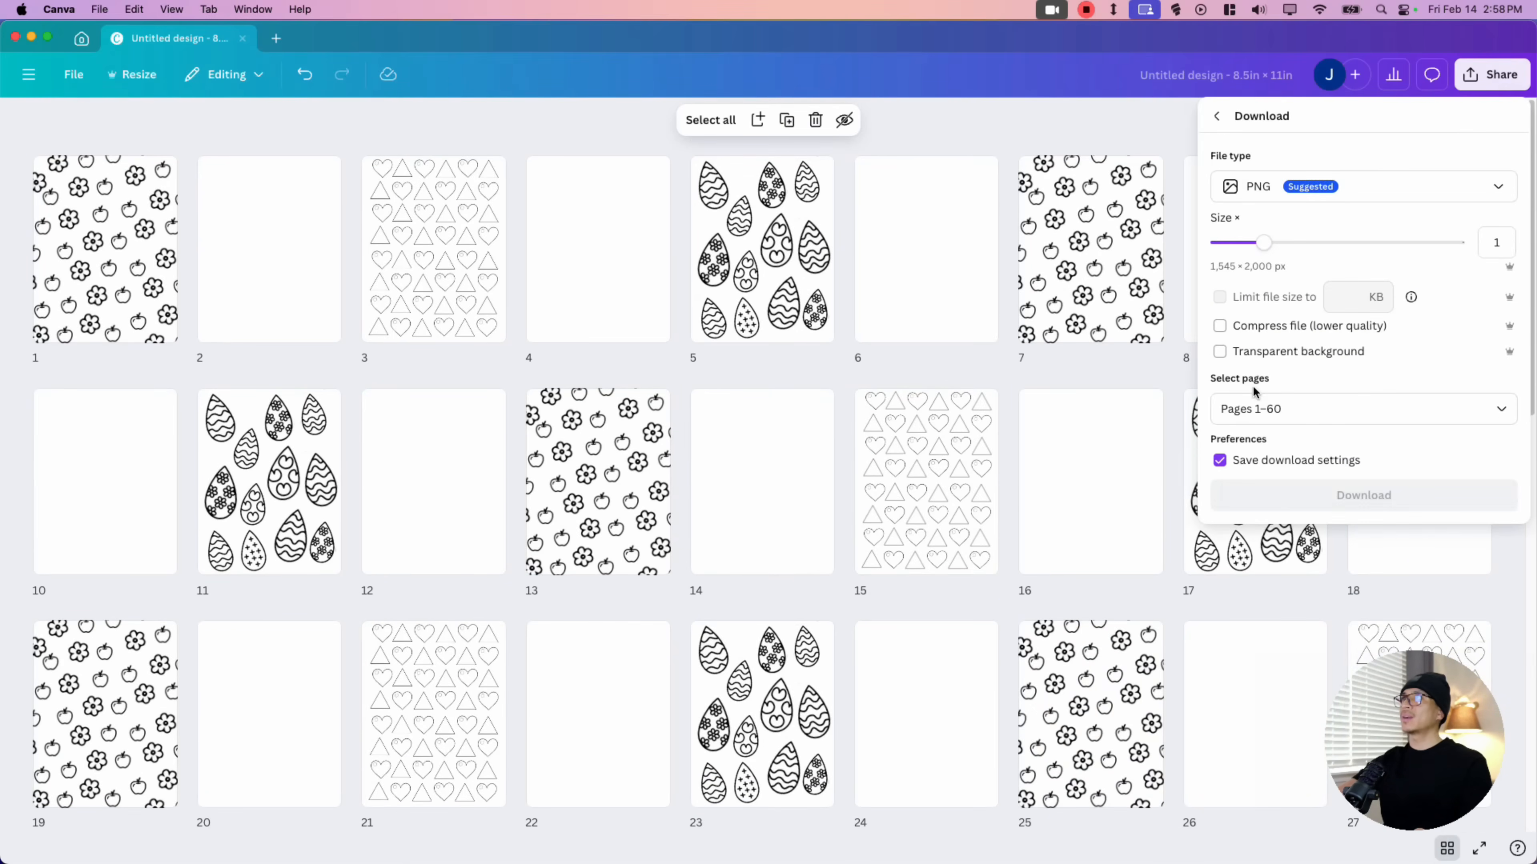
left_click(1285, 189)
left_click(1280, 374)
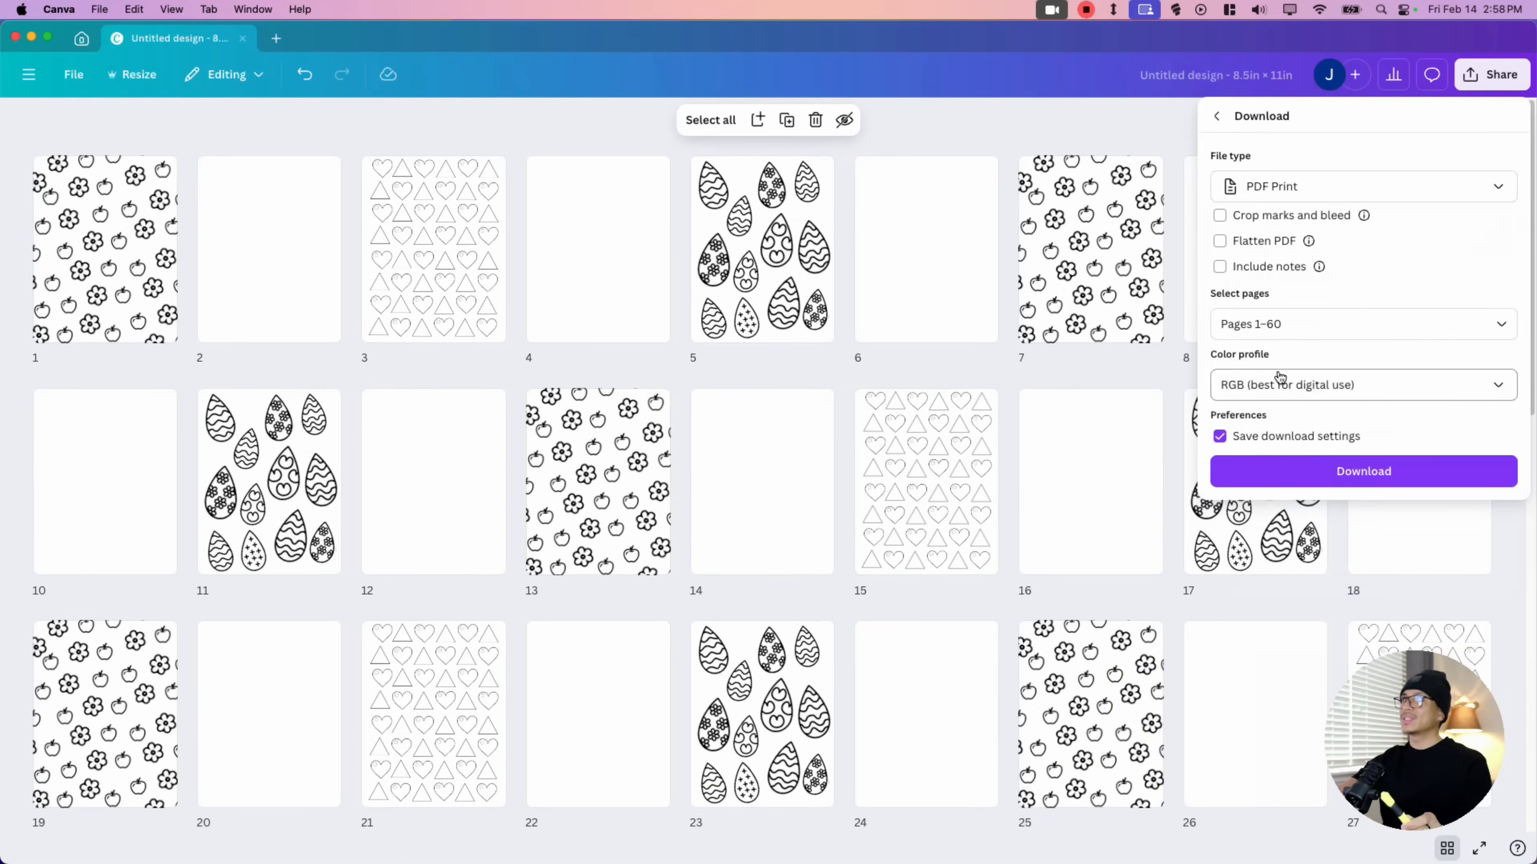
left_click(1286, 390)
left_click(1276, 460)
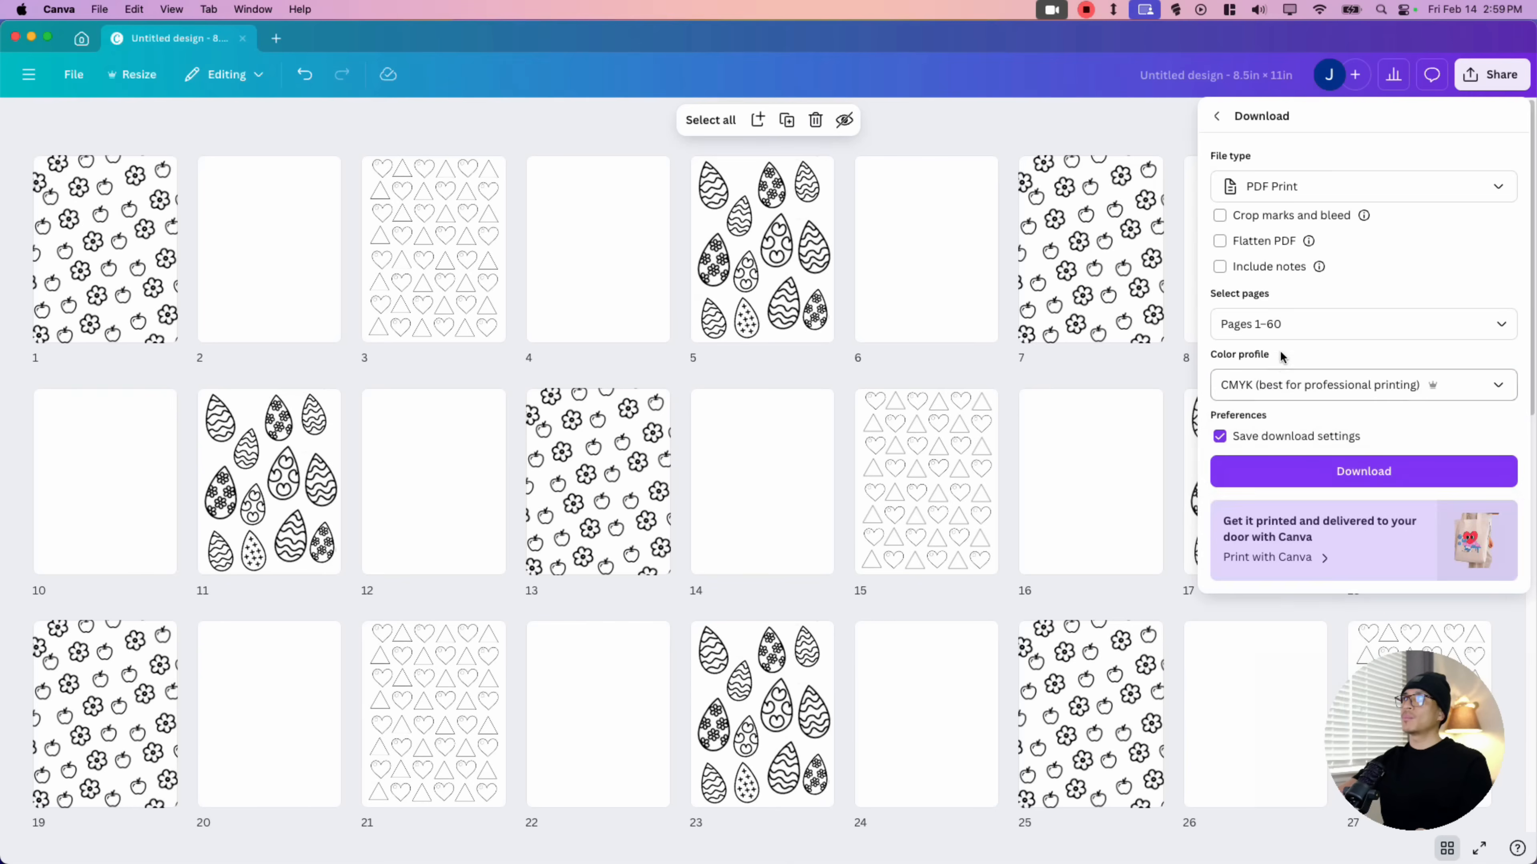
left_click(1278, 328)
left_click(1252, 368)
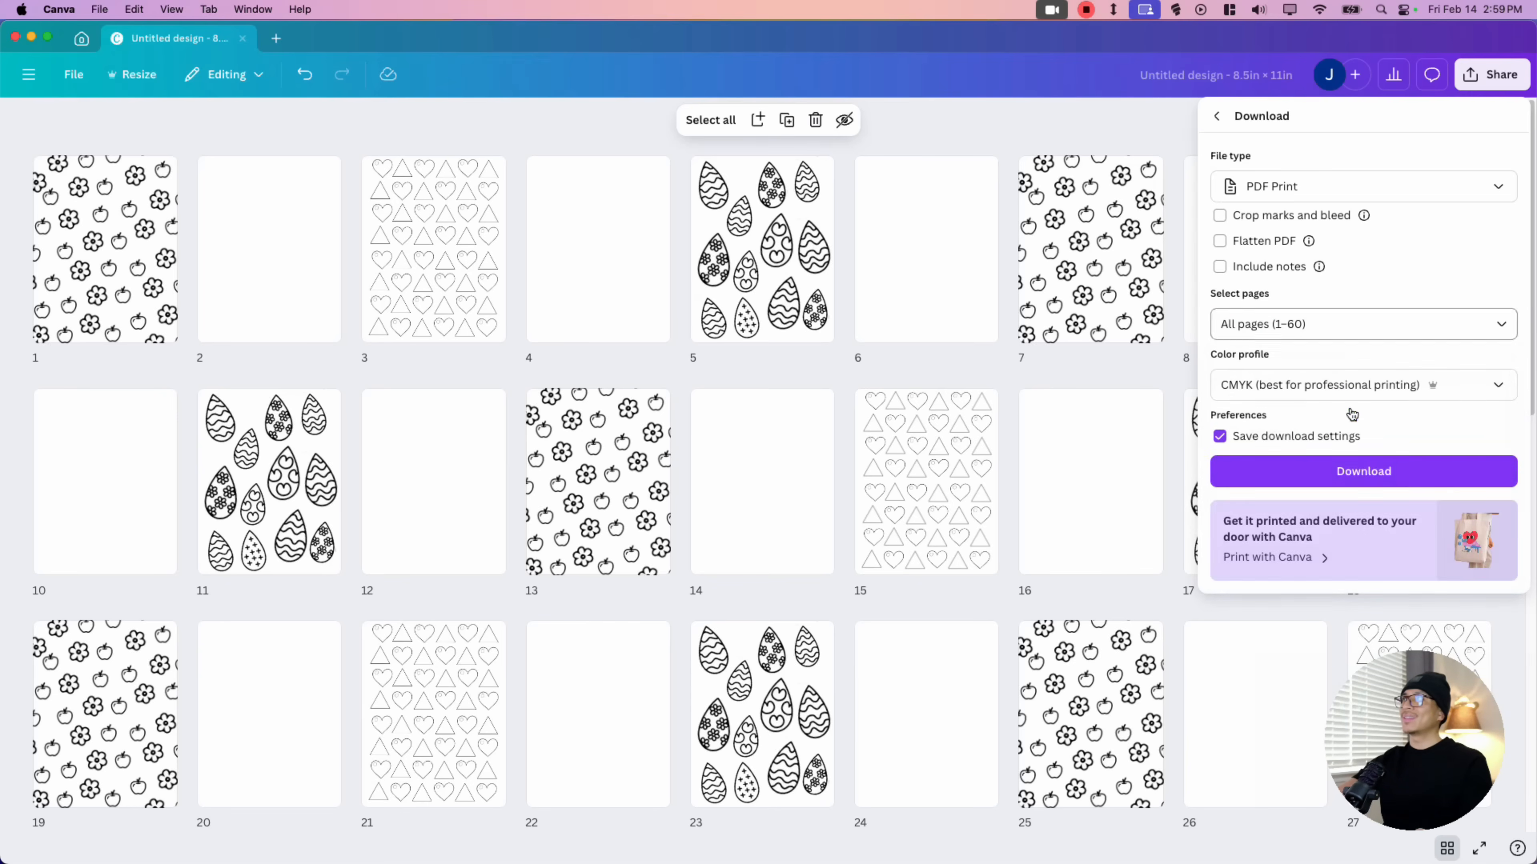